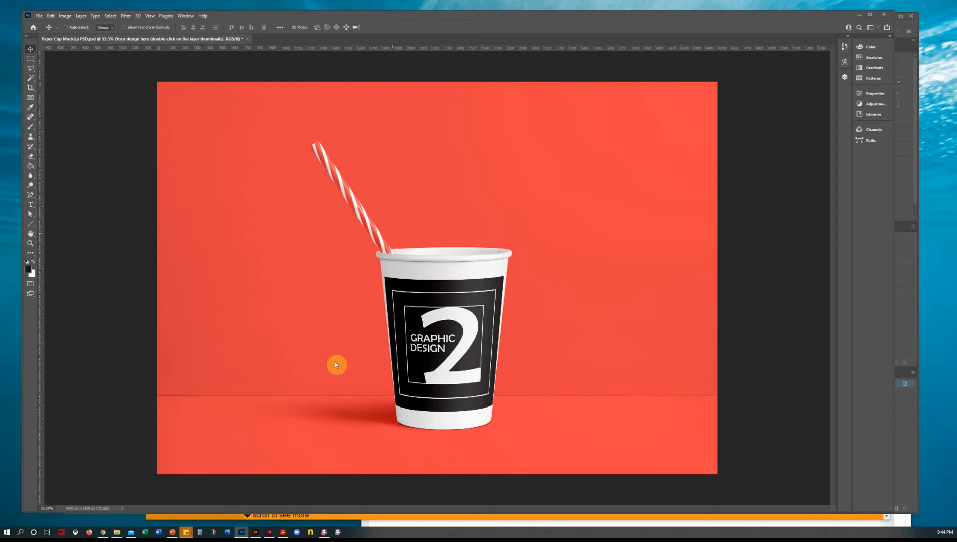
Switch to Illustrator to view the vertical and square versions of the GD2 mockup artwork, and return to the cup mockup in Photoshop
left_click(255, 533)
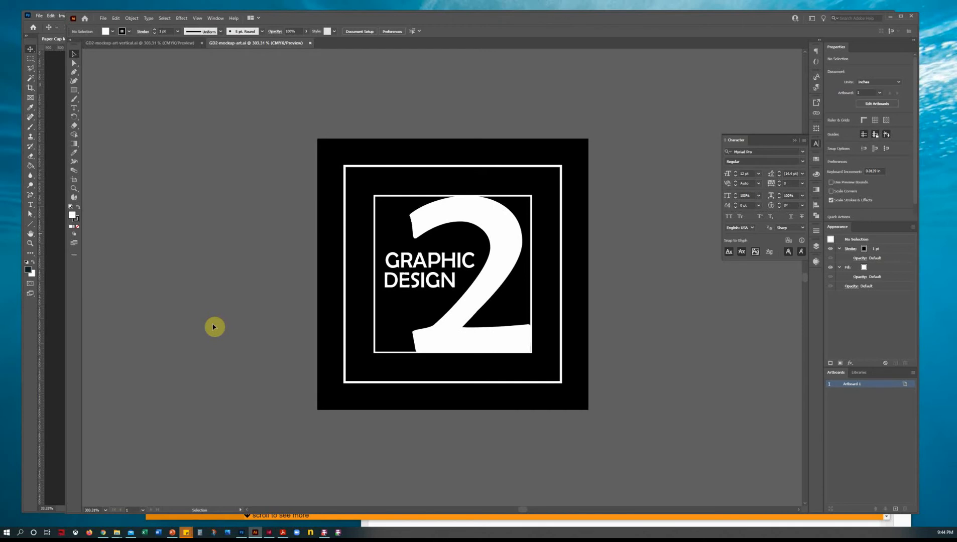
left_click(151, 45)
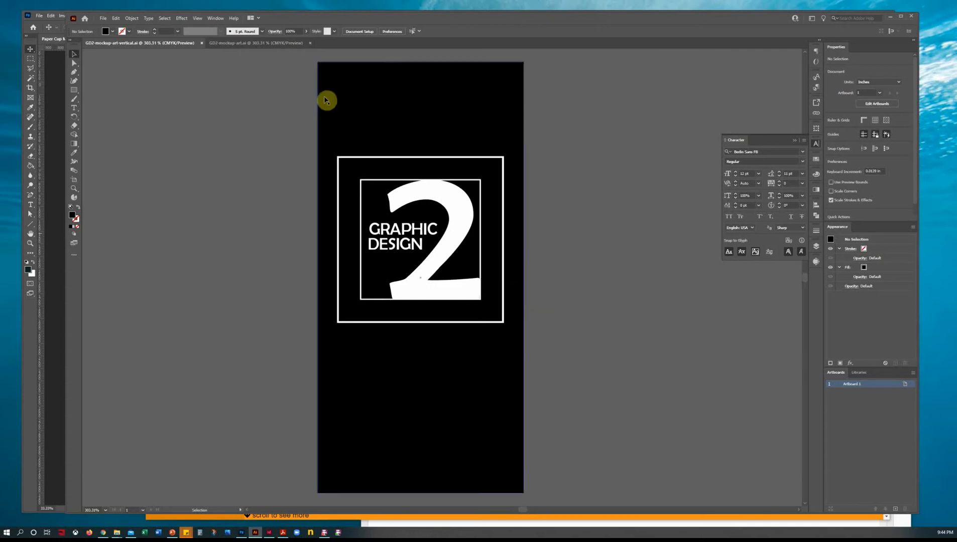
left_click(252, 44)
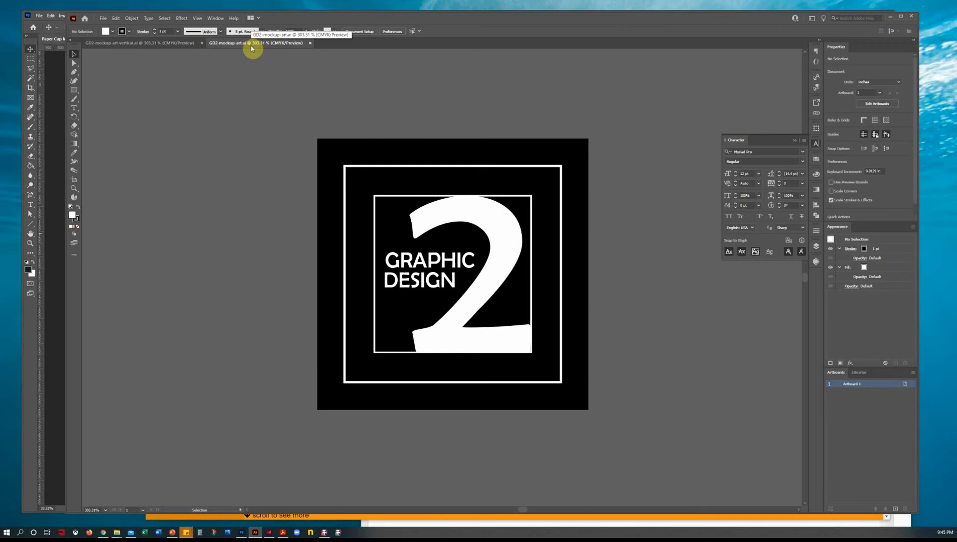
left_click(241, 533)
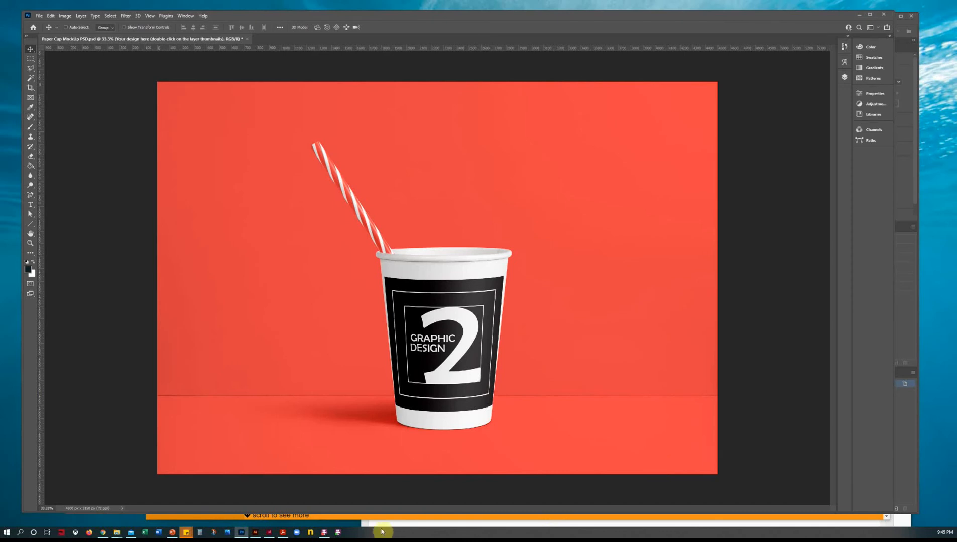
Switch to the Chrome browser, open the Resources folder of the GD2 course and highlight the Mockup tools heading under Free Design Resources
left_click(103, 534)
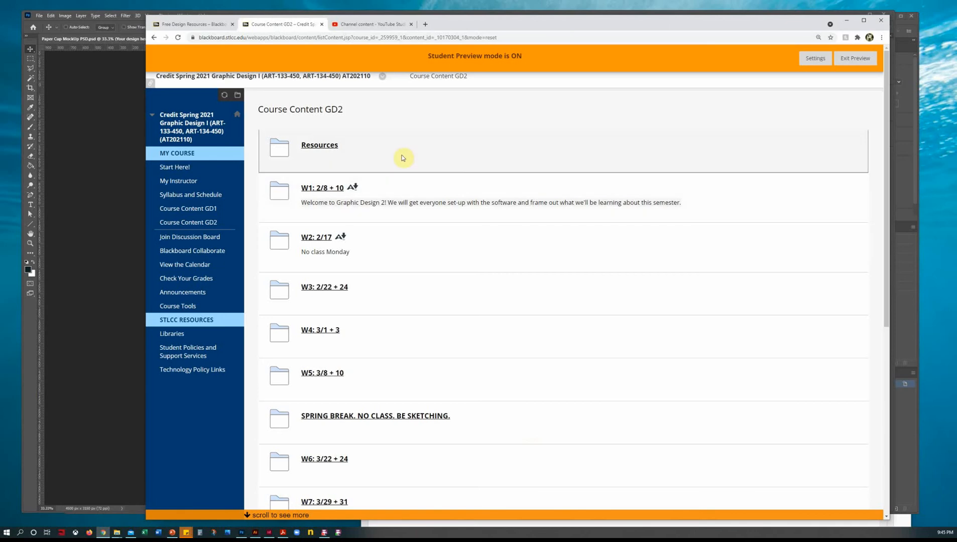
left_click(316, 151)
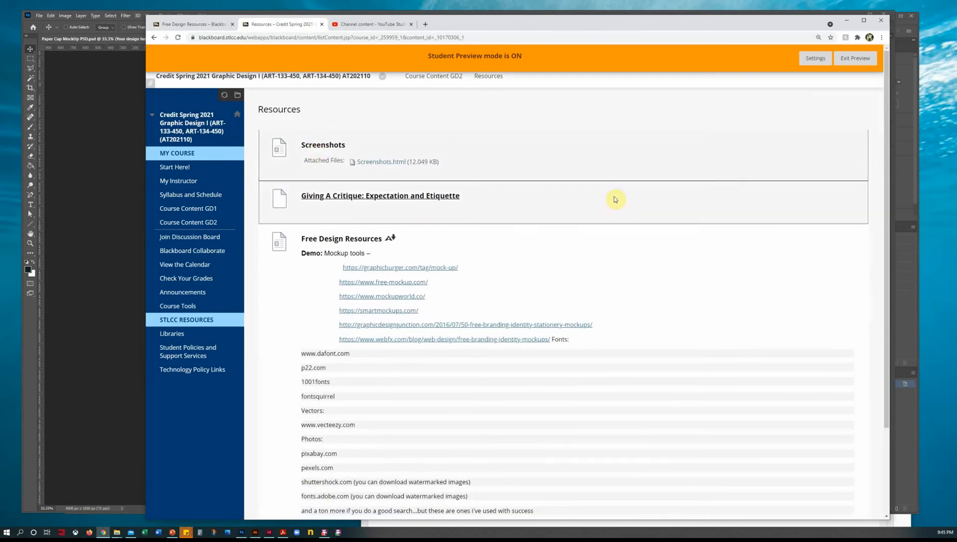
scroll(625, 247, "down", 2)
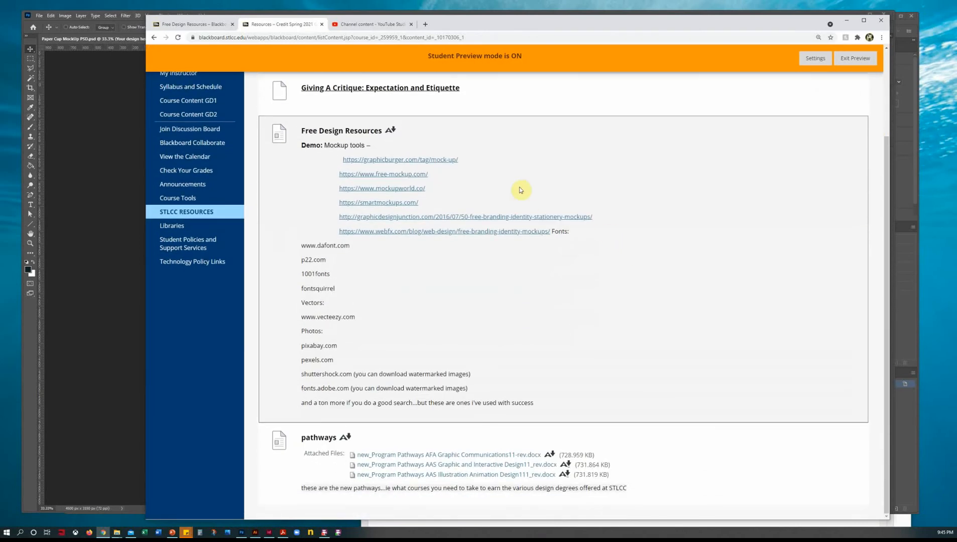
left_click_drag(301, 145, 366, 146)
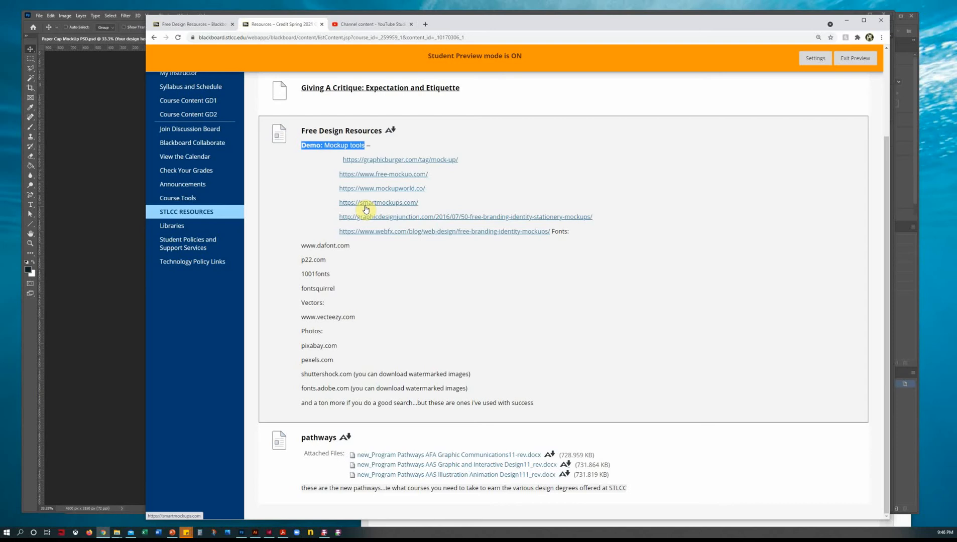
left_click(101, 229)
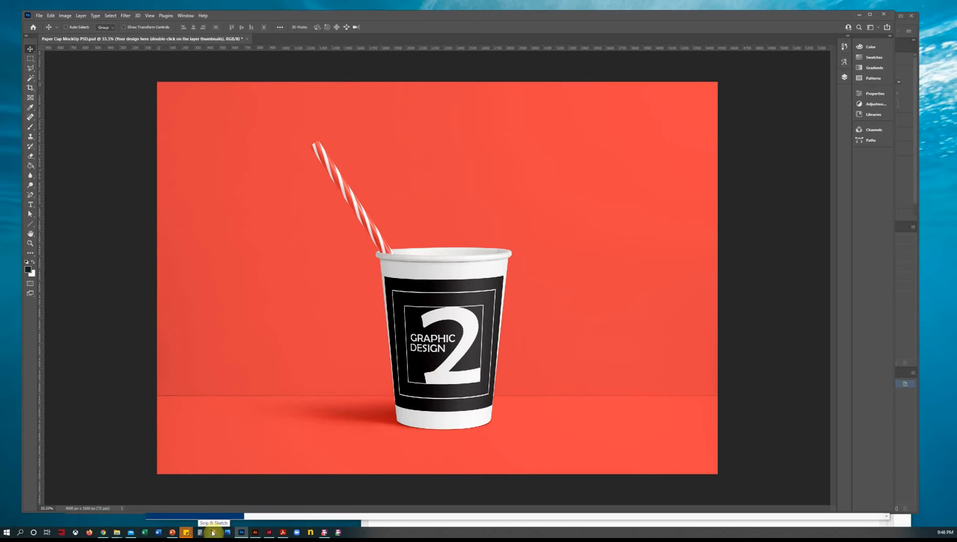
mouse_move(255, 533)
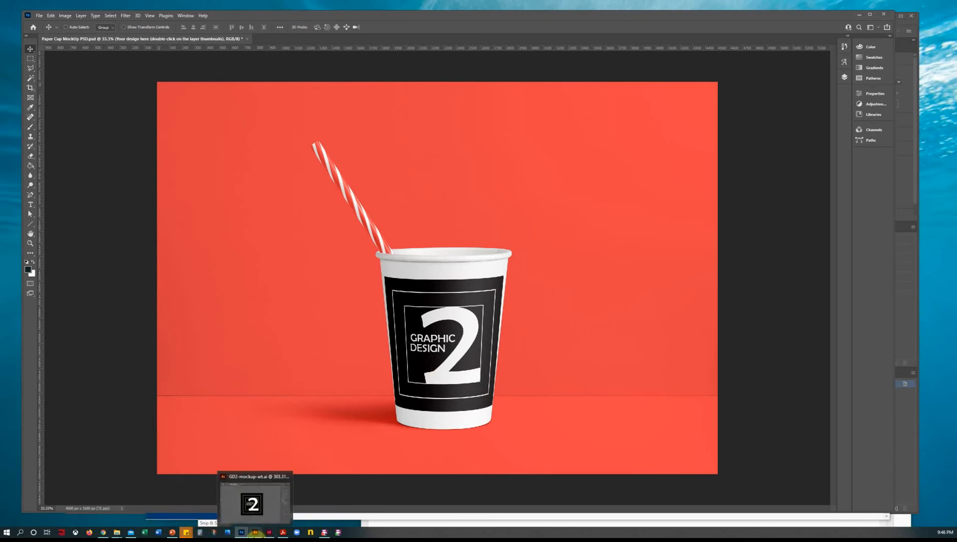
left_click(103, 532)
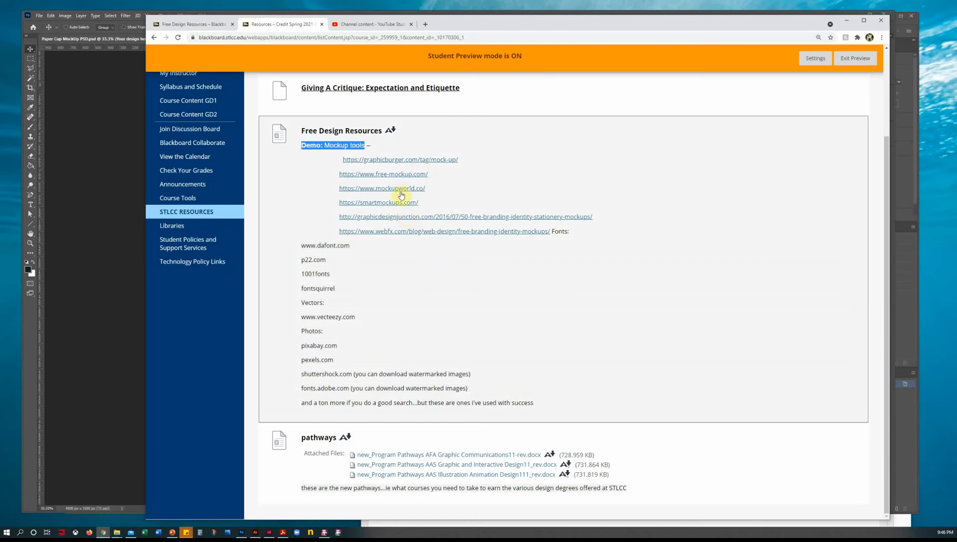
Open the mockupworld.co website from the Mockup tools list in the course resources
left_click_drag(334, 189, 427, 192)
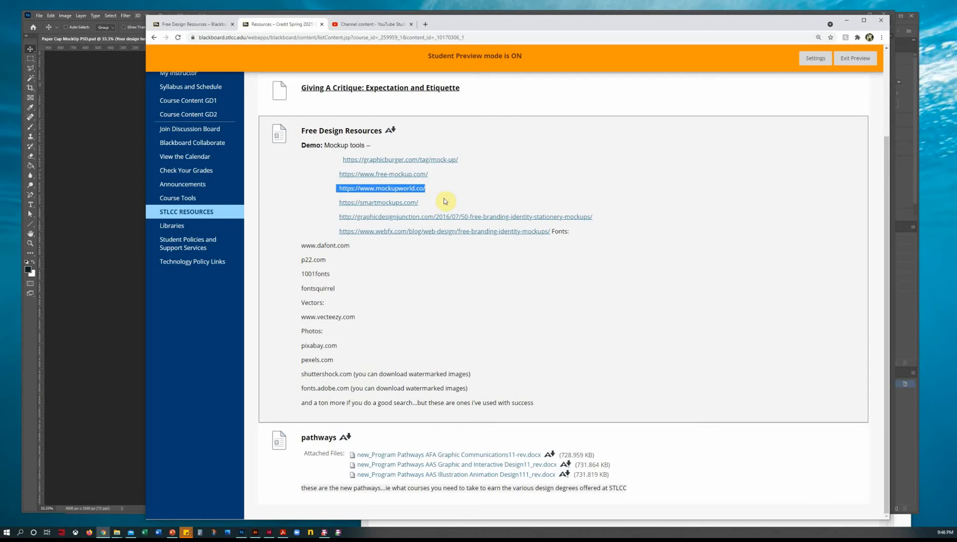
left_click(442, 195)
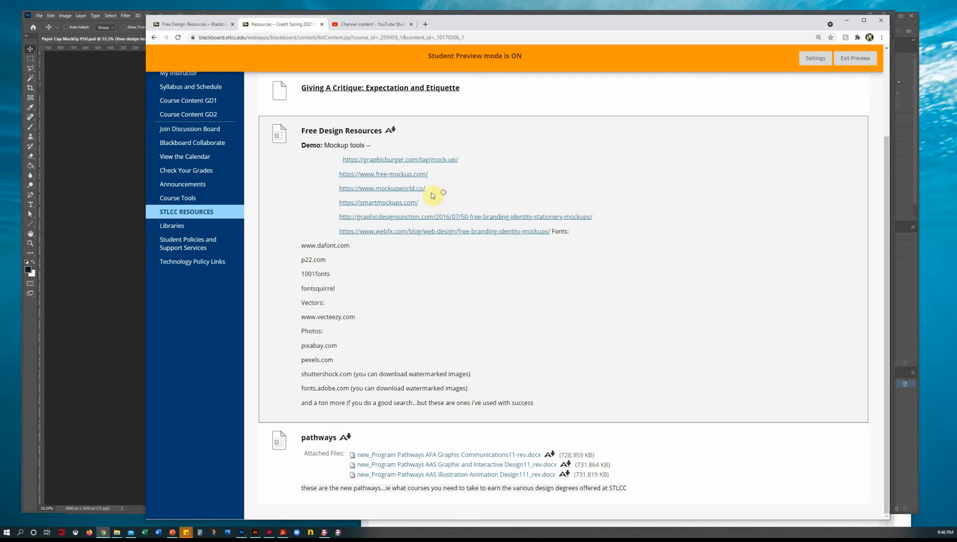
left_click(399, 194)
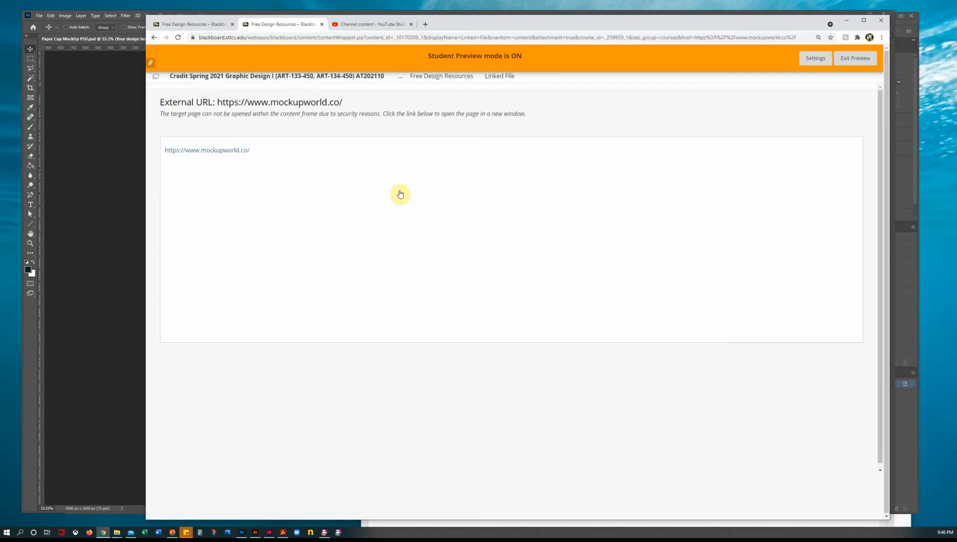
left_click(204, 151)
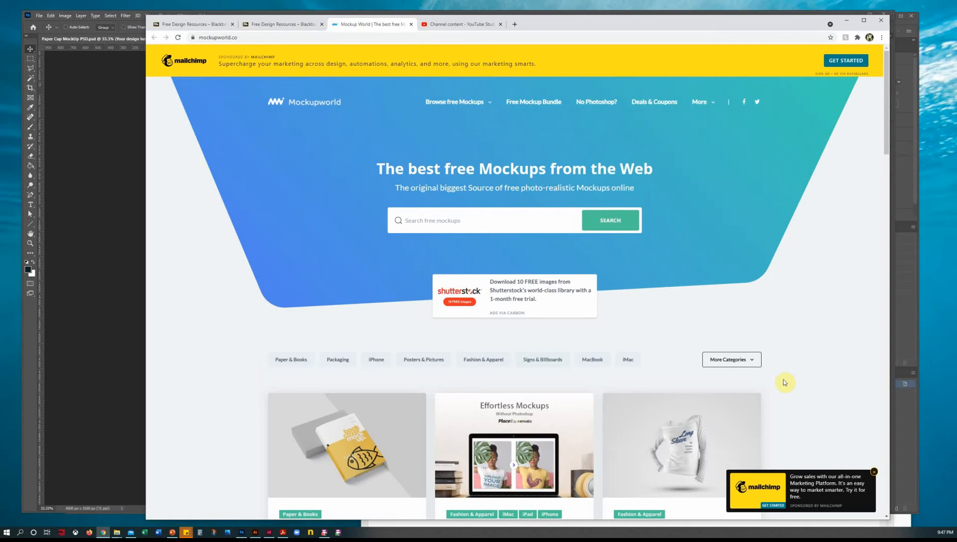
Look over the Mockupworld home page, examining the list of free mockup categories and the featured mockups
scroll(784, 381, "down", 2)
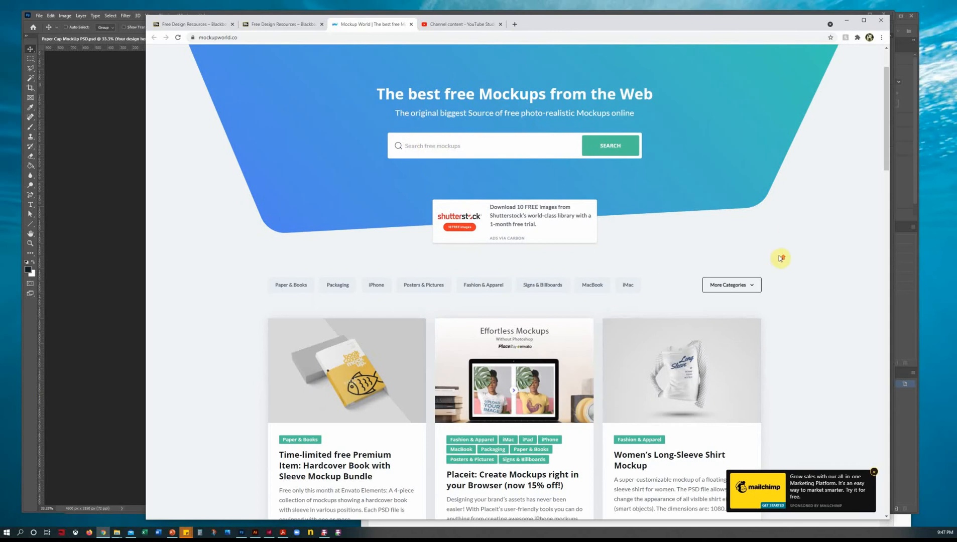
scroll(779, 256, "up", 2)
mouse_move(466, 102)
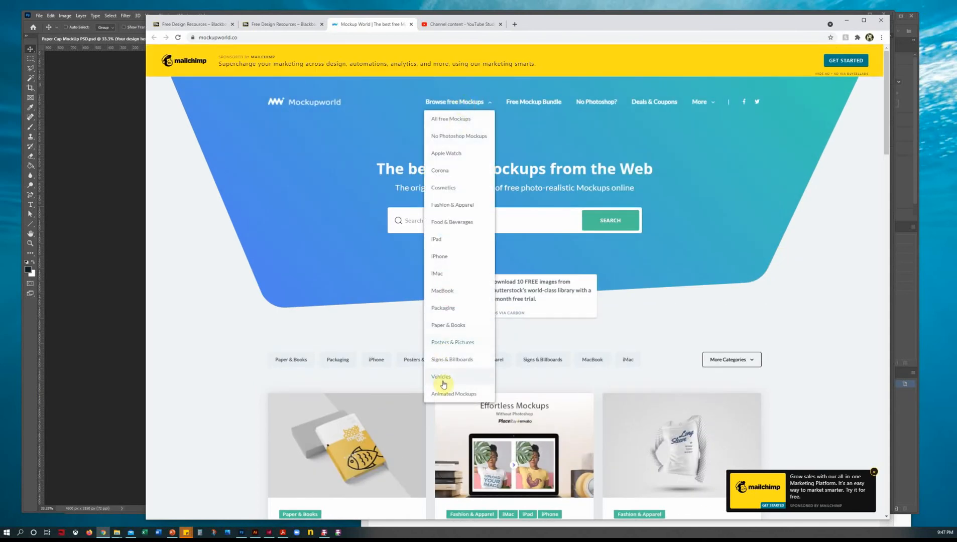
scroll(816, 365, "down", 2)
scroll(816, 365, "down", 2)
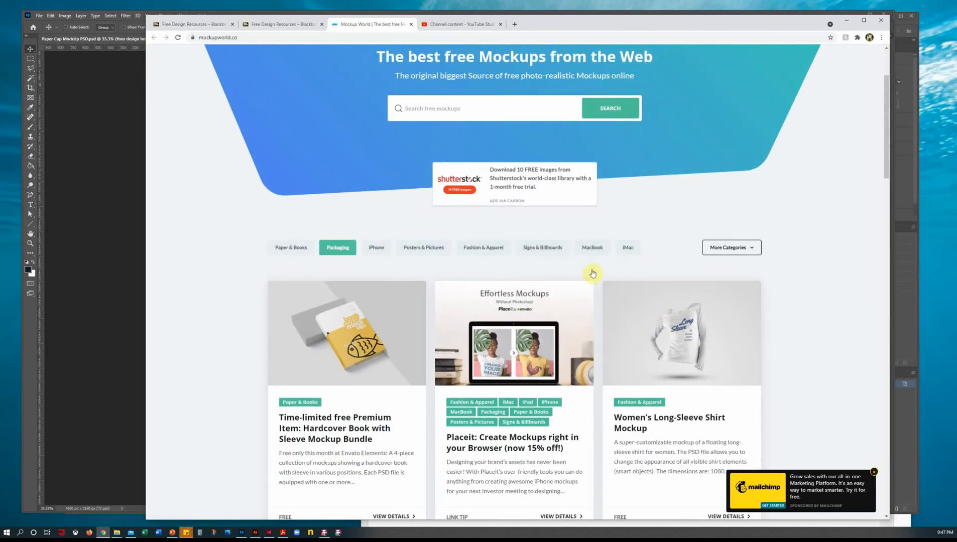
scroll(805, 275, "down", 5)
scroll(803, 277, "down", 4)
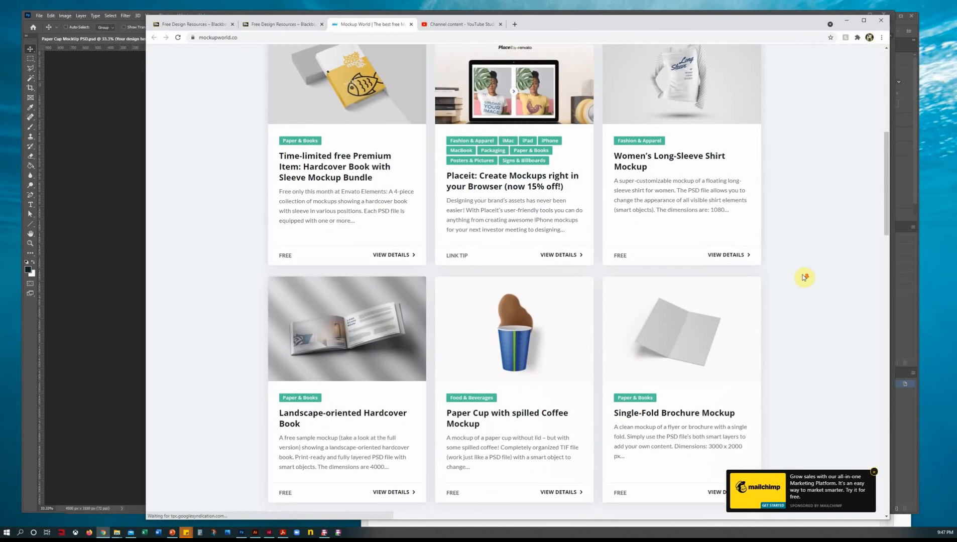
scroll(782, 285, "up", 4)
scroll(782, 285, "up", 1)
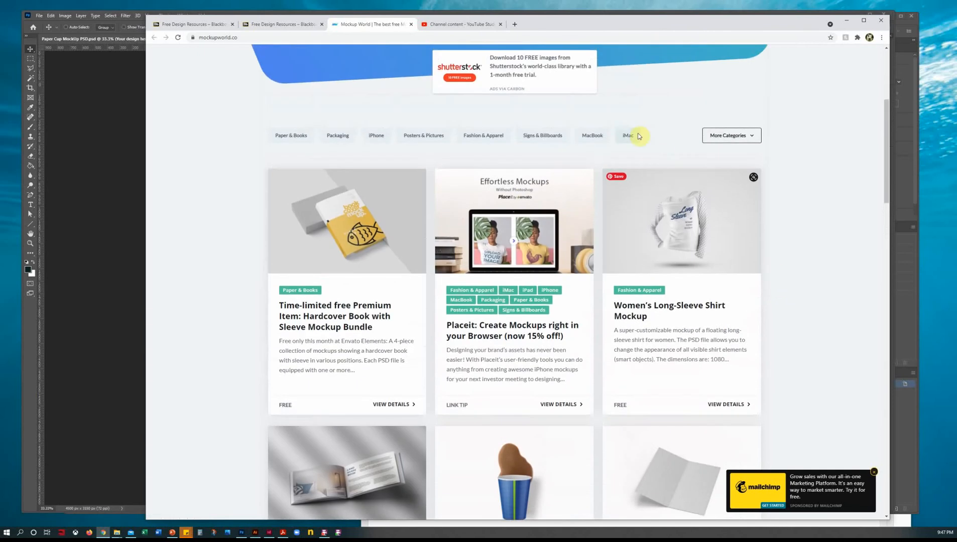
Open the Fashion & Apparel category and look through the mockups on its first two pages
left_click(472, 136)
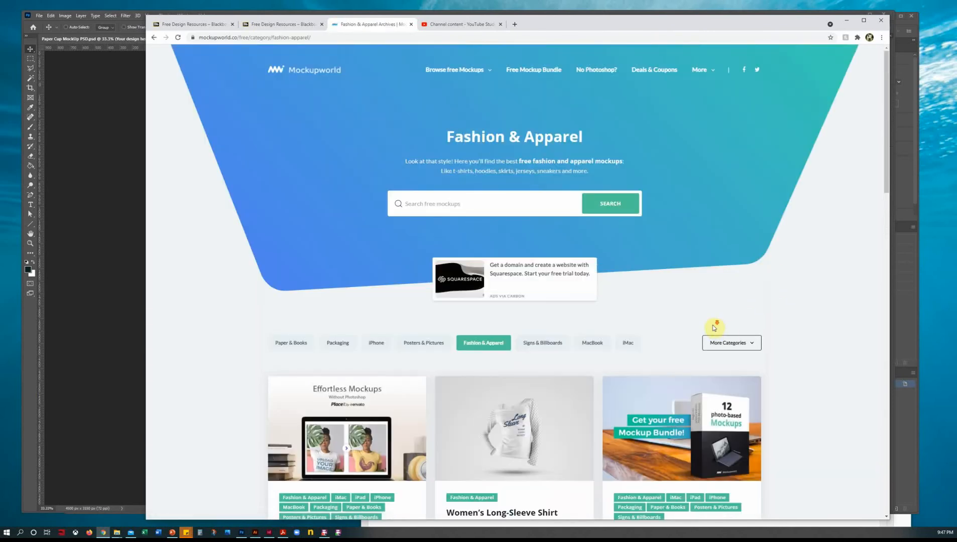
scroll(713, 327, "down", 9)
scroll(714, 329, "down", 7)
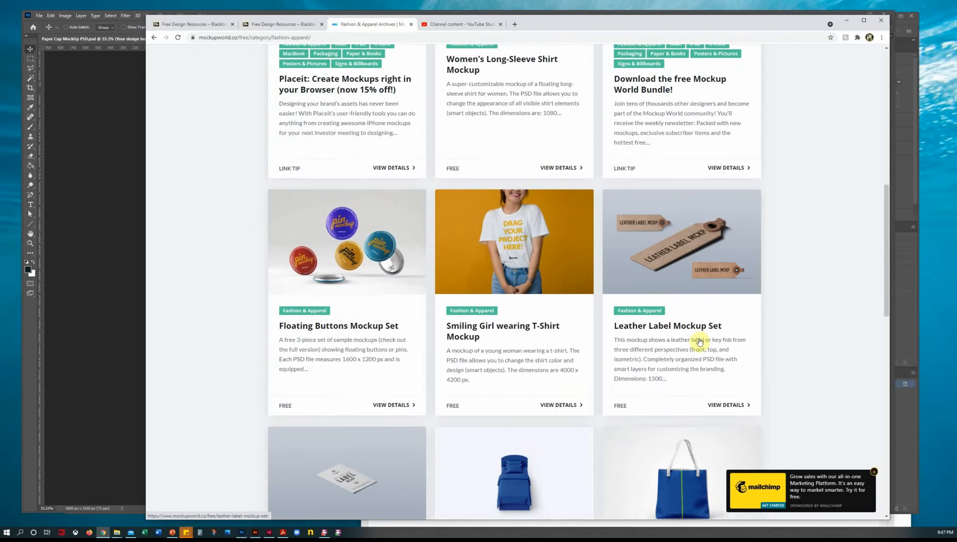
scroll(700, 342, "down", 5)
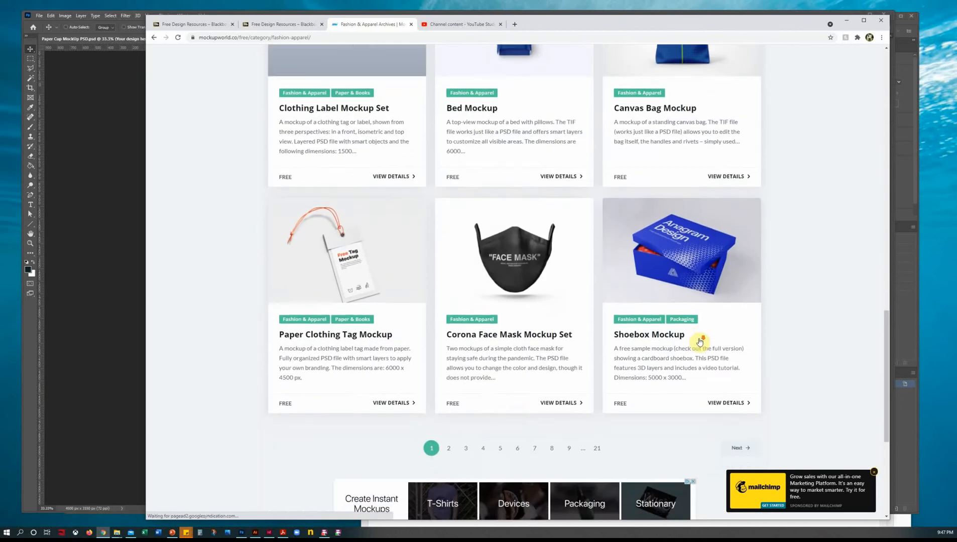
left_click(738, 343)
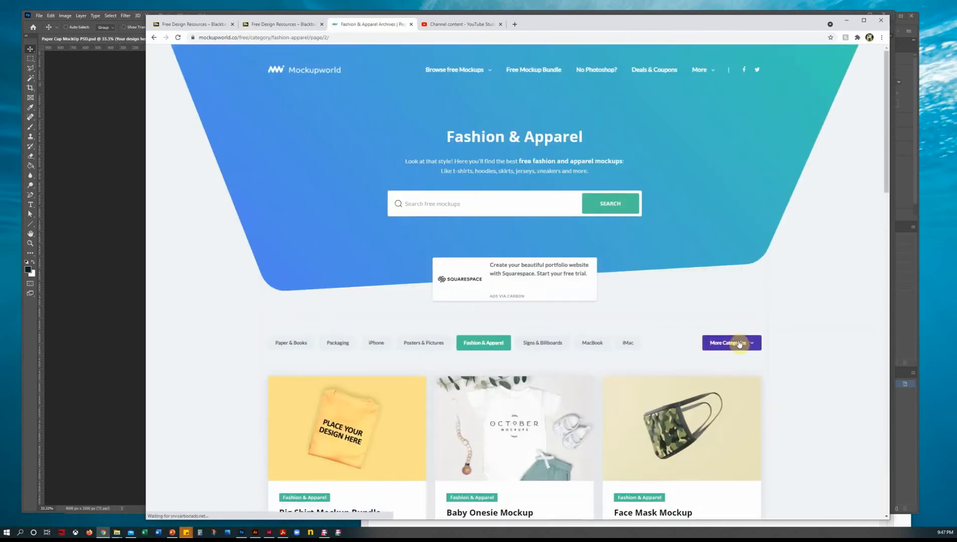
scroll(716, 370, "down", 7)
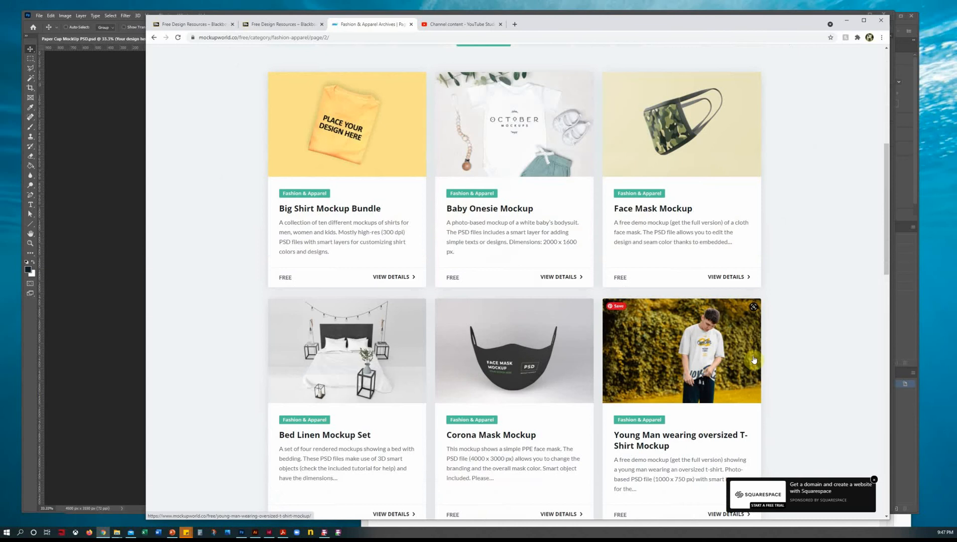
scroll(745, 360, "down", 6)
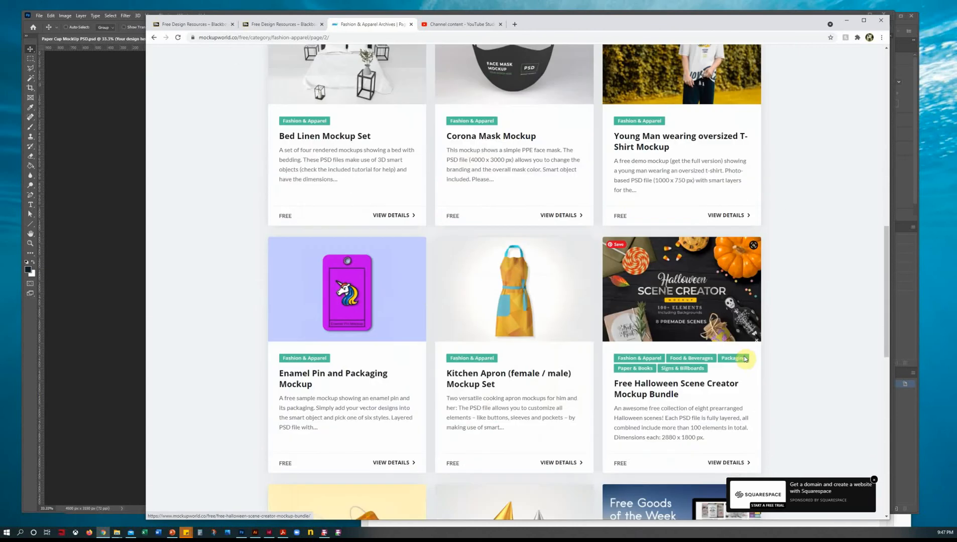
scroll(745, 359, "down", 2)
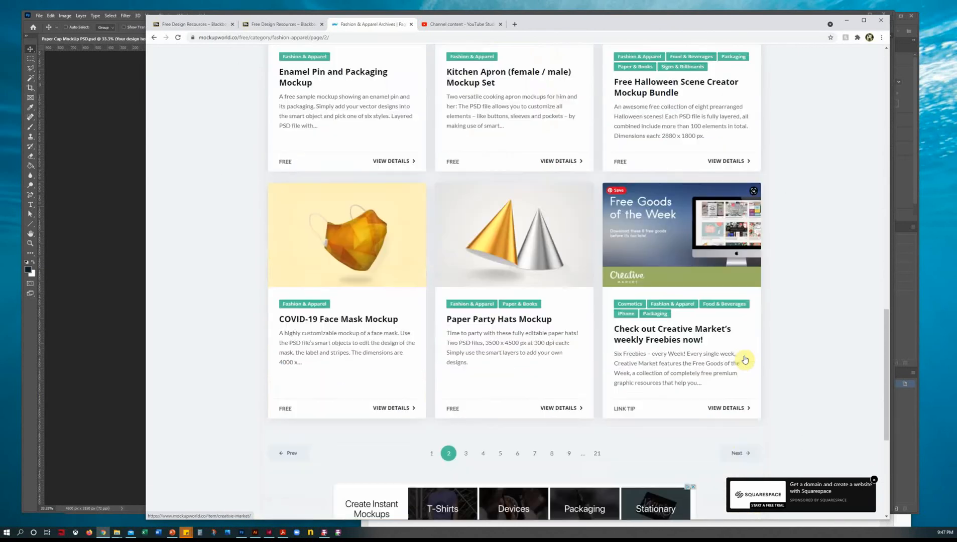
Go to page 3 of the Fashion & Apparel mockups and look through its listings
left_click(746, 420)
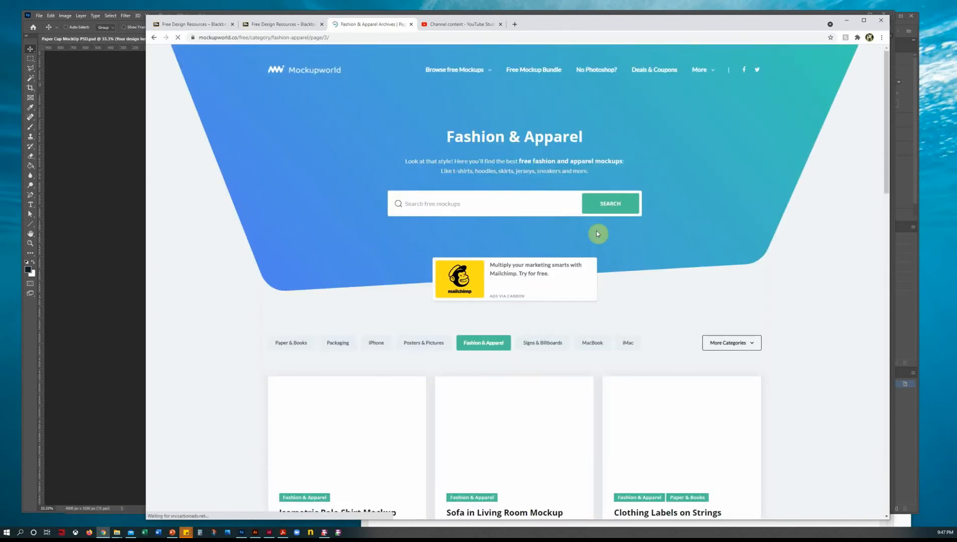
scroll(642, 297, "down", 5)
scroll(642, 296, "down", 2)
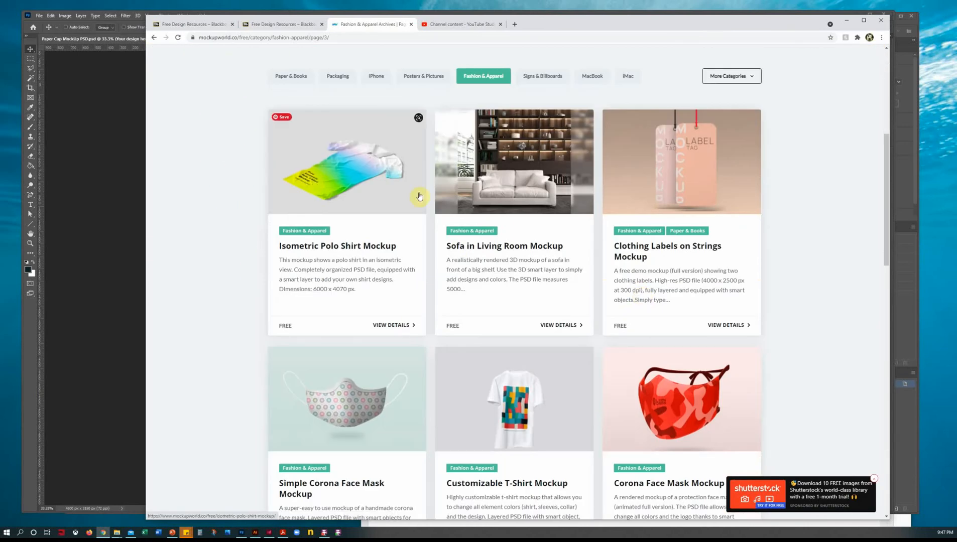
scroll(500, 224, "down", 7)
scroll(501, 229, "down", 3)
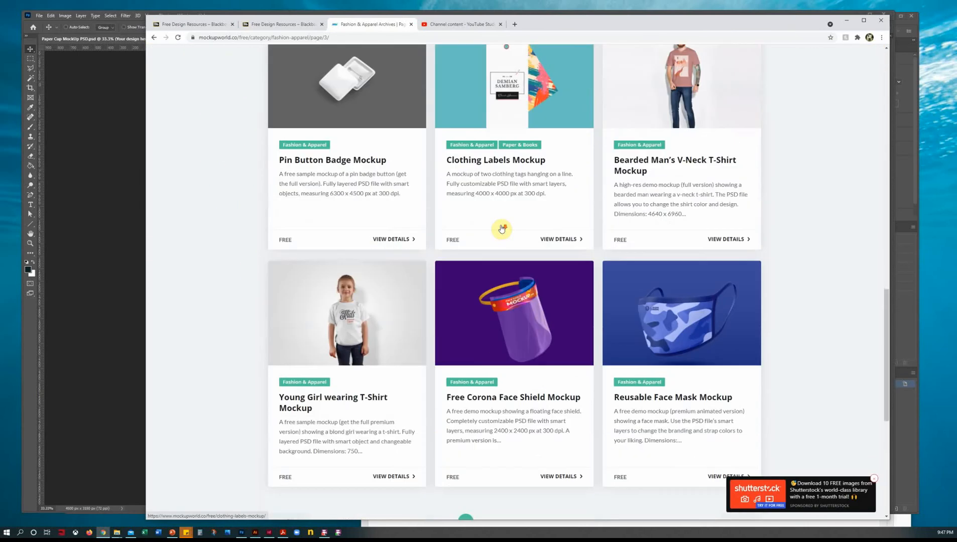
scroll(502, 229, "down", 2)
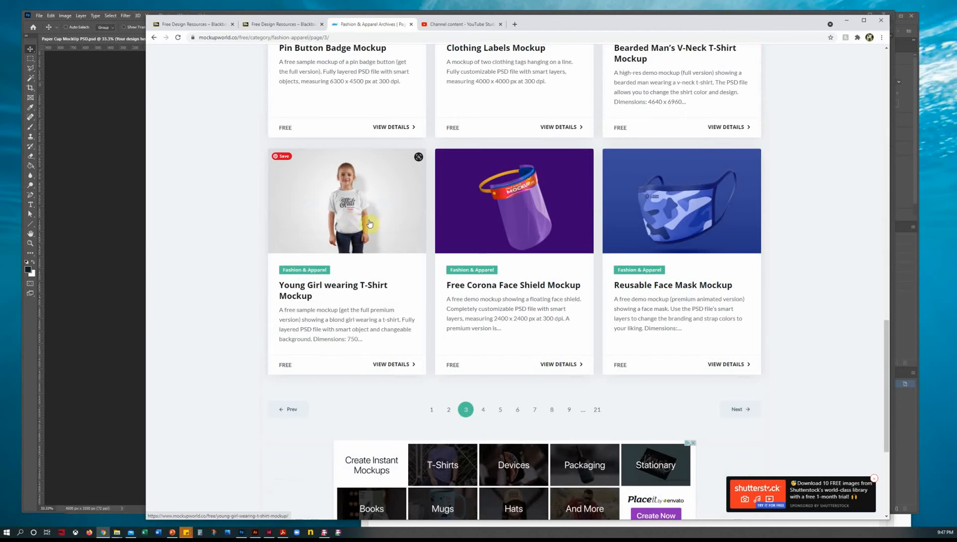
Go to page 4 of the Fashion & Apparel mockups and examine its apparel listings
left_click(741, 409)
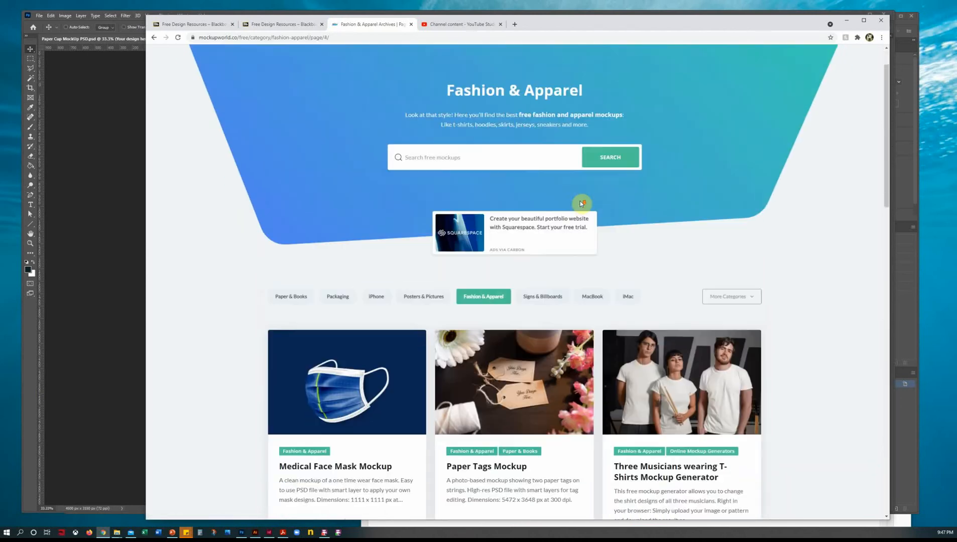
scroll(581, 204, "down", 4)
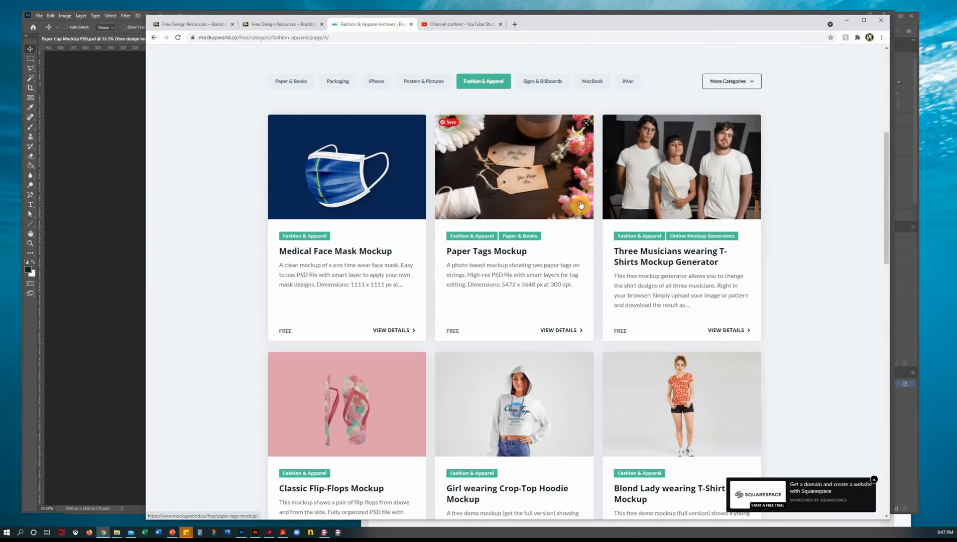
scroll(581, 205, "down", 3)
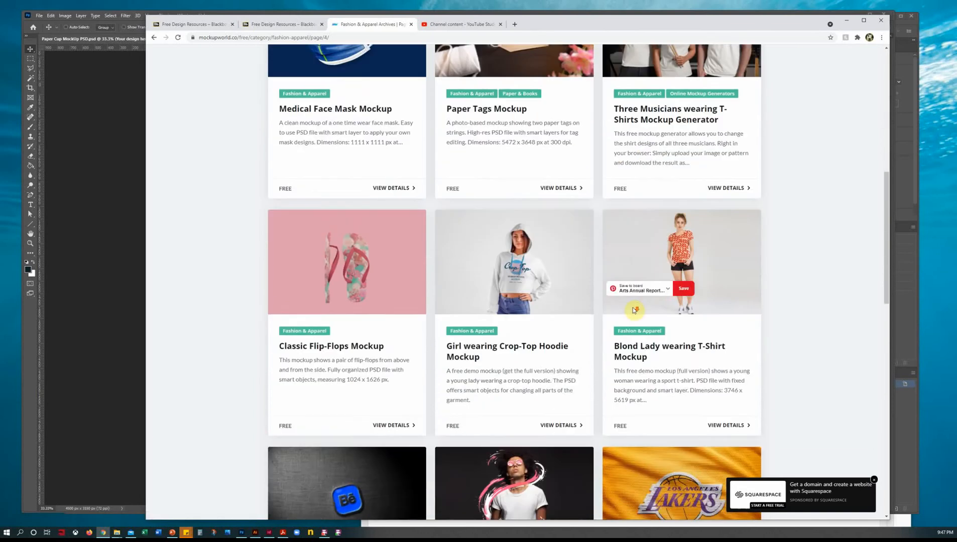
scroll(633, 311, "up", 2)
scroll(580, 319, "down", 2)
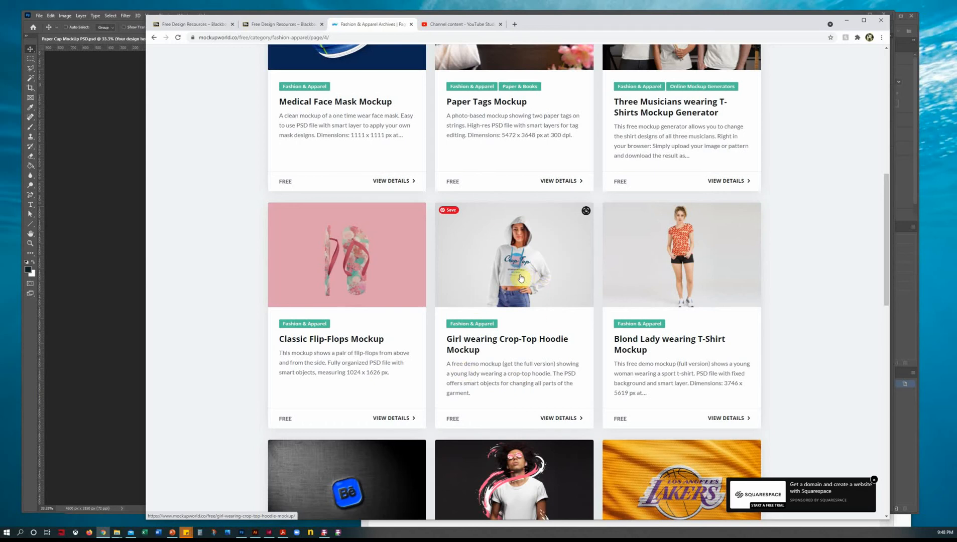
Open the Girl wearing Crop-Top Hoodie Mockup listing and follow its free download to the Behance project page
left_click(520, 274)
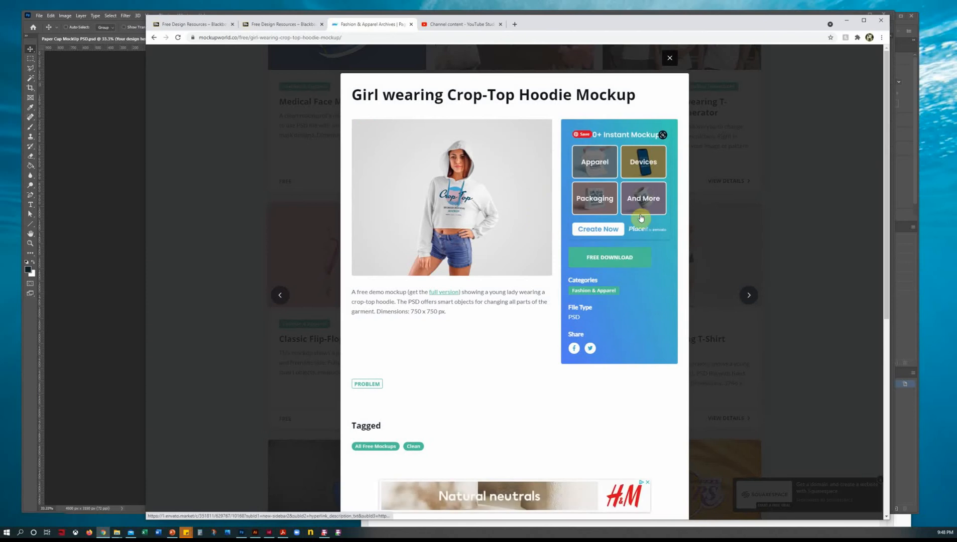
left_click(604, 262)
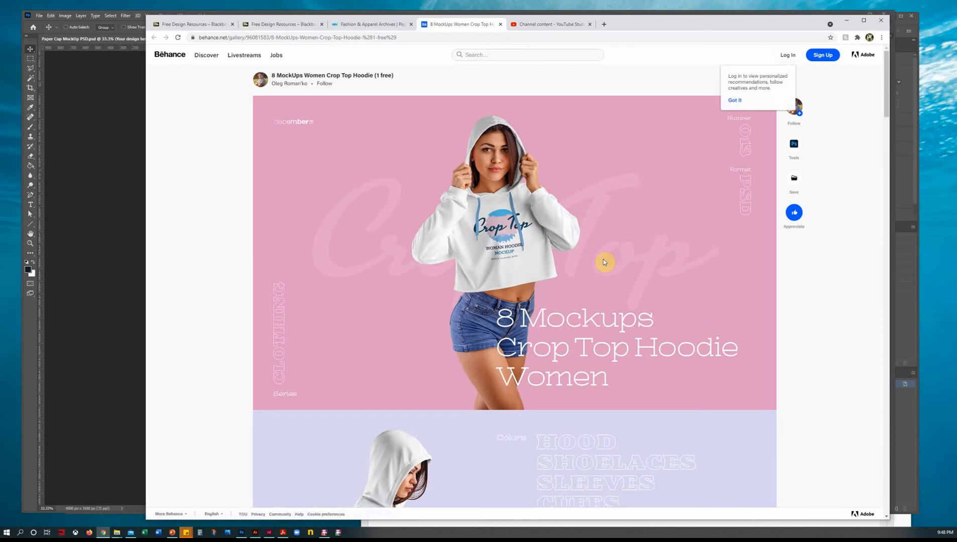
mouse_move(603, 262)
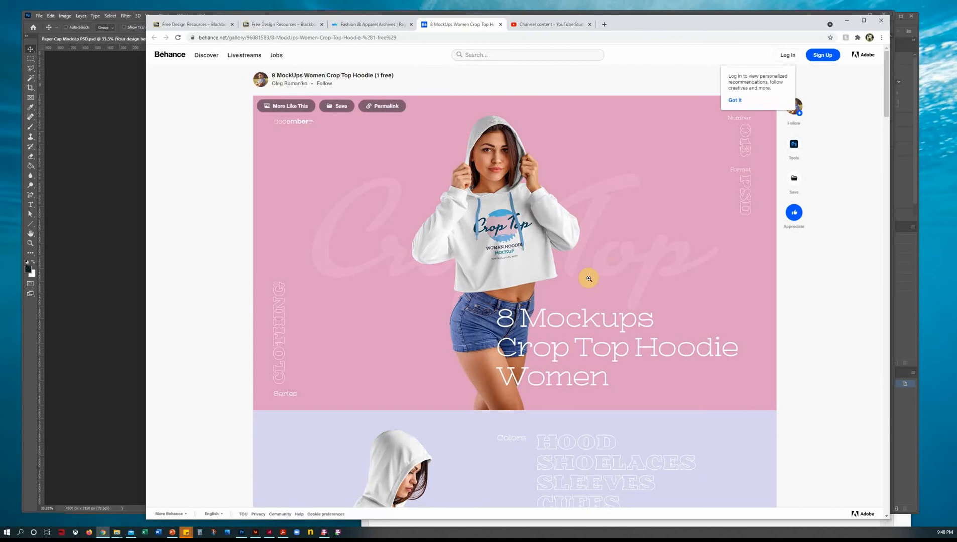
Look through the Behance project's mockup previews and open the download folder for the free mockup
scroll(589, 278, "down", 10)
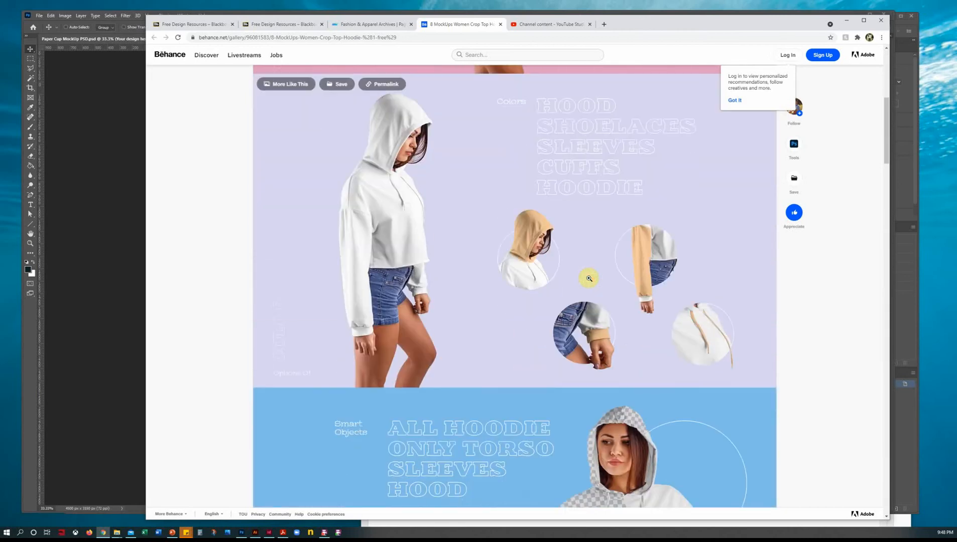
scroll(588, 278, "down", 15)
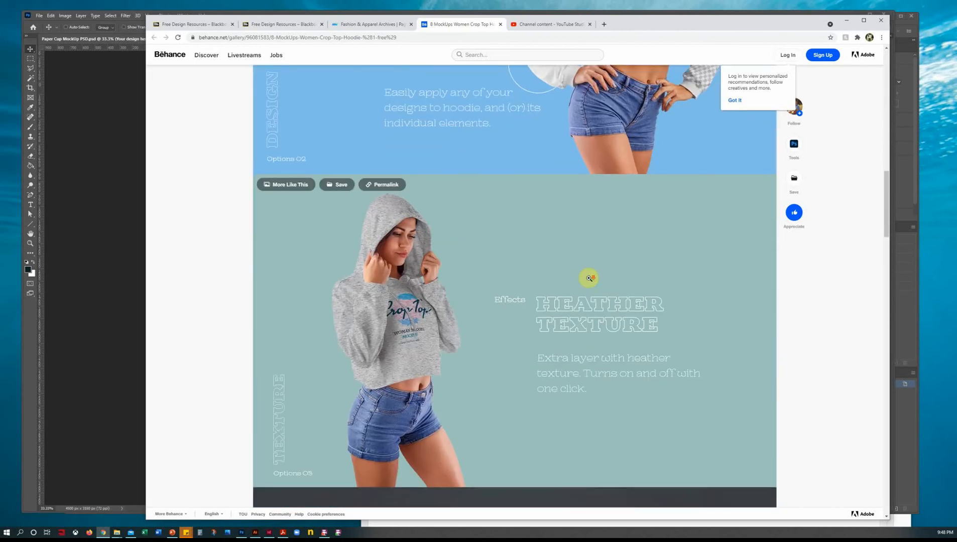
scroll(589, 278, "down", 15)
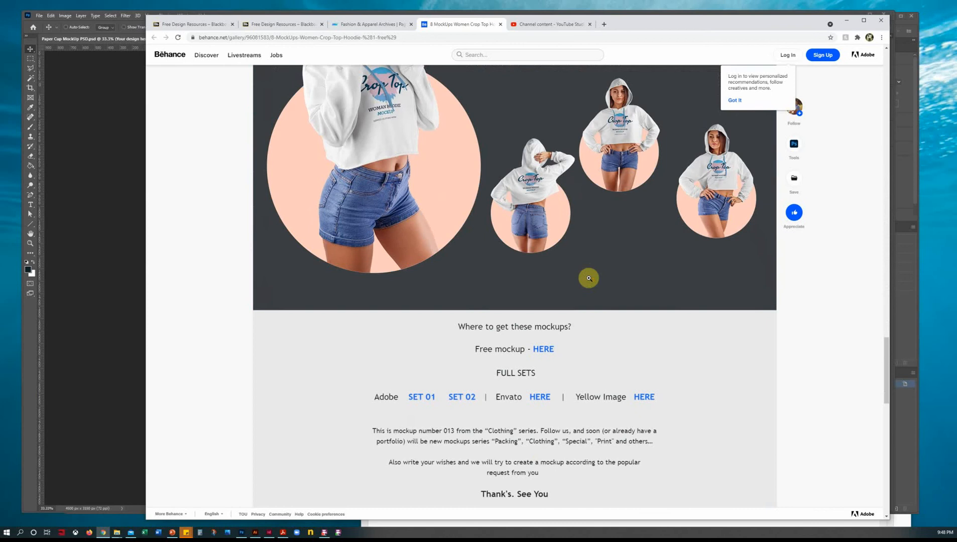
scroll(588, 279, "up", 5)
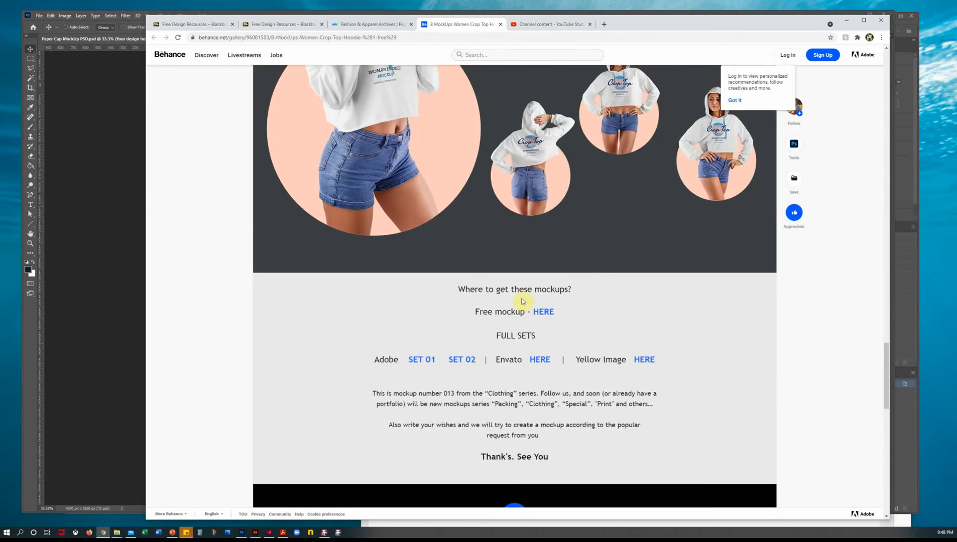
left_click(550, 313)
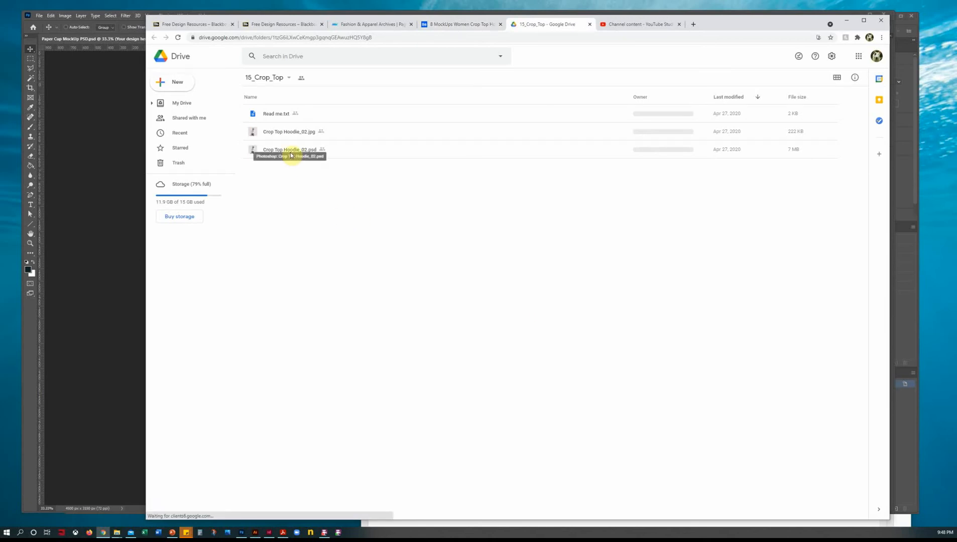
Download the file Crop Top Hoodie_02.psd from the shared 15_Crop_Top Drive folder
left_click(291, 150)
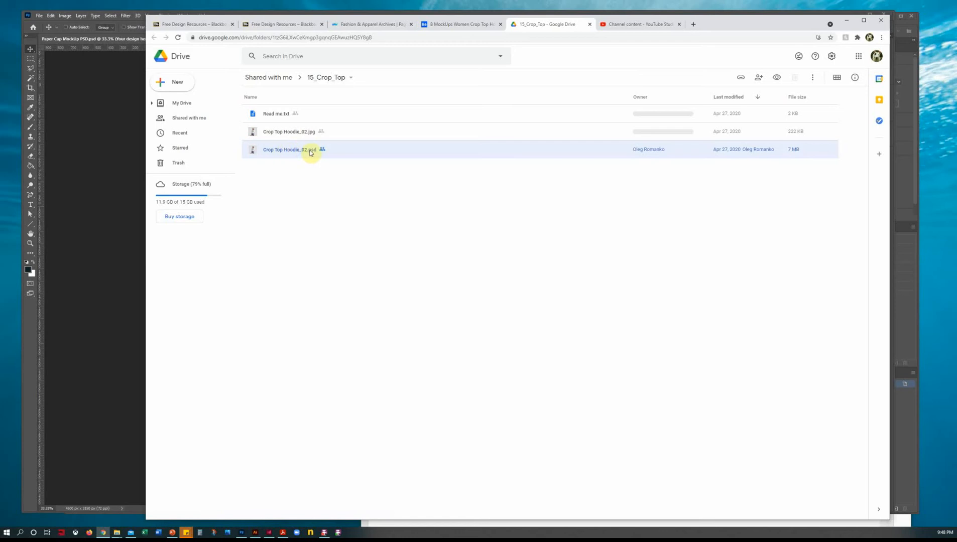
right_click(303, 153)
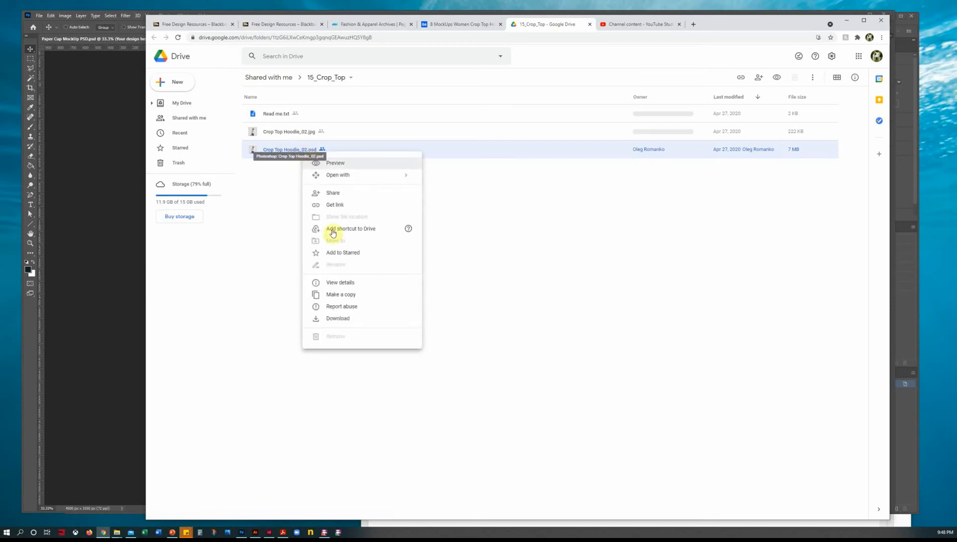
left_click(336, 319)
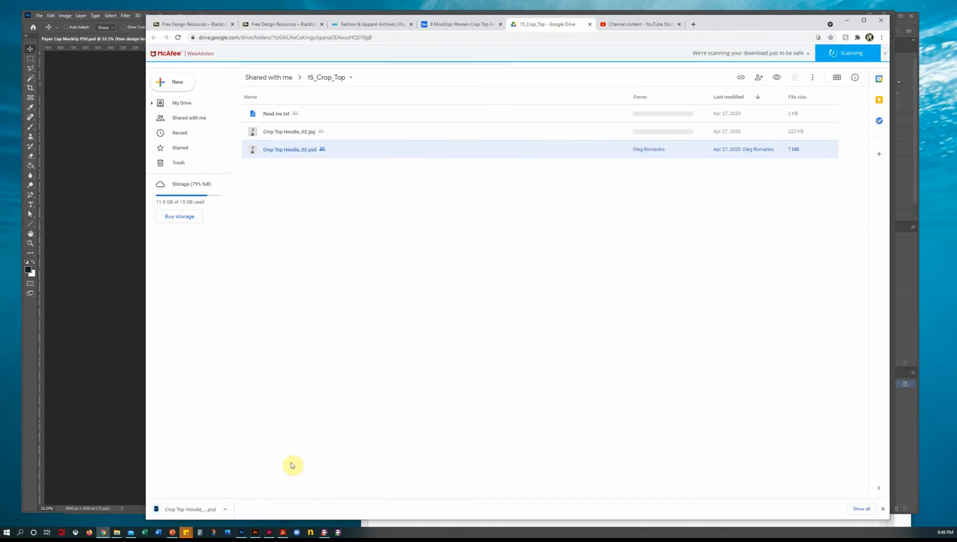
Show the downloaded Crop Top Hoodie_02.psd in its folder and open it in Photoshop
left_click(225, 510)
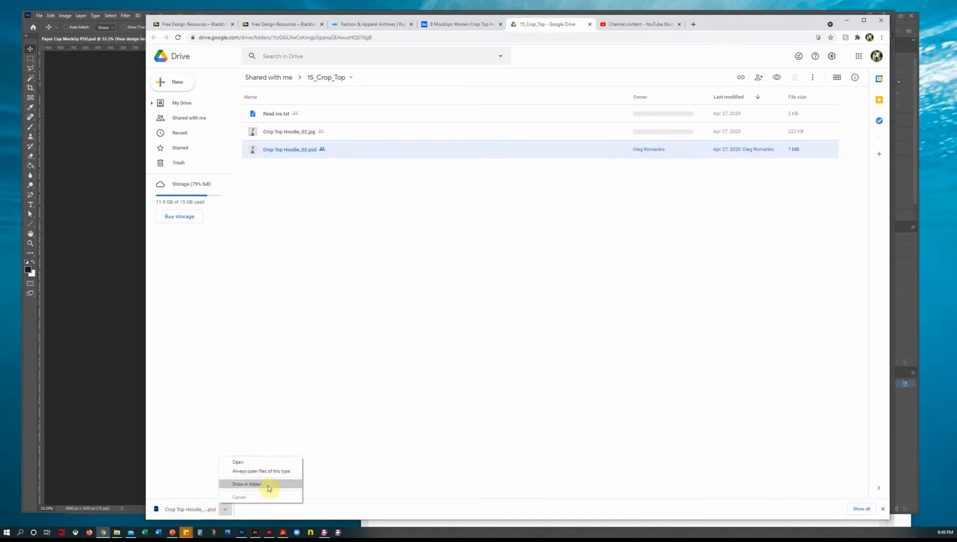
left_click(267, 485)
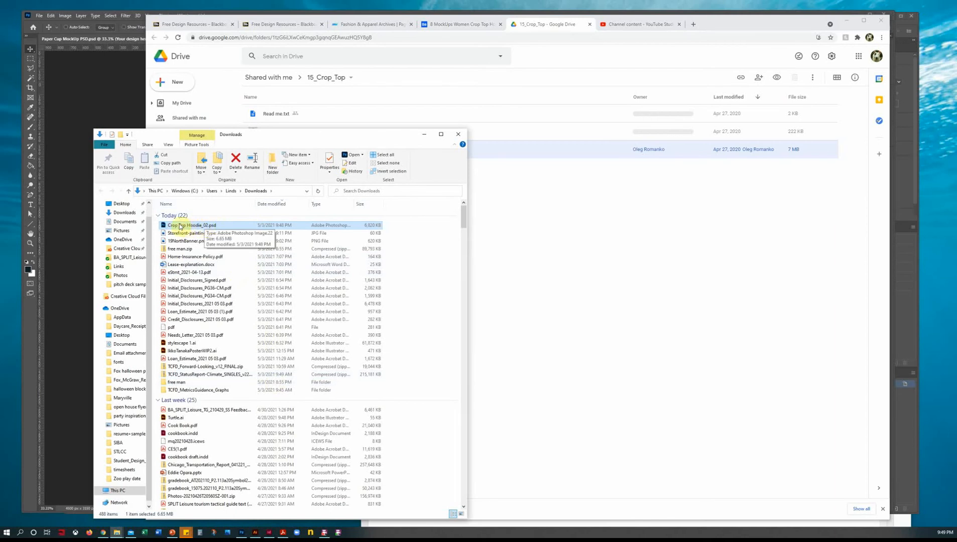
left_click(347, 158)
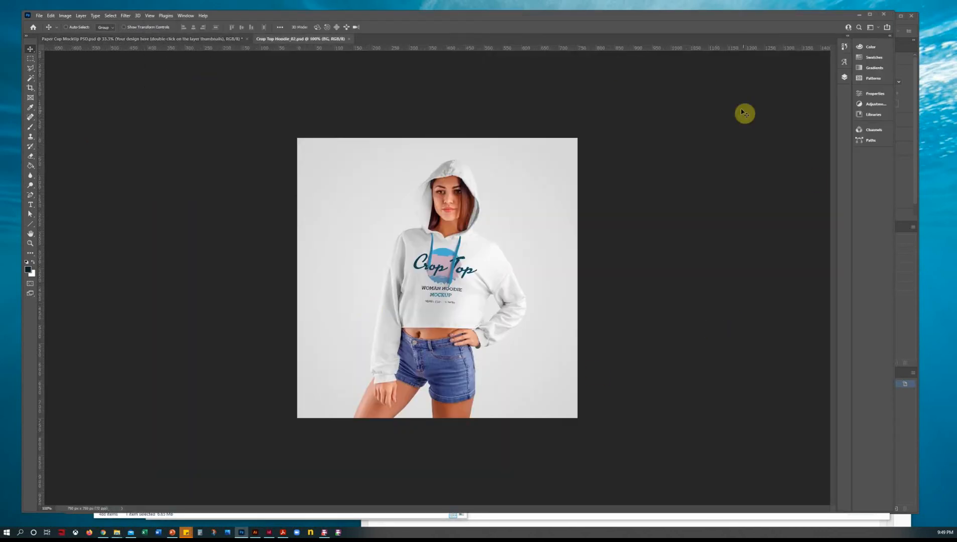
Display the mockup's layers and expand the BG, DESIGN and COLOR, and Volume groups
left_click(844, 78)
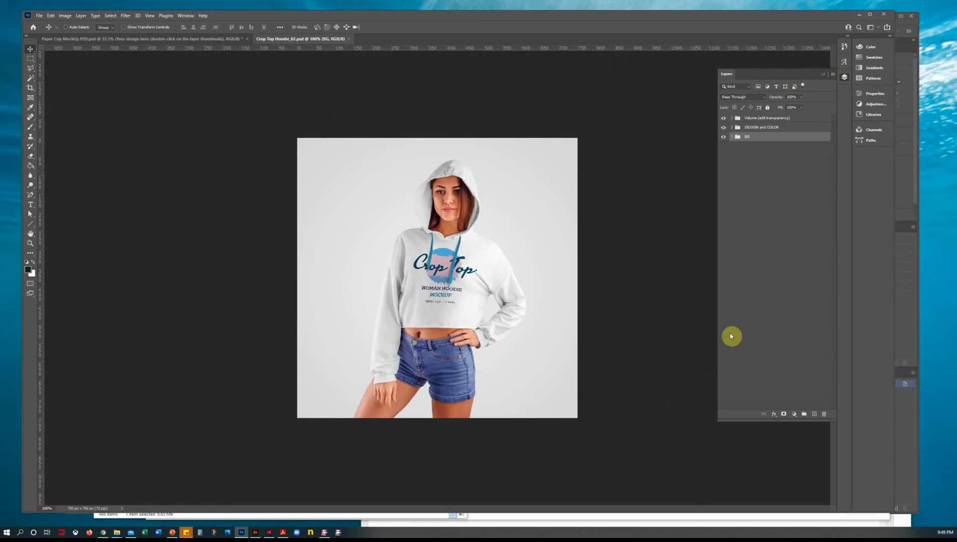
left_click(732, 137)
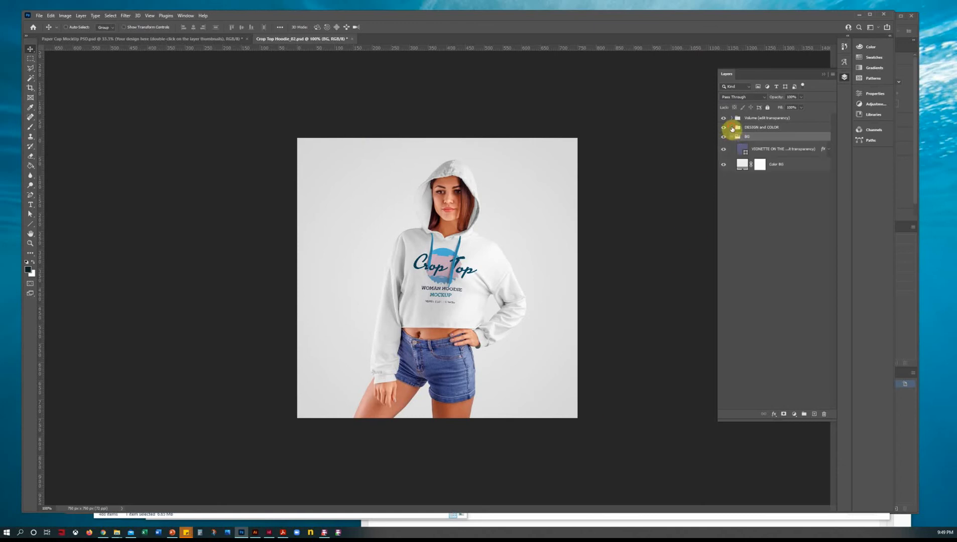
left_click(731, 127)
left_click(733, 117)
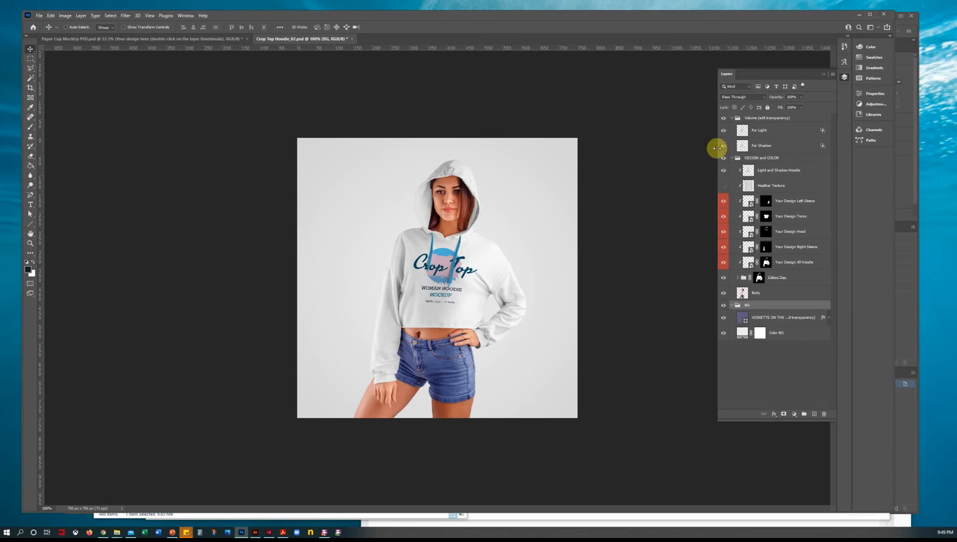
Toggle the Light and Shadow Hoodie and Heather Texture layers to check how each affects the hoodie
left_click(724, 173)
left_click(725, 174)
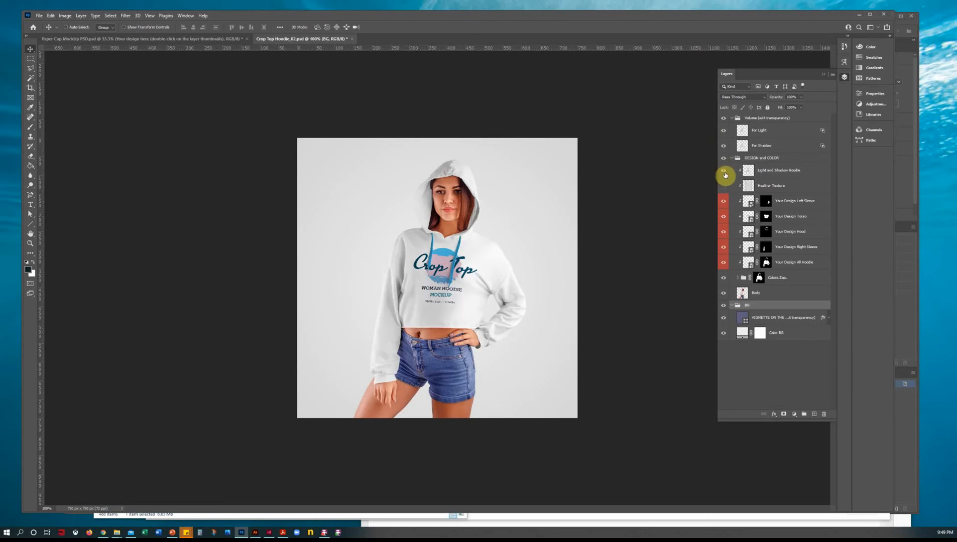
left_click(723, 185)
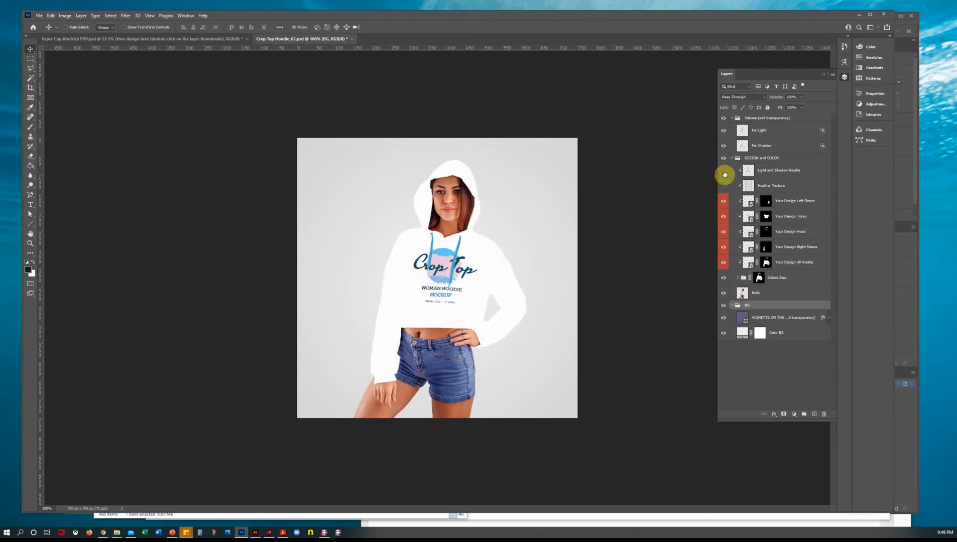
left_click(724, 185)
left_click(723, 186)
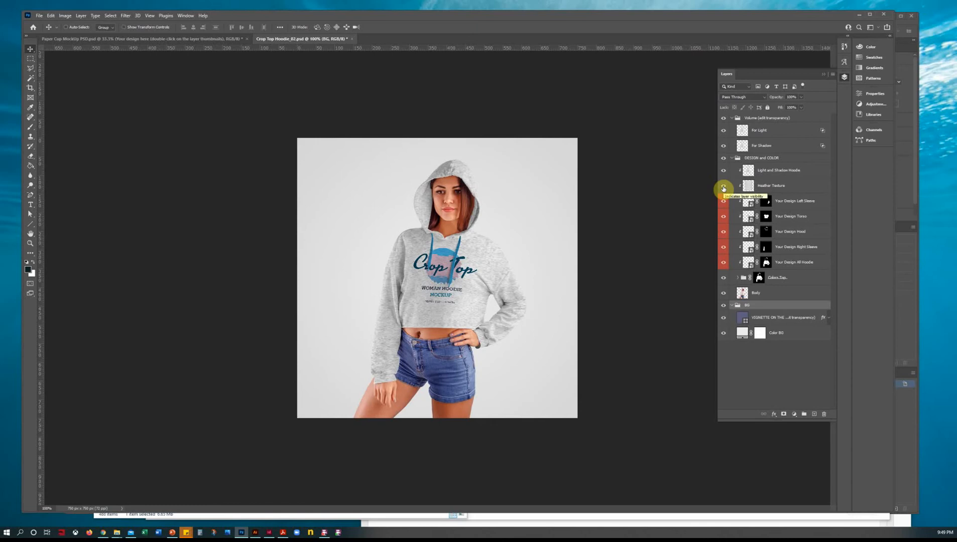
left_click(724, 186)
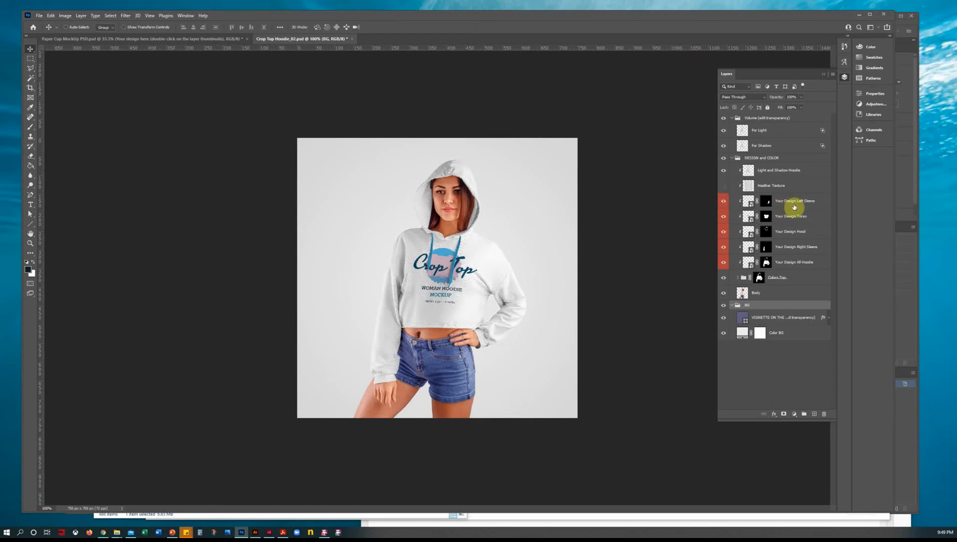
Hide and reshow the Your Design Torso layer and the Colors Top group to see what each controls
left_click(722, 219)
left_click(722, 220)
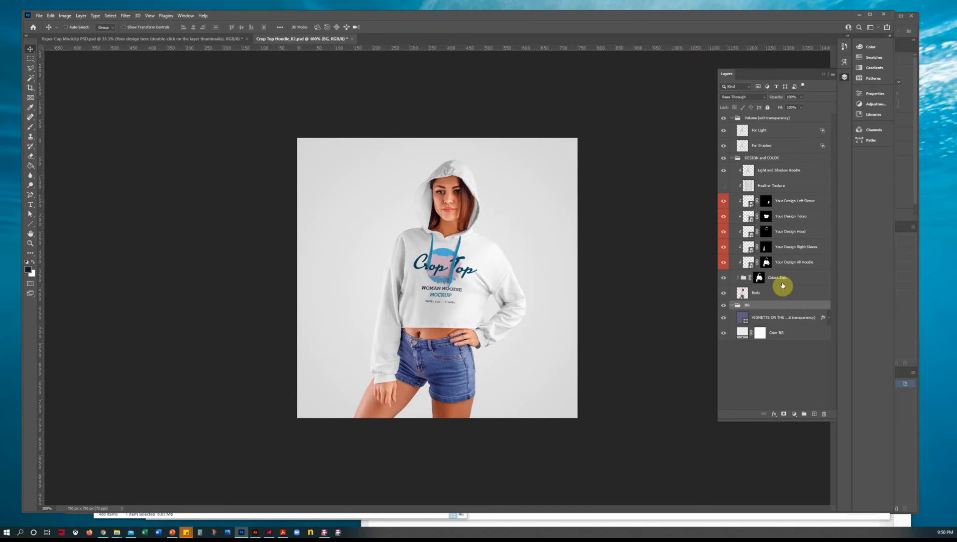
left_click(723, 280)
left_click(724, 280)
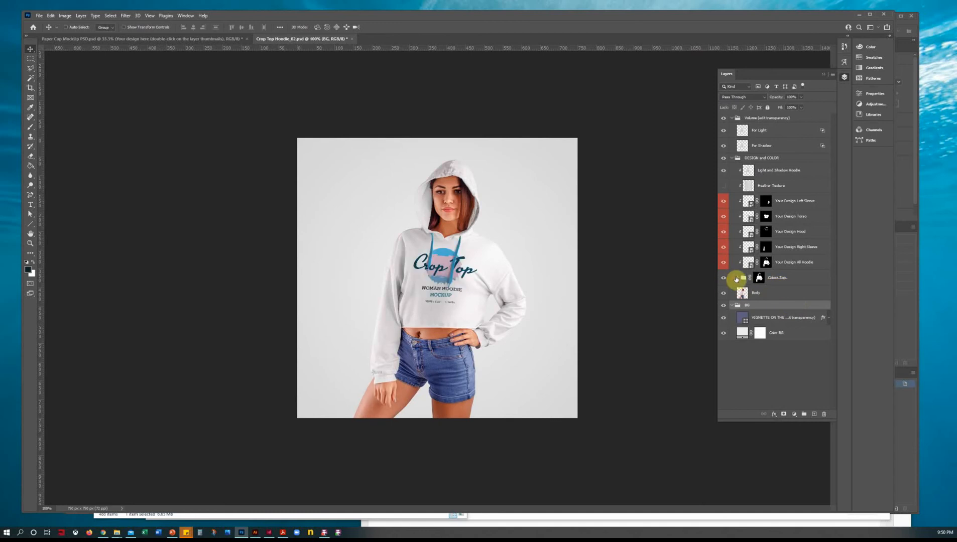
Expand the Colors Top group and toggle its Shoelace color layer off and on
left_click(739, 280)
scroll(804, 305, "down", 2)
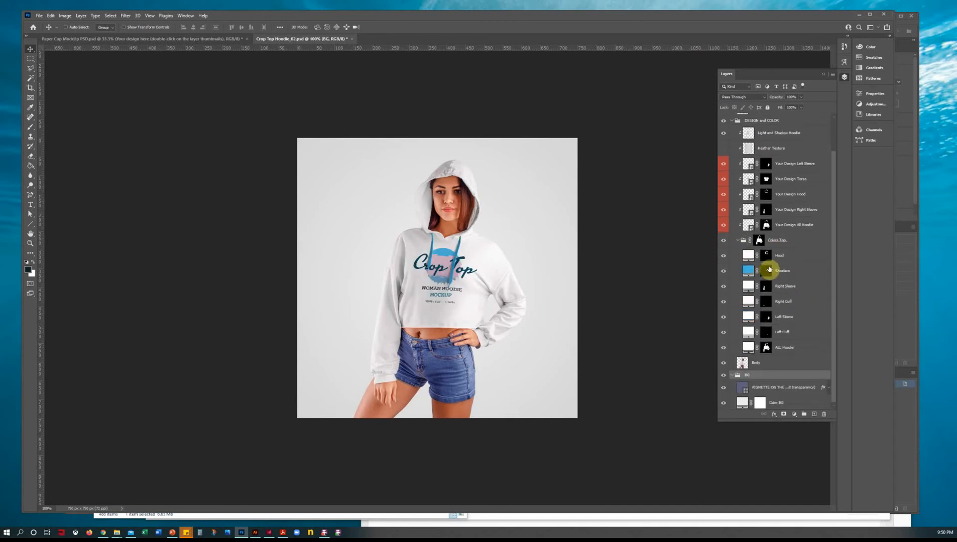
left_click(727, 272)
left_click(727, 273)
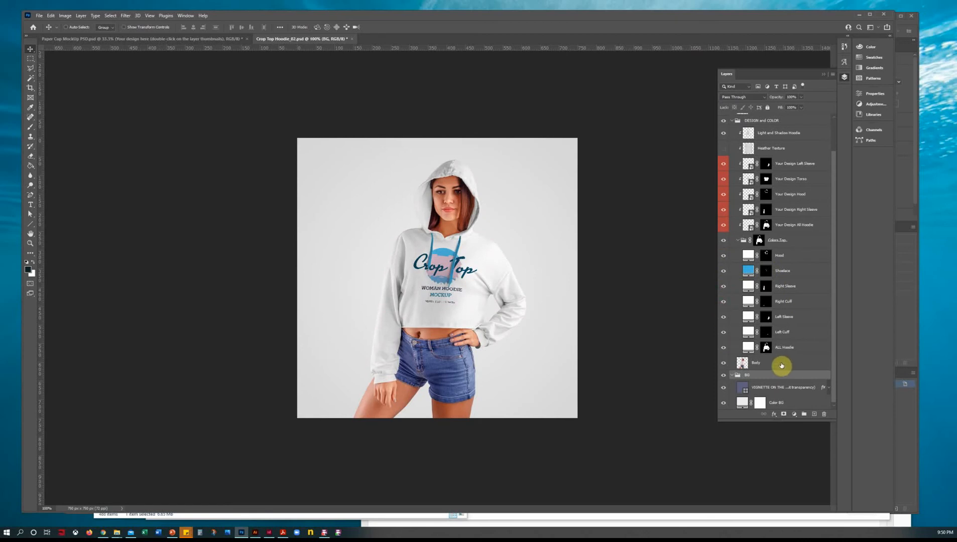
Hide and reshow the background vignette layer, and view its color settings without changing them
left_click(798, 369)
left_click(724, 386)
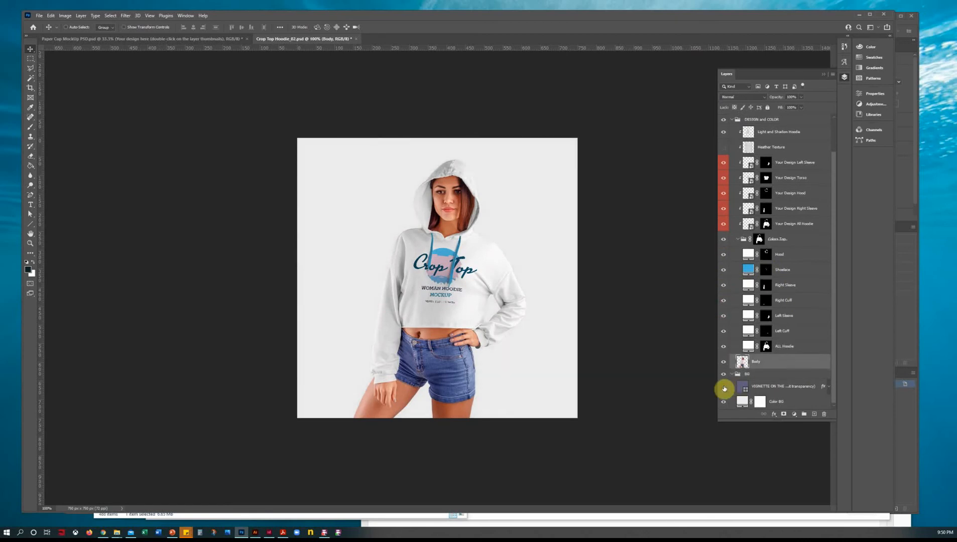
left_click(723, 386)
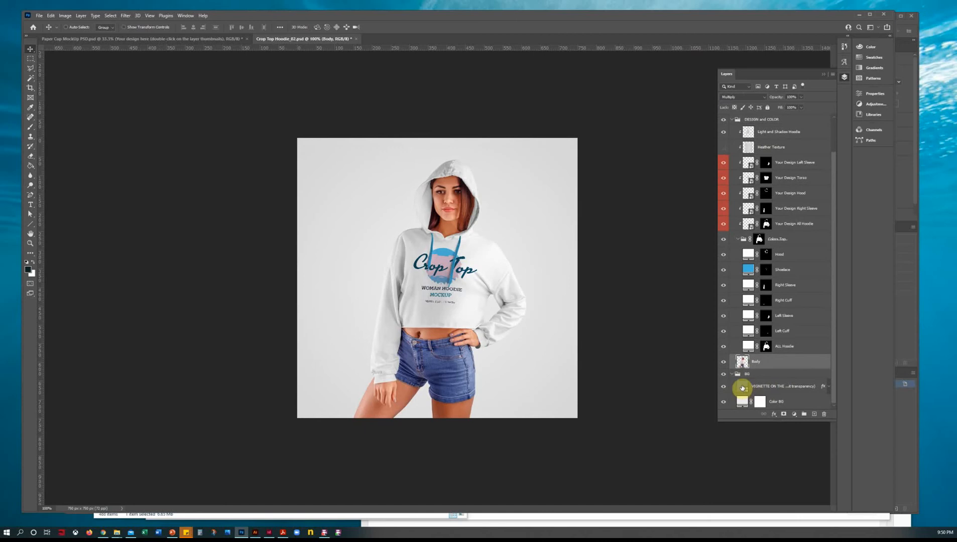
double_click(742, 387)
left_click(525, 258)
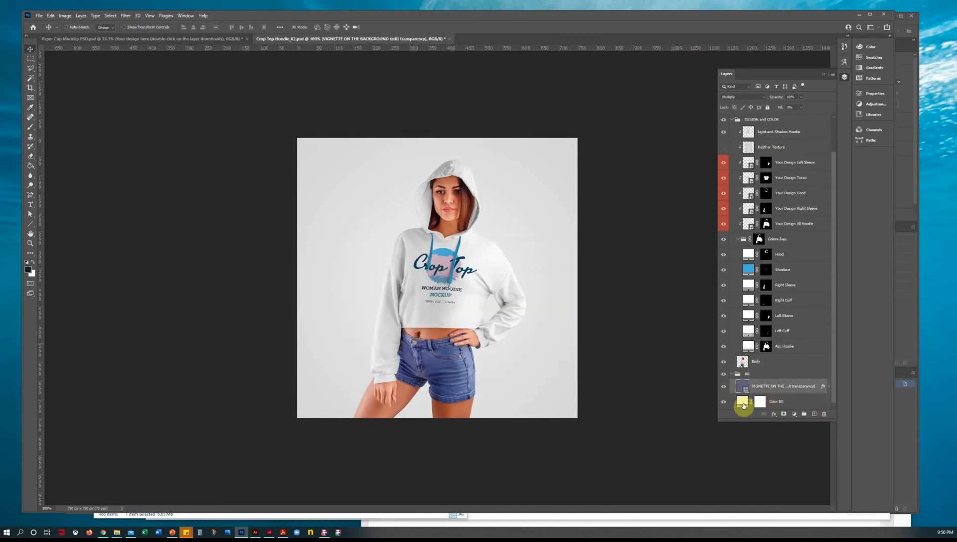
Change the Color BG fill layer behind the model to a dark green
left_click(743, 402)
double_click(743, 402)
left_click(464, 313)
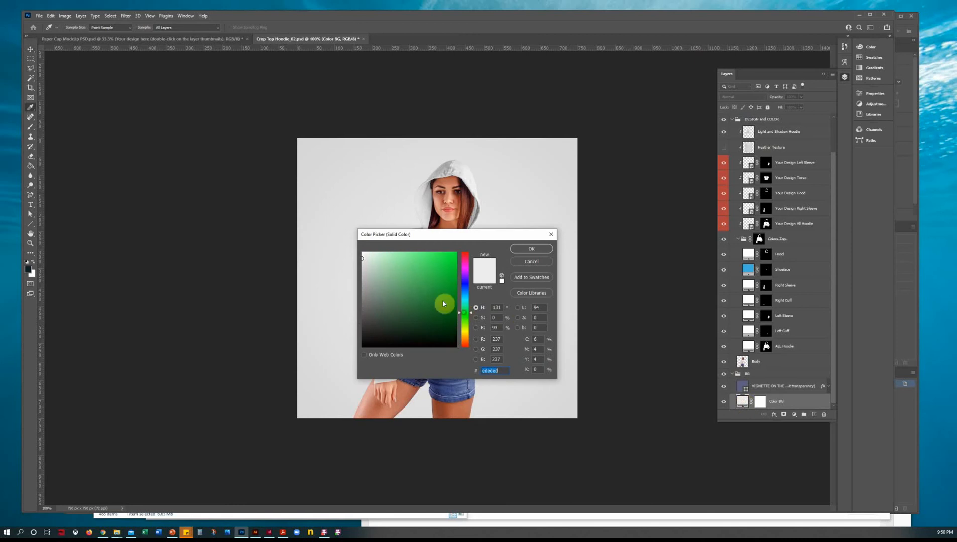
left_click(440, 294)
left_click(523, 250)
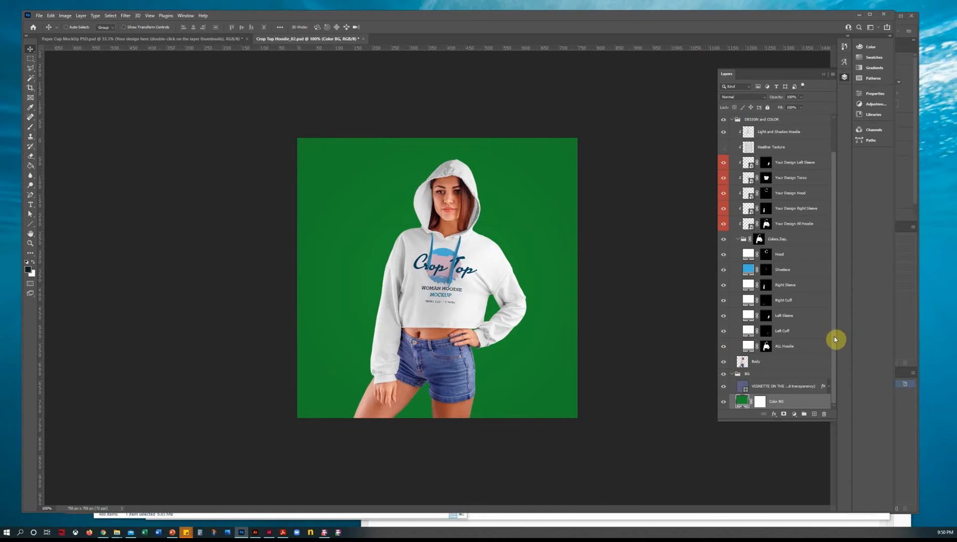
Toggle the Your Design Torso layer to check the chest design, and open its smart object for editing
left_click_drag(835, 337, 831, 296)
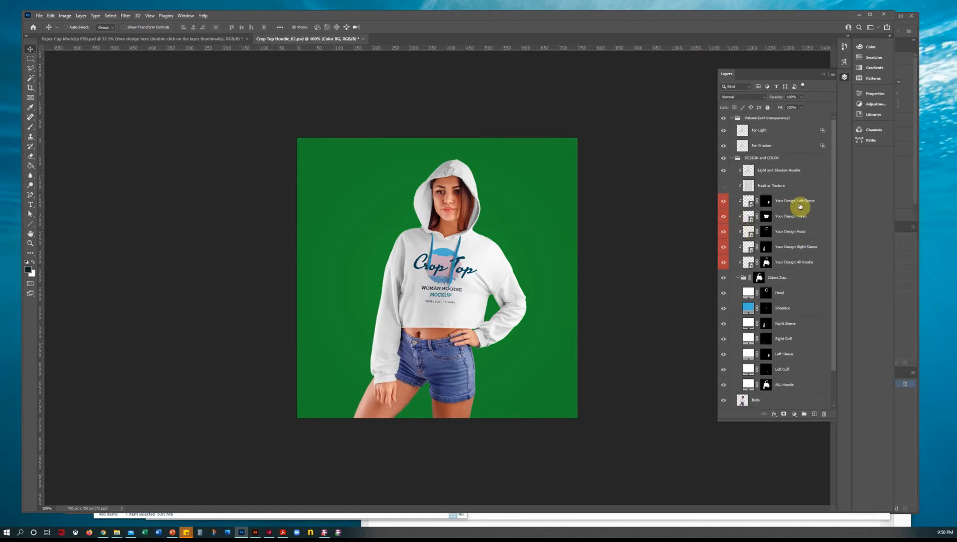
left_click(724, 217)
left_click(724, 217)
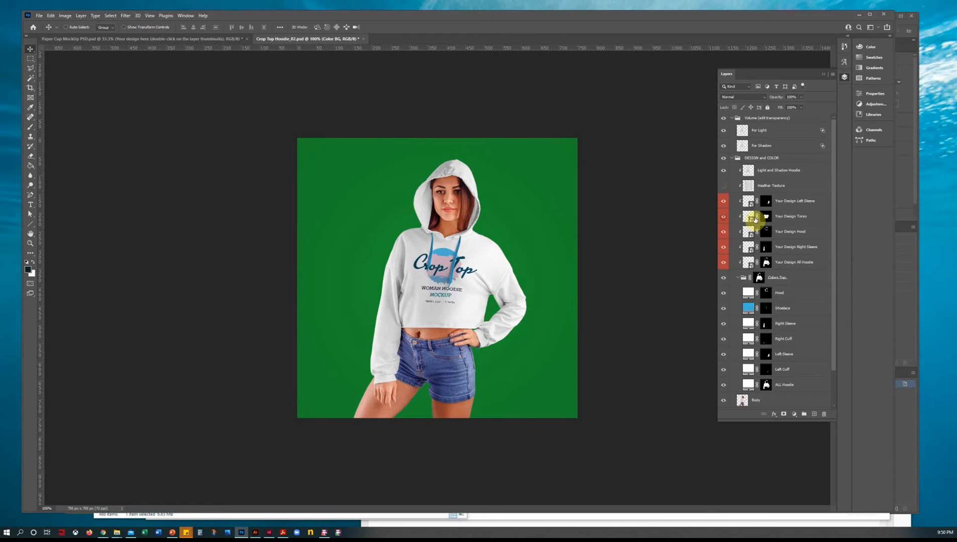
left_click(749, 219)
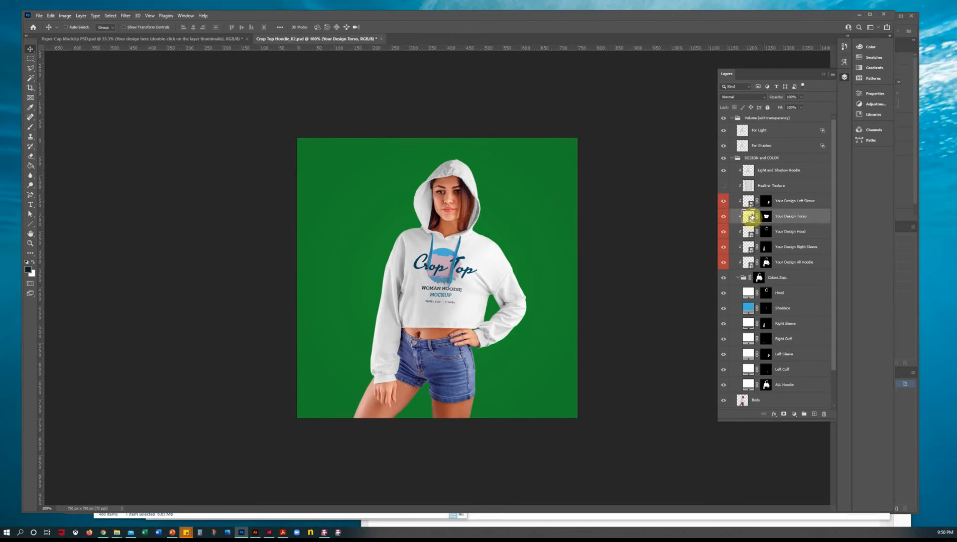
double_click(748, 217)
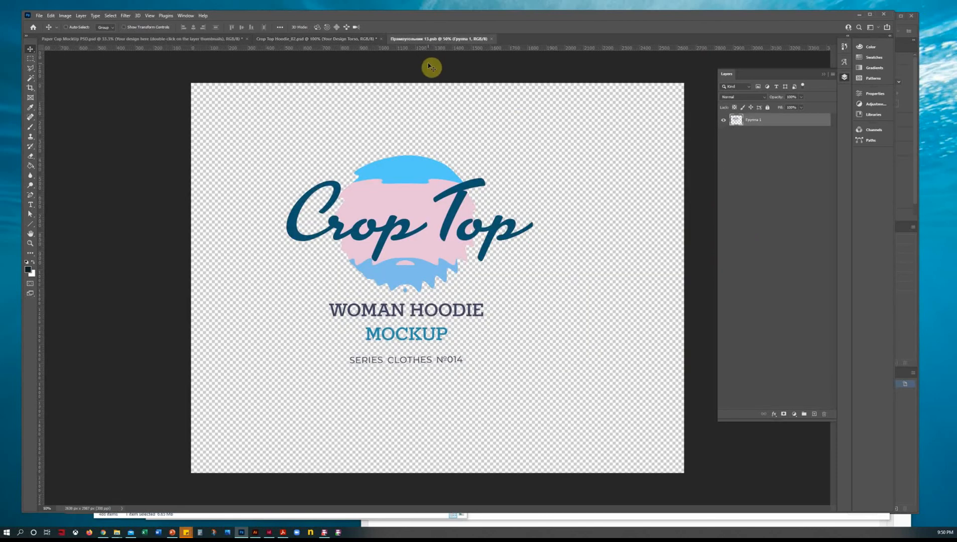
left_click(414, 39)
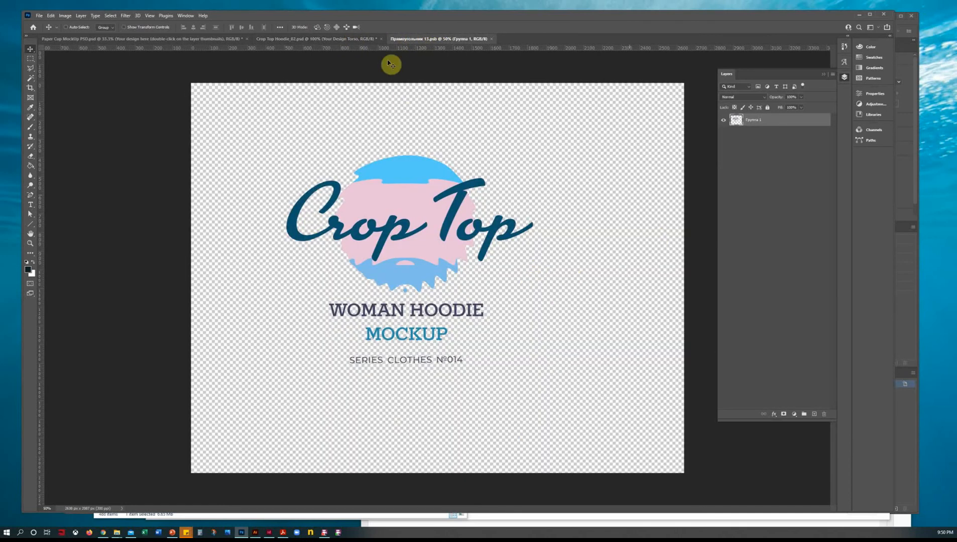
Place GD2-mockup-art.ai as a linked file in the torso smart object, cropped to its bounding box
left_click(39, 15)
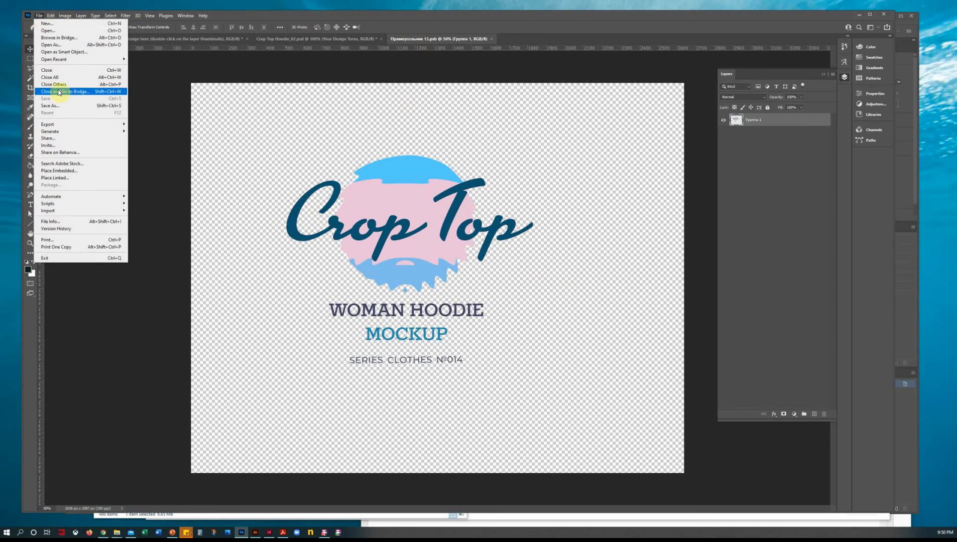
left_click(59, 178)
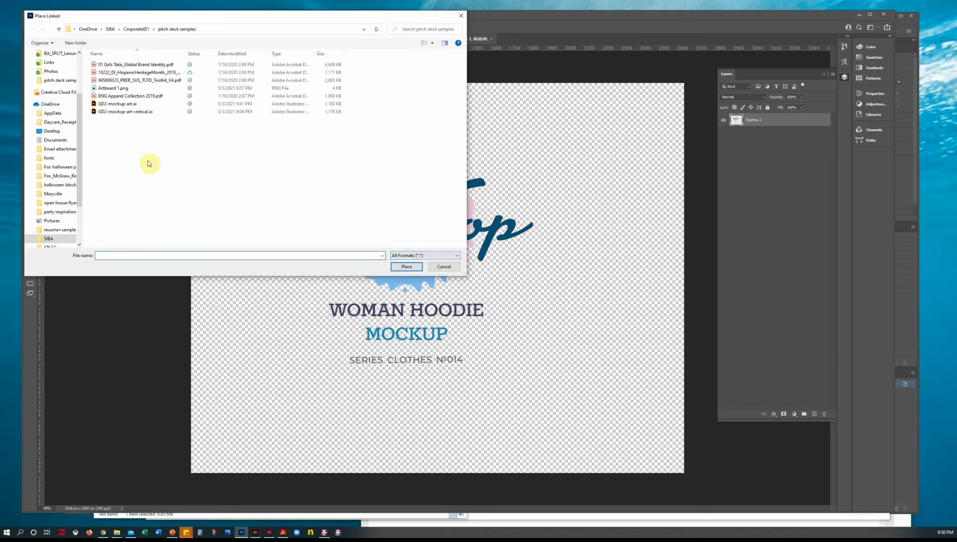
left_click(115, 104)
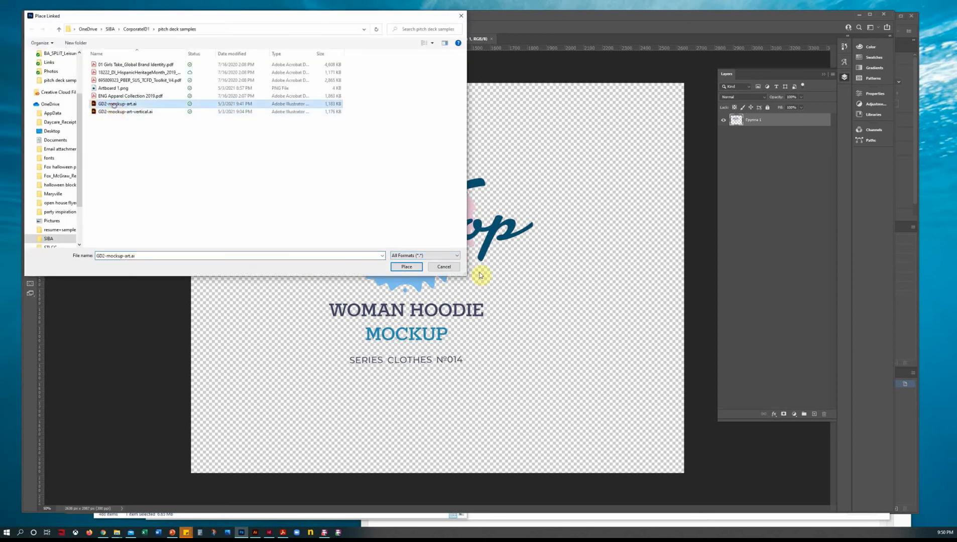
left_click(406, 267)
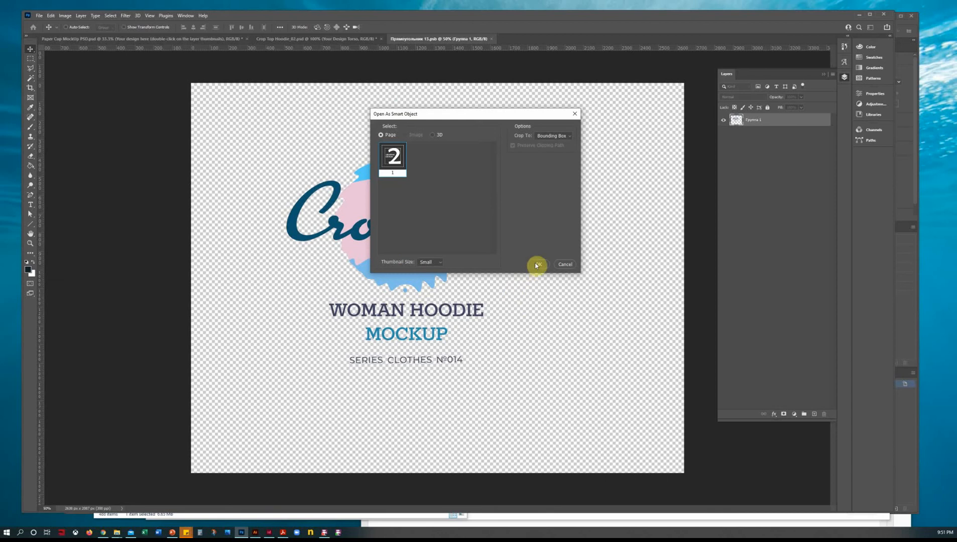
left_click(535, 263)
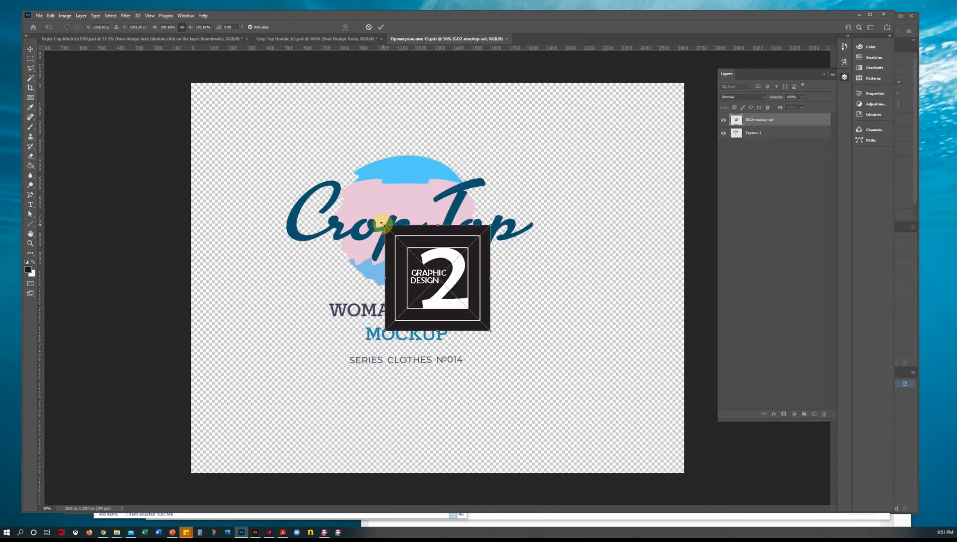
Scale the placed artwork up proportionally until it nearly fills the canvas height, commit it, and nudge it slightly upward
left_click_drag(383, 224, 236, 86)
left_click_drag(490, 331, 629, 467)
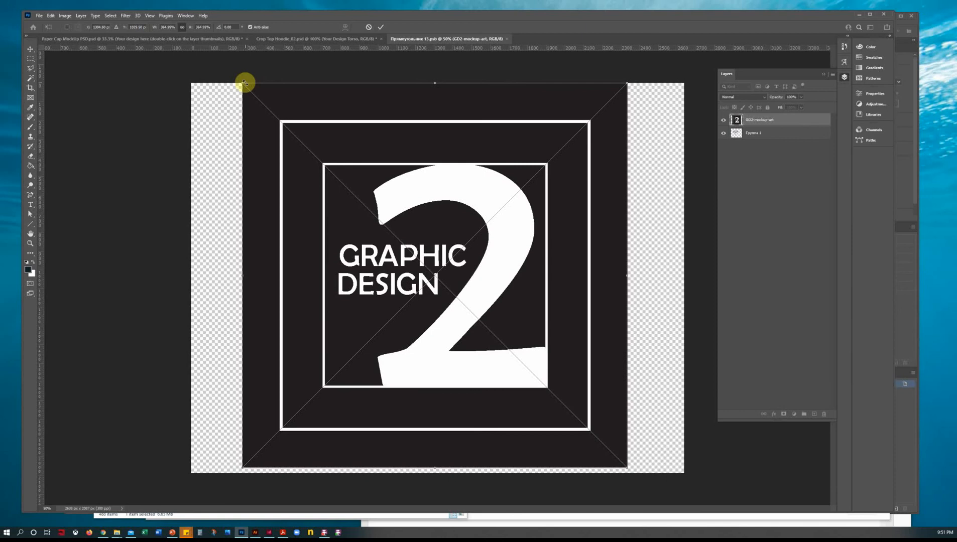
left_click_drag(243, 83, 249, 90)
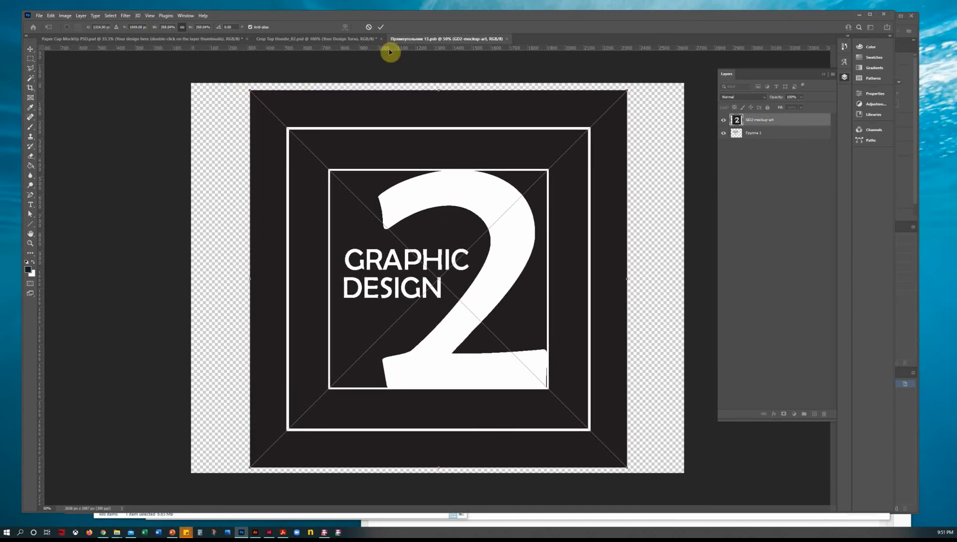
left_click(380, 28)
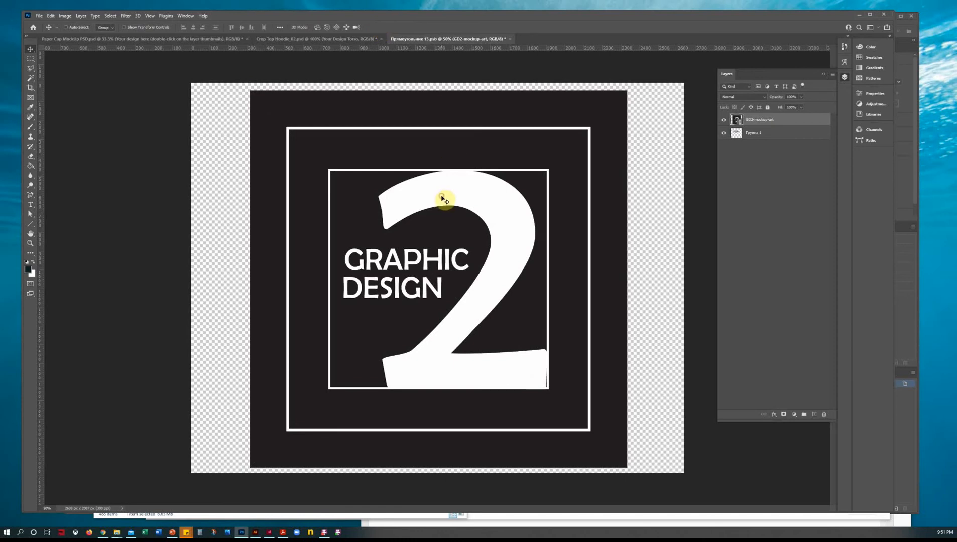
left_click_drag(444, 199, 445, 197)
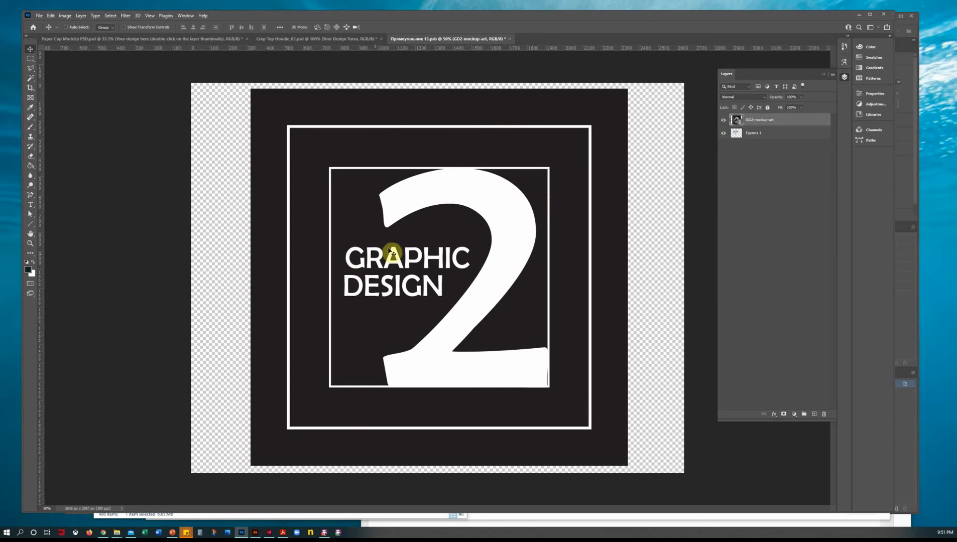
Delete the original Группа 1 design layer, then save and close the torso smart object
left_click(788, 134)
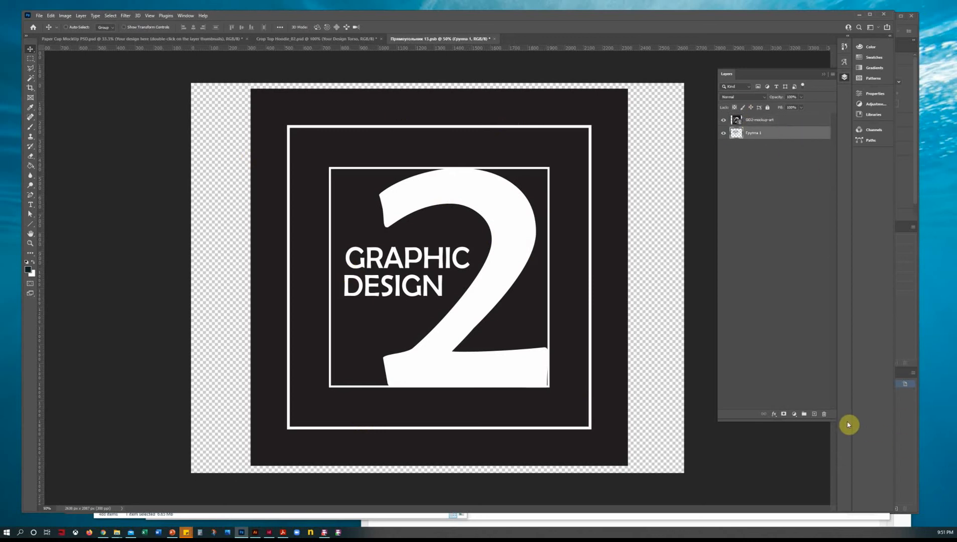
left_click(824, 414)
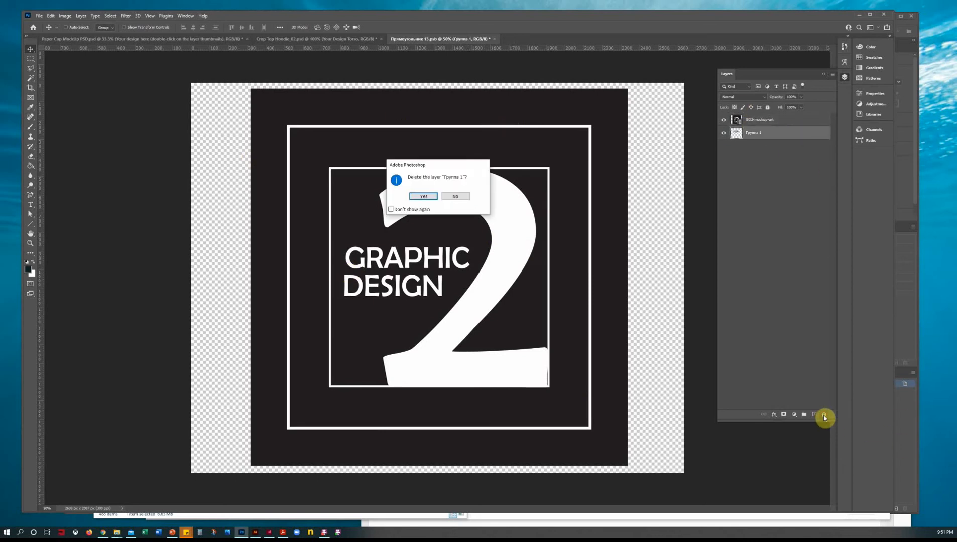
left_click(428, 201)
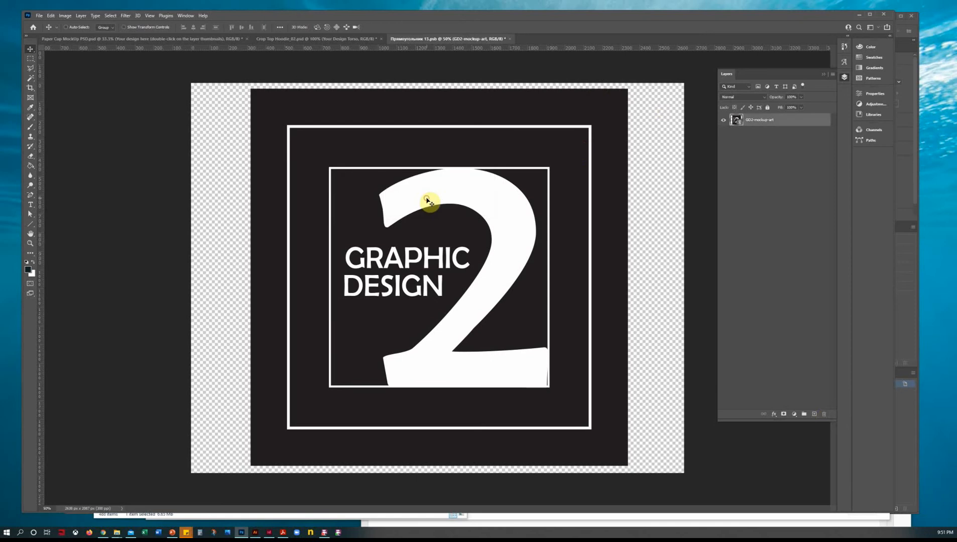
key("ctrl+s")
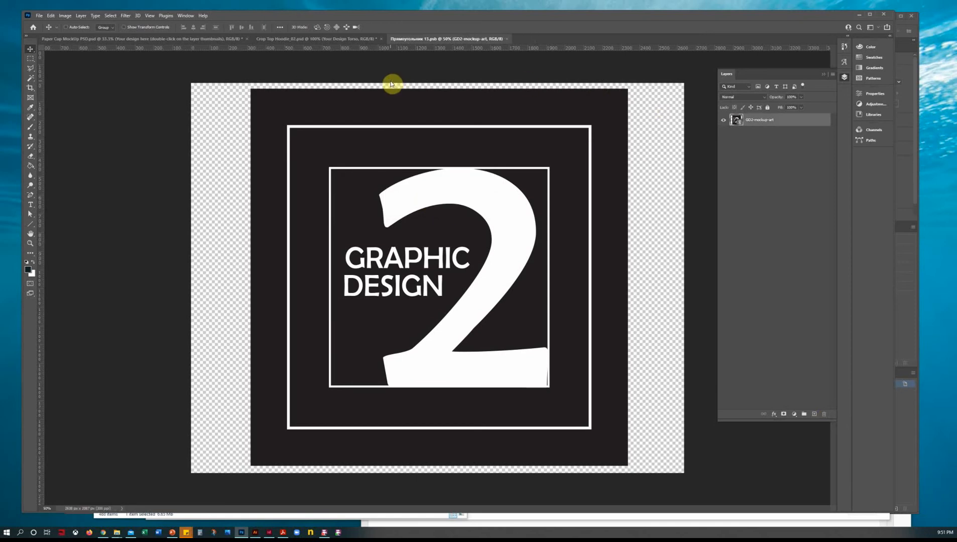
left_click(508, 40)
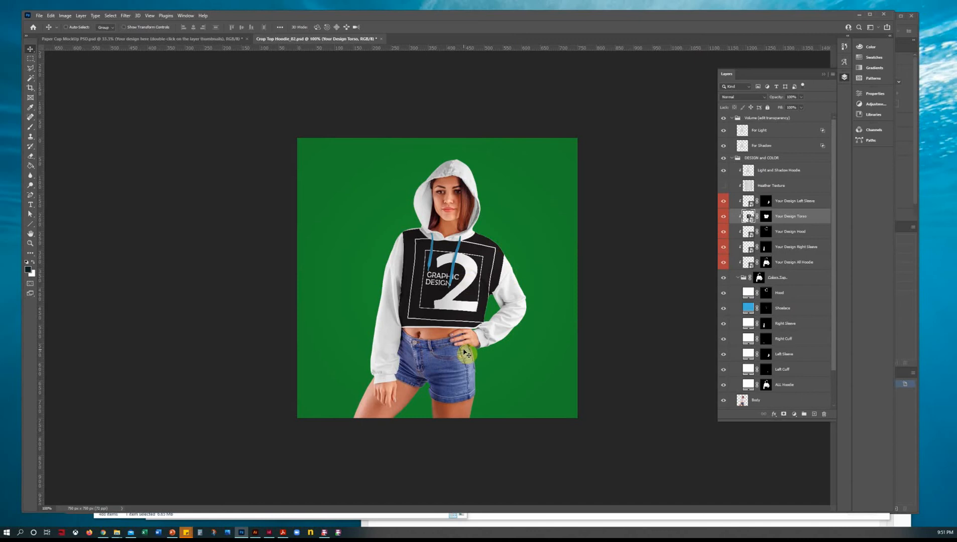
Reopen the Your Design Torso smart object, scale its artwork down to about 277% around its centre, and save and close it
double_click(748, 218)
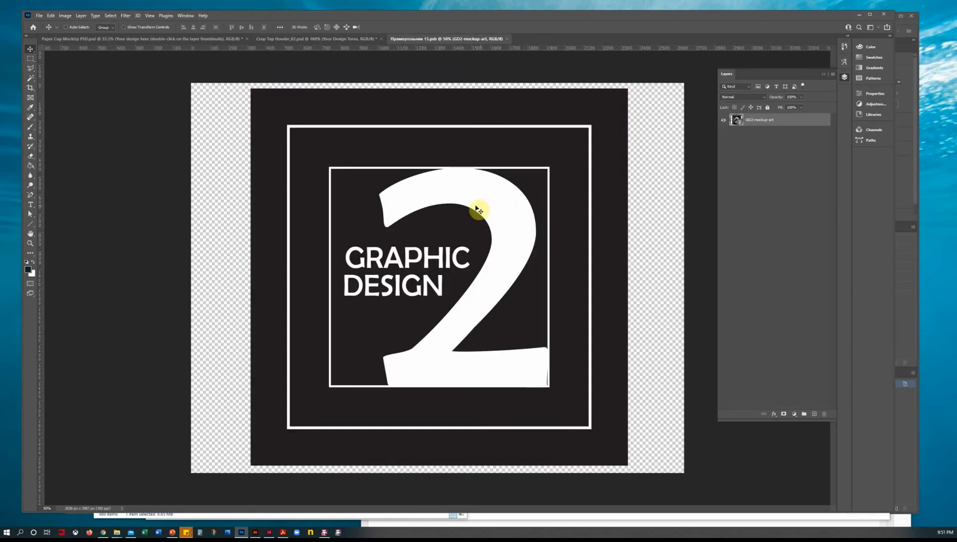
key("ctrl+t")
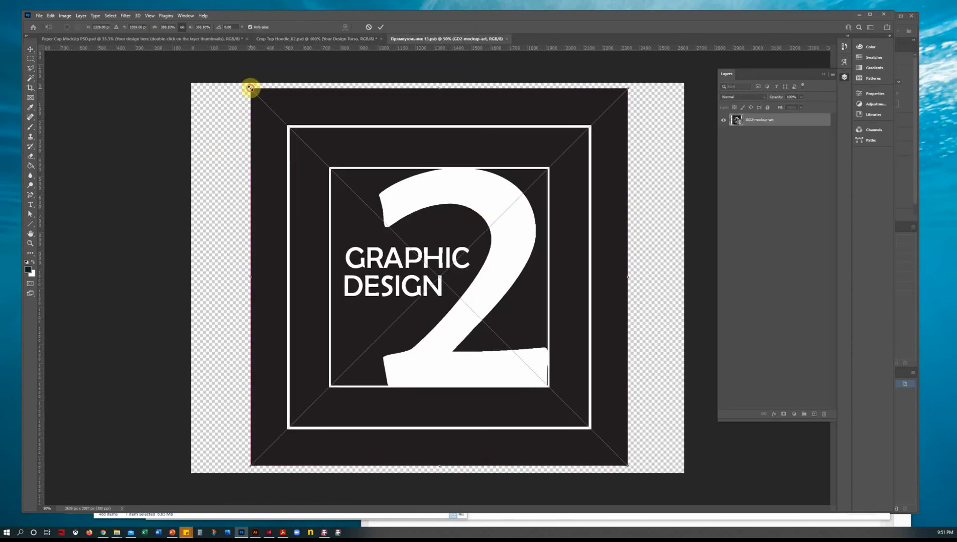
left_click_drag(250, 89, 293, 138)
key("ctrl+s")
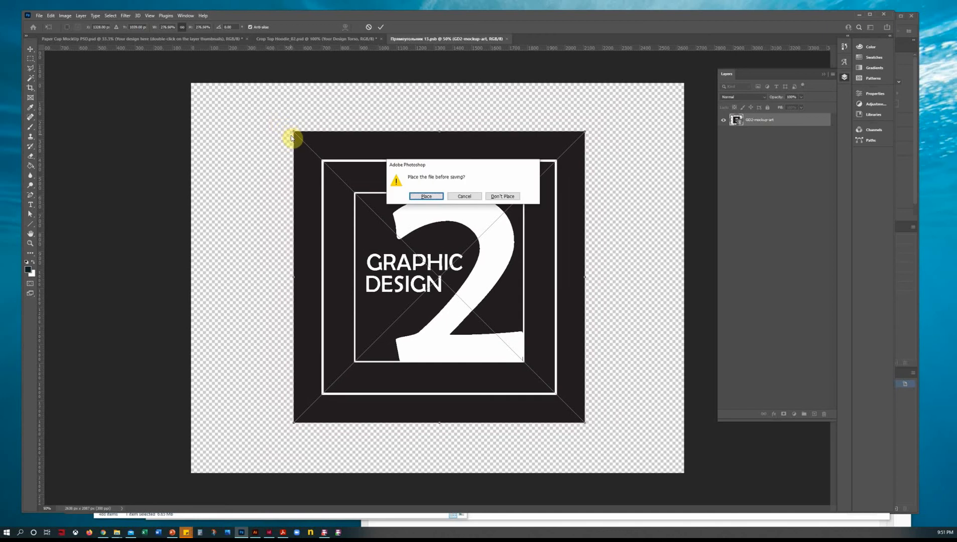
left_click(477, 198)
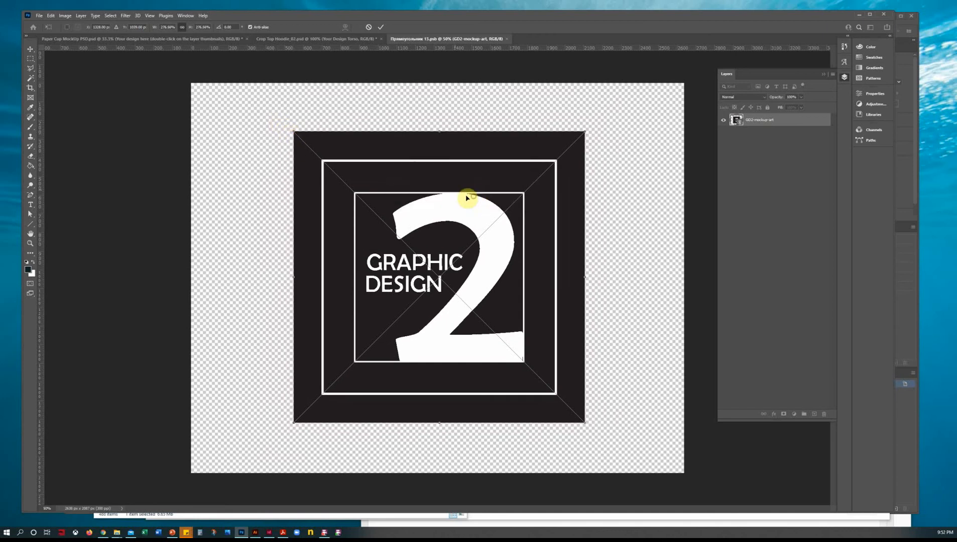
left_click(380, 27)
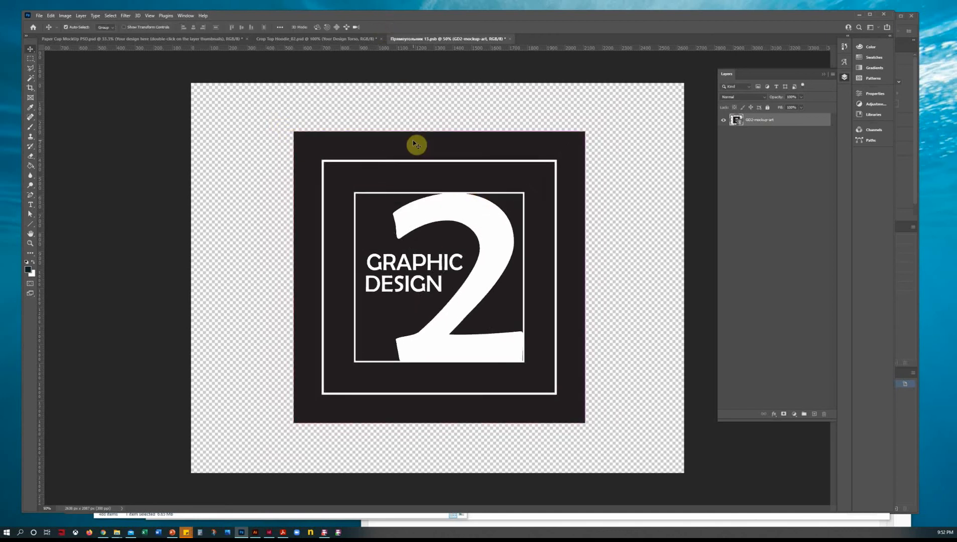
left_click(508, 38)
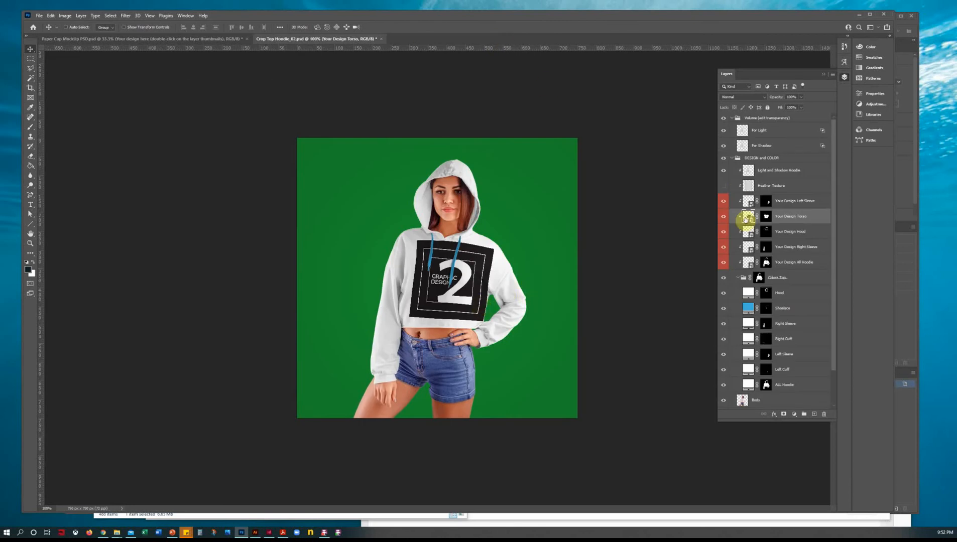
Reopen the Your Design Torso smart object, shift the artwork slightly to the left, and save and close it
double_click(748, 216)
left_click_drag(465, 223, 449, 224)
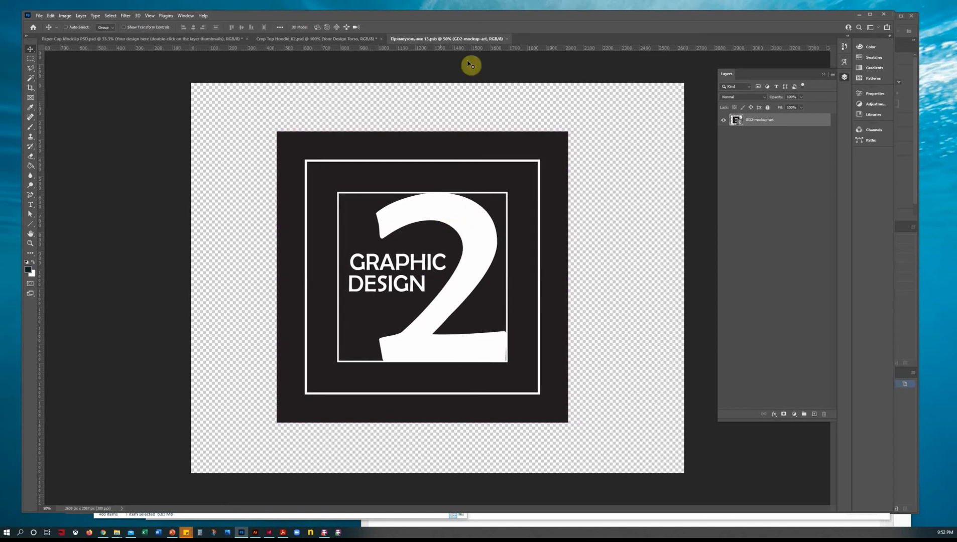
left_click(510, 39)
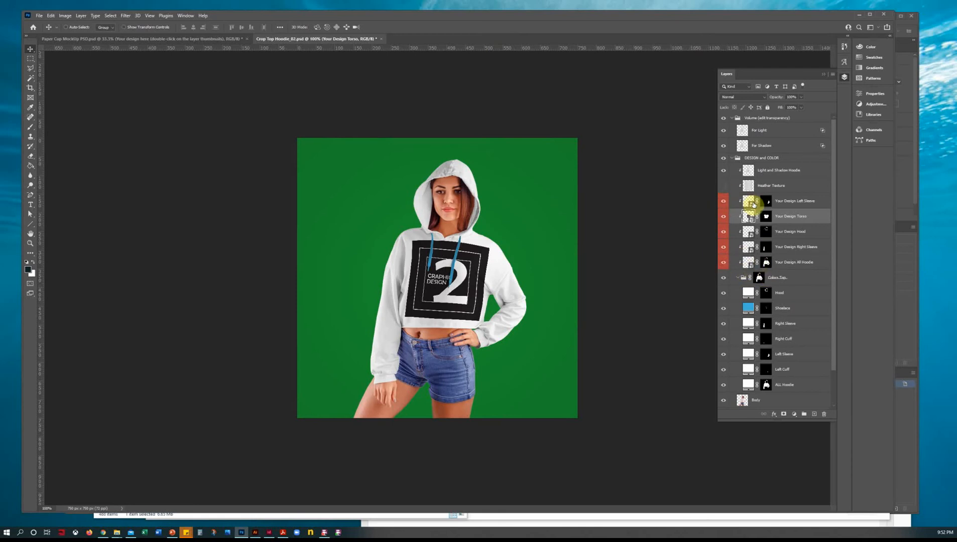
Fill the empty layer in the Your Design Hood smart object with turquoise green using the Paint Bucket, then save and close it
double_click(748, 231)
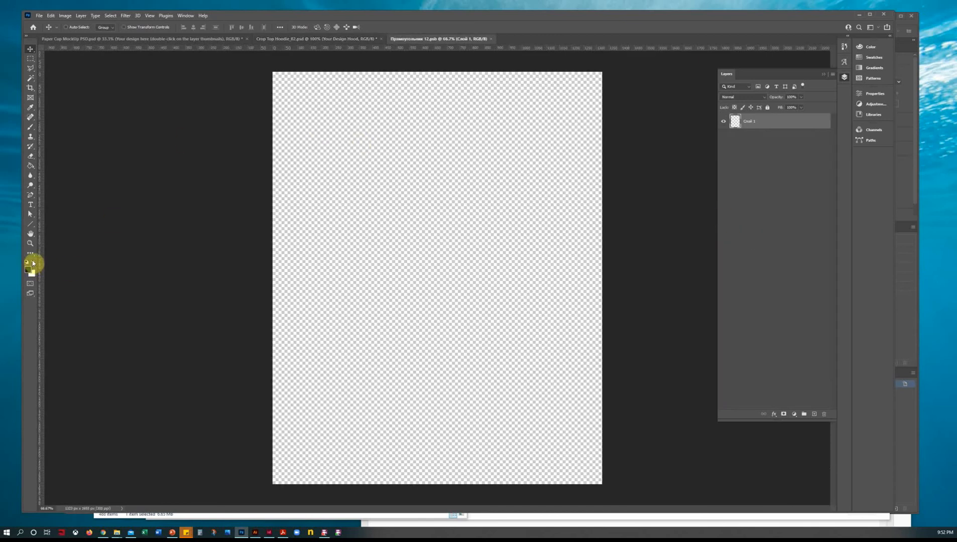
left_click(28, 267)
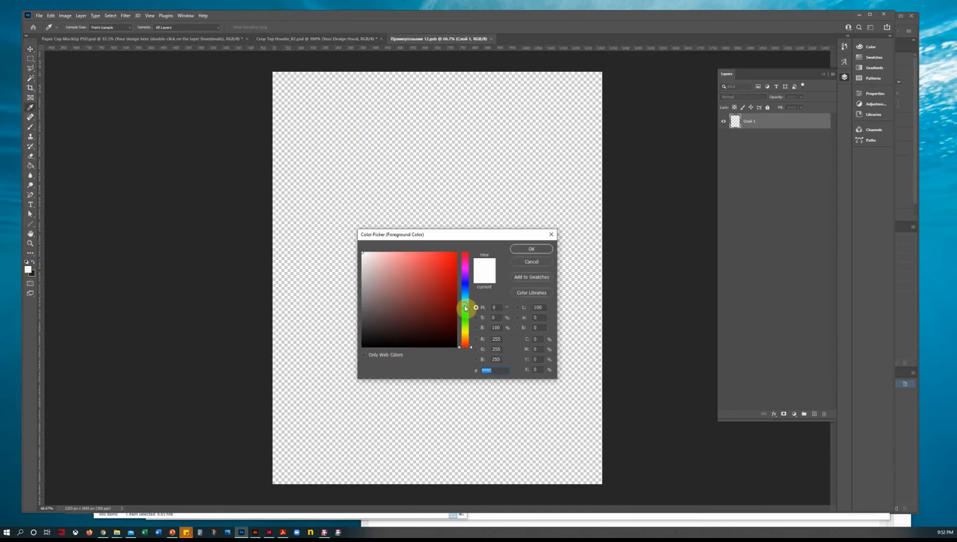
left_click(465, 309)
left_click(446, 261)
left_click(531, 249)
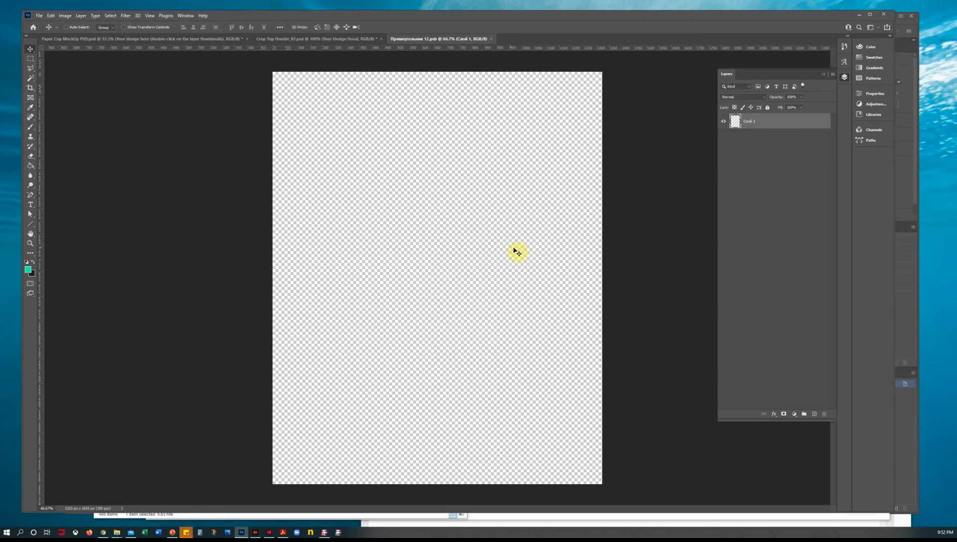
key("g")
left_click(426, 227)
key("ctrl+s")
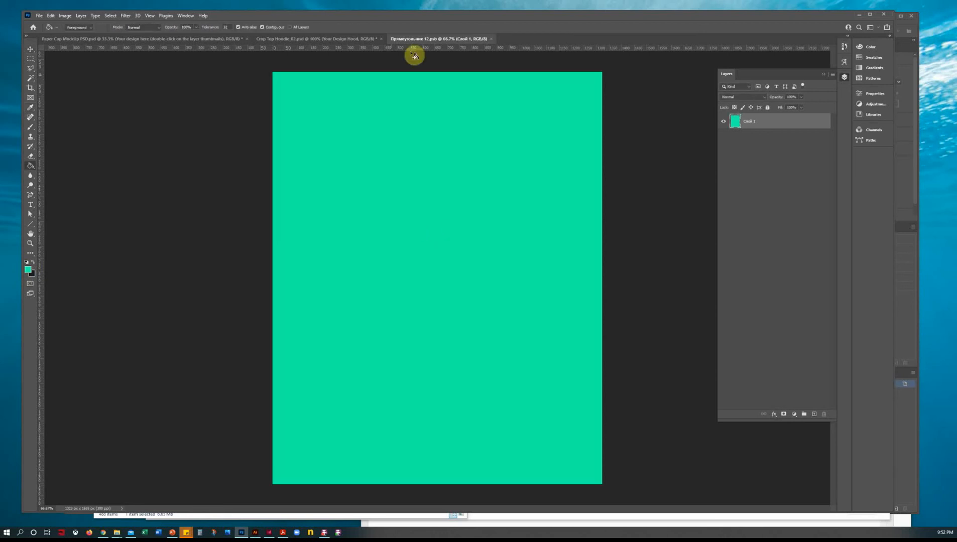
left_click(494, 39)
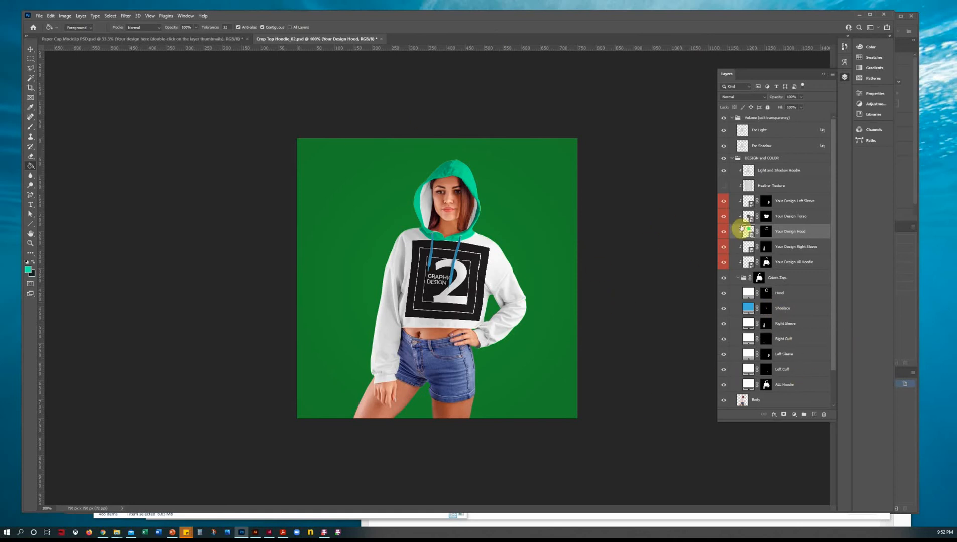
Place GD2-mockup-art-vertical.ai as a linked file in the Your Design Left Sleeve smart object, then save and close it
double_click(748, 203)
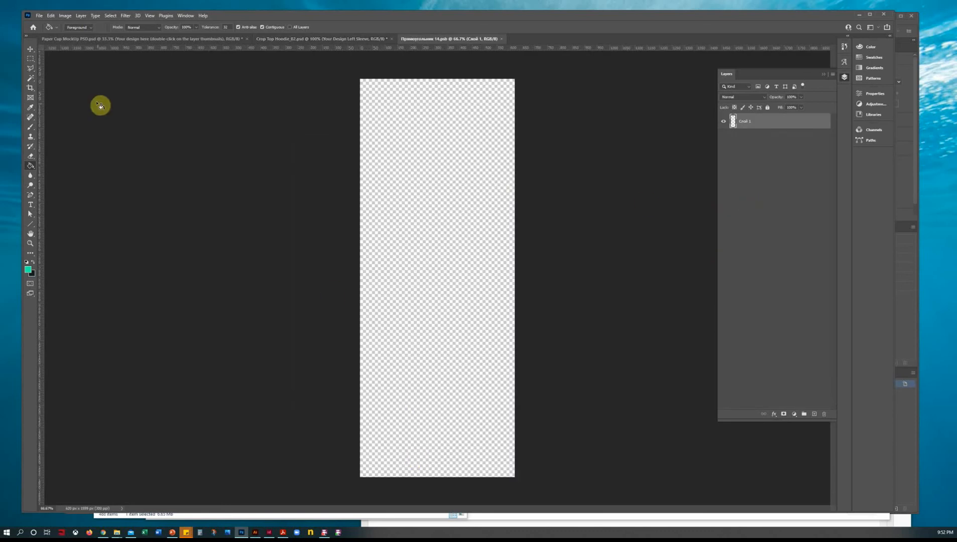
left_click(39, 16)
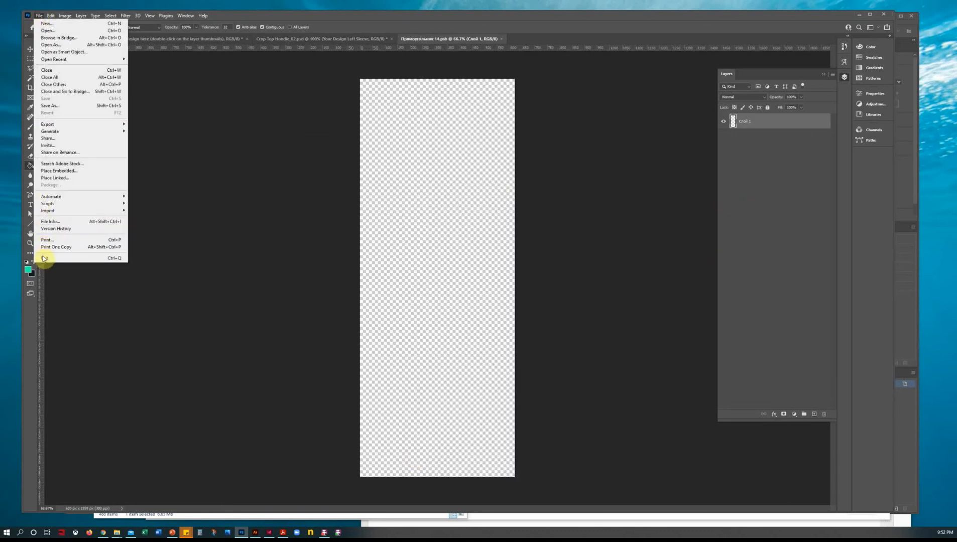
left_click(55, 178)
left_click(145, 115)
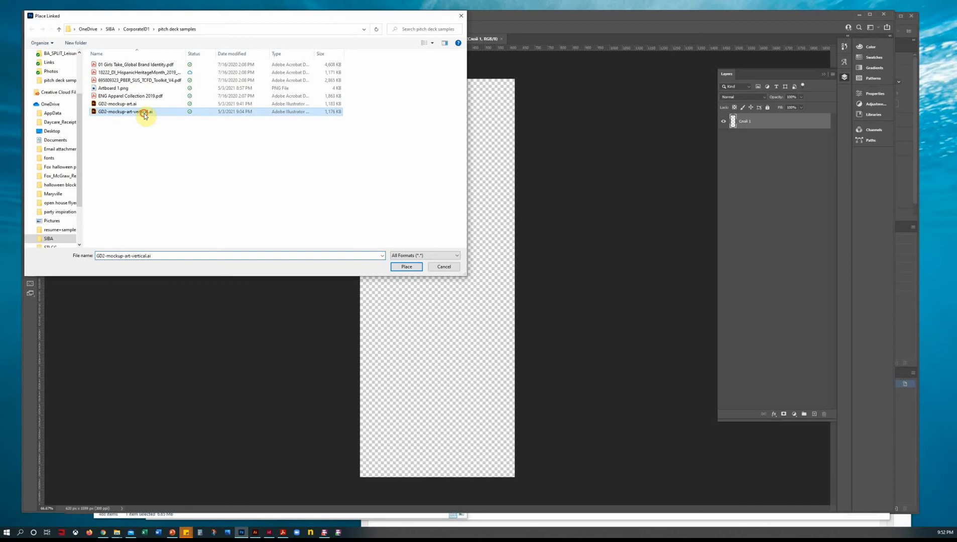
left_click(407, 271)
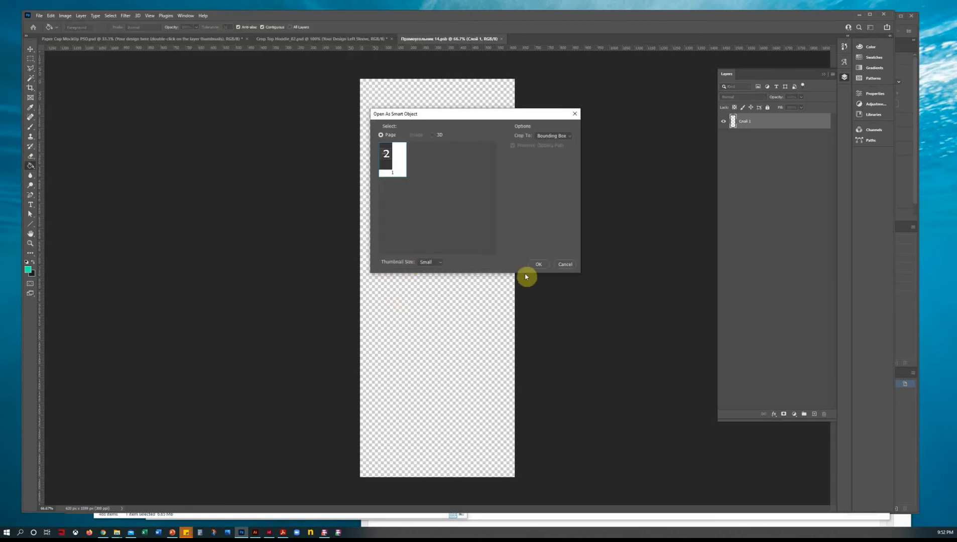
left_click(536, 264)
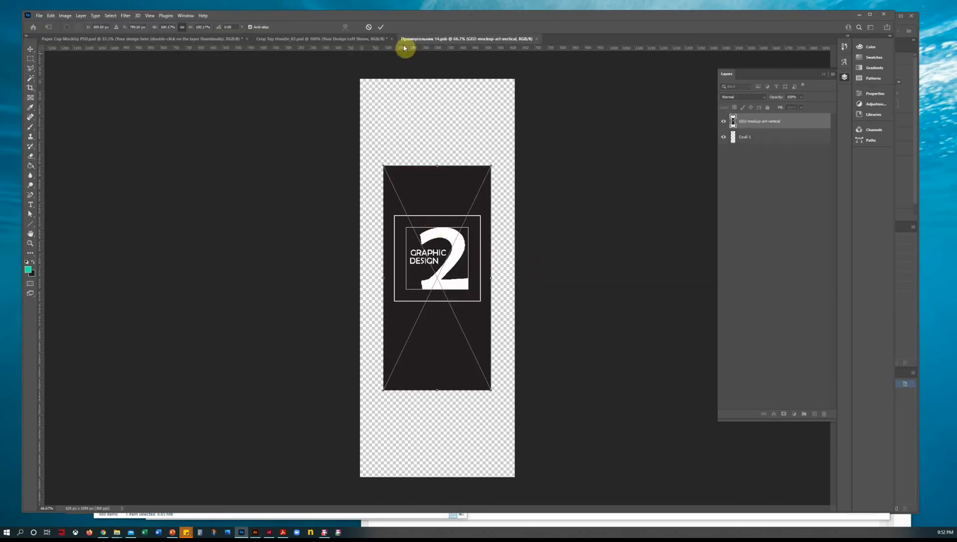
left_click(381, 28)
key("ctrl+s")
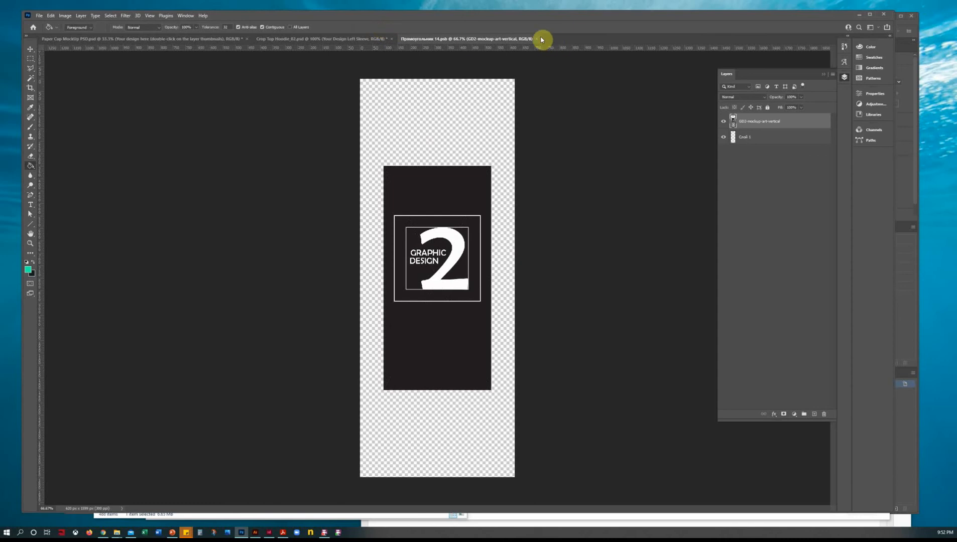
left_click(537, 39)
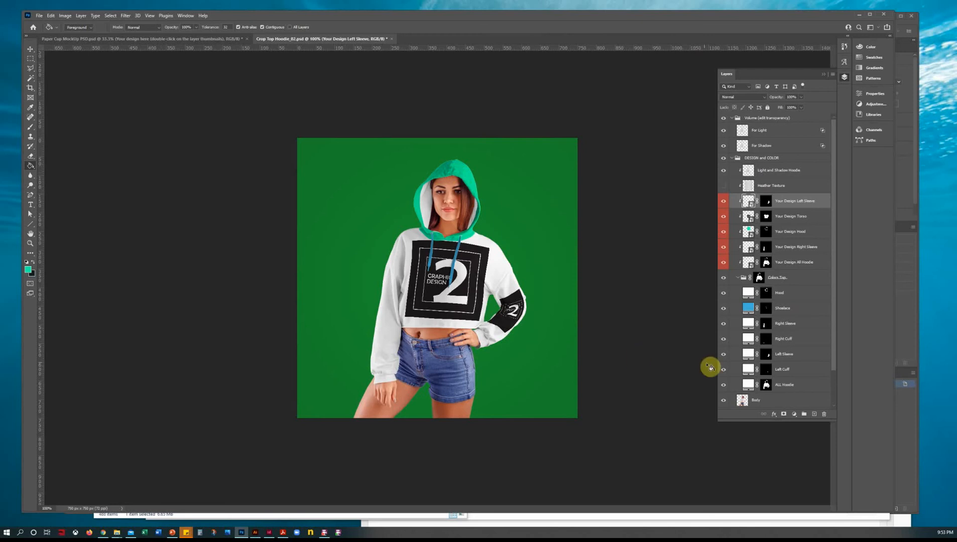
Save the Crop Top Hoodie_02.psd mockup and switch to the Paper Cup MockUp PSD.psd document
left_click(43, 16)
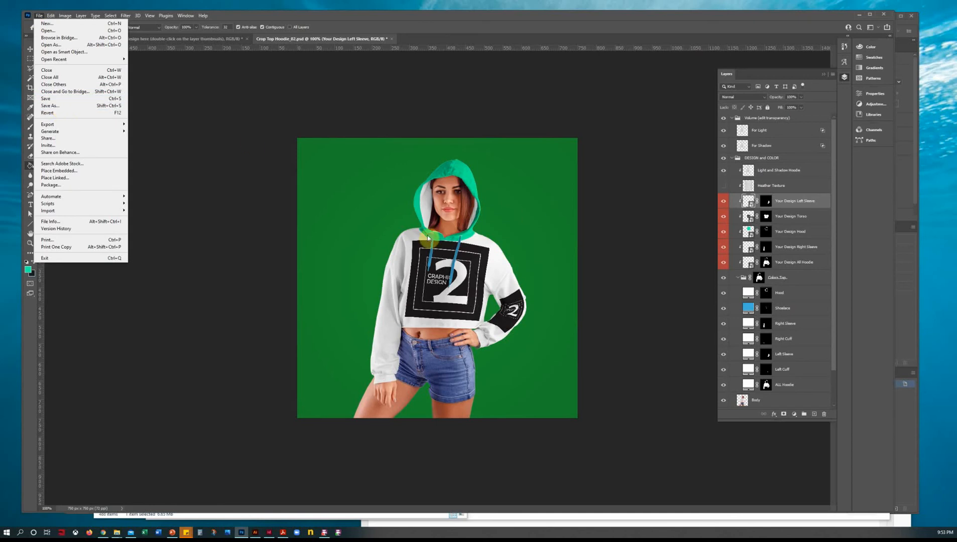
left_click(65, 100)
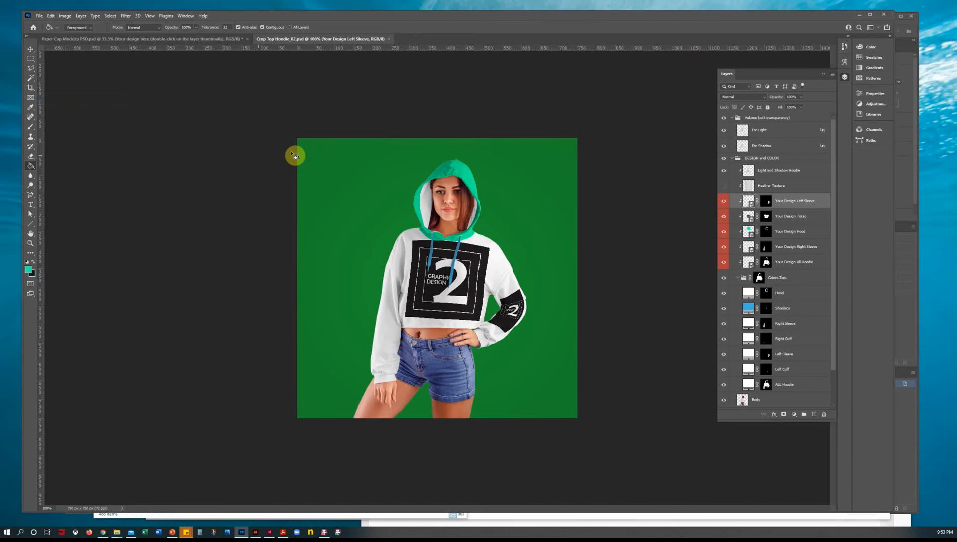
left_click(208, 42)
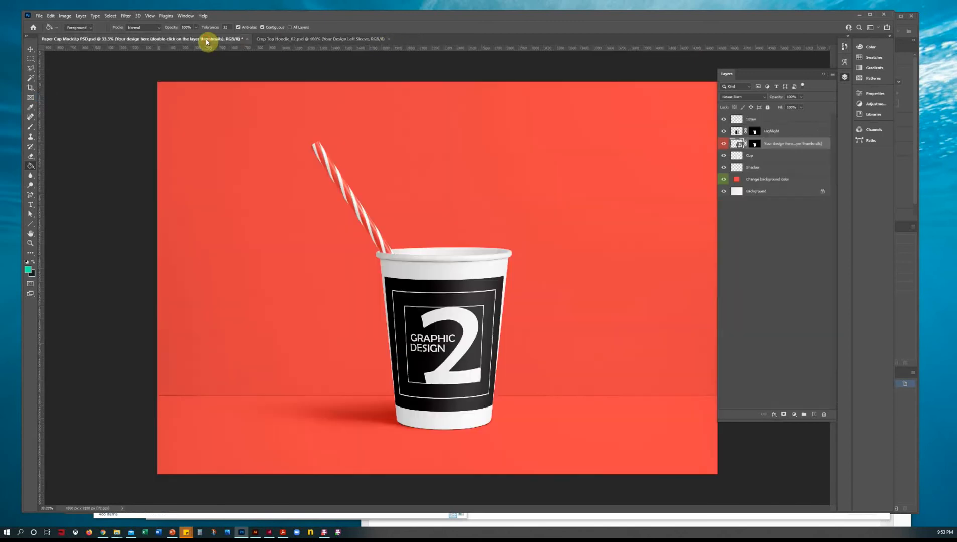
Toggle the visibility of the Highlight, Straw and Your design here layers to examine what each contributes to the paper cup
left_click(724, 132)
left_click(724, 132)
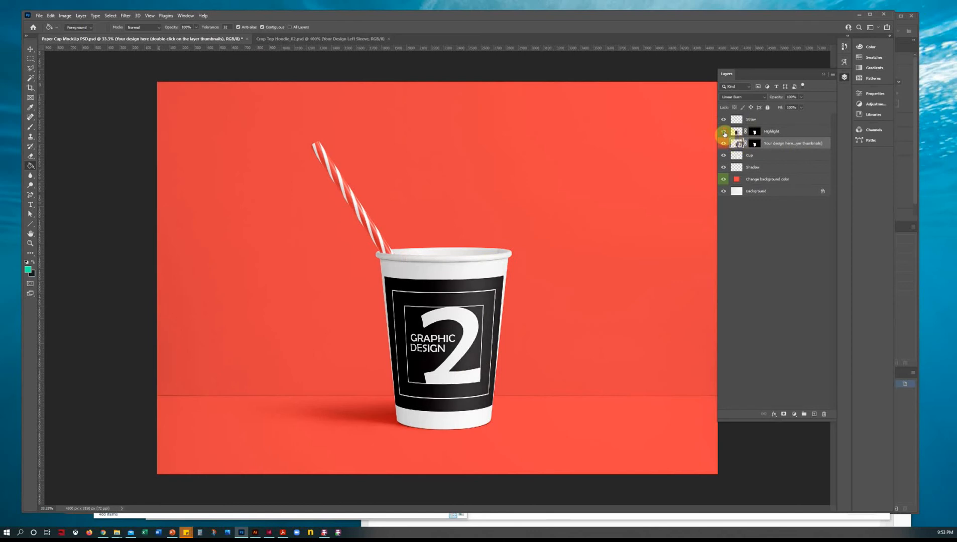
left_click(724, 120)
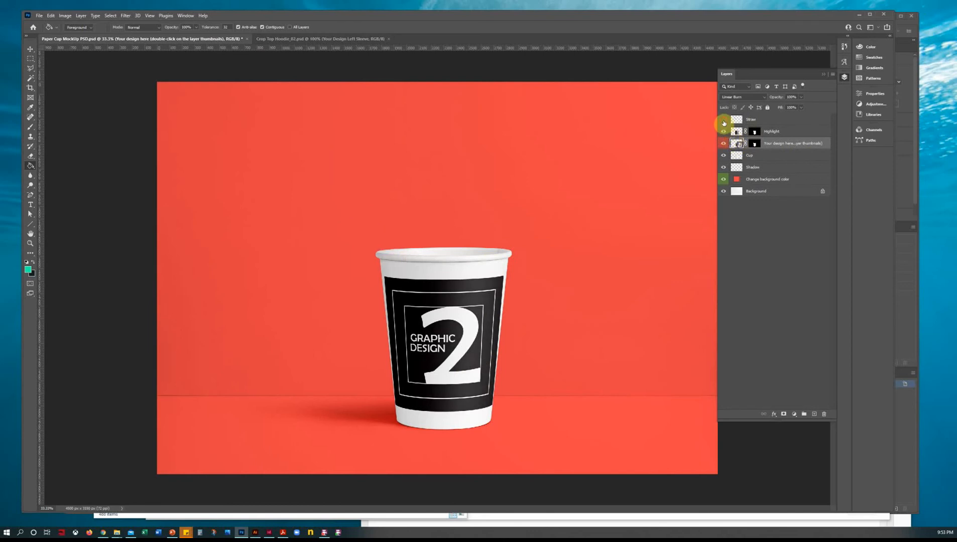
left_click(724, 120)
left_click(724, 121)
left_click(723, 120)
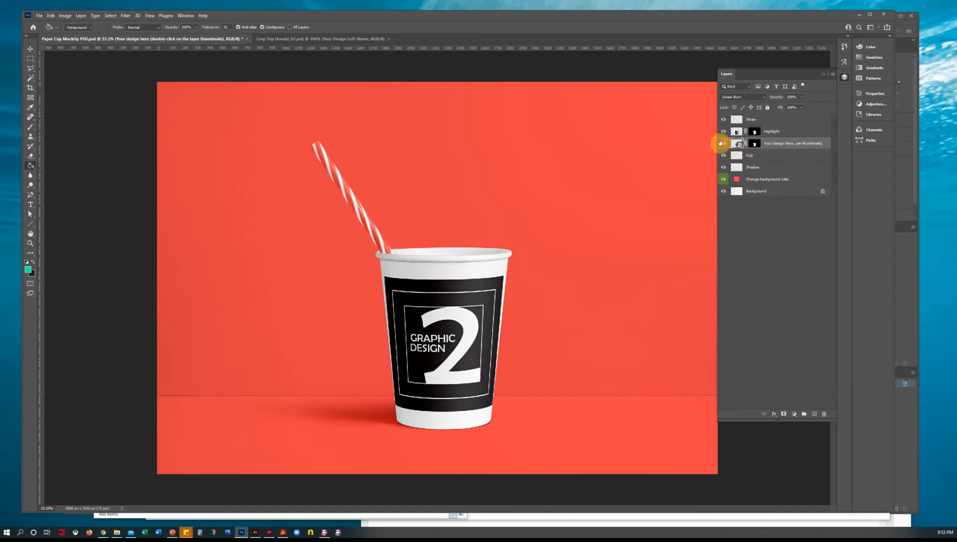
left_click(724, 145)
left_click(724, 145)
left_click(723, 145)
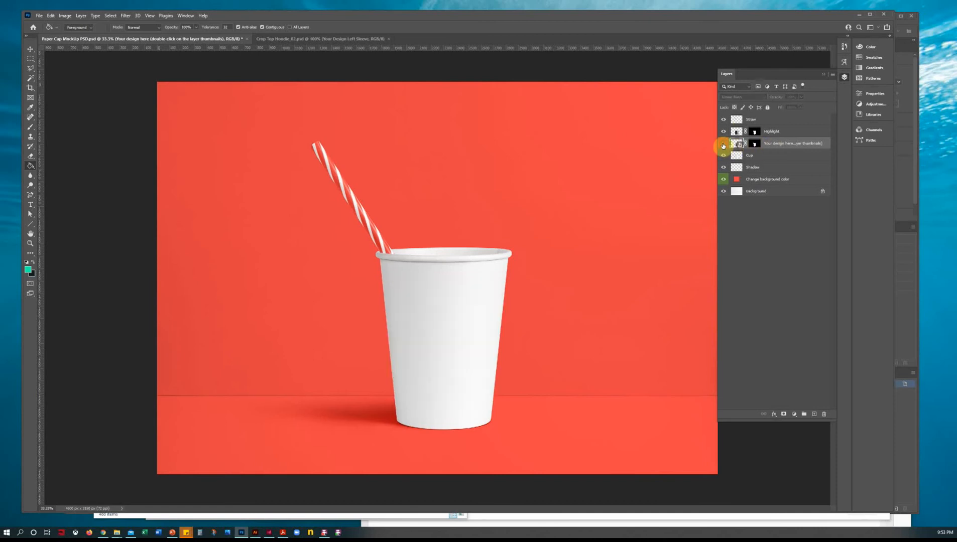
left_click(724, 145)
Toggle the Cup, Shadow and Background layers to examine their roles, and hide the Change background color layer
left_click(722, 156)
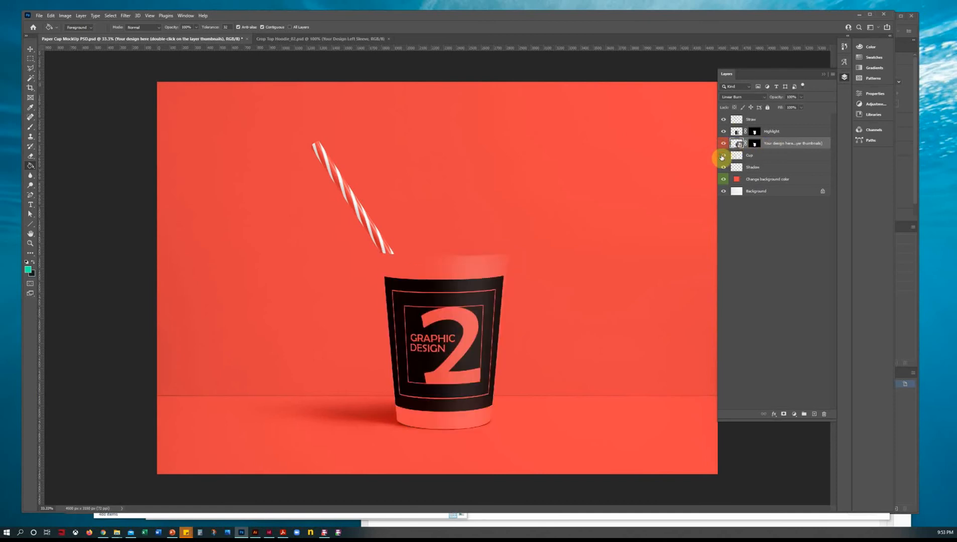
left_click(722, 156)
left_click(722, 169)
left_click(721, 169)
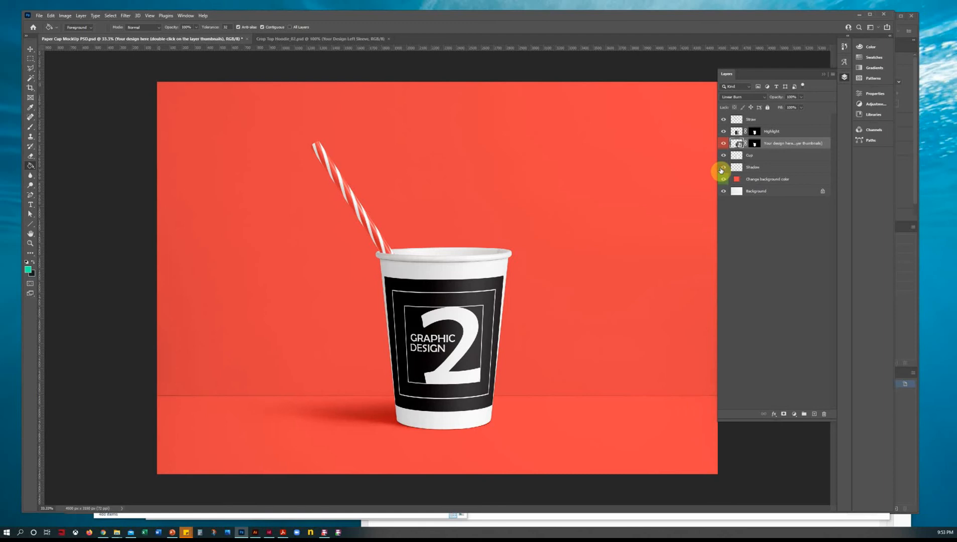
left_click(724, 180)
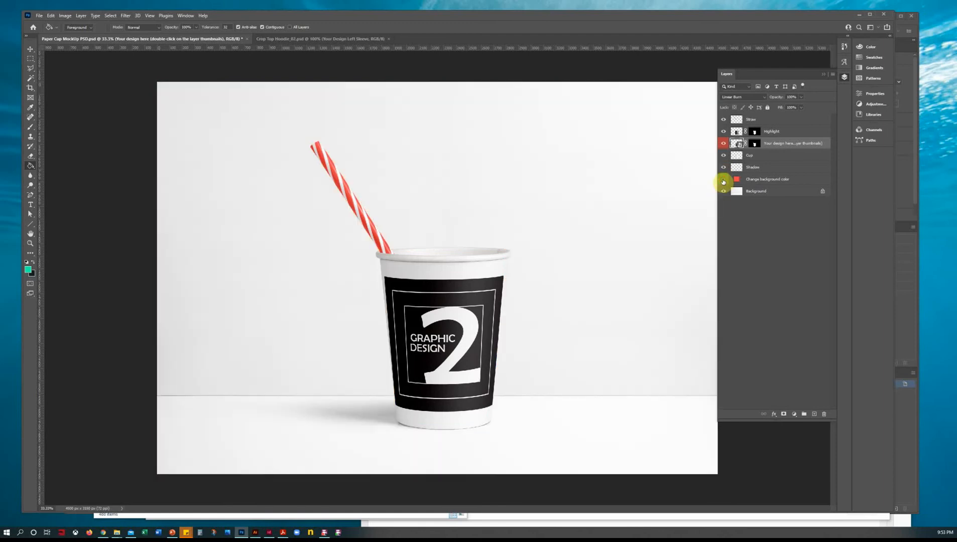
left_click(722, 192)
left_click(722, 193)
left_click(722, 193)
left_click(722, 192)
Inspect the artwork inside the cup's design smart object, close it, and check the Cup layer by toggling its visibility
double_click(737, 145)
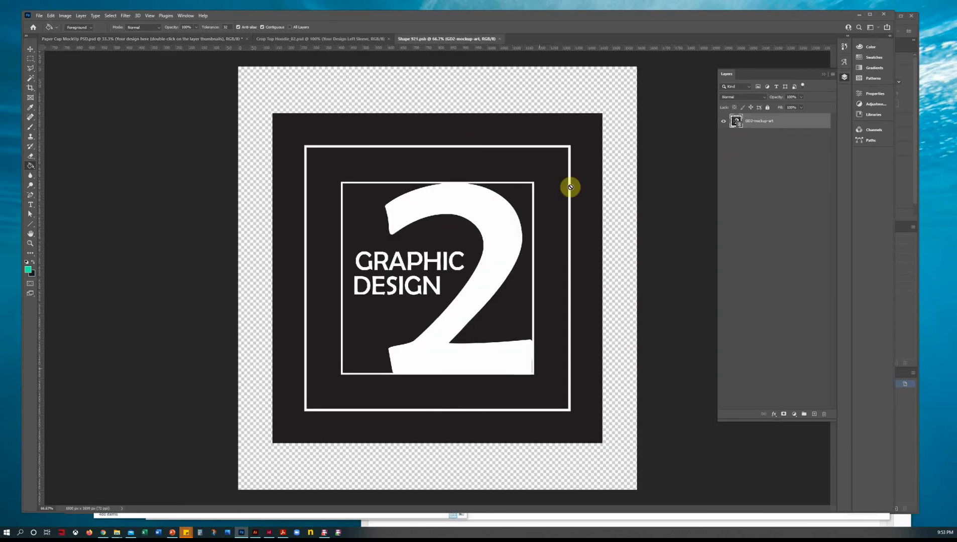
left_click(499, 38)
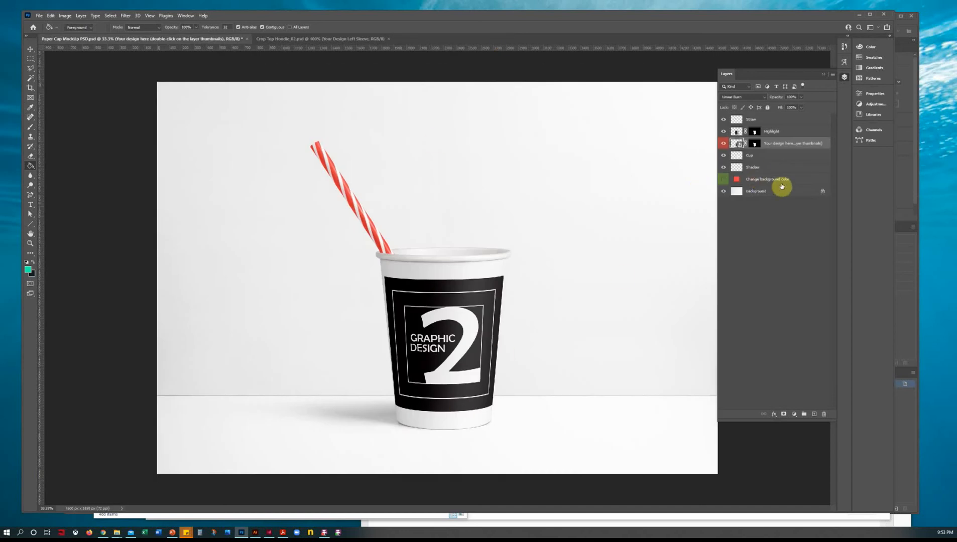
left_click(745, 155)
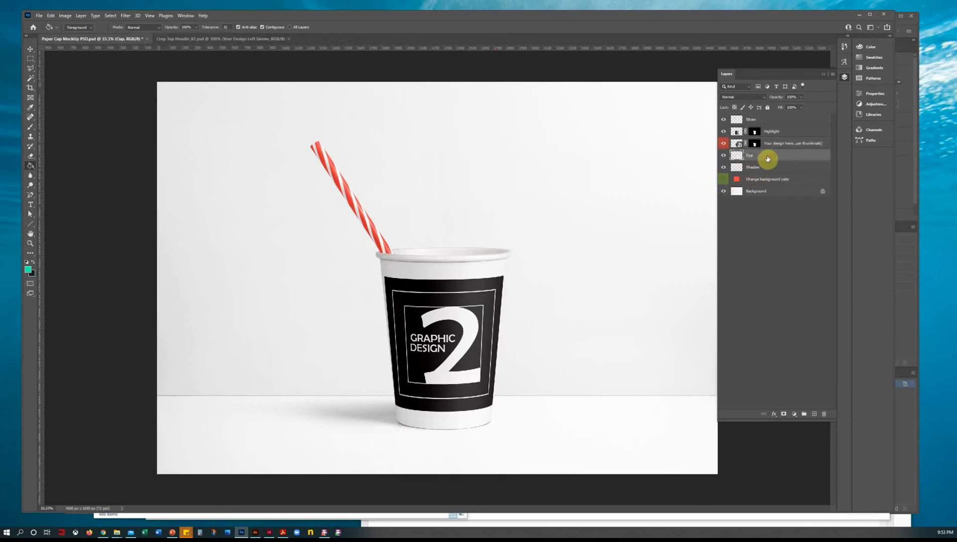
left_click(724, 155)
left_click(723, 156)
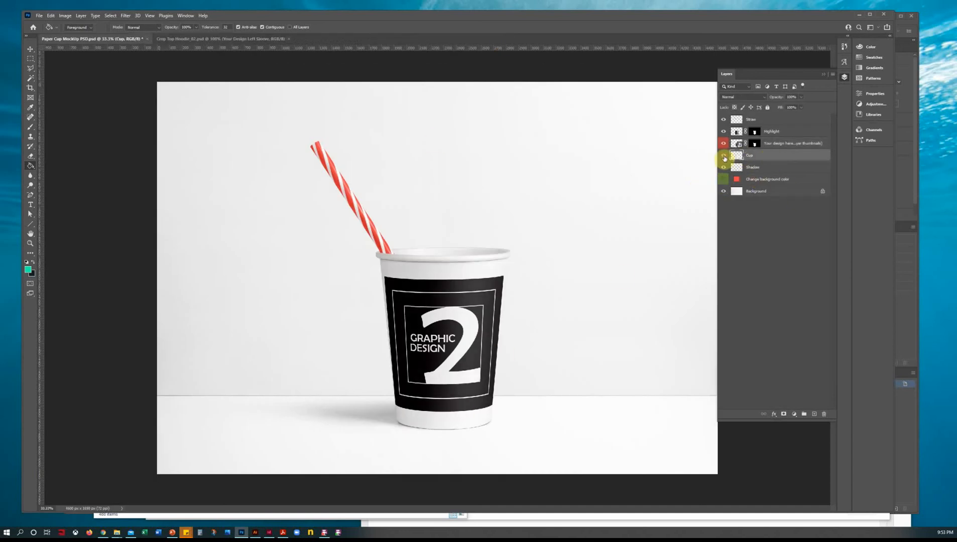
Add a Color Overlay effect to the Cup layer and set its color to a saturated teal
double_click(756, 159)
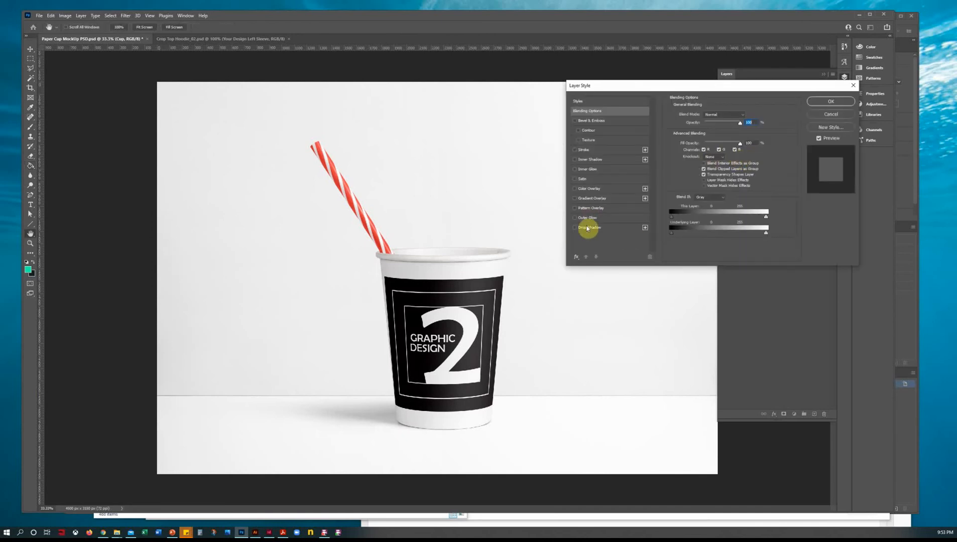
left_click(588, 189)
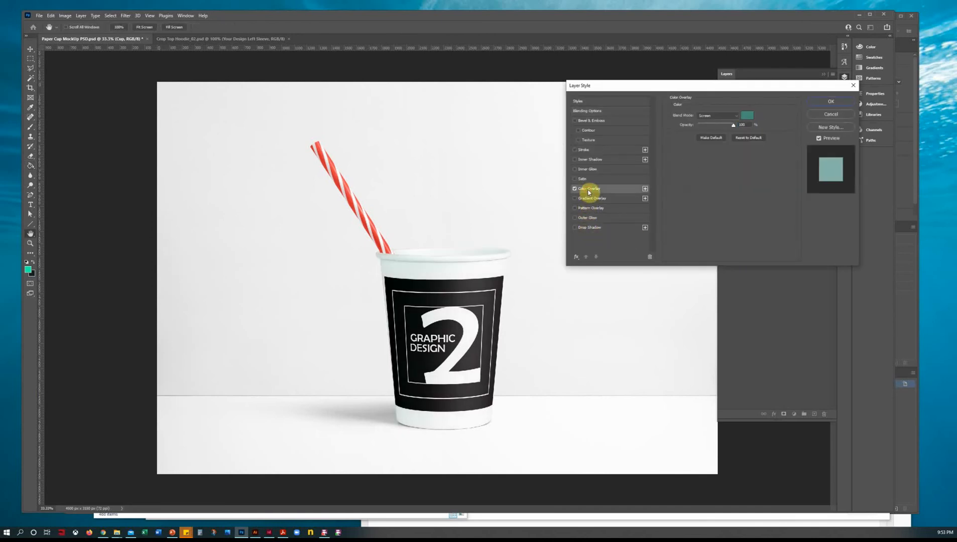
left_click(746, 116)
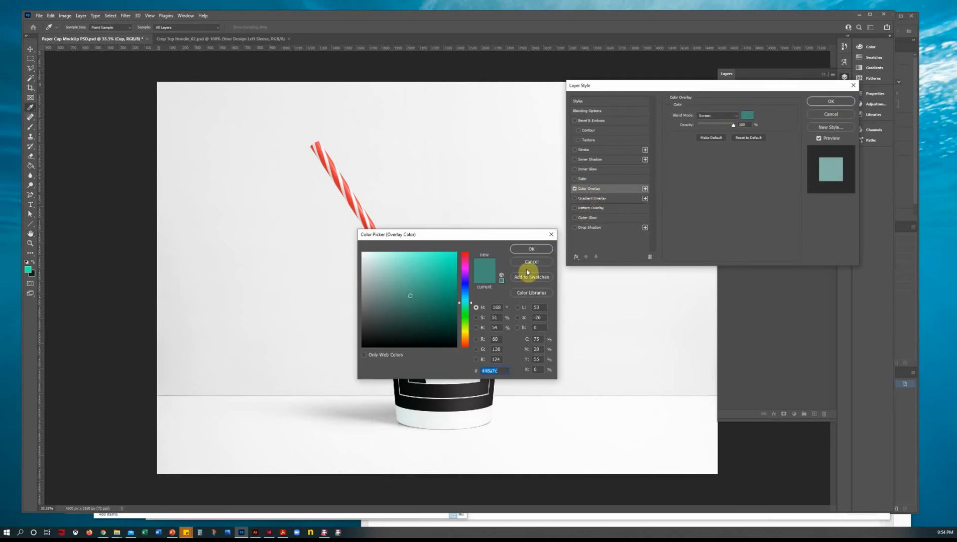
left_click(453, 274)
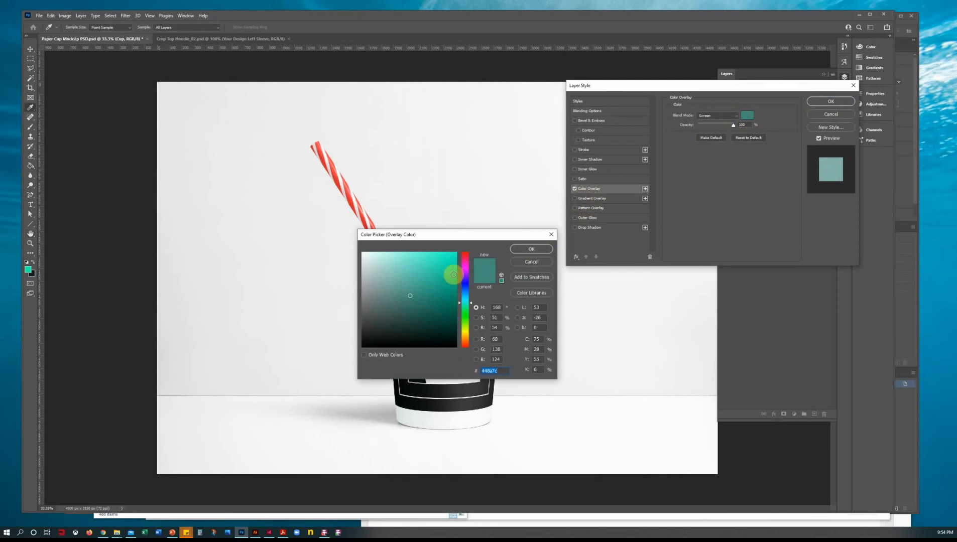
left_click(523, 250)
Try the Normal blend mode for the cup's Color Overlay, set it to Multiply, and apply the layer style
left_click(718, 115)
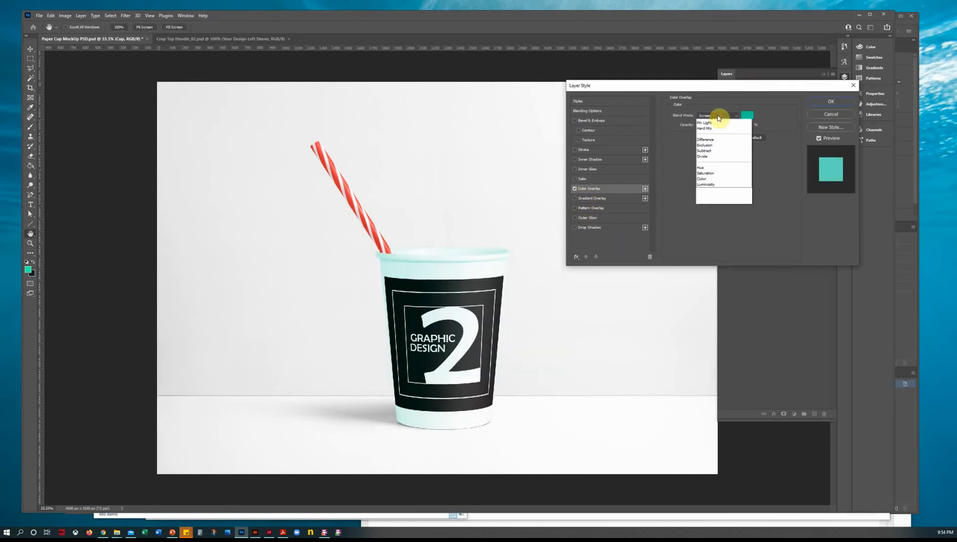
left_click(713, 123)
left_click(722, 116)
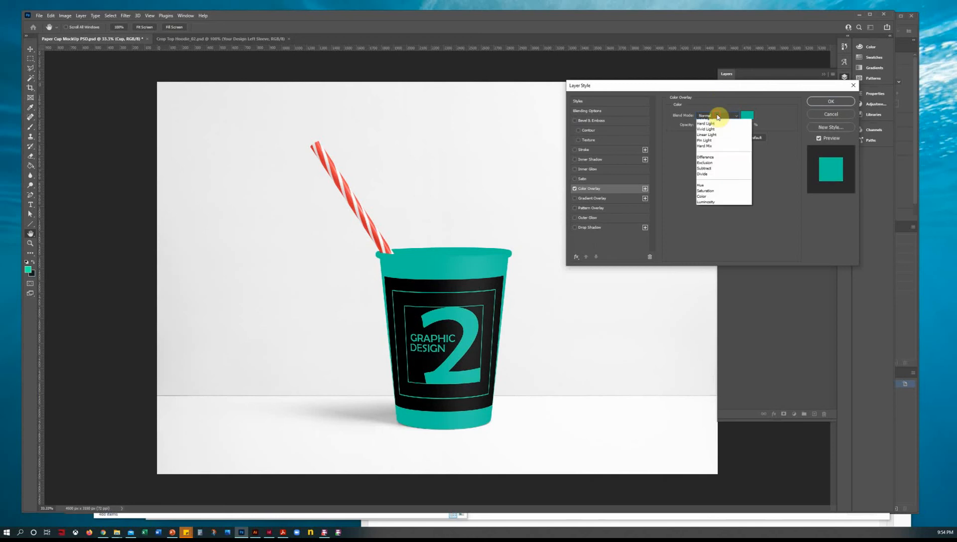
left_click(714, 145)
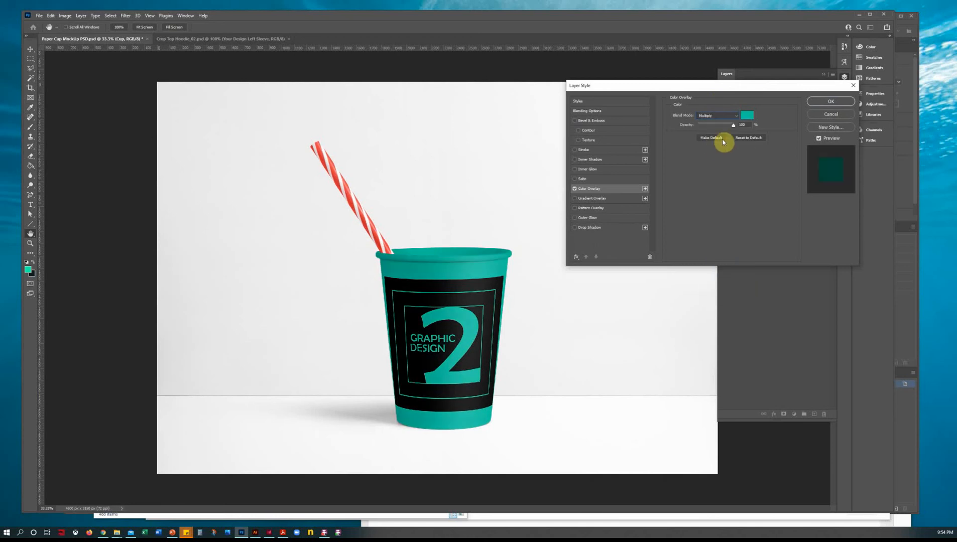
left_click(830, 102)
Show the Change background color layer and set its solid color to bright green (RGB 71, 246, 75)
left_click(724, 194)
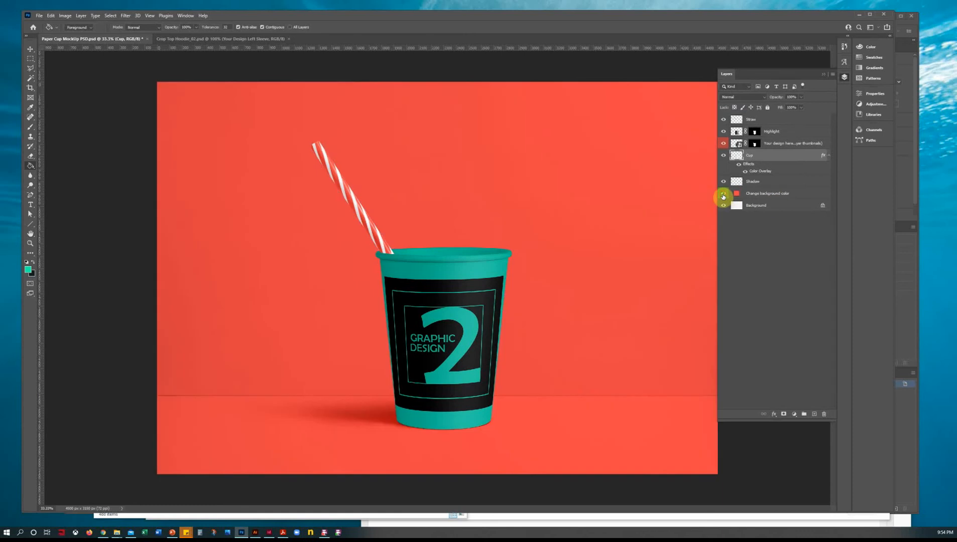
double_click(736, 194)
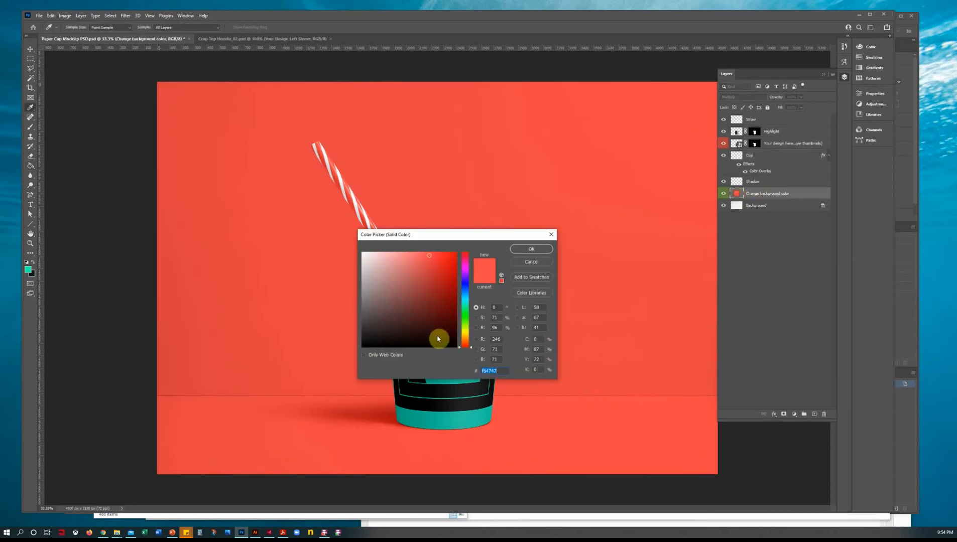
left_click_drag(460, 320, 450, 309)
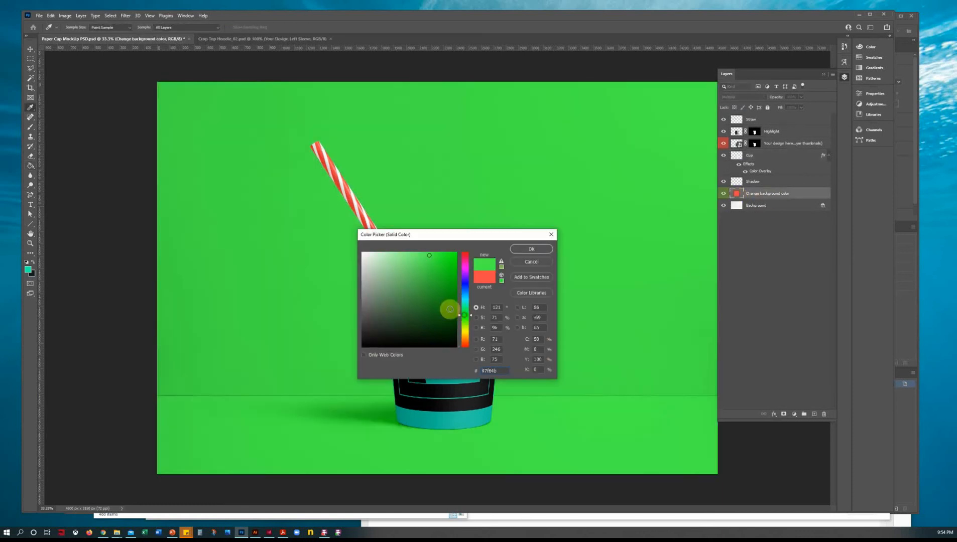
left_click(524, 253)
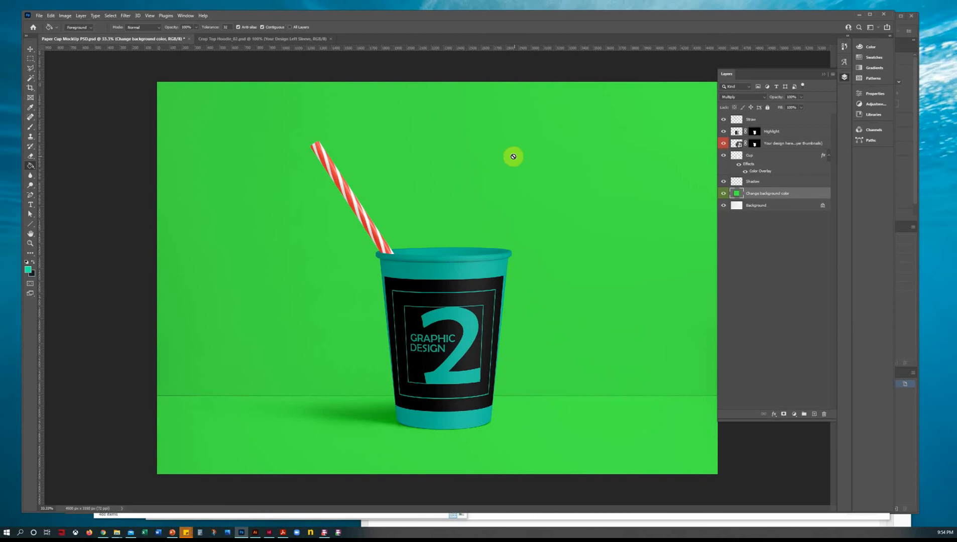
Switch to Chrome, close the Google Drive and Behance pages, and dismiss the crop-top hoodie mockup details on Mockupworld
mouse_move(284, 535)
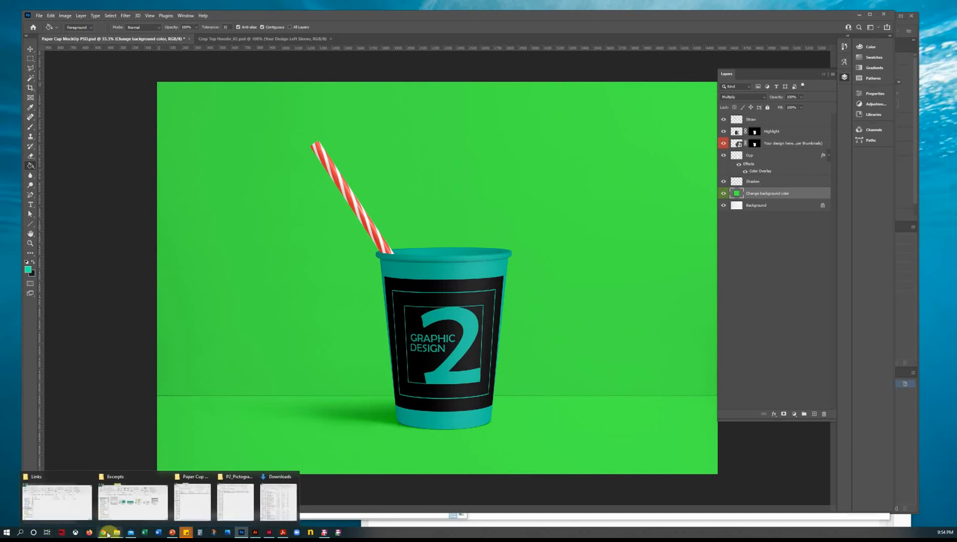
left_click(105, 535)
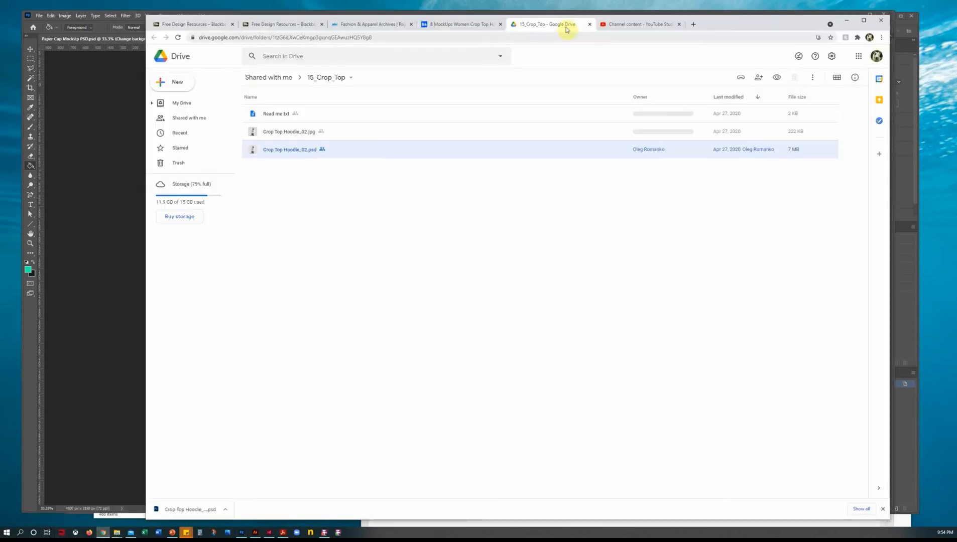
left_click(590, 24)
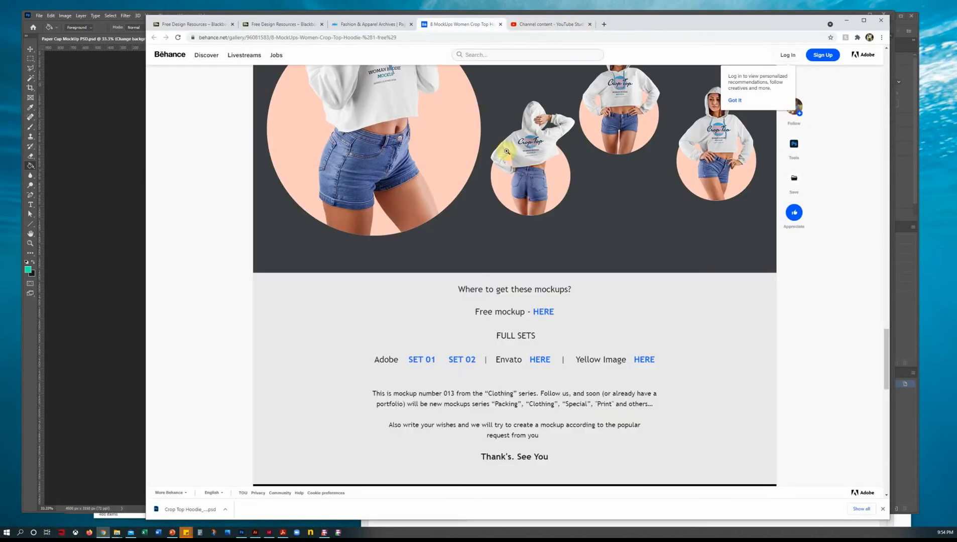
left_click(502, 24)
left_click(367, 24)
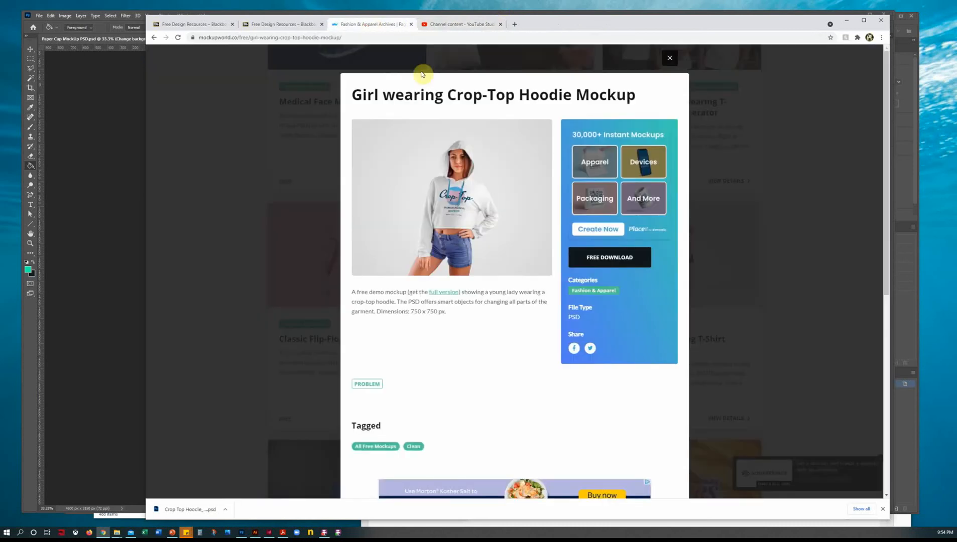
left_click(670, 59)
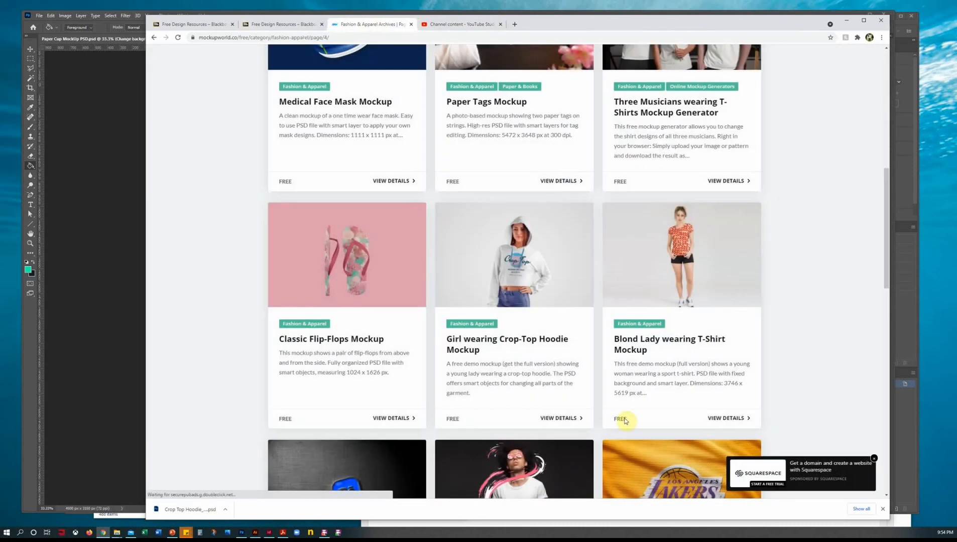
Browse the free Fashion & Apparel mockups on Mockupworld, return to the page's beginning, and switch back to Photoshop
scroll(621, 419, "down", 3)
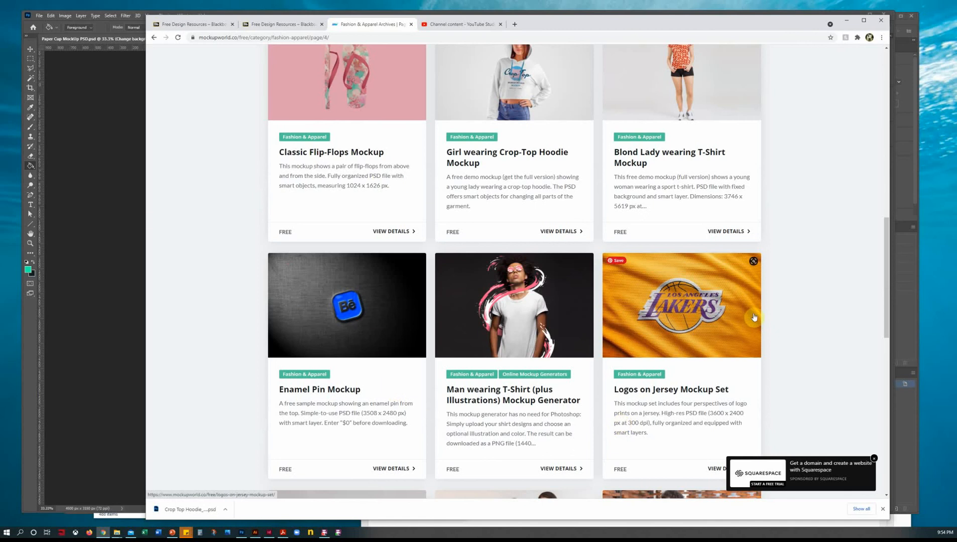
scroll(686, 415, "down", 4)
scroll(682, 414, "down", 5)
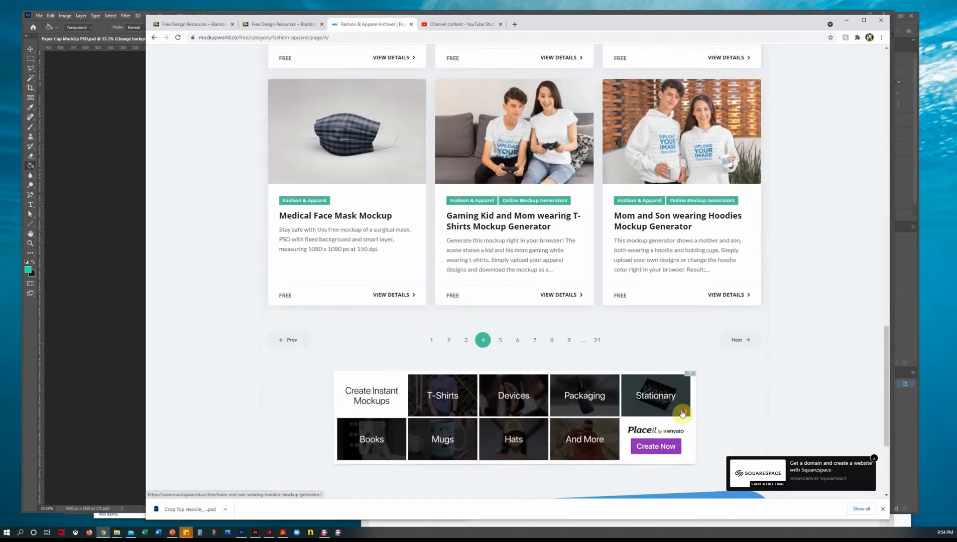
scroll(682, 414, "up", 3)
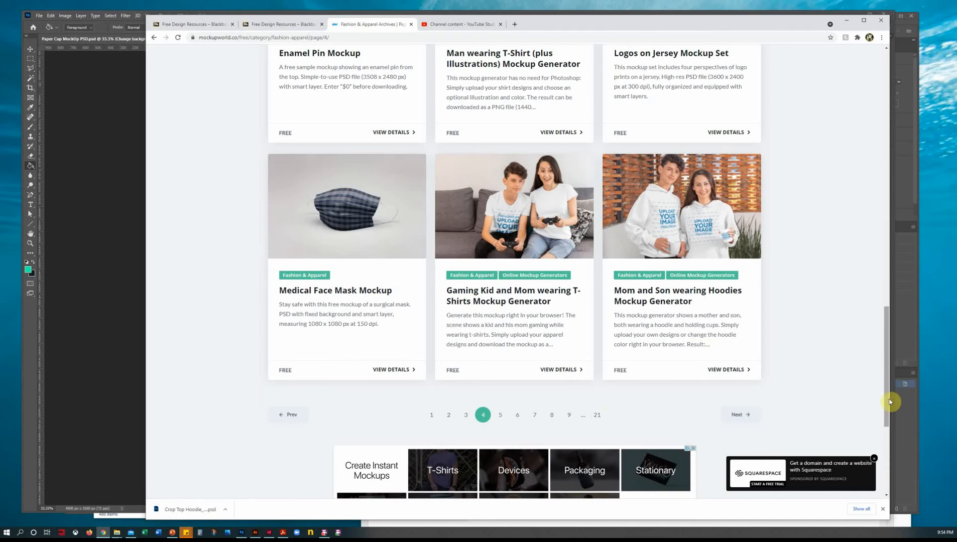
left_click_drag(887, 399, 800, 87)
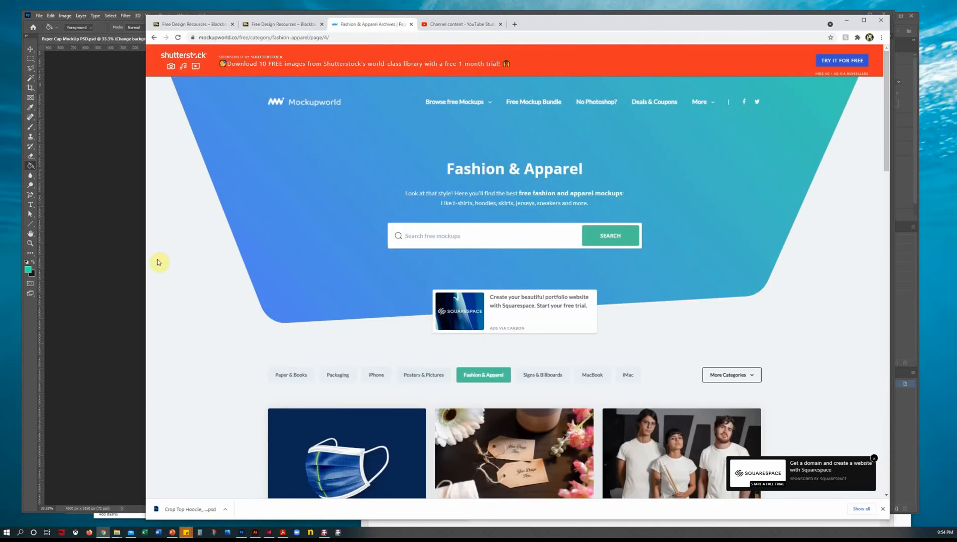
left_click(110, 99)
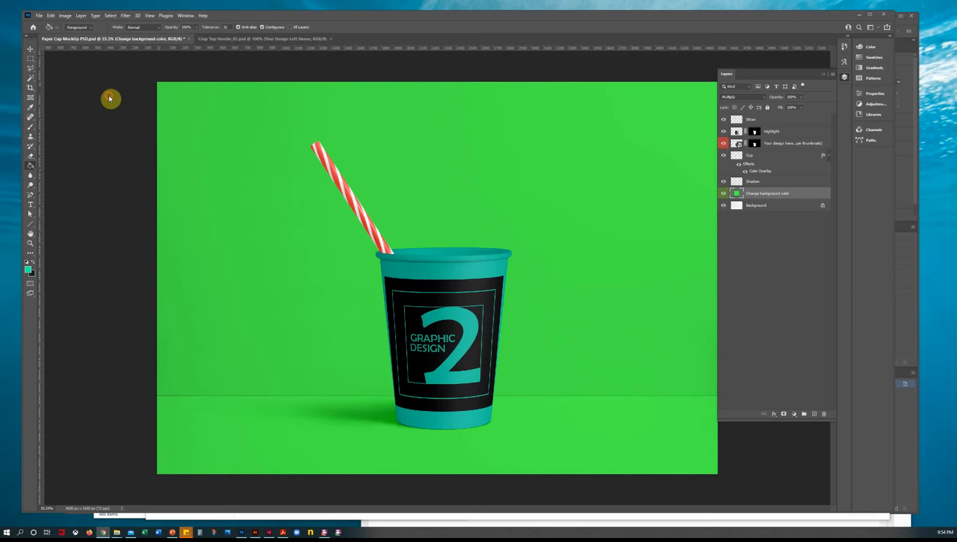
left_click(40, 15)
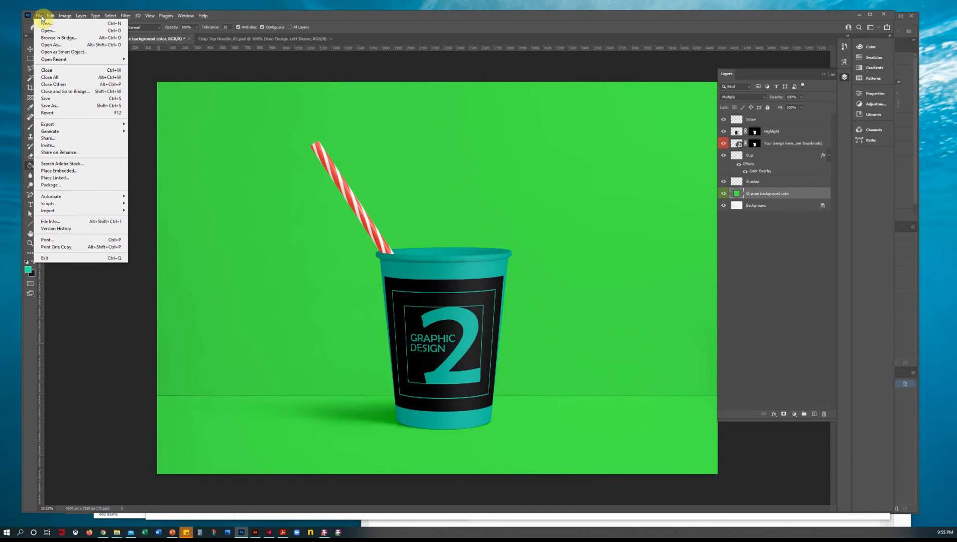
left_click(430, 18)
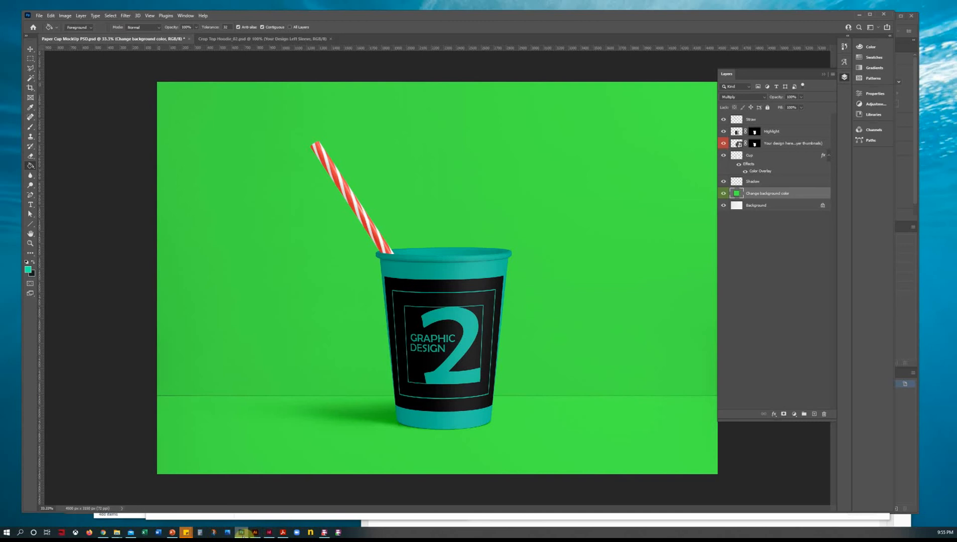
Switch to Chrome and search Google Images for "billboard" in a new page
left_click(103, 532)
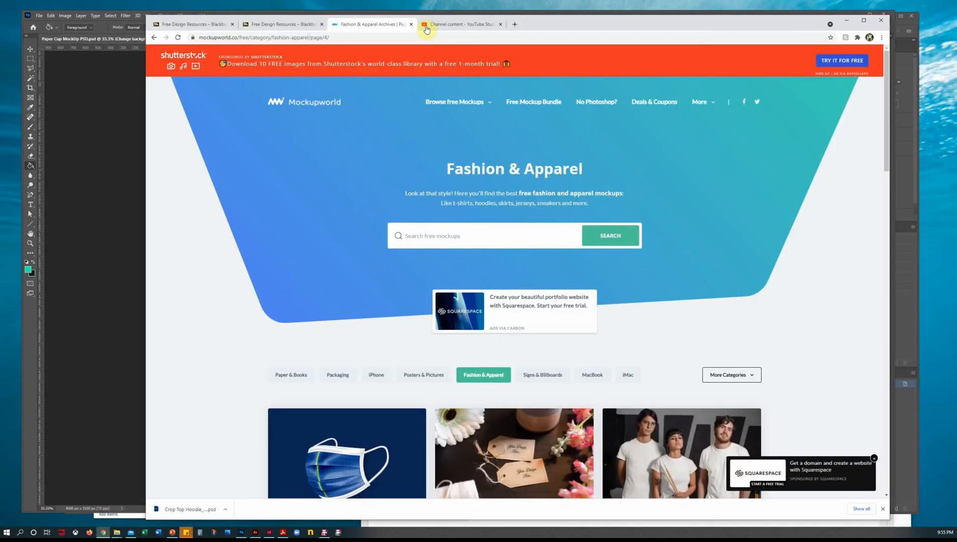
left_click(513, 25)
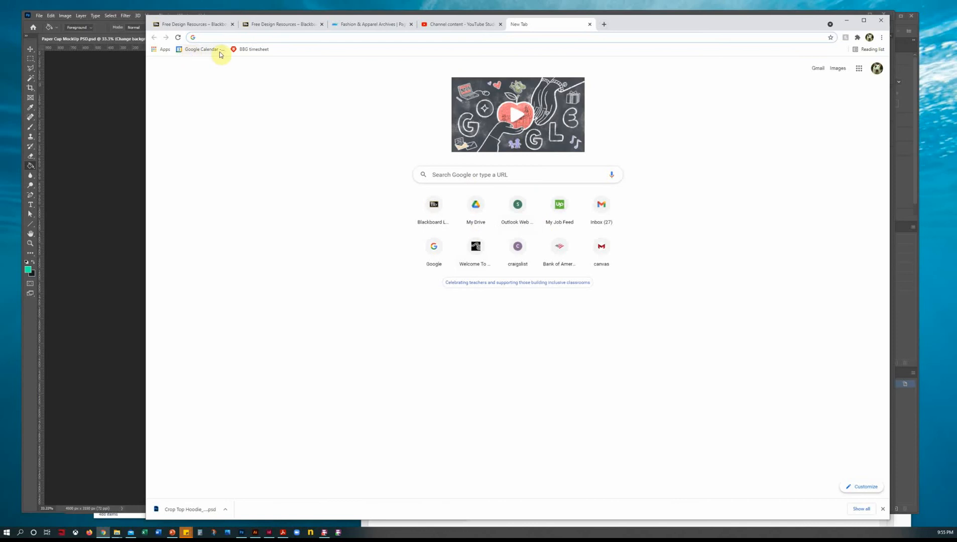
left_click(837, 67)
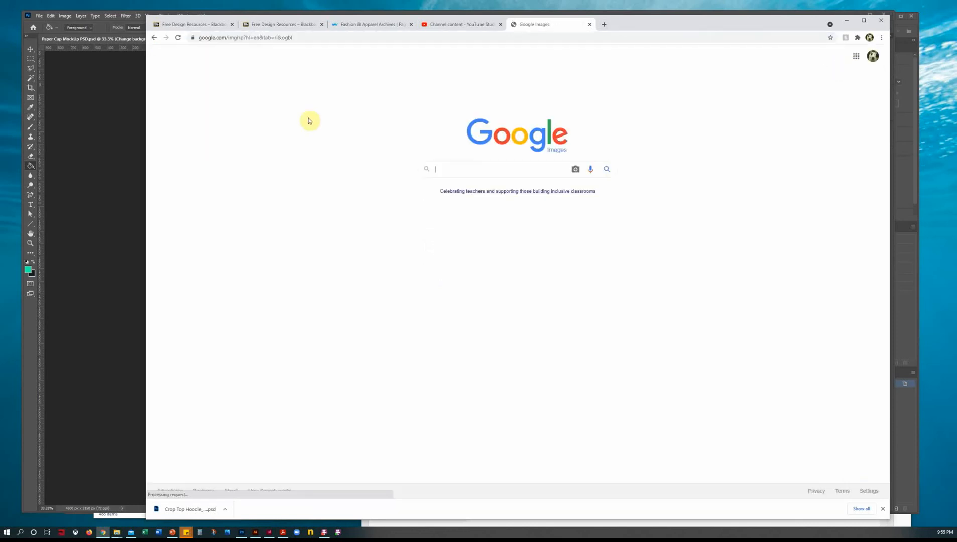
left_click(442, 169)
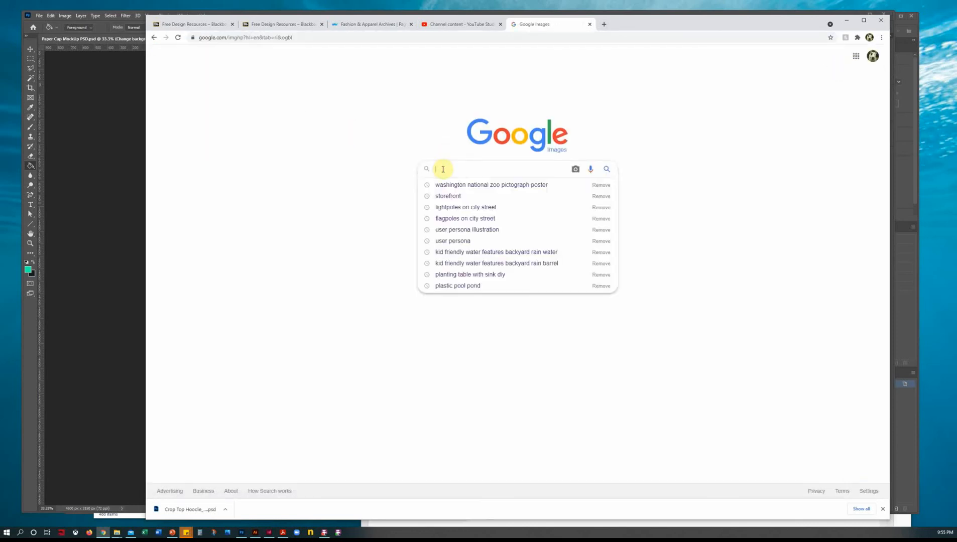
type("billboard")
key("Return")
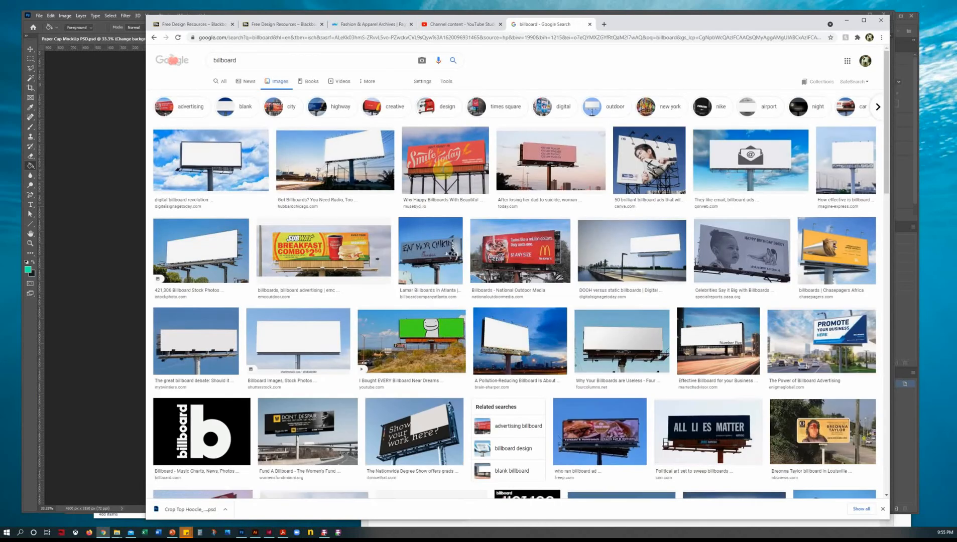
Limit the billboard image results to the Large size and browse them for a suitable photo
left_click(453, 85)
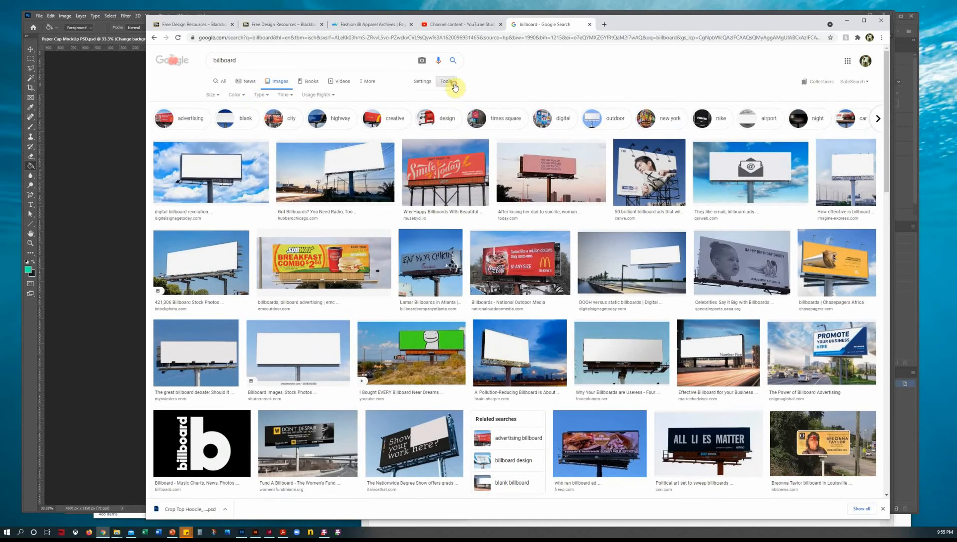
left_click(213, 95)
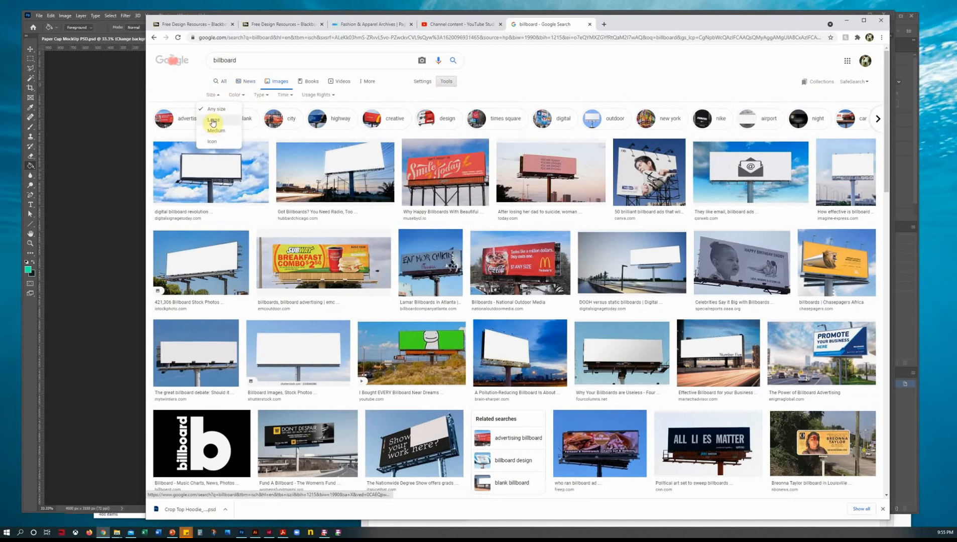
left_click(212, 122)
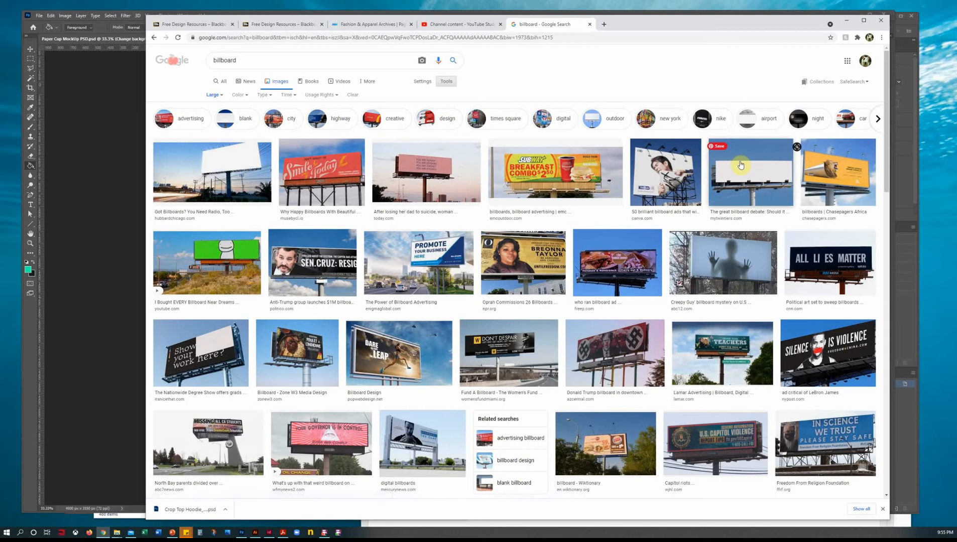
scroll(741, 165, "down", 7)
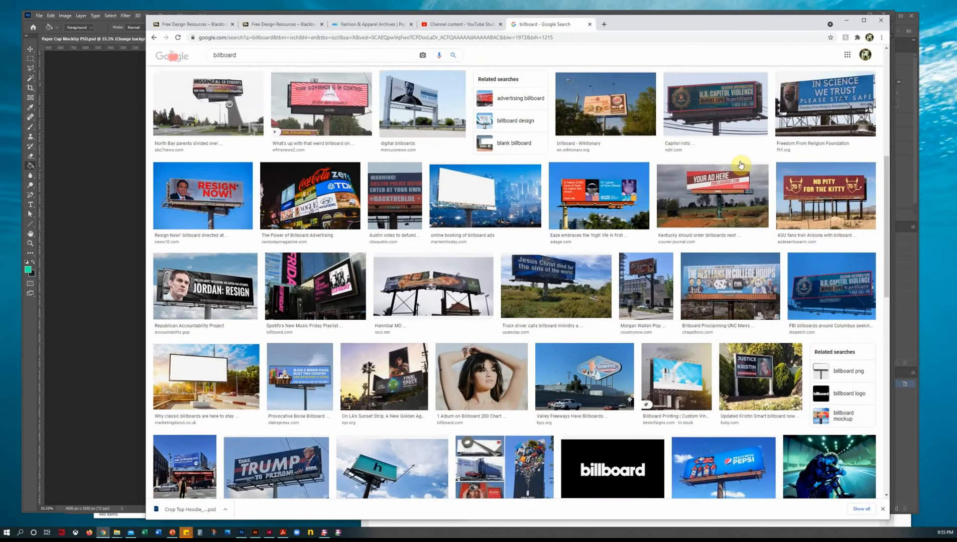
scroll(741, 165, "down", 4)
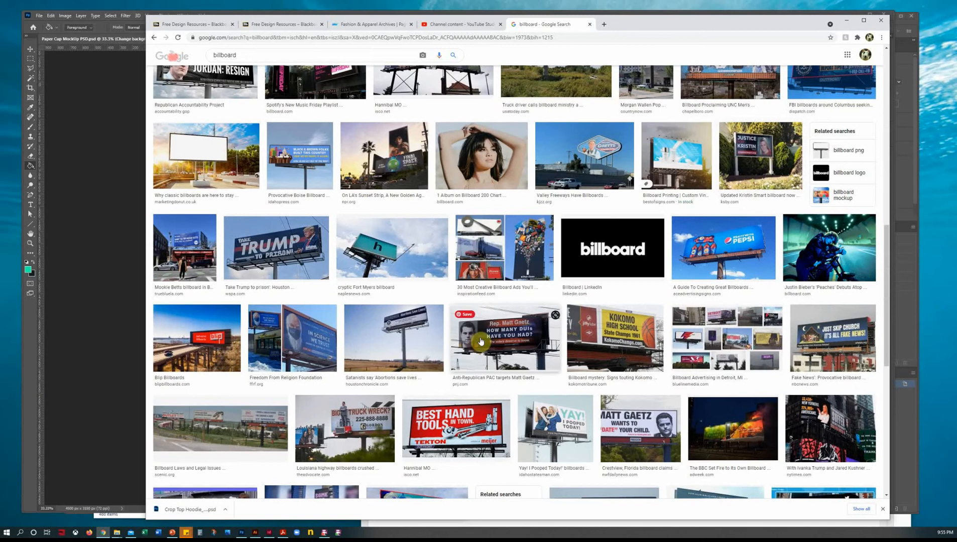
Preview the Blip Billboards photo of the red billboard beside the bridge and save it to Downloads as blip-agencies.jpg
left_click(204, 354)
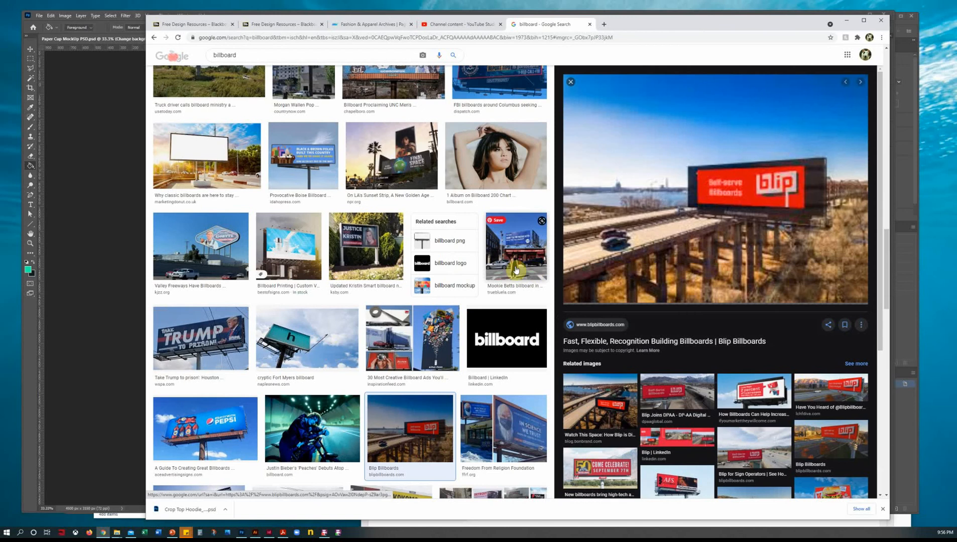
right_click(755, 201)
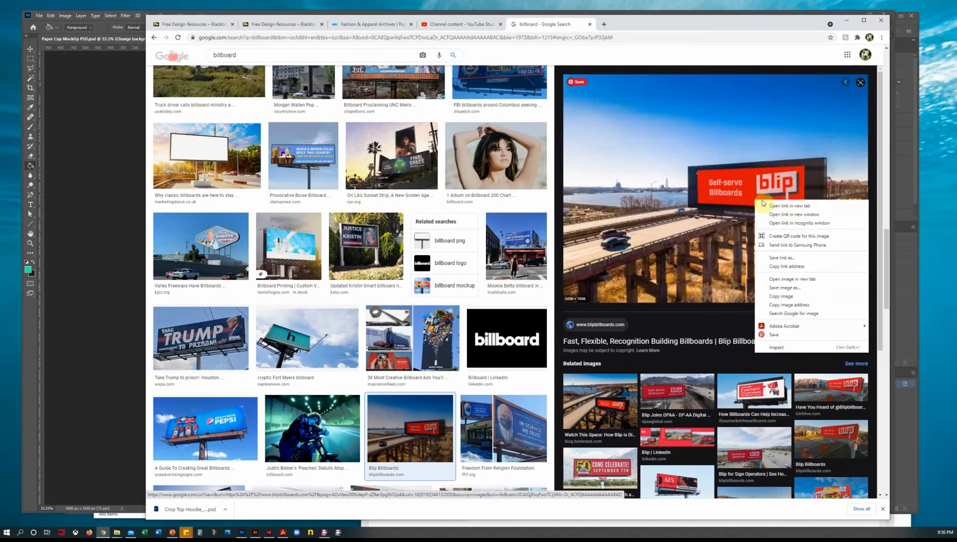
left_click(785, 288)
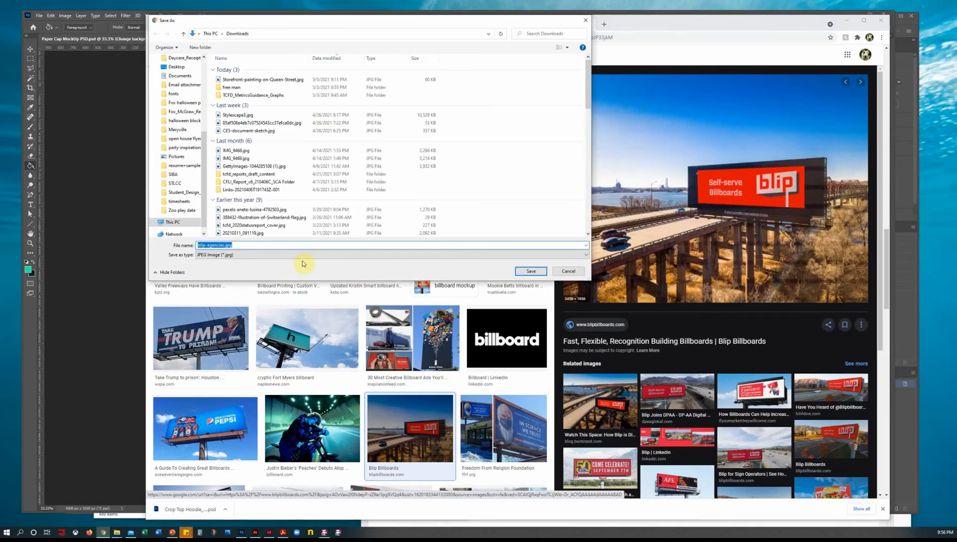
left_click(526, 273)
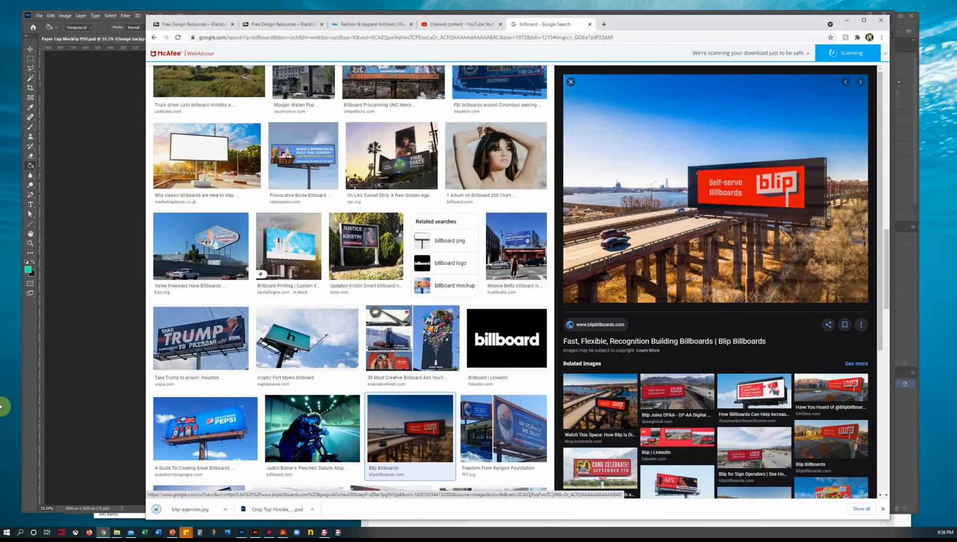
Switch to Photoshop and open blip-agencies.jpg from the Downloads folder
left_click(241, 534)
left_click(39, 15)
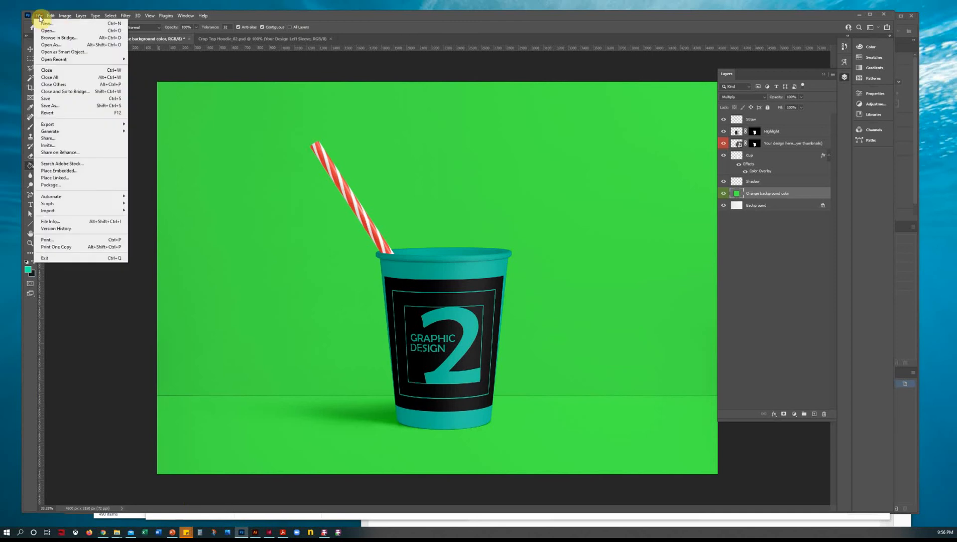
left_click(48, 31)
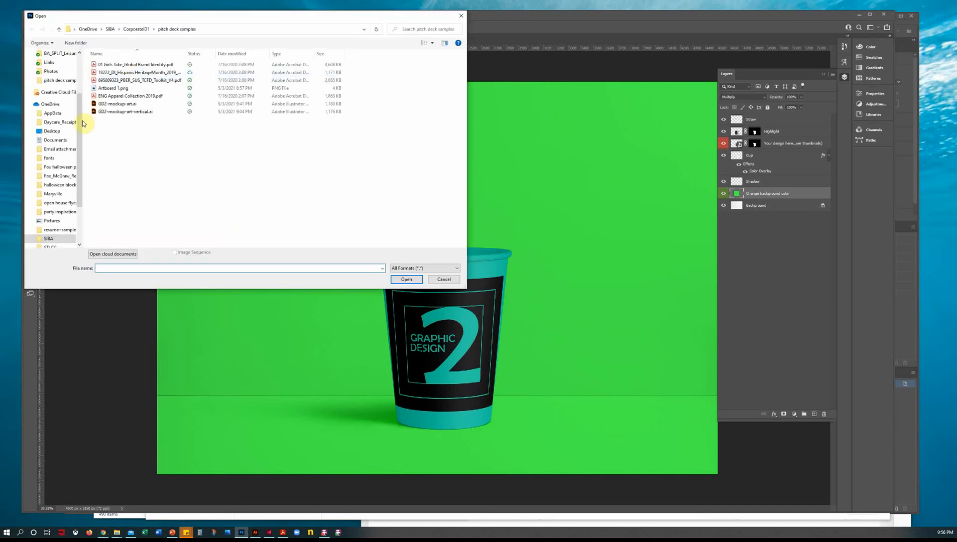
scroll(70, 123, "up", 3)
left_click(54, 77)
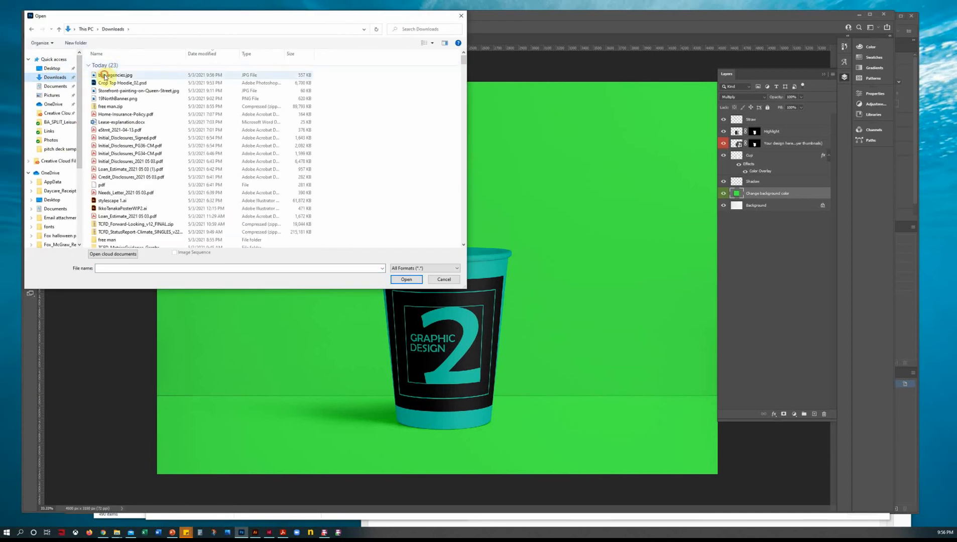
left_click(104, 75)
left_click(403, 280)
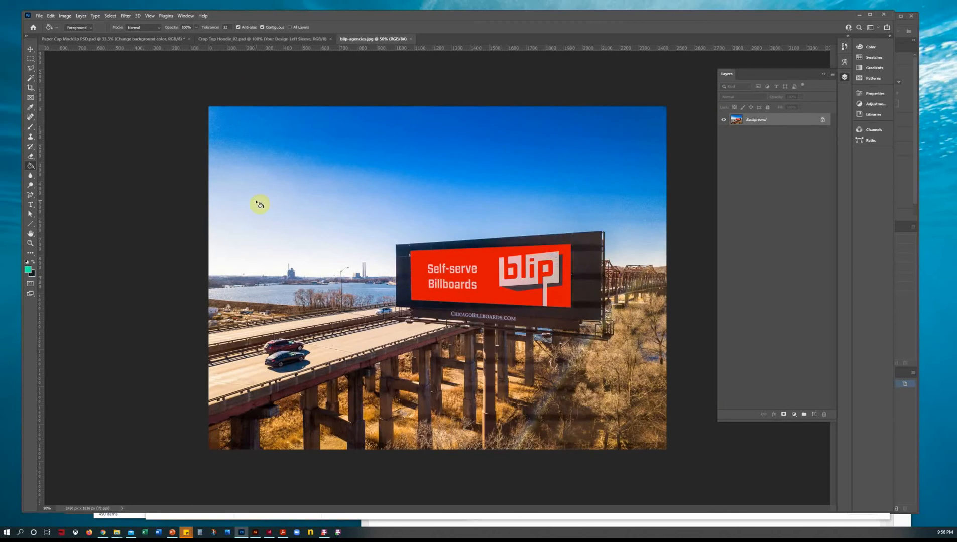
Examine the billboard's proportions in the photo at 100% magnification and activate the Move tool
left_click(30, 243)
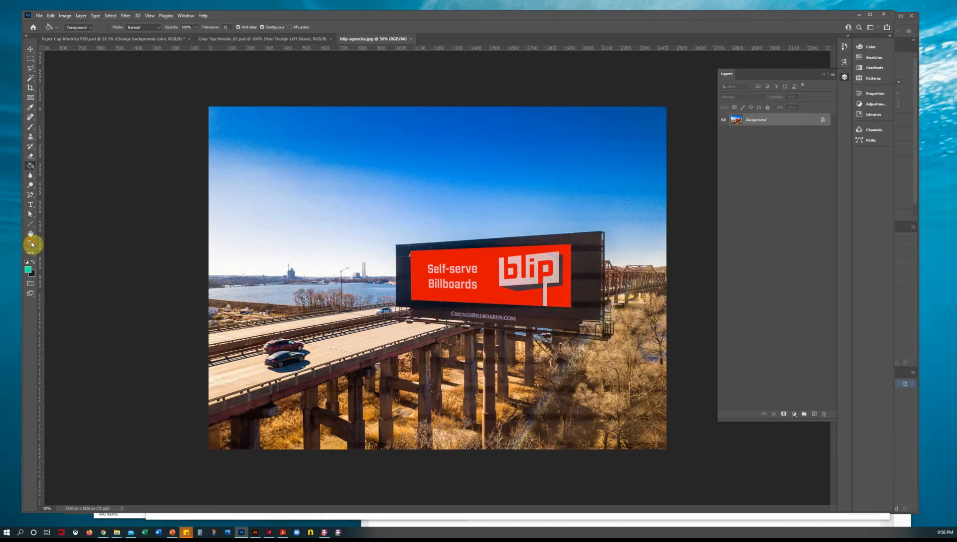
left_click(489, 279)
left_click(536, 300)
left_click_drag(536, 300, 452, 278)
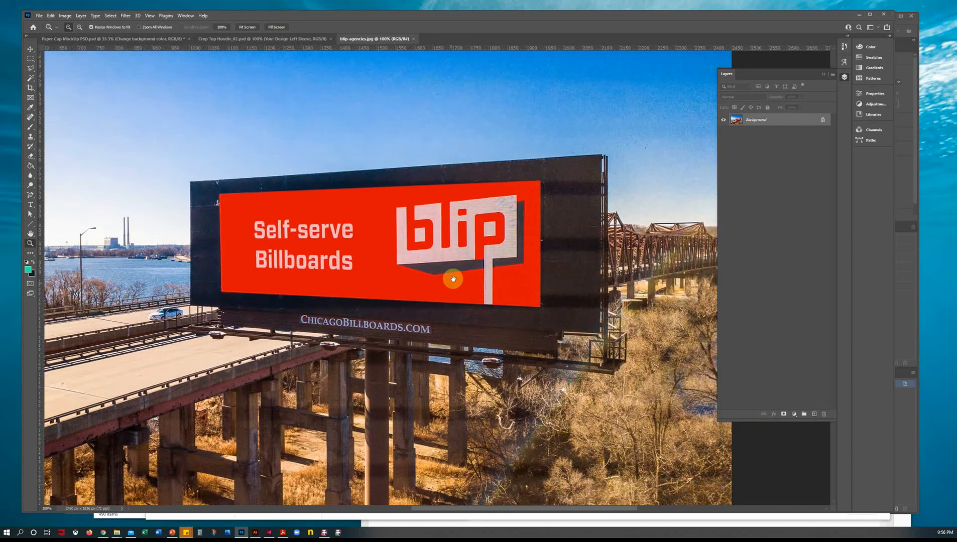
left_click(30, 48)
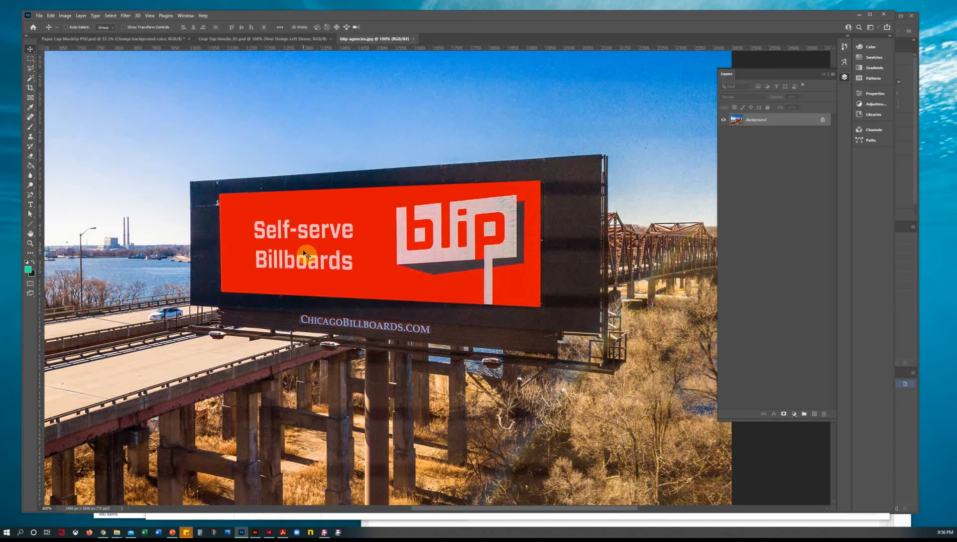
Switch to Illustrator and widen the GD2-mockup-art artboard equally on both sides to about 5.9 in
left_click(256, 533)
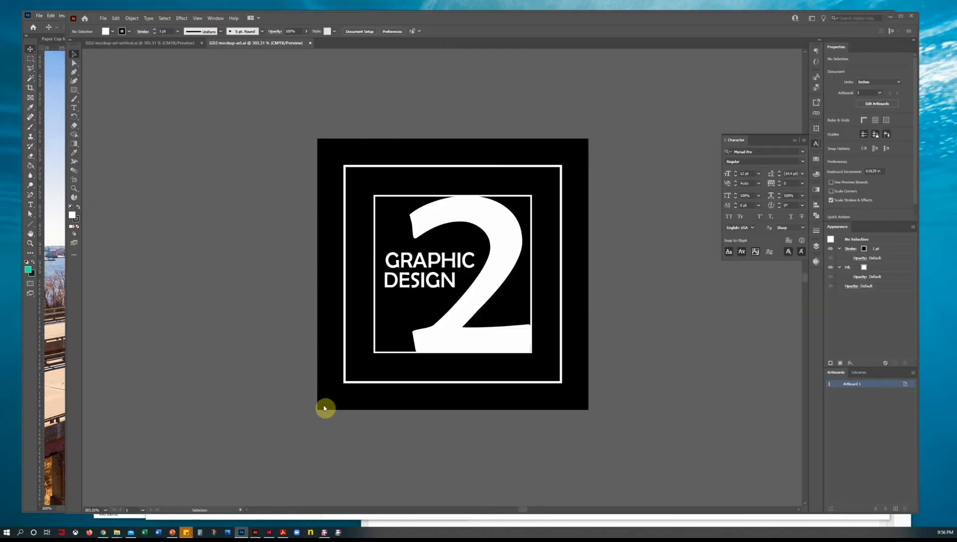
left_click(74, 180)
left_click_drag(317, 276, 94, 274)
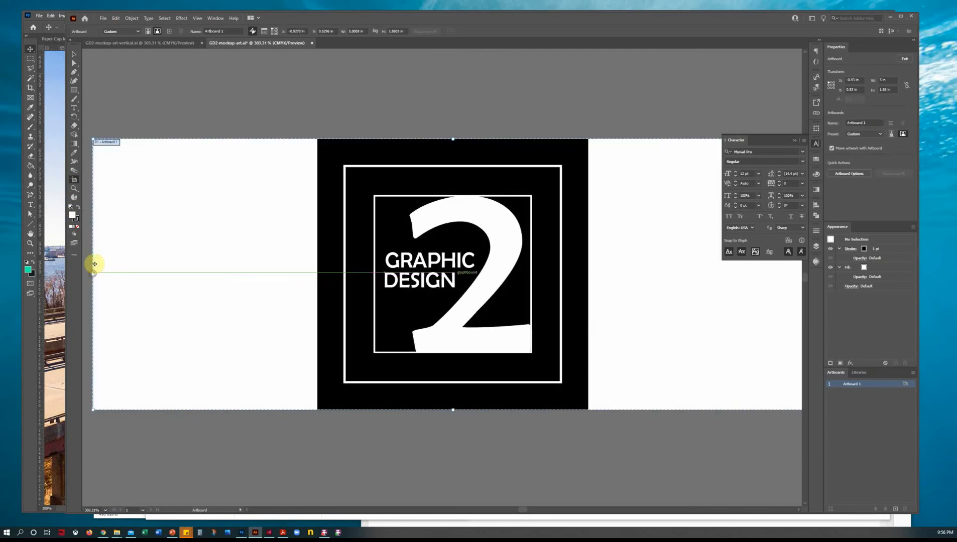
left_click(74, 188)
left_click(465, 297, "alt")
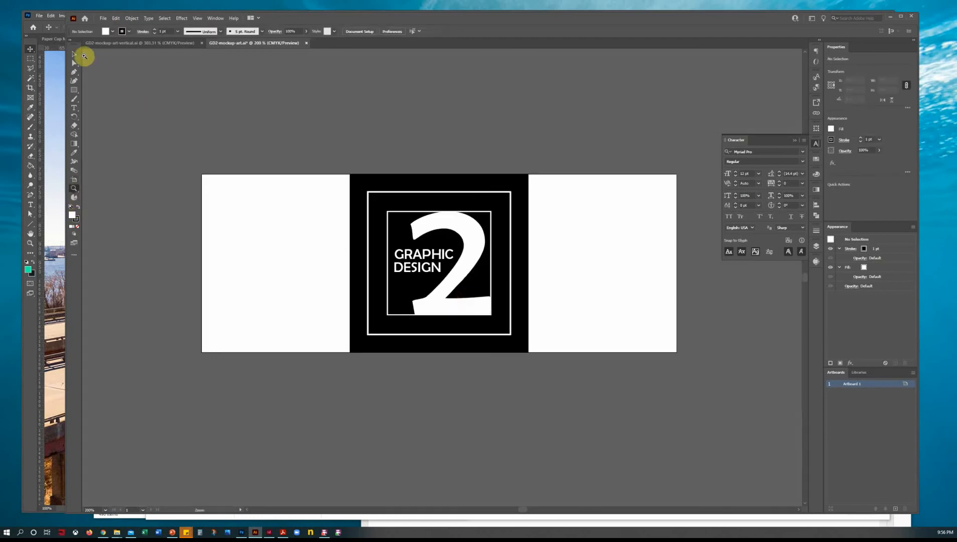
left_click(74, 54)
left_click(73, 180)
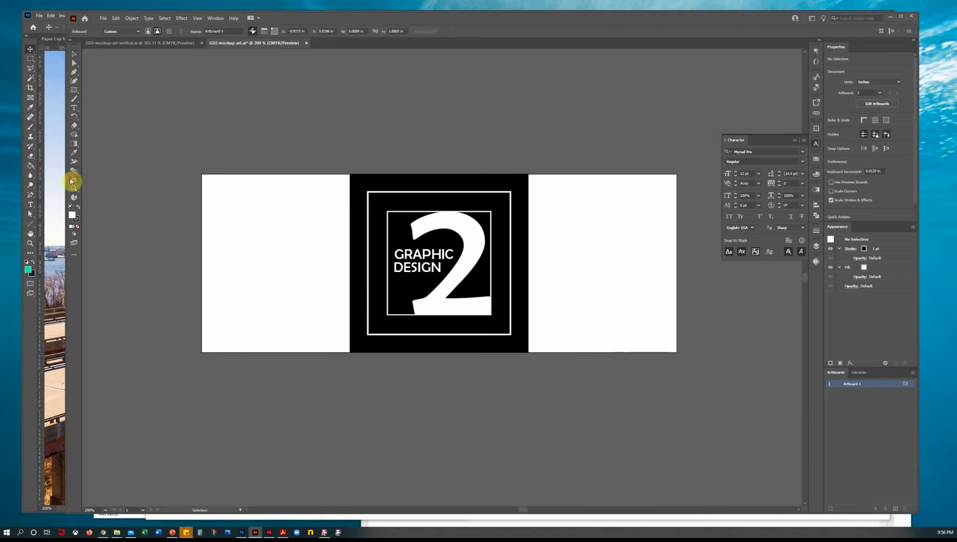
left_click_drag(202, 265, 161, 265)
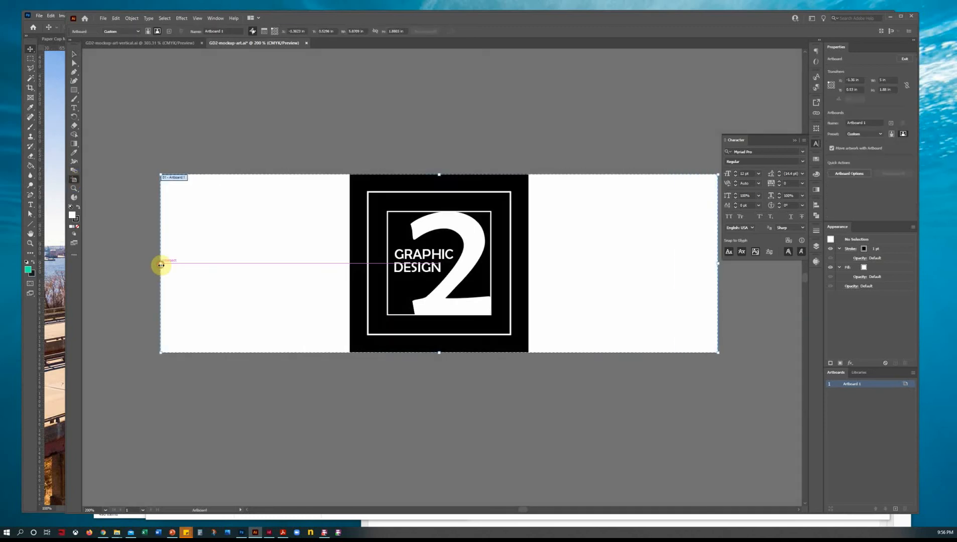
left_click(75, 56)
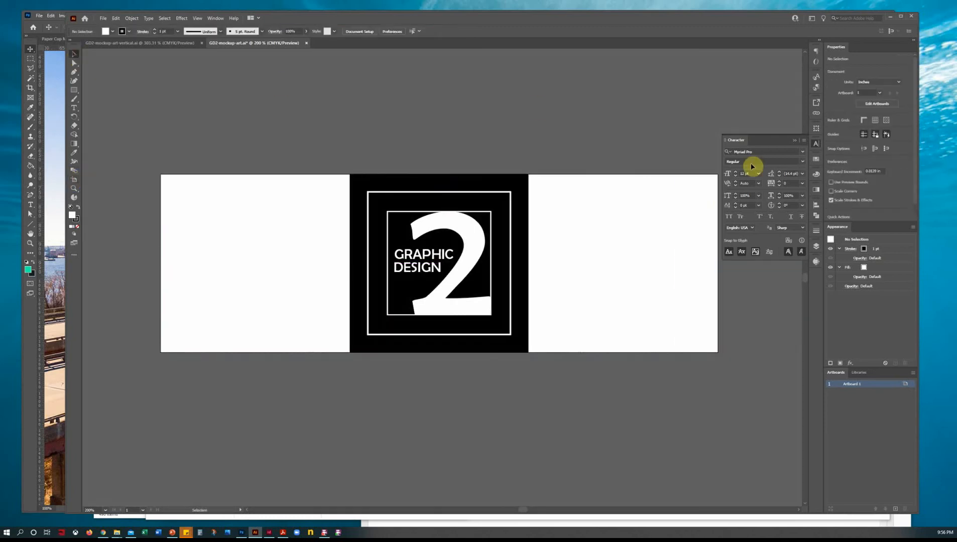
Collapse the character settings and stretch the black background rectangle to both side edges of the widened artboard
left_click(817, 145)
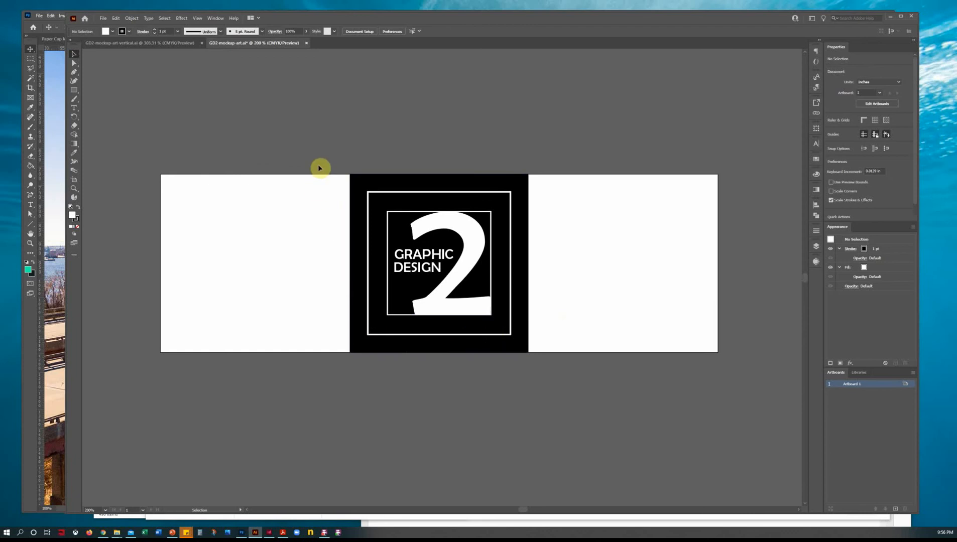
left_click(353, 263)
left_click_drag(352, 264, 158, 262)
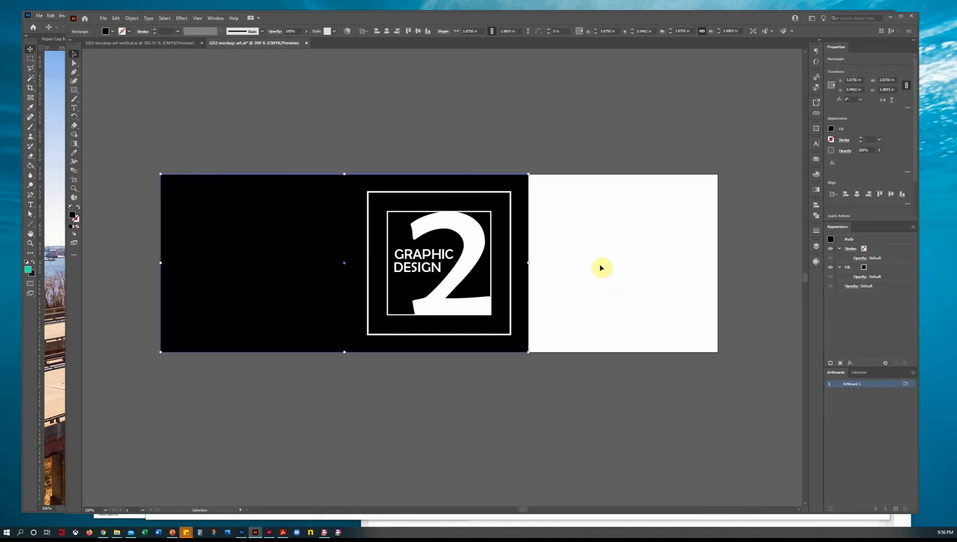
left_click_drag(526, 263, 718, 265)
left_click(663, 397)
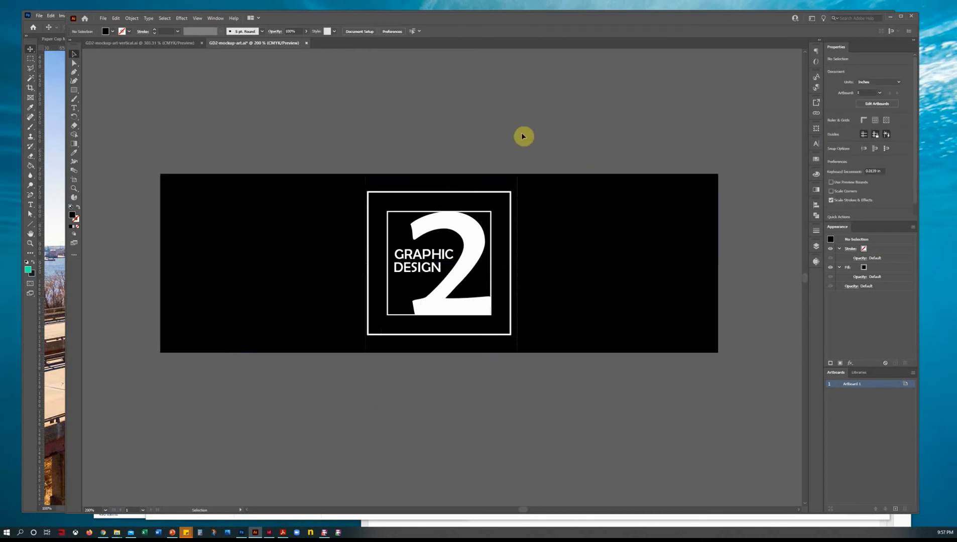
Move the framed GRAPHIC DESIGN 2 logo to the left end of the black banner, keeping it vertically centered
left_click(634, 291)
left_click(508, 283)
left_click_drag(484, 284, 305, 285)
left_click(412, 432)
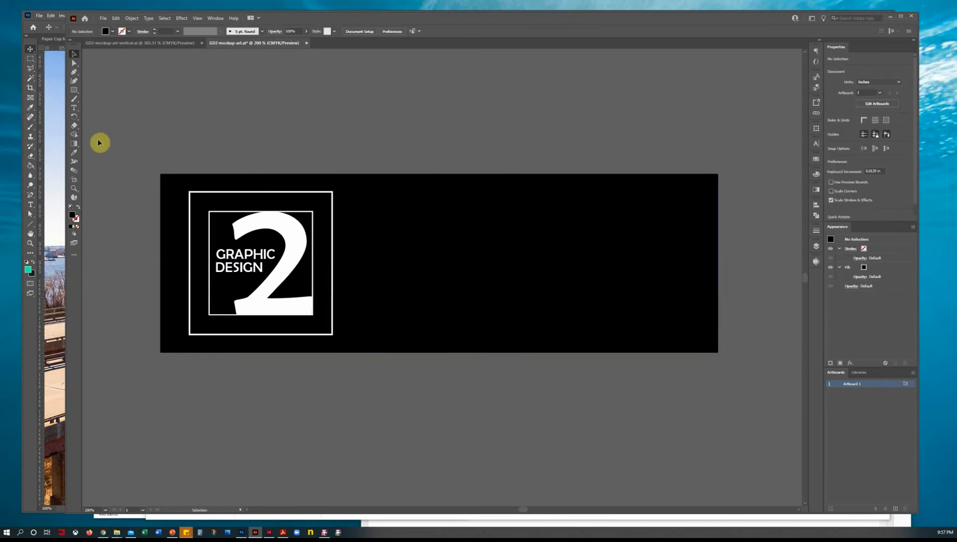
Add the text "LAST WEEK OF CLASS!!!!" on the empty canvas above the banner
left_click(74, 107)
left_click(417, 110)
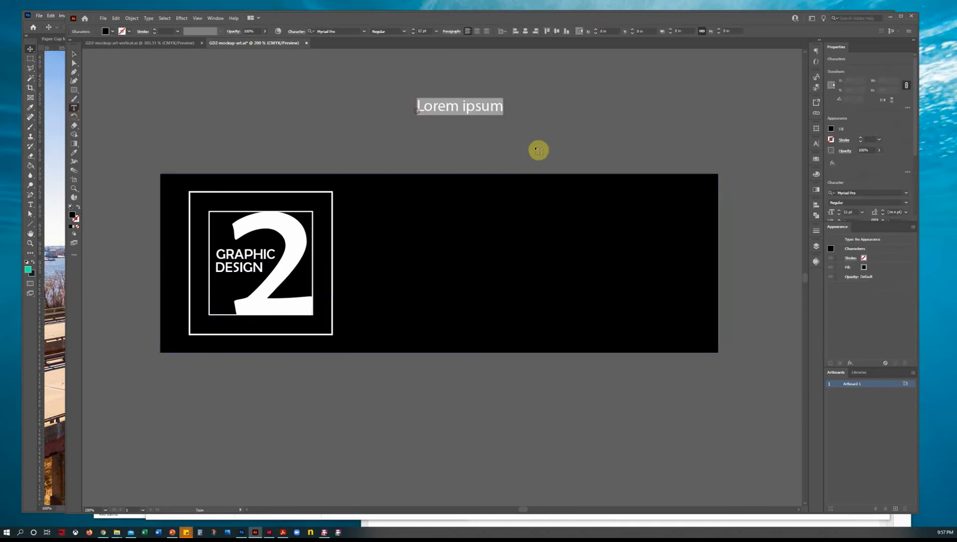
type("LAST WEEK OF CLASS!!!!")
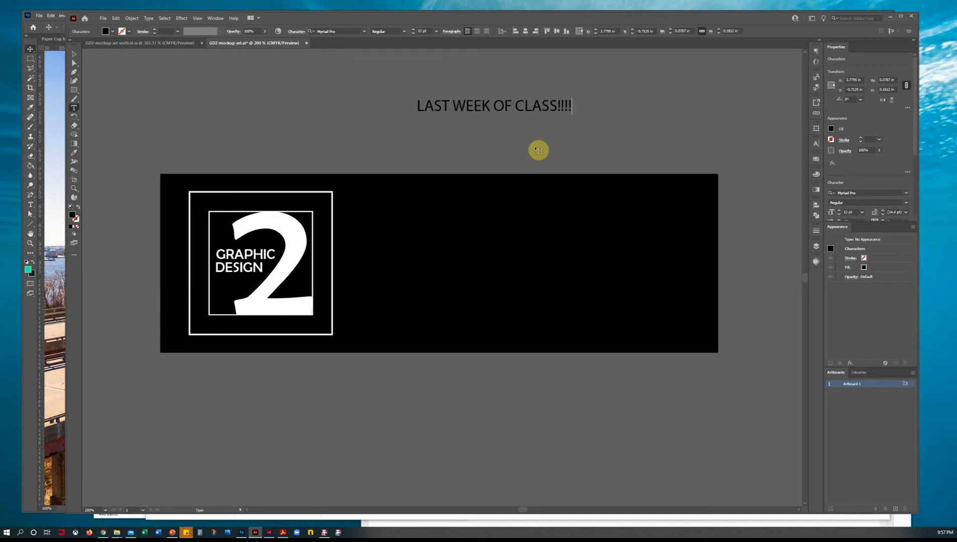
Match the whole "LAST WEEK OF CLASS!!!!" text to the logo's white GRAPHIC DESIGN lettering using the Eyedropper
key("ctrl+a")
left_click(74, 153)
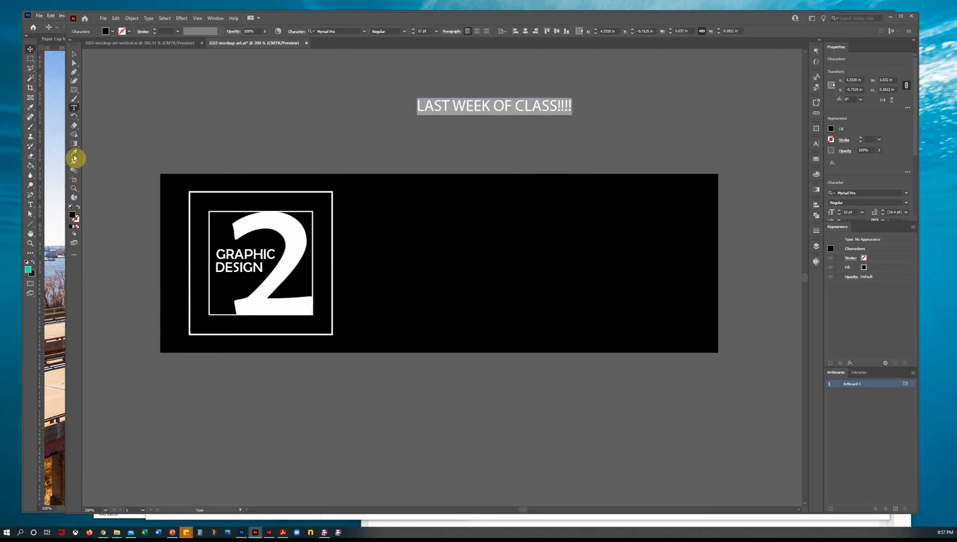
left_click(241, 256)
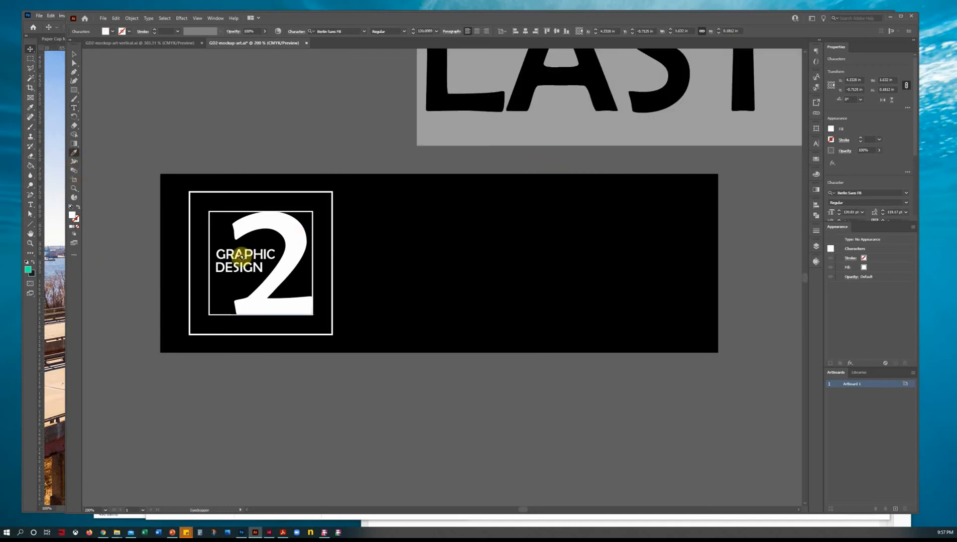
Scale the "LAST WEEK OF CLASS!!!!" text down to about 20 pt and center it vertically on the black banner beside the logo
left_click(74, 54)
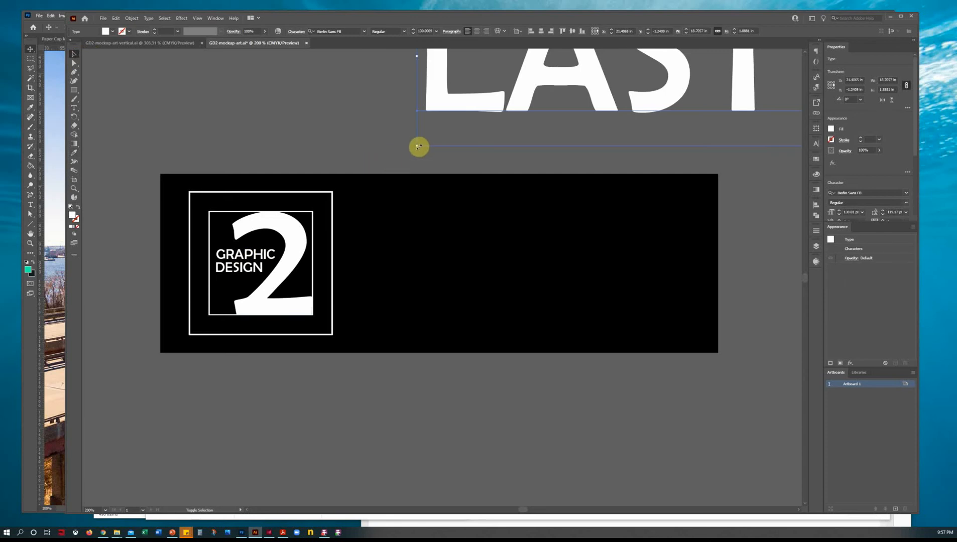
left_click_drag(419, 147, 528, 115)
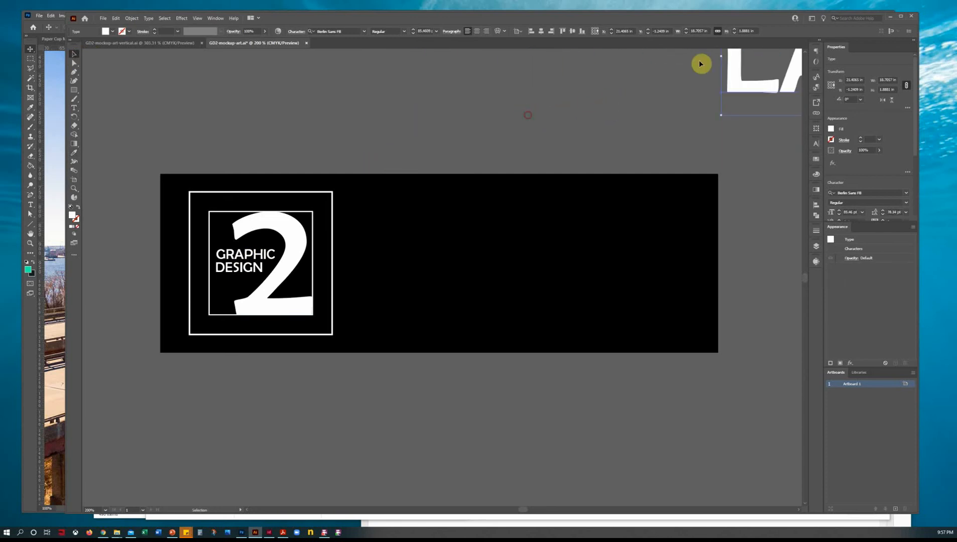
left_click_drag(724, 92, 412, 274)
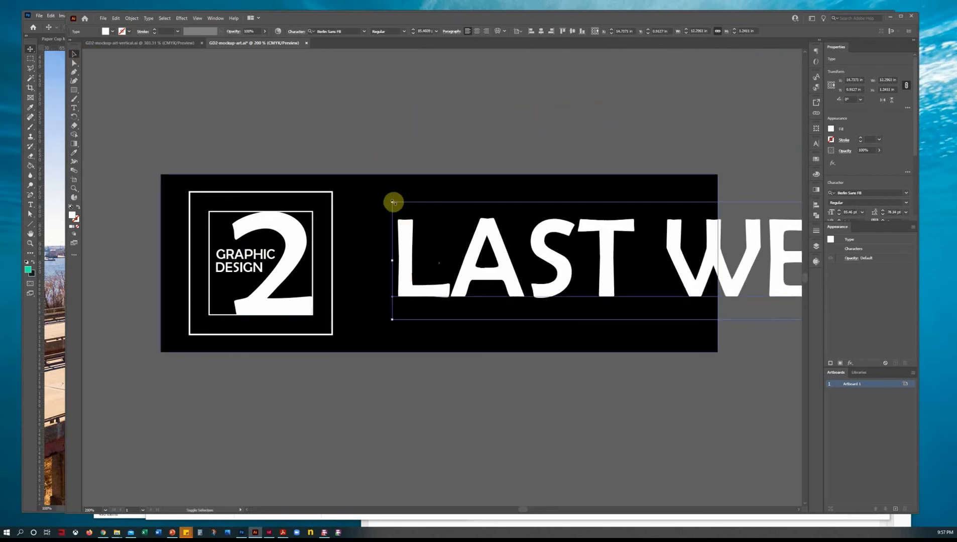
left_click_drag(393, 203, 547, 237)
left_click_drag(753, 263, 427, 273)
left_click_drag(374, 232, 393, 266)
left_click_drag(394, 266, 397, 263)
left_click(428, 440)
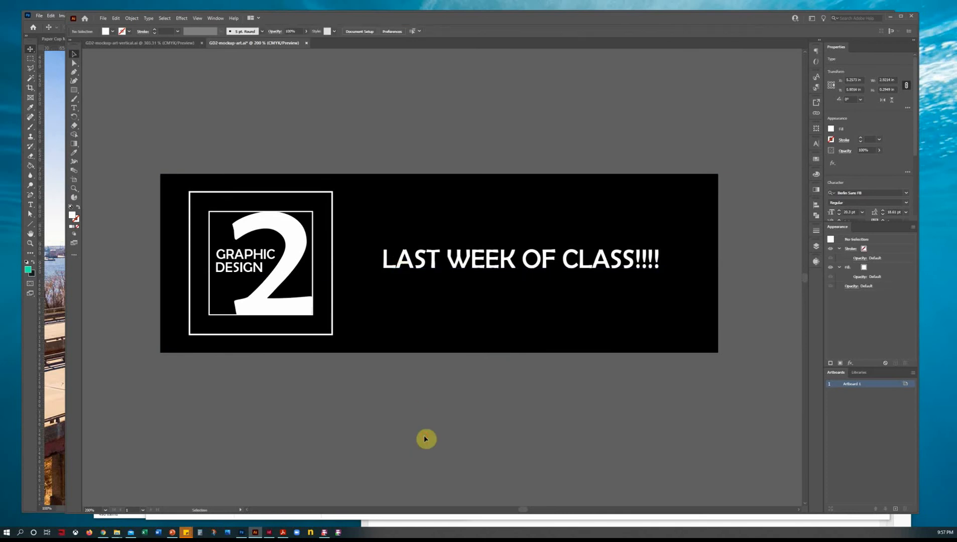
Save a copy of the banner as GD2-mockup-art-HORIZONTAL.ai in the pitch deck samples folder with the default Illustrator options
left_click(103, 18)
left_click(116, 88)
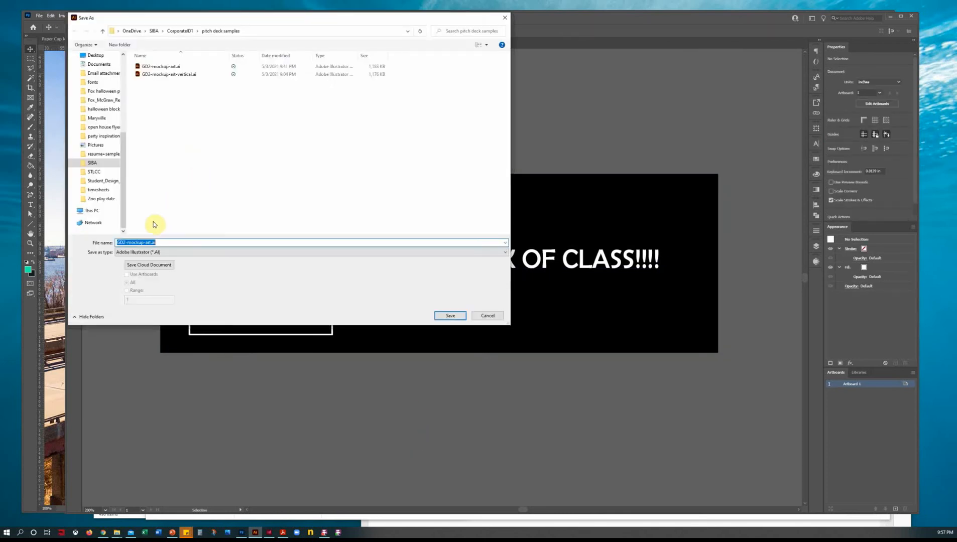
left_click(150, 242)
type("-")
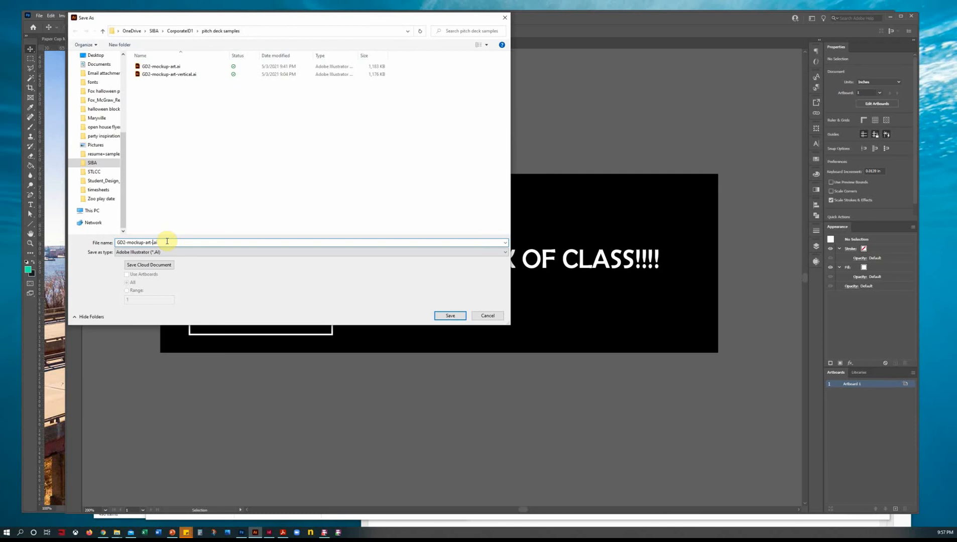
type("HORIZONTAL")
key("Return")
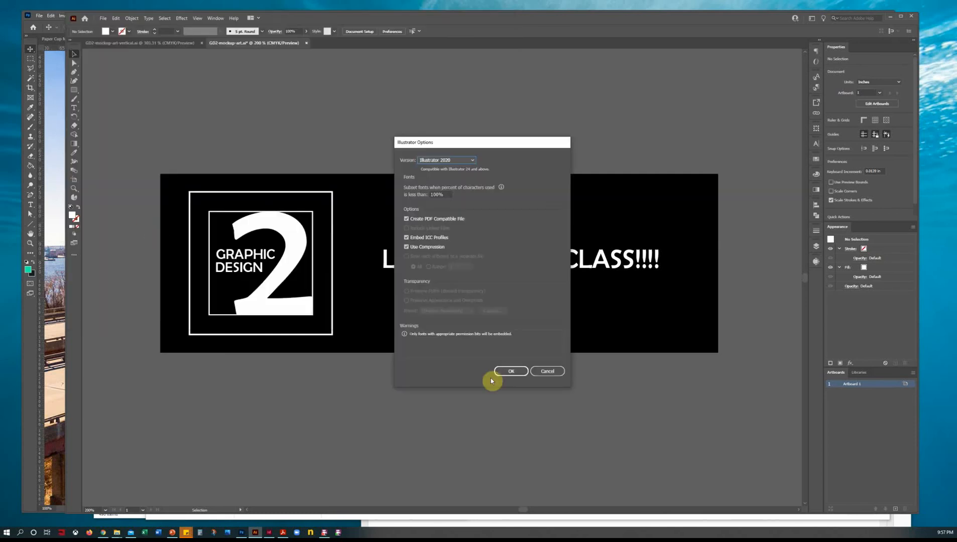
left_click(509, 373)
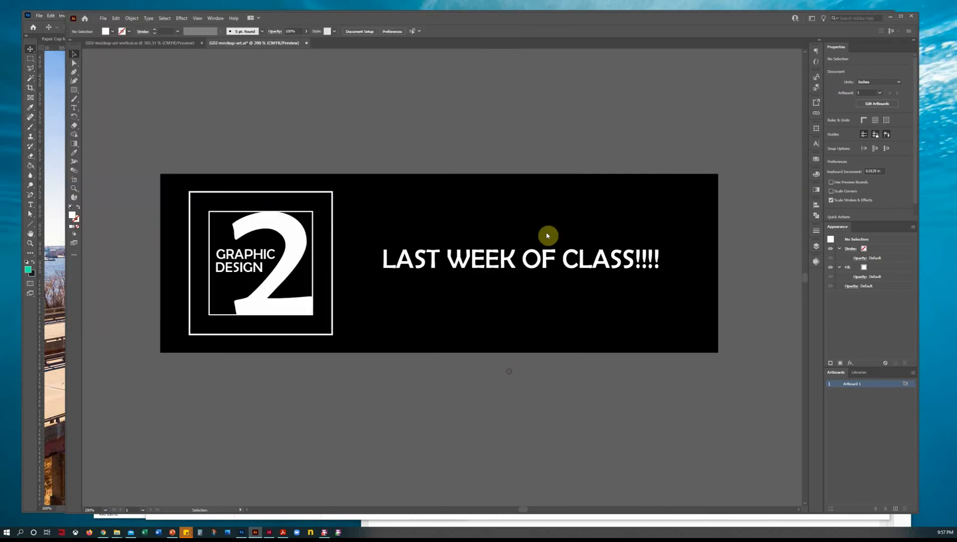
Switch to Photoshop and place GD2-mockup-art-HORIZONTAL.ai from the pitch deck samples folder as a linked file in the billboard photo
left_click(242, 532)
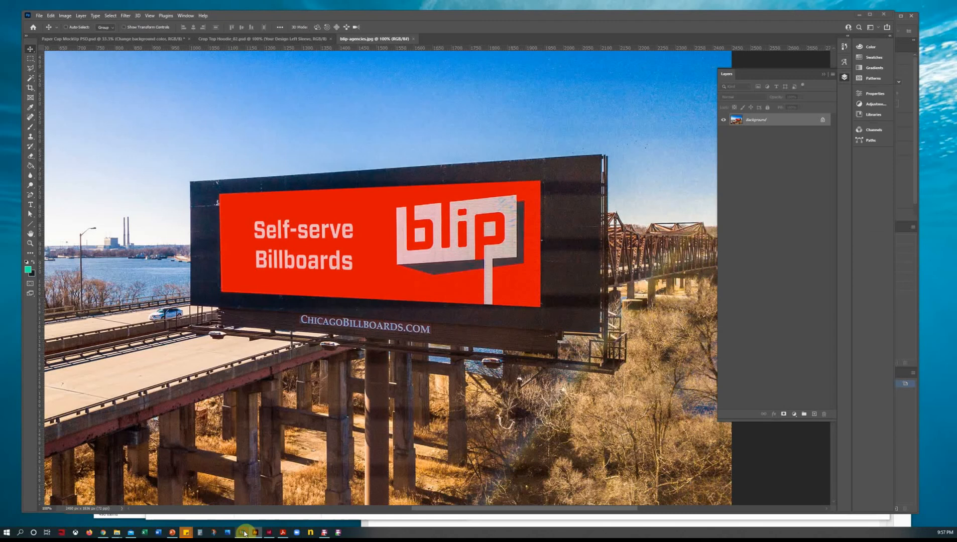
left_click(38, 16)
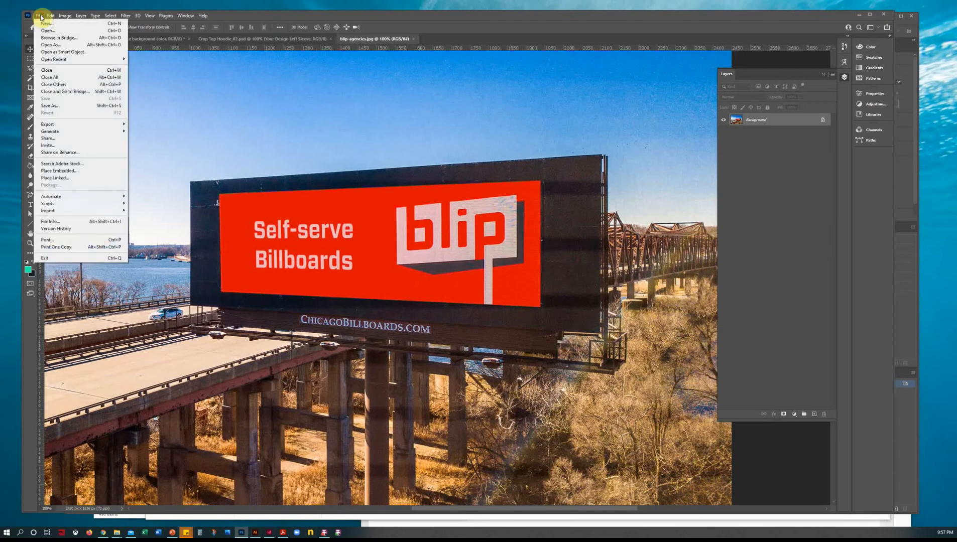
left_click(54, 178)
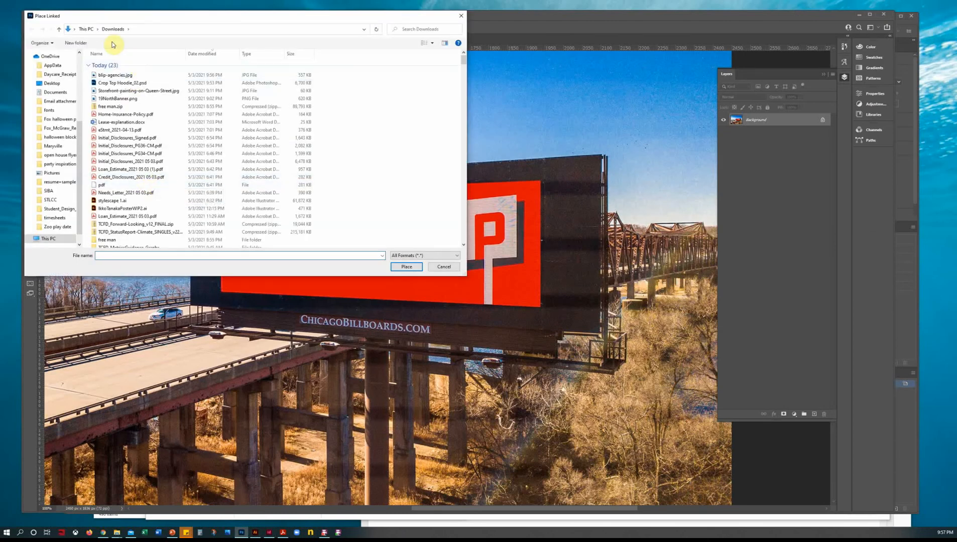
left_click_drag(76, 145, 77, 69)
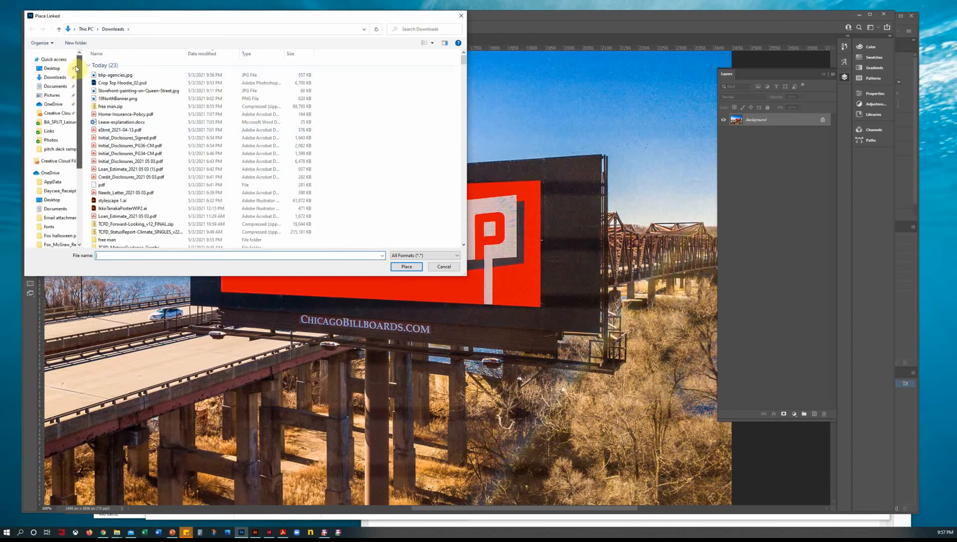
left_click_drag(79, 146, 77, 152)
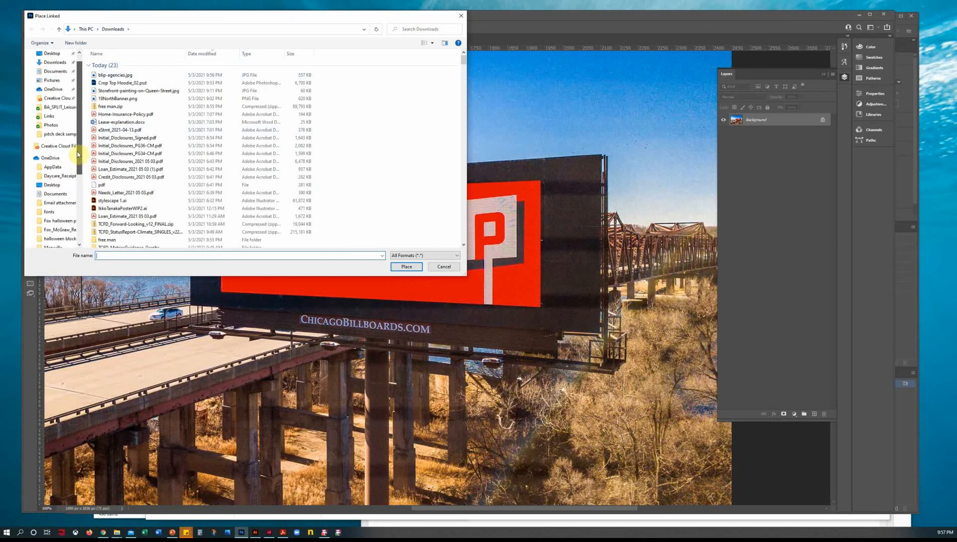
left_click(65, 134)
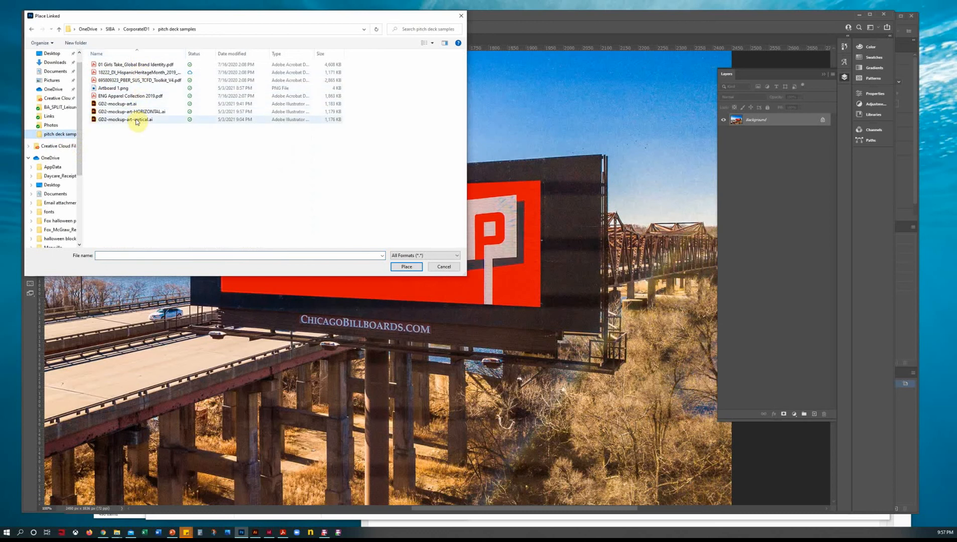
left_click(137, 120)
left_click(406, 266)
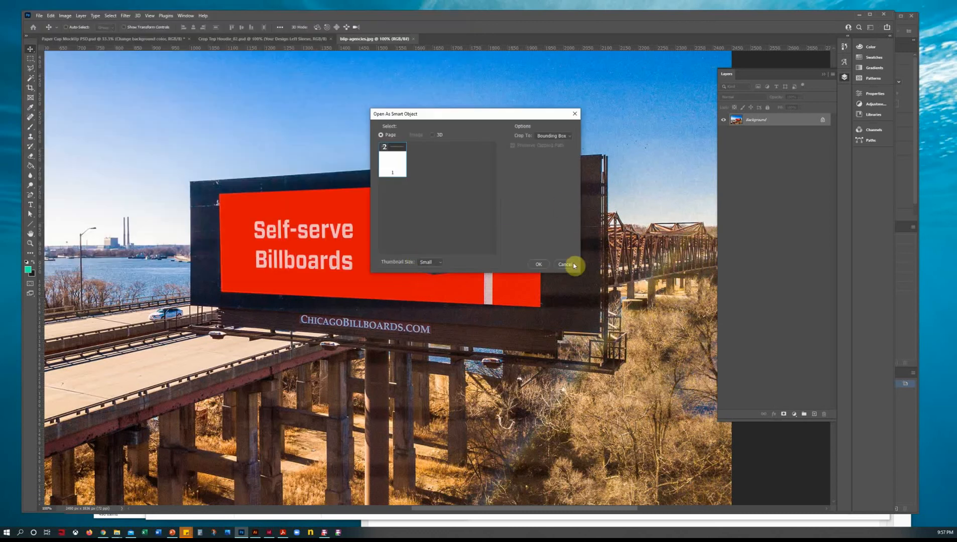
left_click(539, 264)
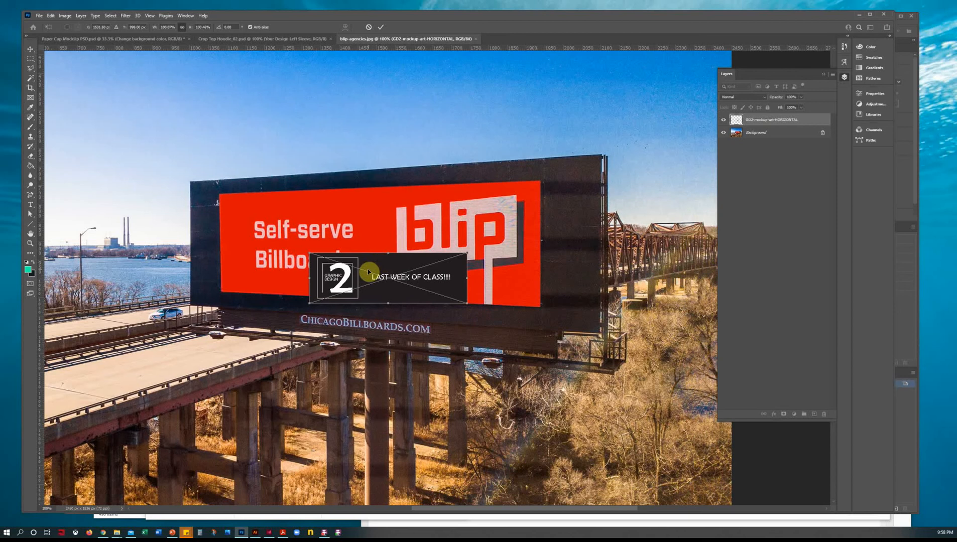
Align the placed banner with the billboard's upper right corner and enlarge it proportionally to the height of the billboard's right edge
left_click_drag(405, 299, 536, 187)
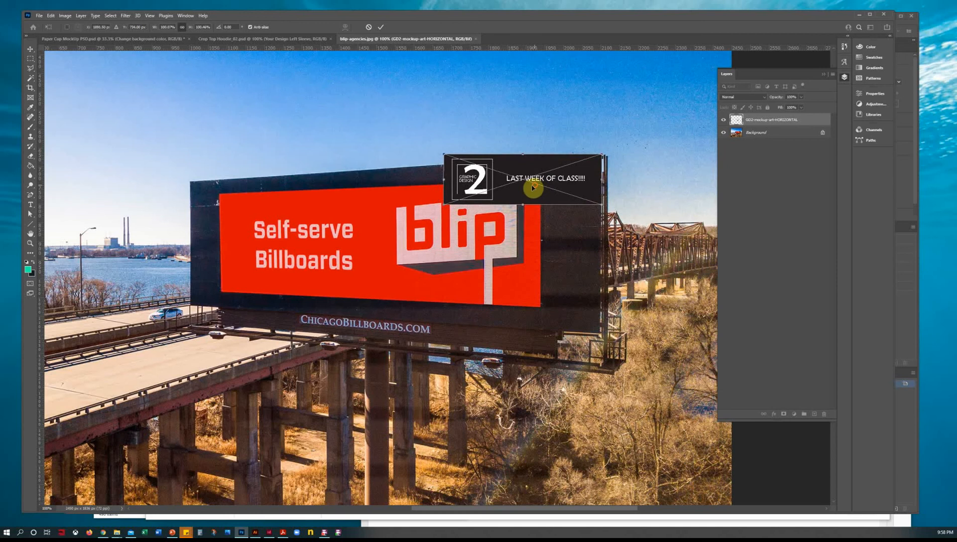
left_click_drag(442, 203, 347, 240)
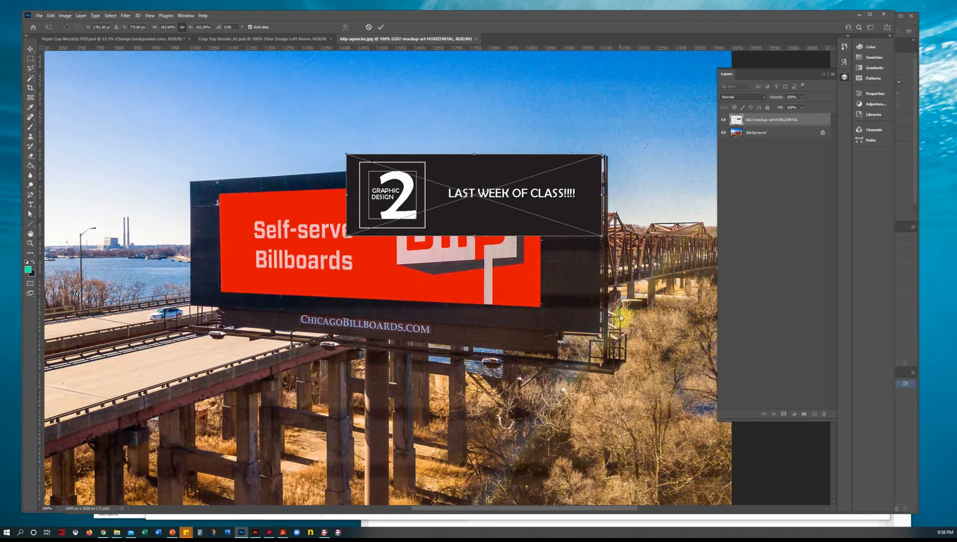
left_click_drag(348, 239, 60, 382)
left_click(380, 27)
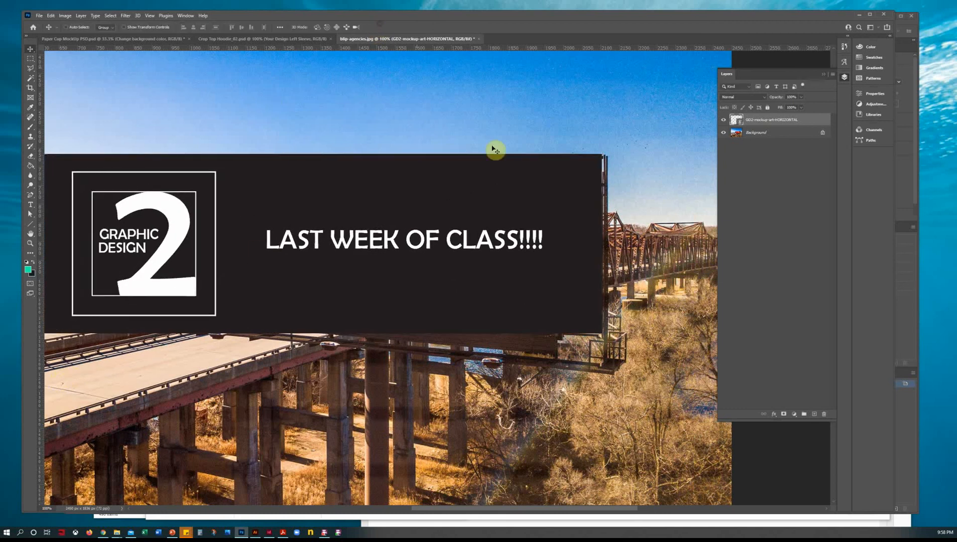
Lower the banner layer's opacity to about 60% so the billboard shows through
left_click(801, 97)
left_click_drag(802, 106, 789, 105)
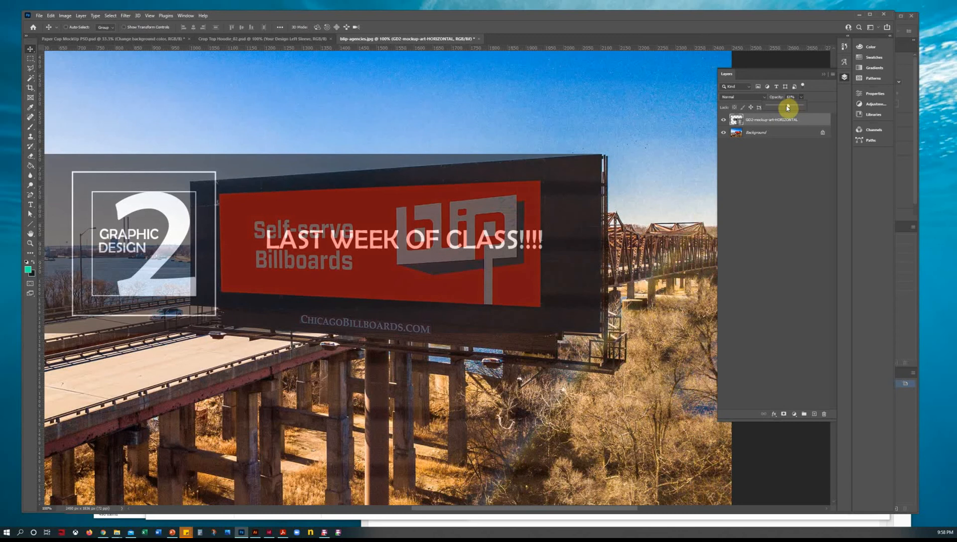
mouse_move(570, 277)
left_mouse_down()
mouse_move(560, 277)
mouse_move(573, 279)
left_mouse_up()
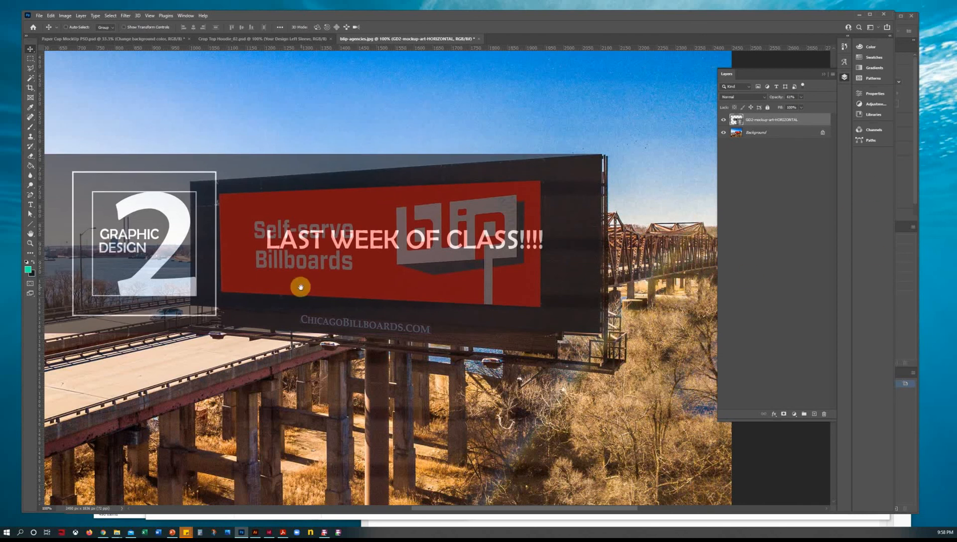
left_click_drag(304, 291, 378, 290)
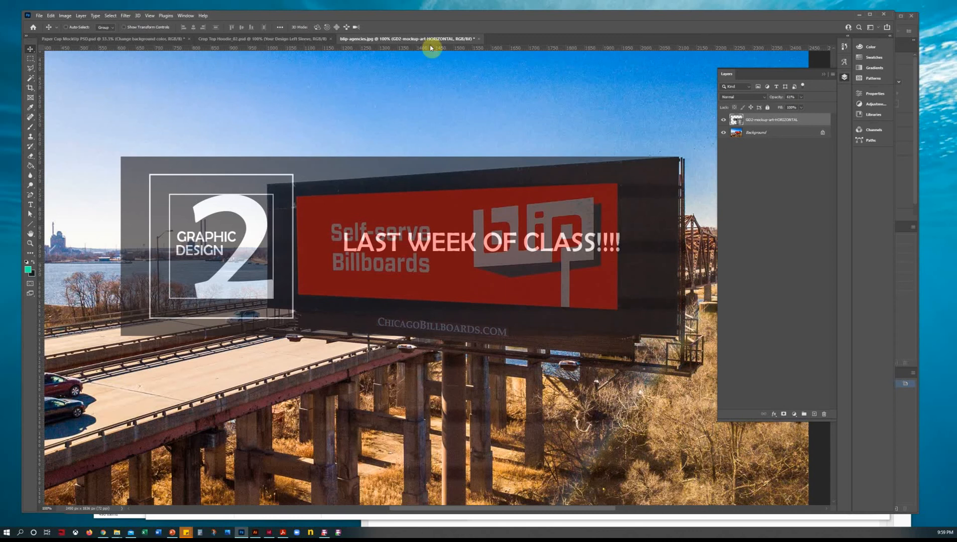
Rasterize the GD2-mockup-art-HORIZONTAL layer
right_click(811, 122)
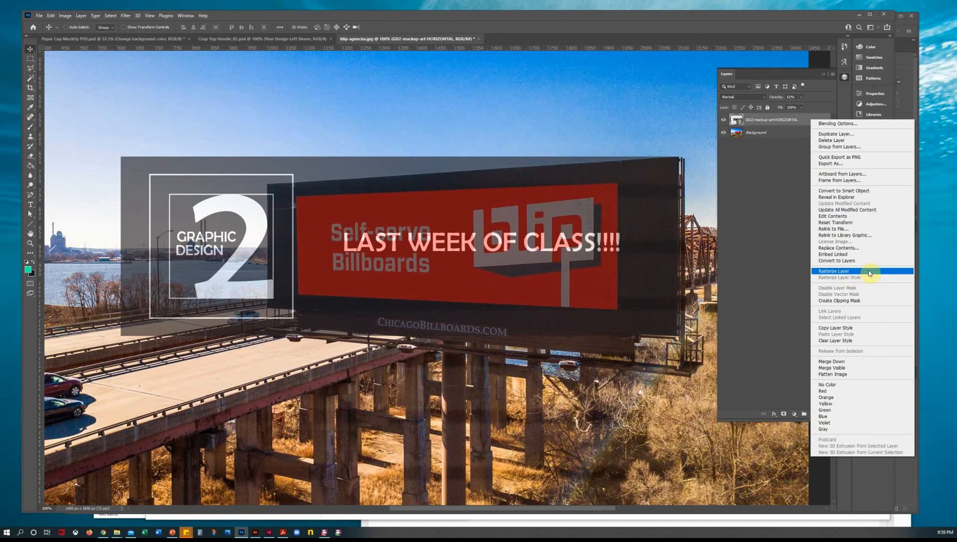
left_click(803, 117)
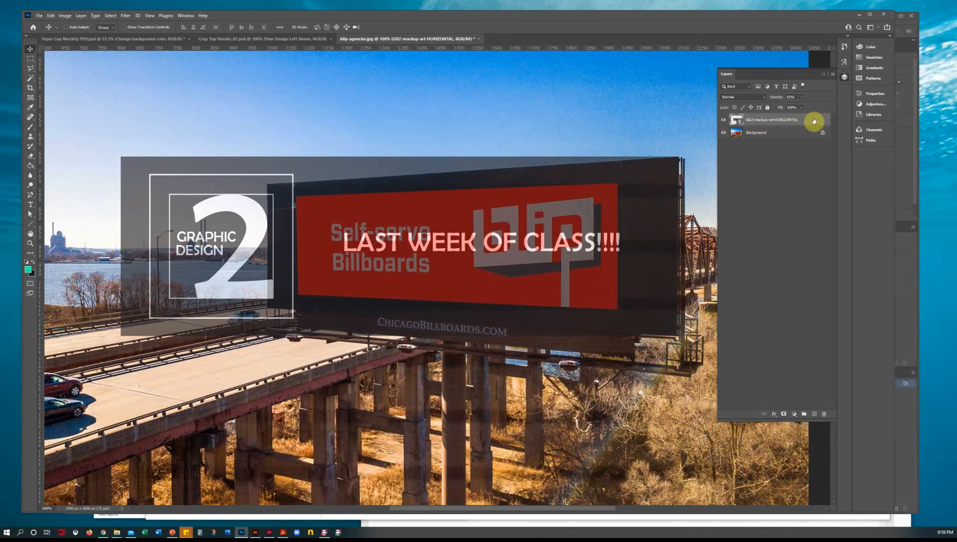
right_click(812, 122)
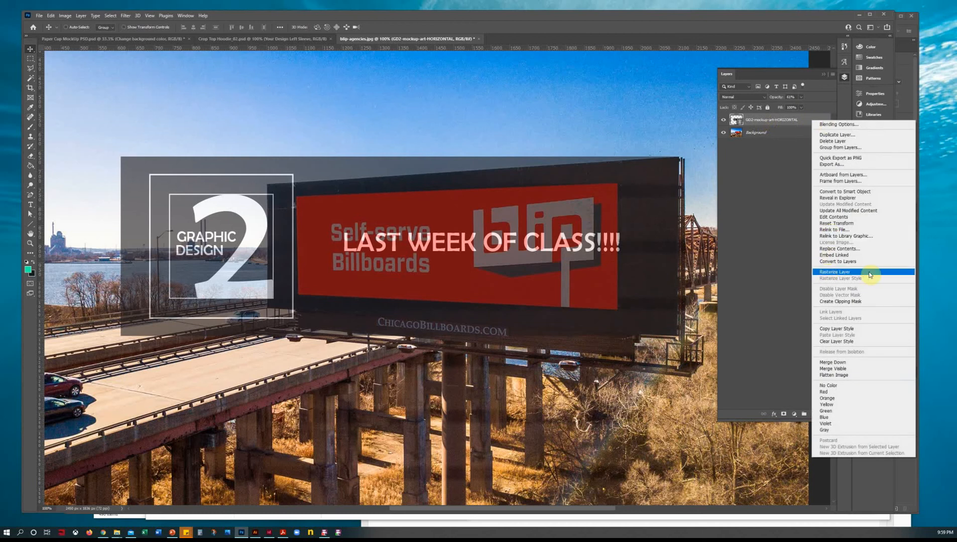
left_click(848, 272)
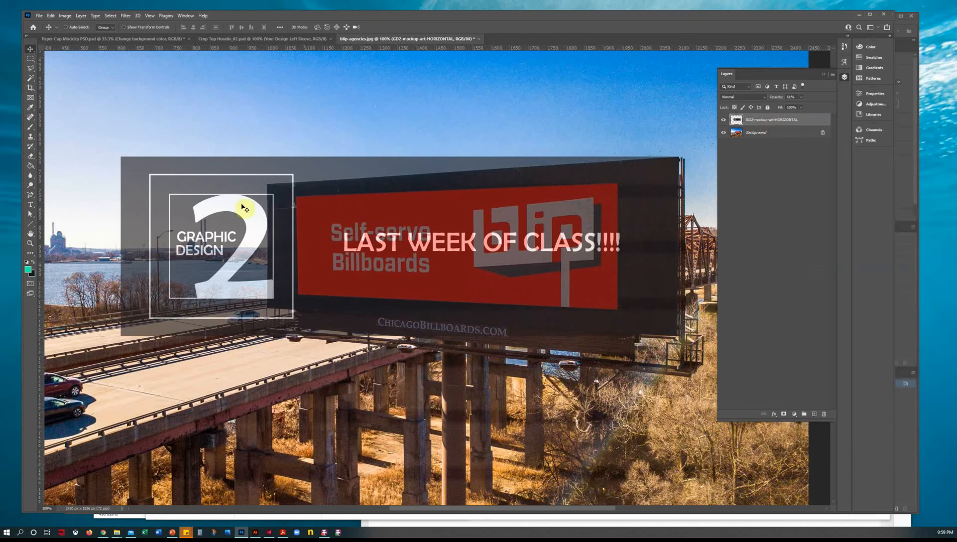
Distort the banner layer so its upper left corner sits on the billboard's upper left corner
left_click(51, 15)
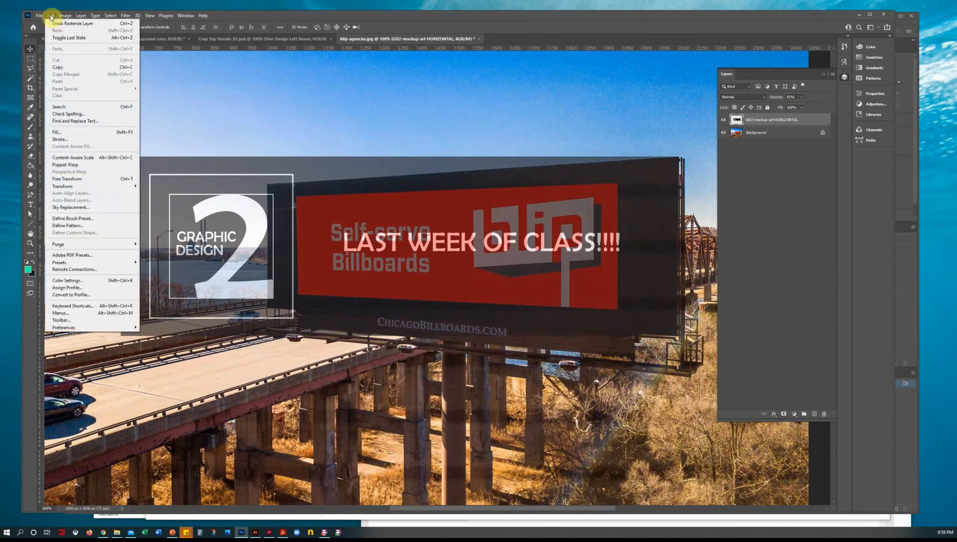
mouse_move(84, 187)
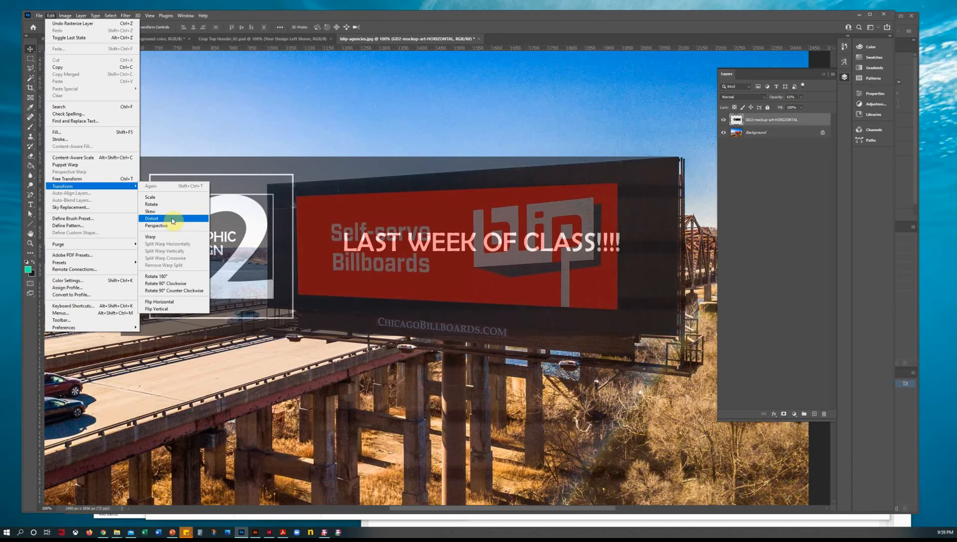
left_click(152, 218)
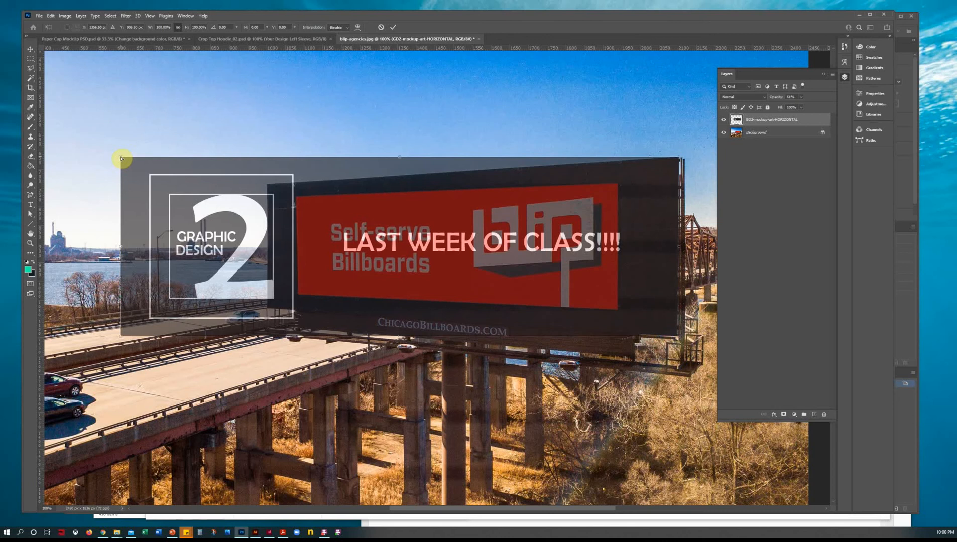
left_click_drag(120, 158, 266, 184)
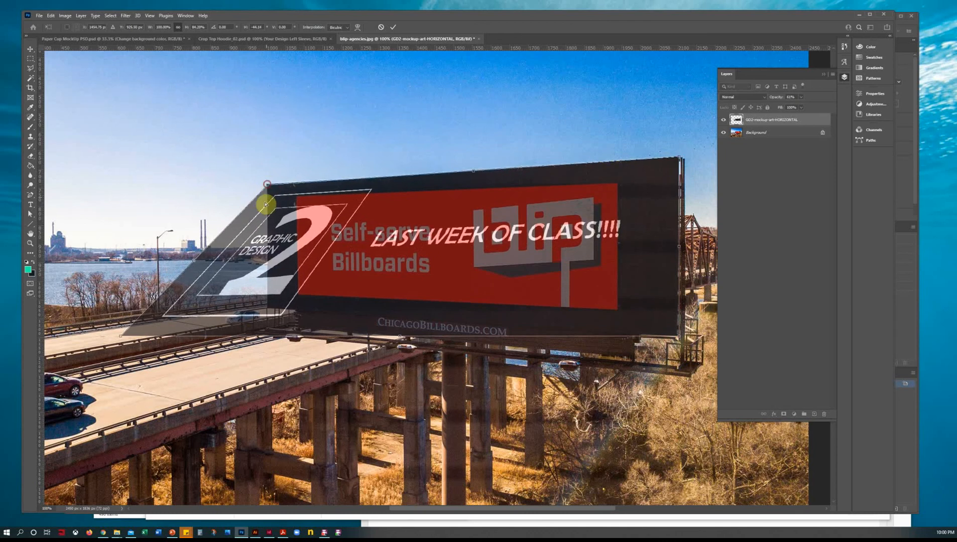
Distort the artwork's lower-left corner onto the billboard's matching corner, apply the transform, and set the layer's opacity to 100%
left_click_drag(123, 337, 269, 310)
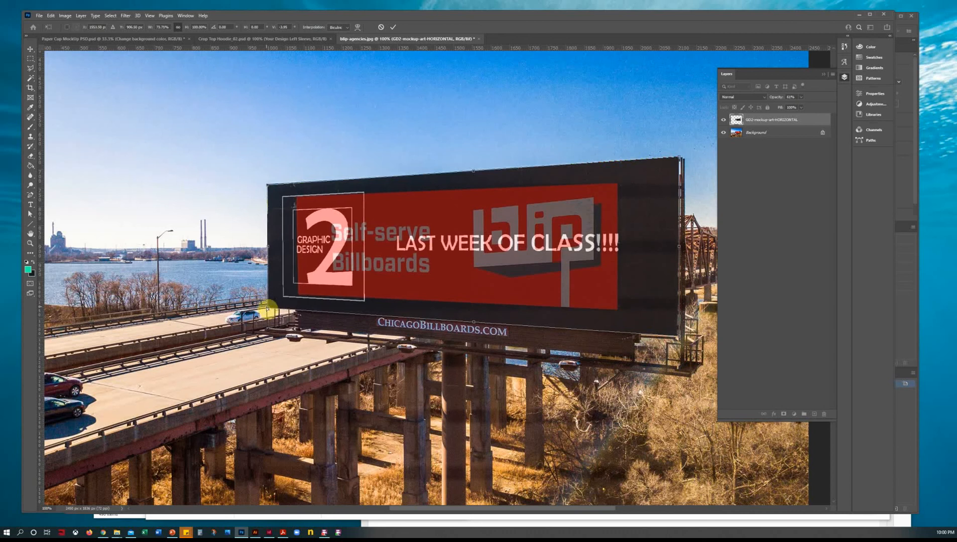
left_click(395, 30)
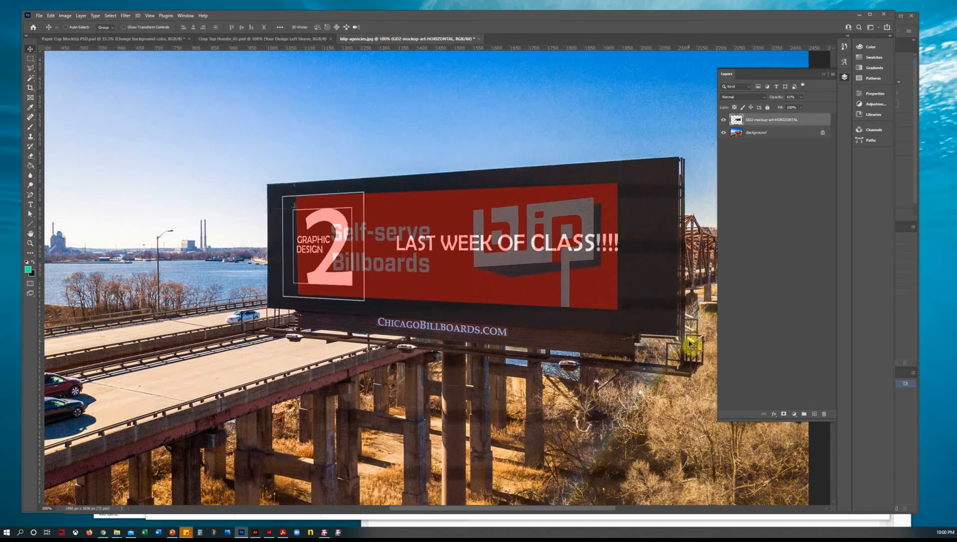
left_click(801, 97)
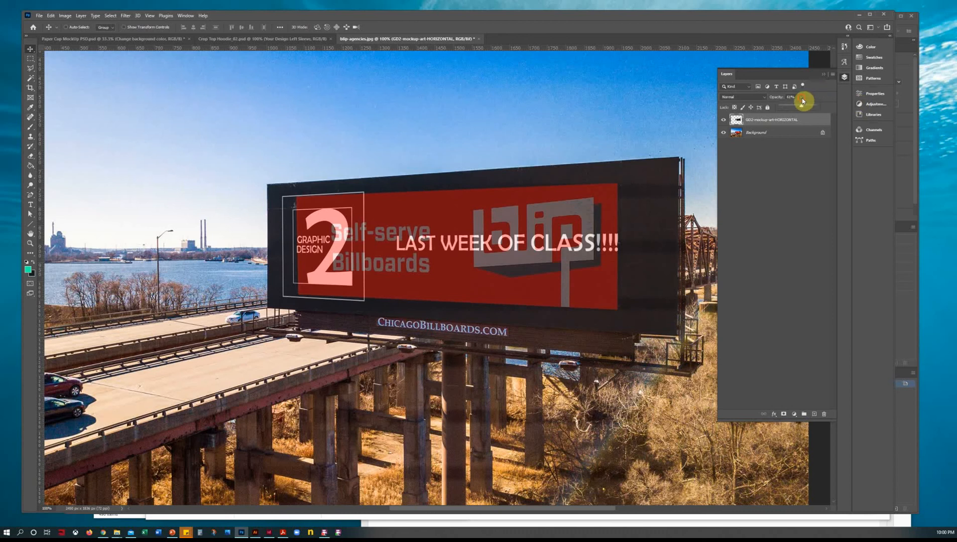
left_click_drag(799, 107, 847, 107)
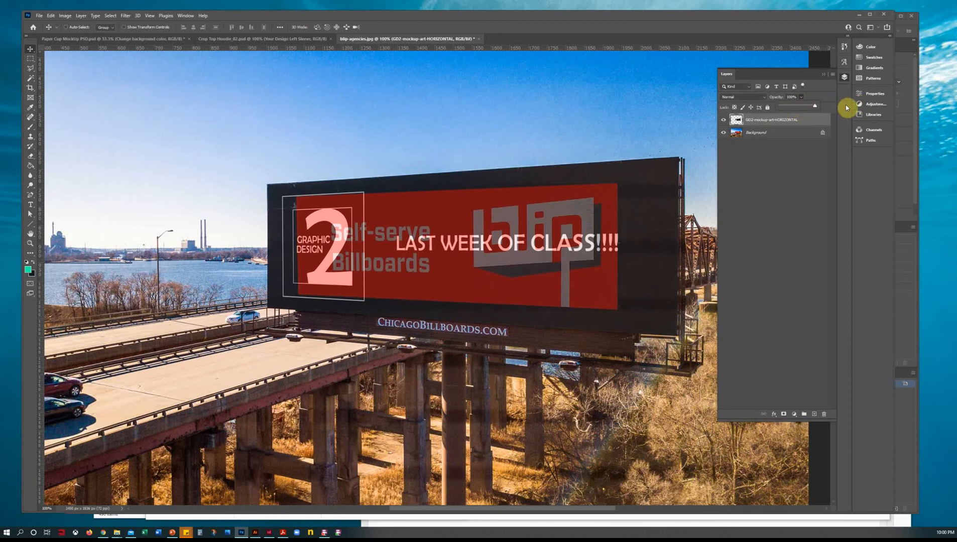
left_click(644, 113)
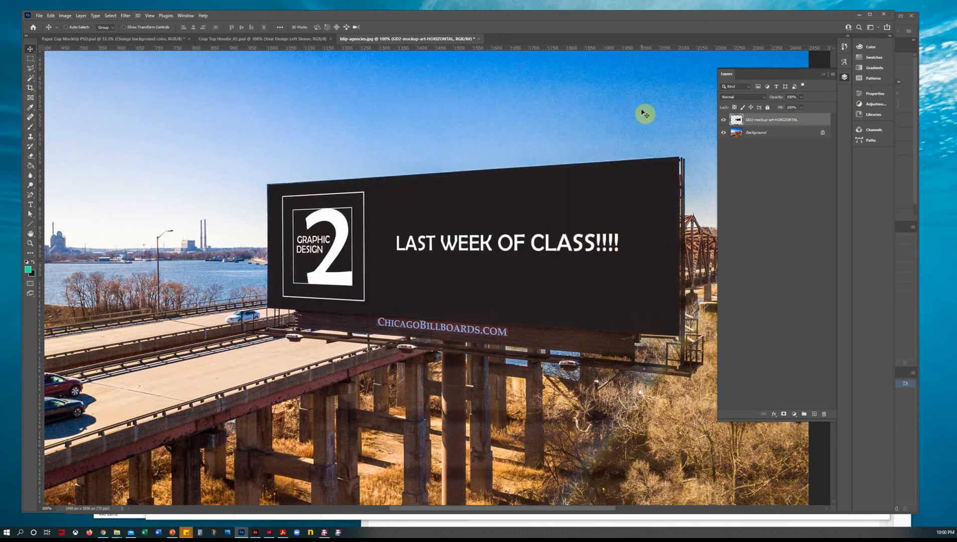
key("ctrl+0")
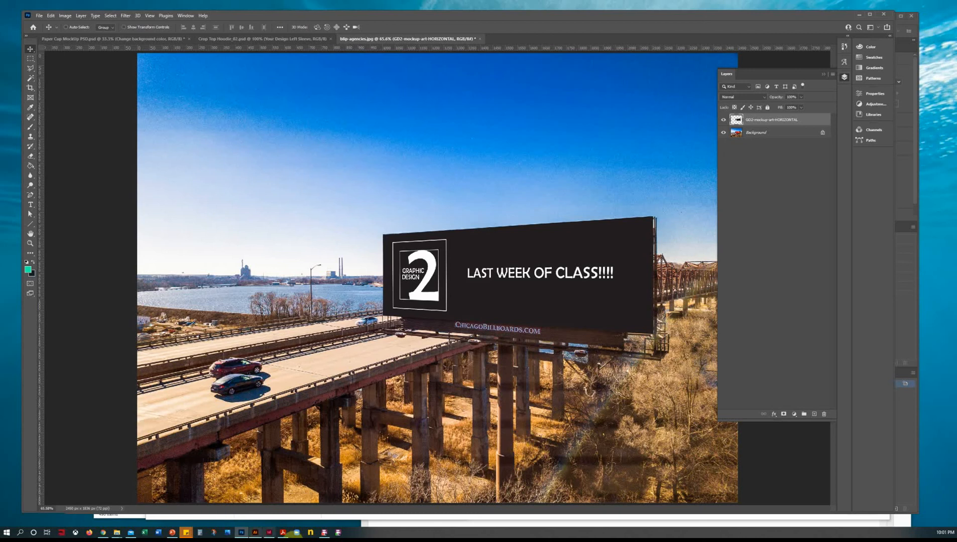
Switch to Chrome and replace the billboard image search with a search for "storefront"
mouse_move(271, 535)
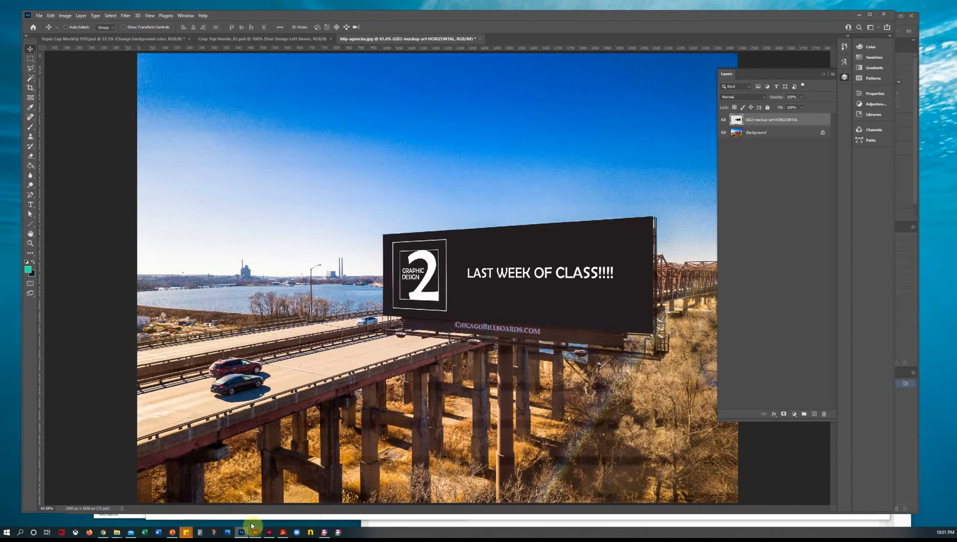
left_click(103, 532)
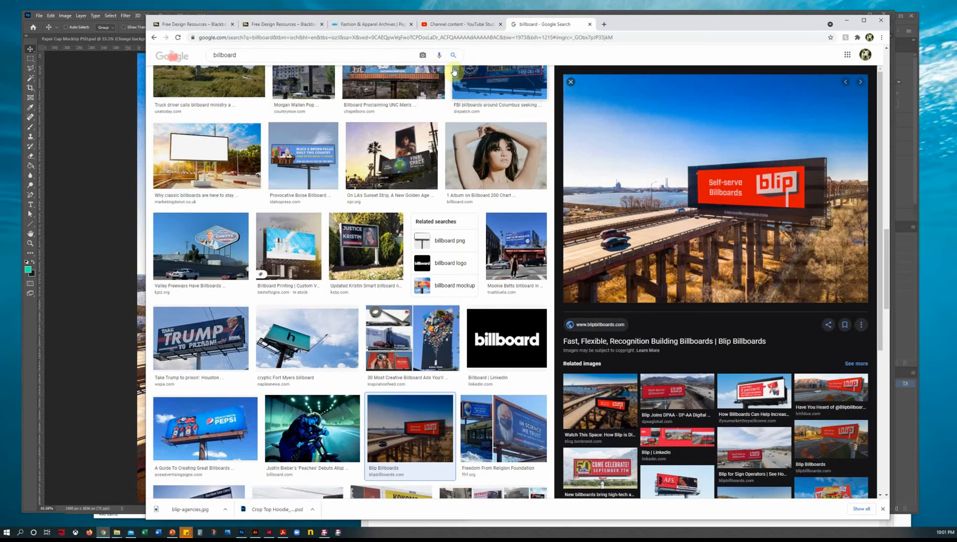
scroll(454, 72, "up", 15)
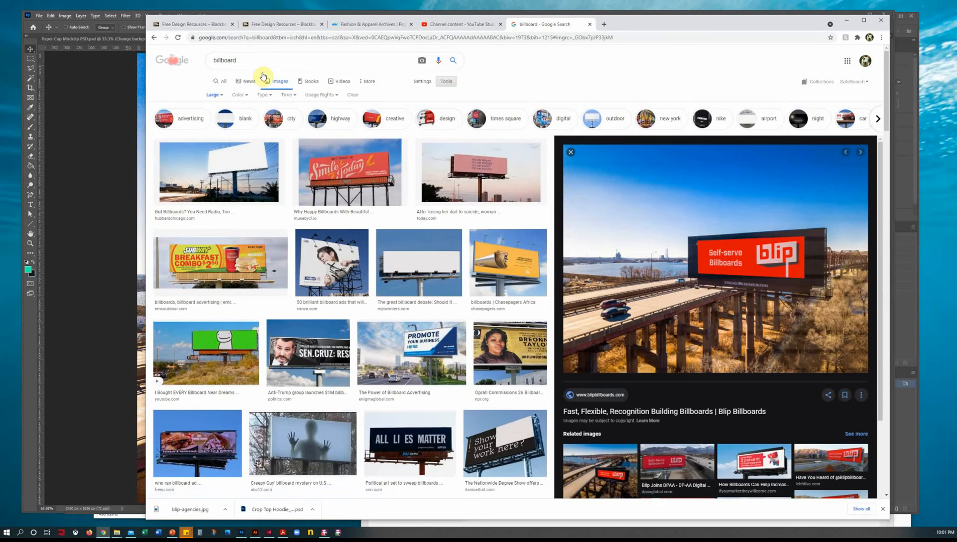
left_click(259, 59)
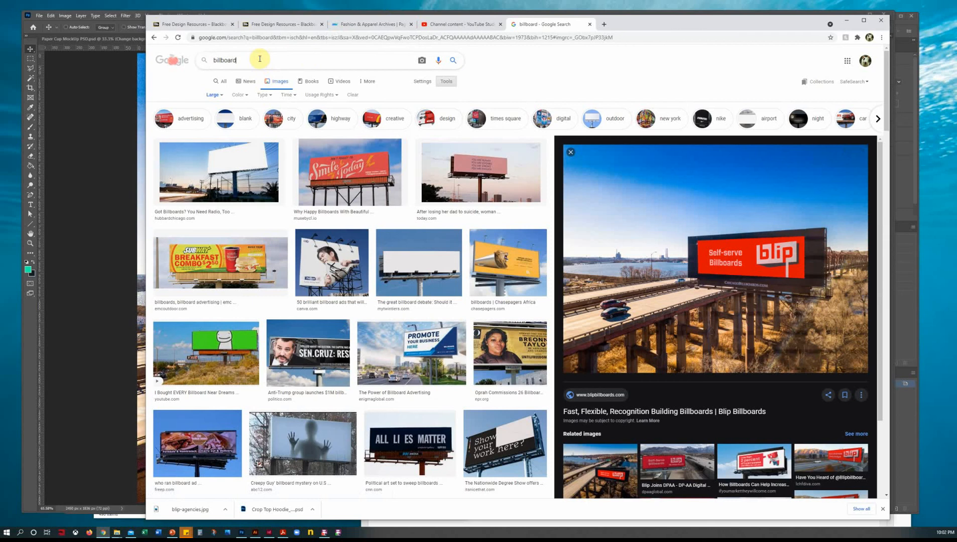
double_click(259, 59)
type("STOR")
key("BackSpace")
key("BackSpace")
key("BackSpace")
key("BackSpace")
type("store")
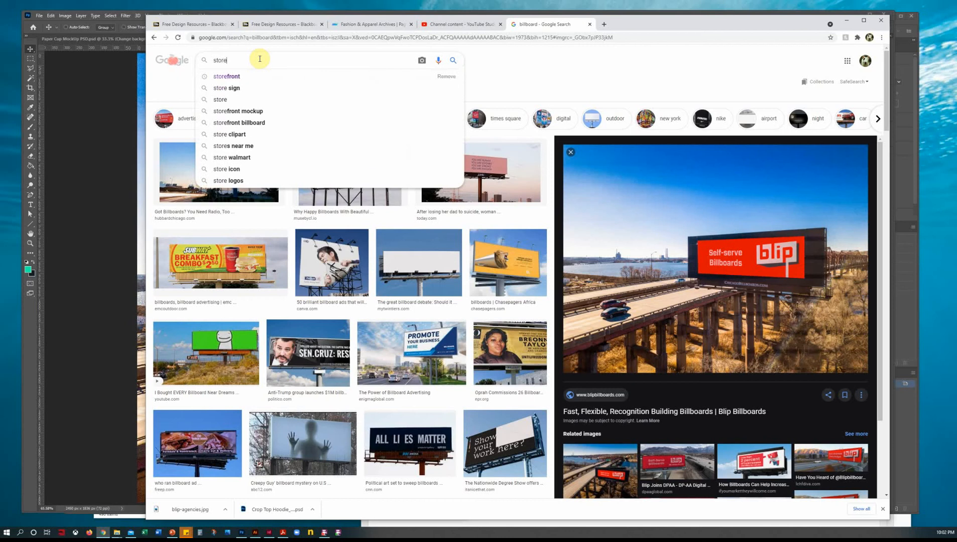
key("Down")
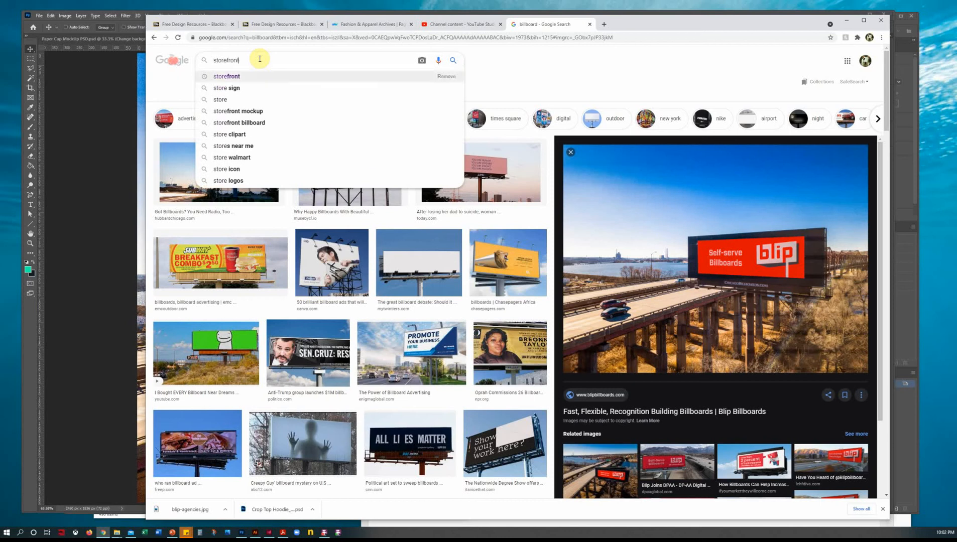
key("Return")
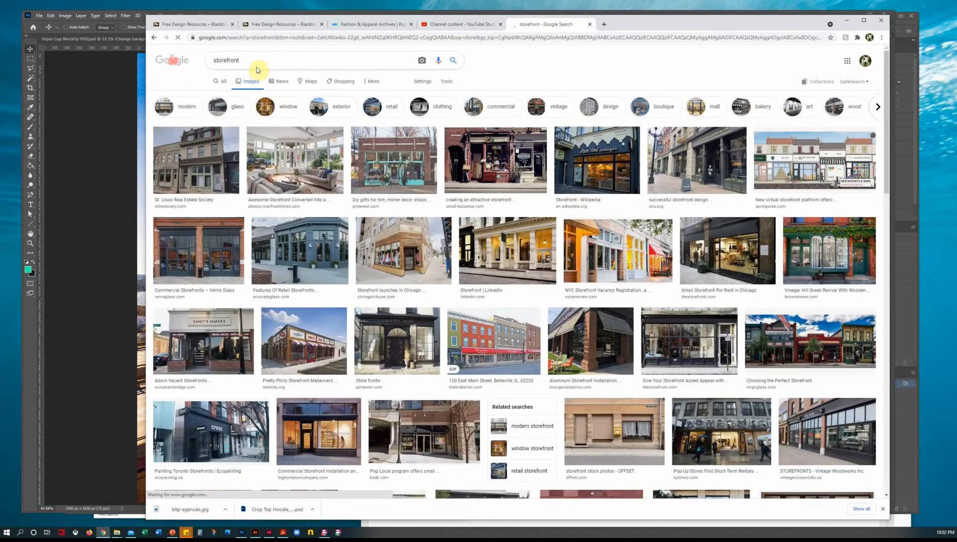
Filter the storefront image results to the Large size
left_click(446, 82)
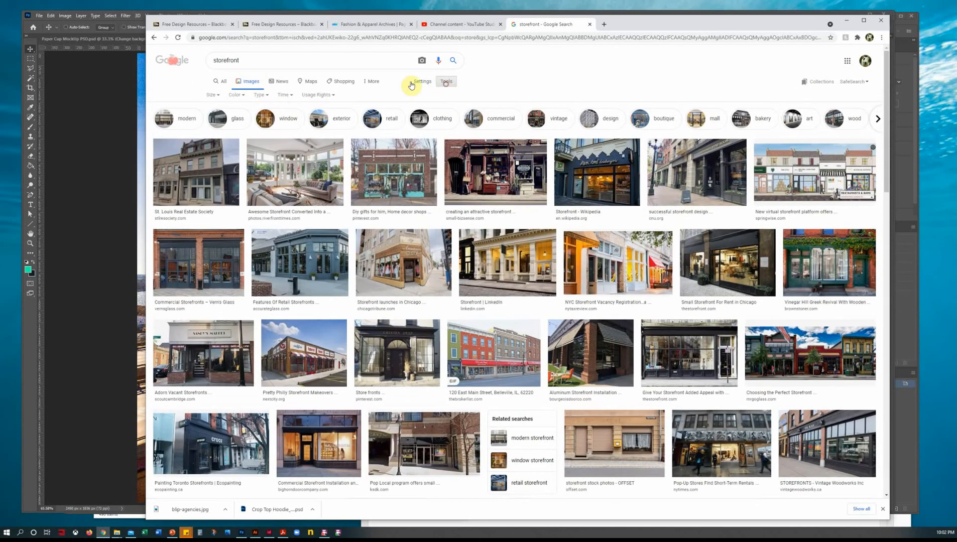
left_click(213, 95)
left_click(216, 121)
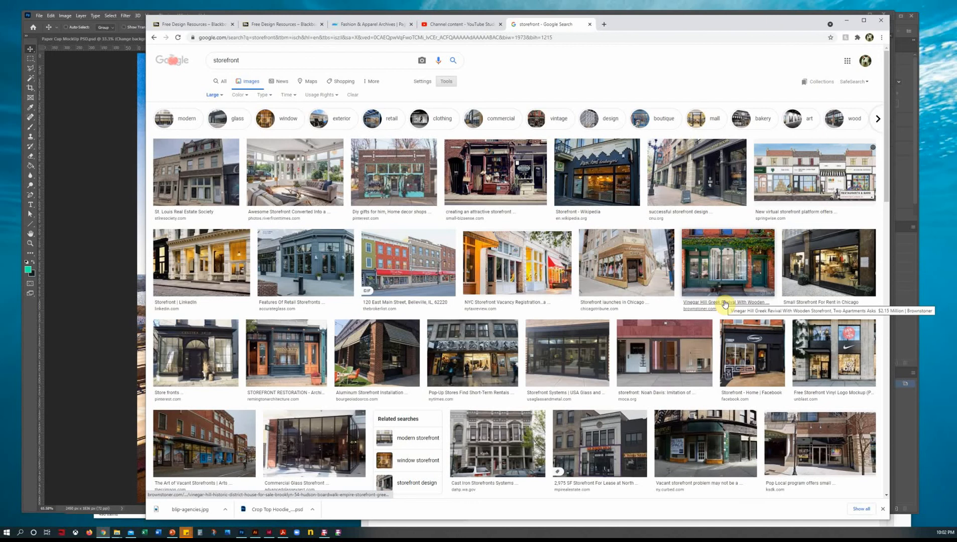
Examine the storefront image results and preview several candidates for a photo suitable as a mockup background
scroll(724, 305, "down", 4)
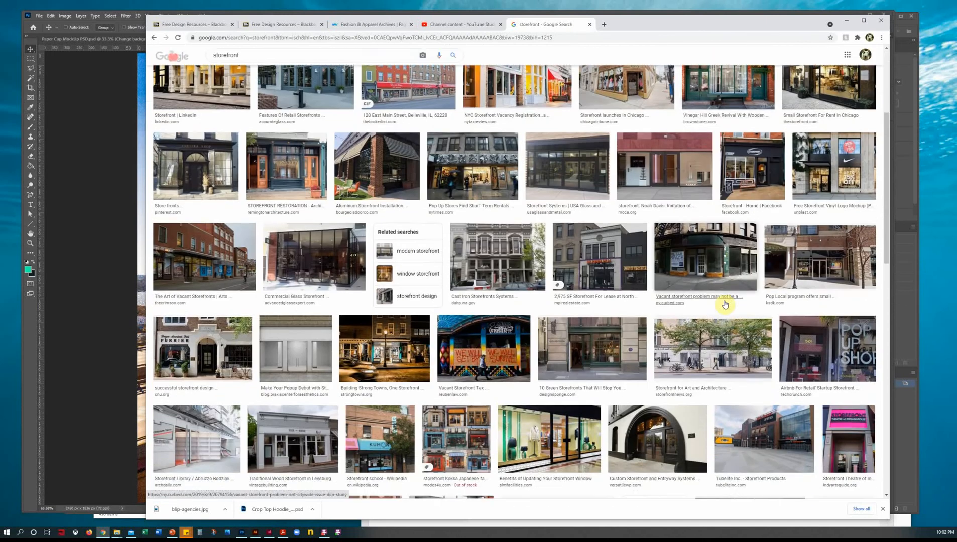
scroll(724, 305, "down", 2)
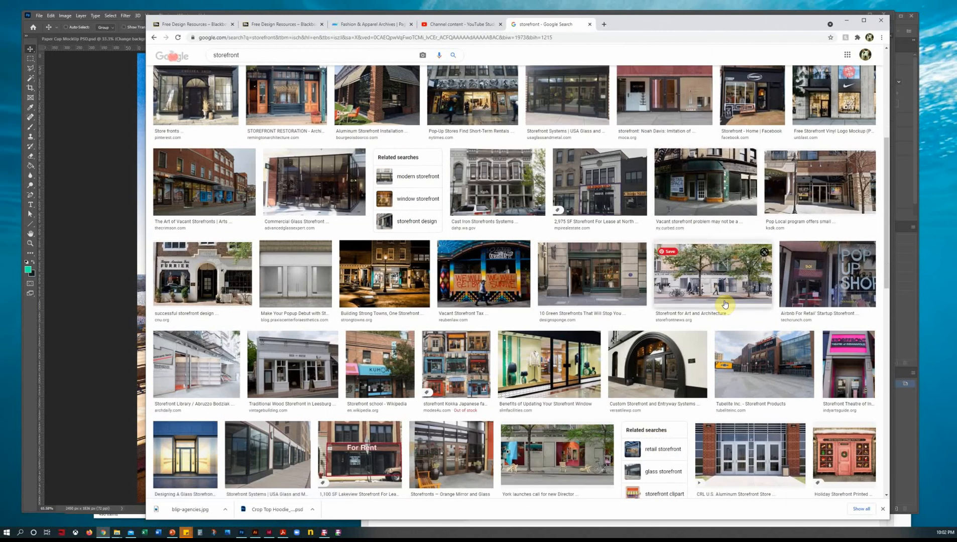
scroll(567, 405, "down", 1)
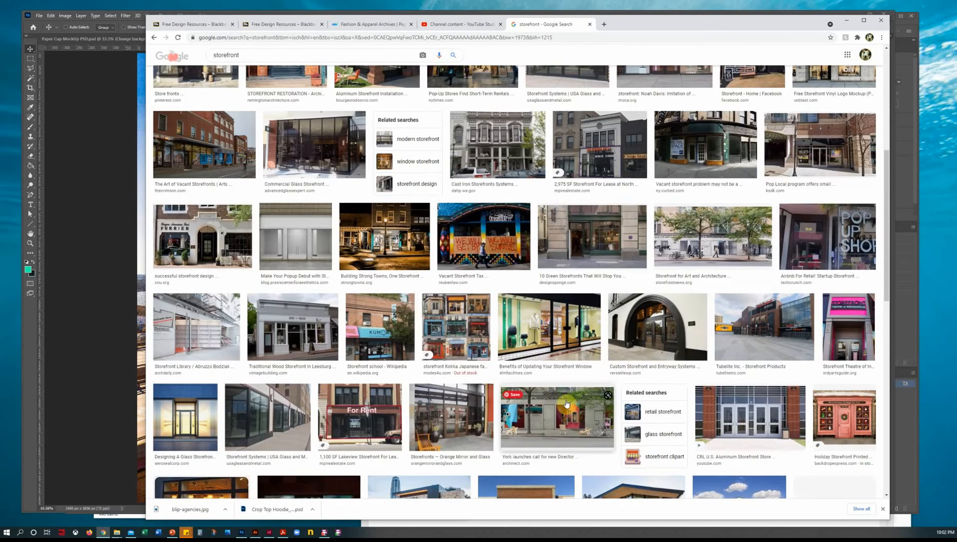
left_click(555, 427)
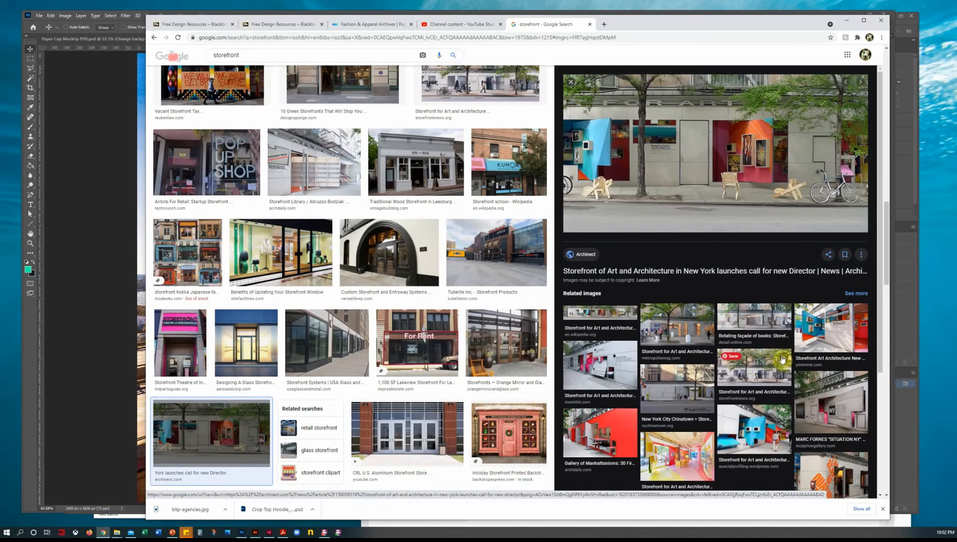
left_click(815, 338)
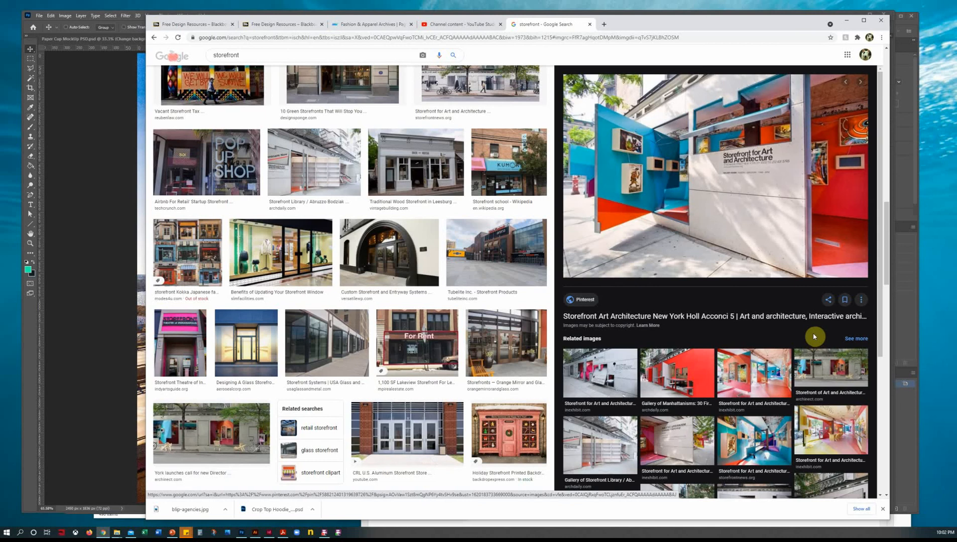
scroll(783, 408, "down", 4)
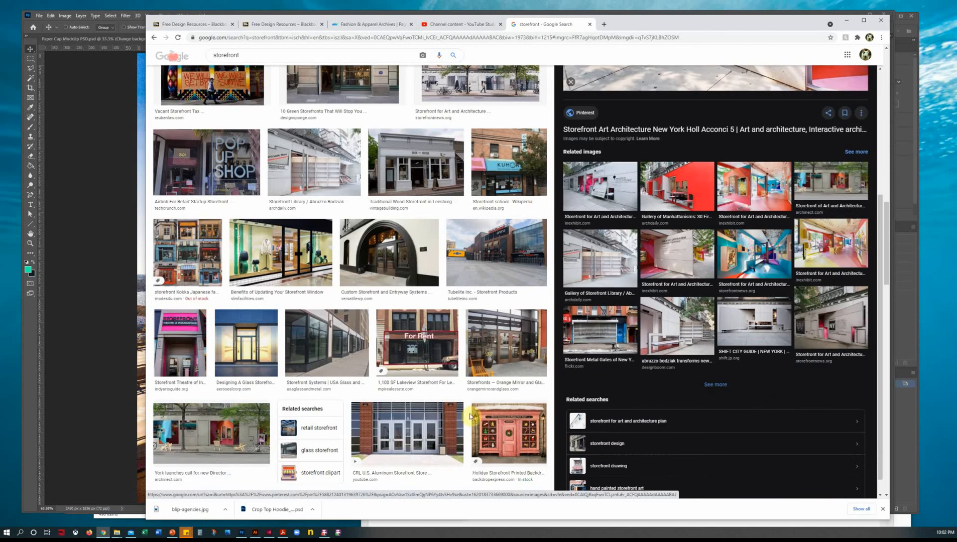
scroll(469, 416, "up", 3)
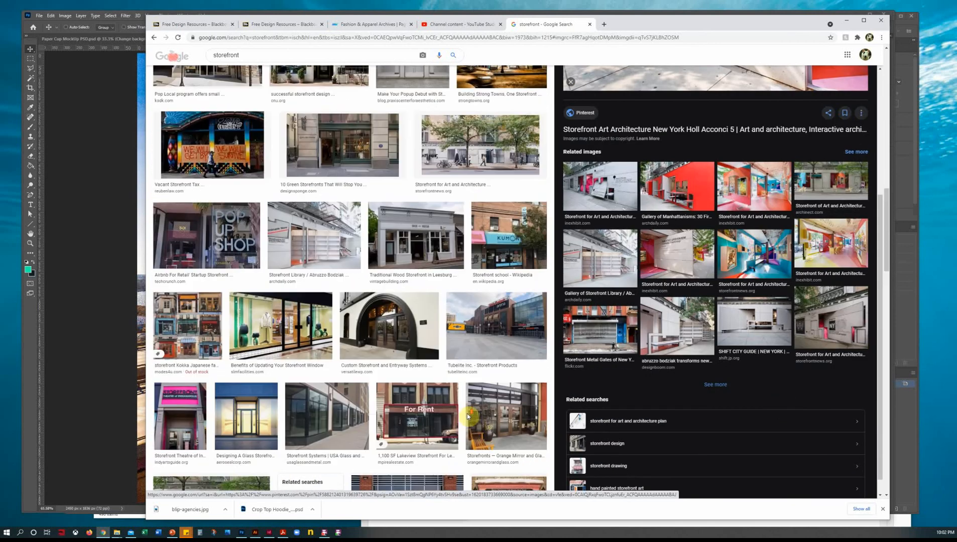
scroll(467, 417, "up", 1)
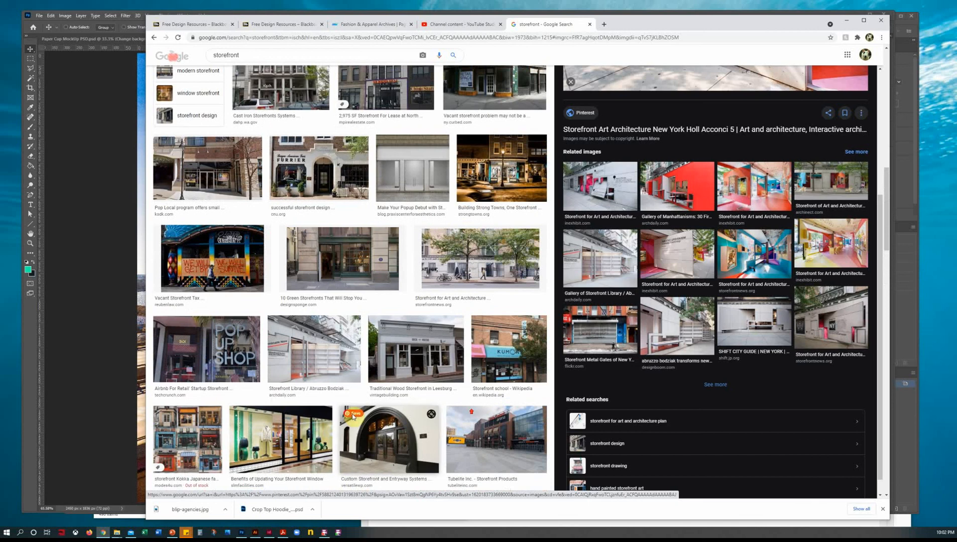
left_click(225, 365)
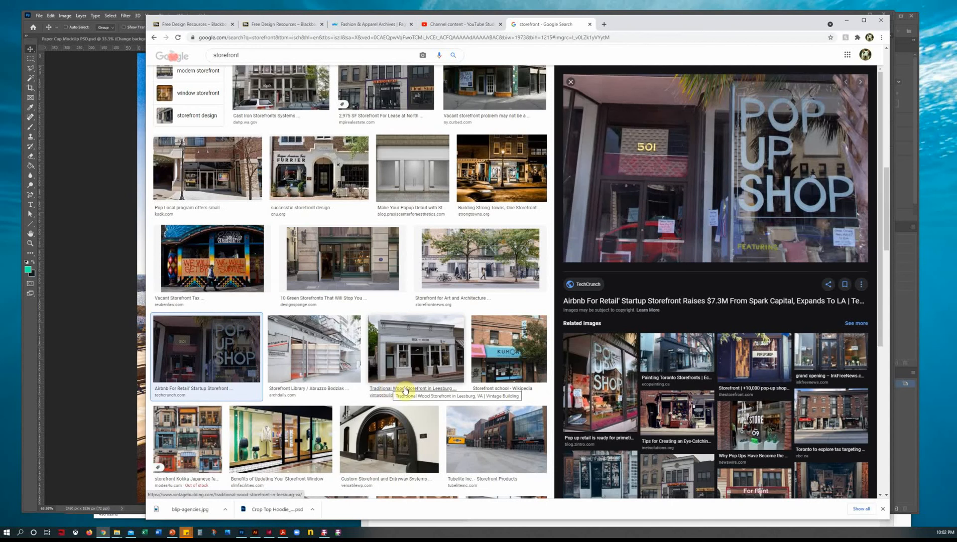
scroll(412, 392, "up", 3)
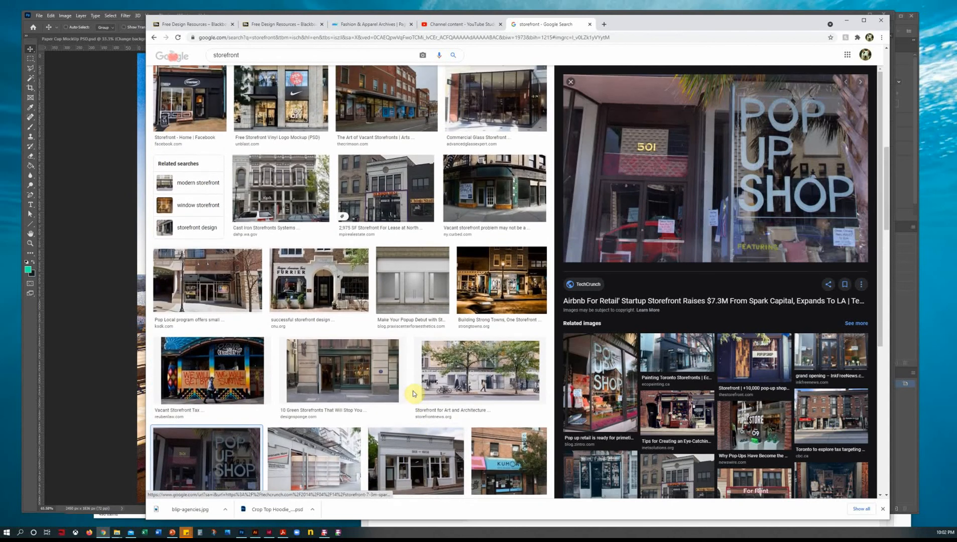
scroll(413, 393, "up", 9)
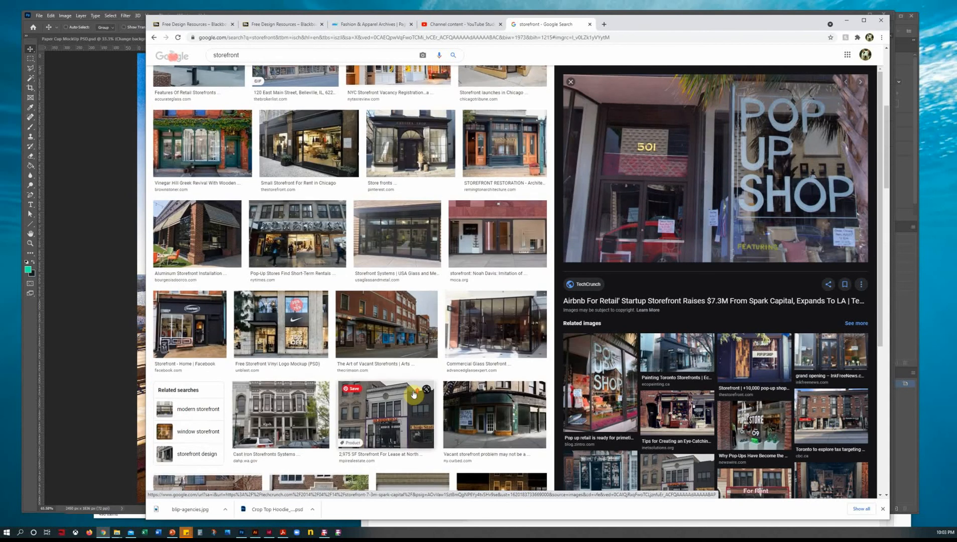
Preview the Free Storefront Vinyl Logo Mockup image and save it to Downloads as Storefront-Vinyl-Logo-Mockup-1.jpg
left_click(298, 444)
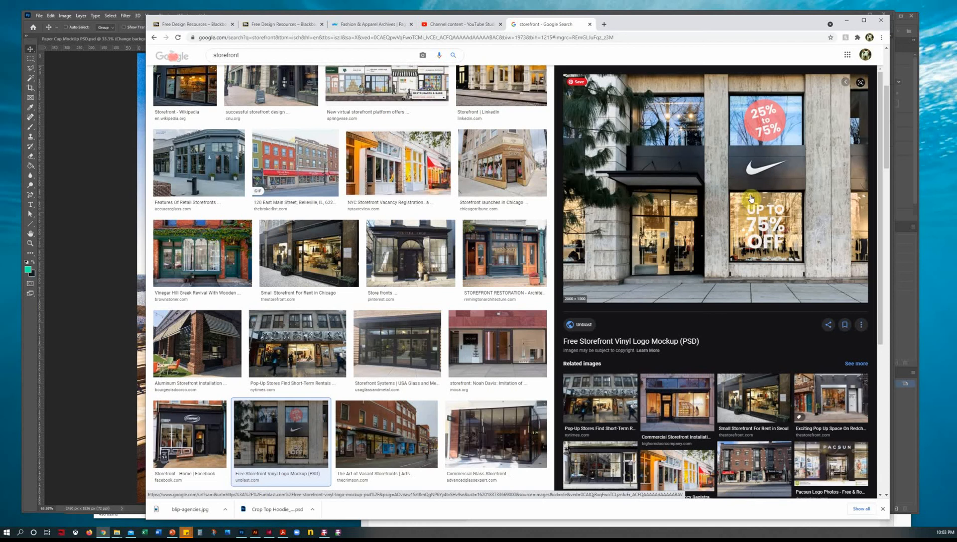
right_click(704, 162)
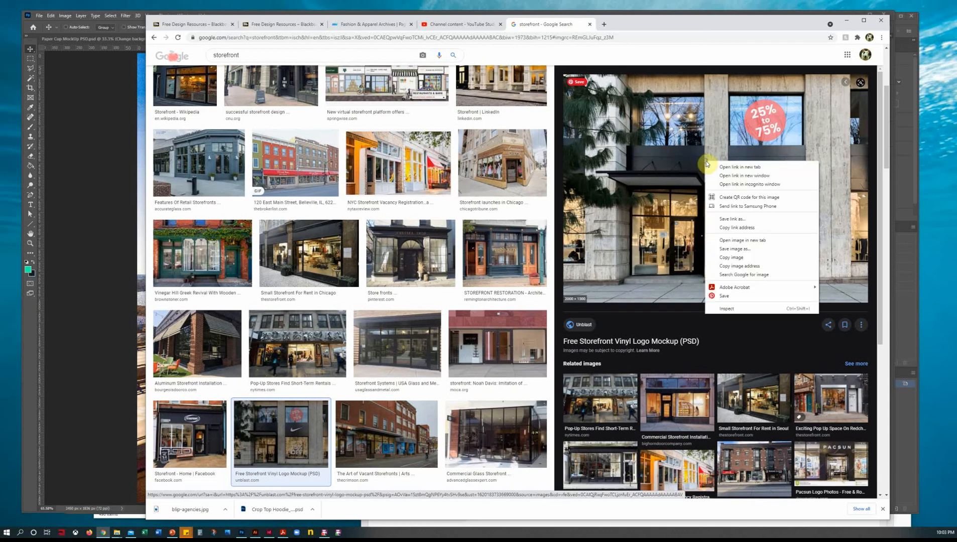
left_click(748, 248)
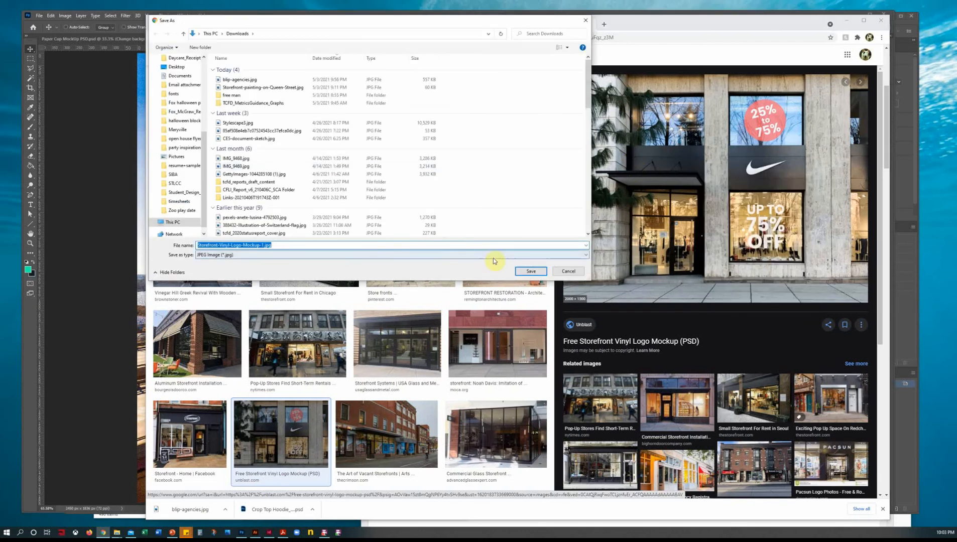
left_click(530, 271)
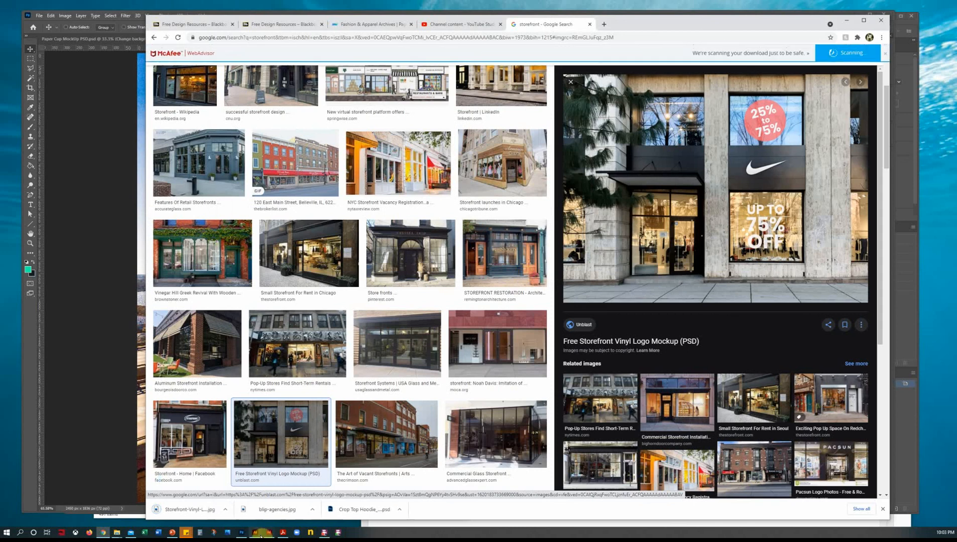
Switch to Photoshop and open Storefront-Vinyl-Logo-Mockup-1.jpg from the Downloads folder
left_click(241, 533)
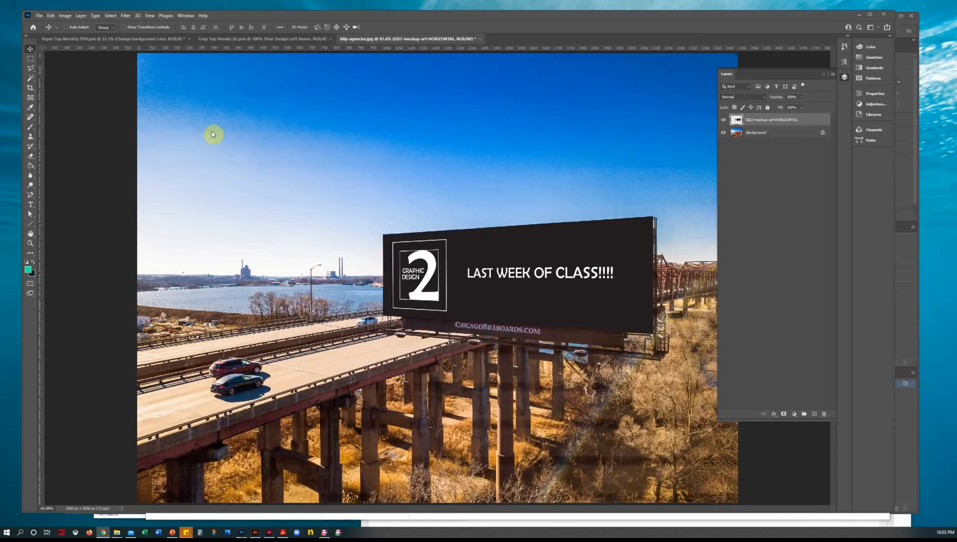
left_click(39, 15)
left_click(47, 31)
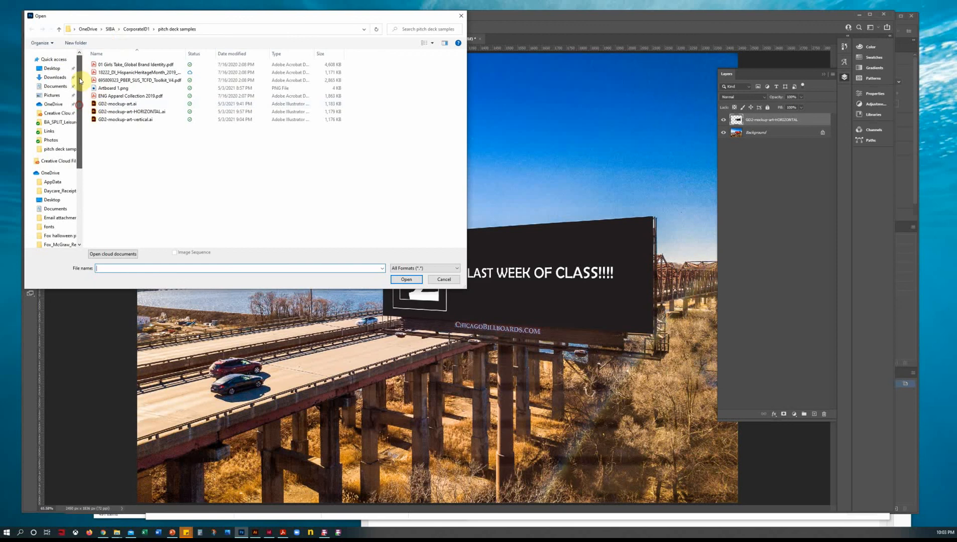
left_click(53, 77)
left_click(116, 75)
left_click(406, 279)
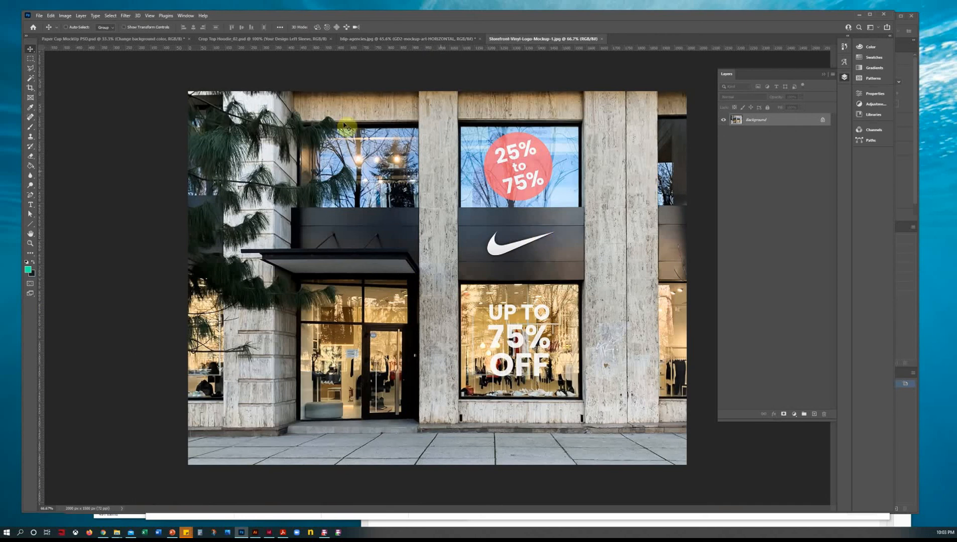
Place GD2-mockup-art.ai from the pitch deck samples folder as a linked smart object, cropped to its bounding box
left_click(39, 15)
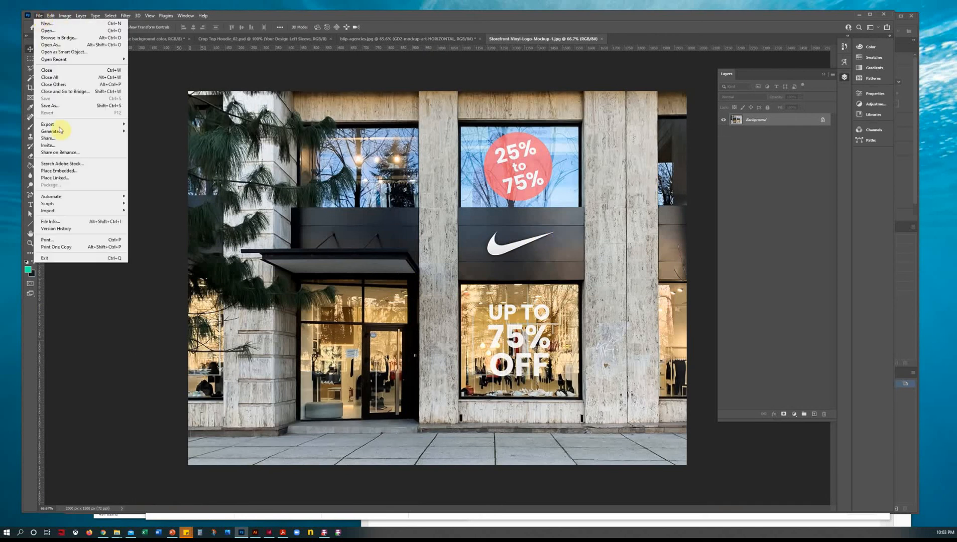
left_click(62, 180)
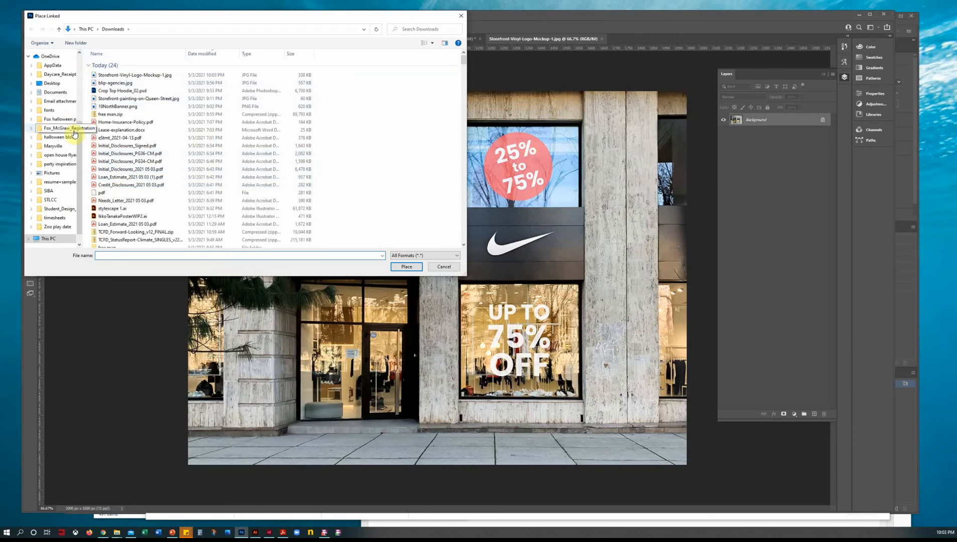
scroll(56, 135, "up", 4)
left_click(59, 149)
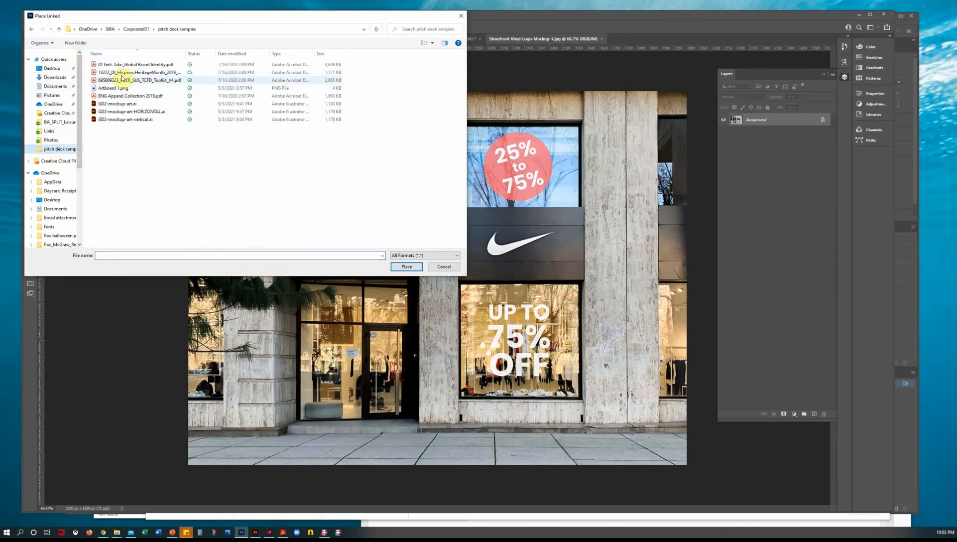
left_click(119, 105)
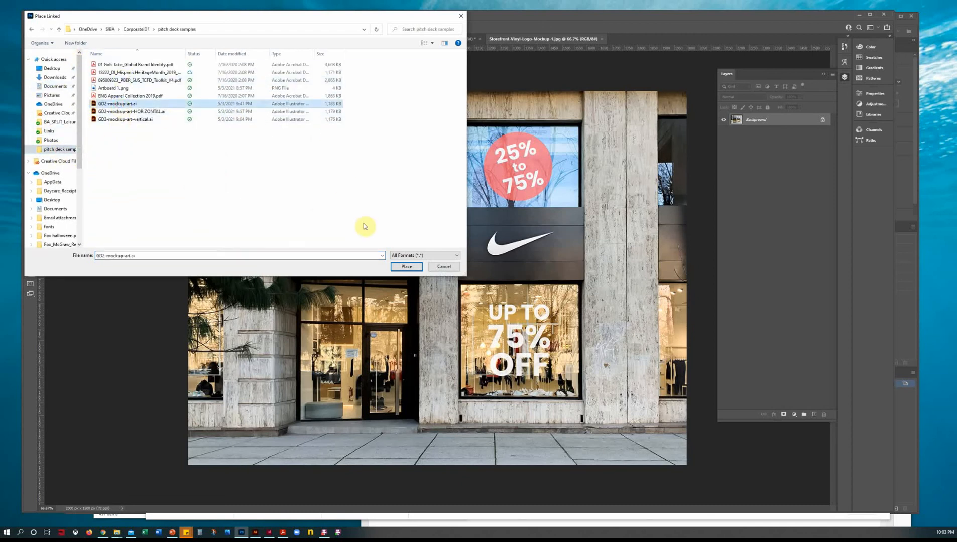
left_click(408, 267)
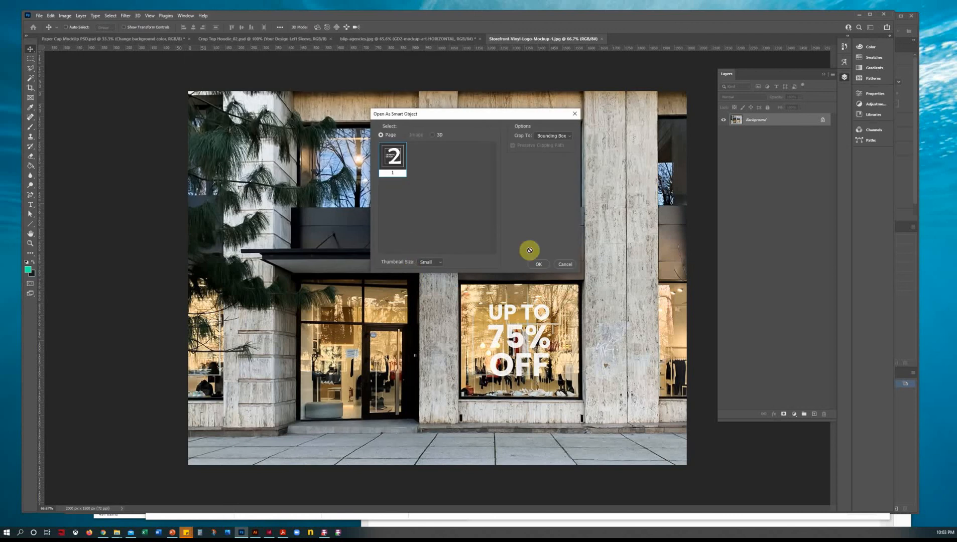
left_click(544, 268)
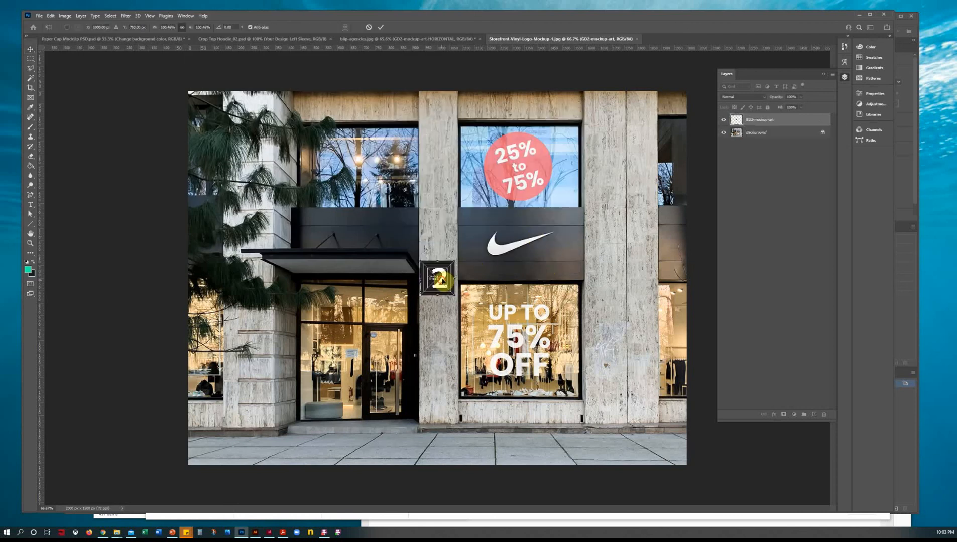
Position the placed Graphic Design 2 artwork over the middle of the Nike logo on the dark storefront sign
left_click_drag(441, 279, 521, 245)
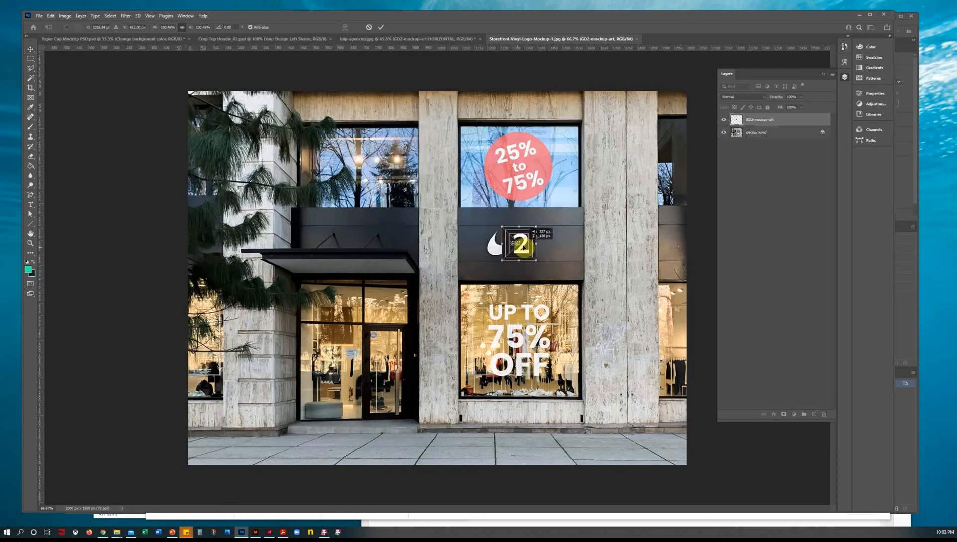
left_click(31, 243)
left_click(520, 244)
left_click(536, 267)
left_click(548, 253)
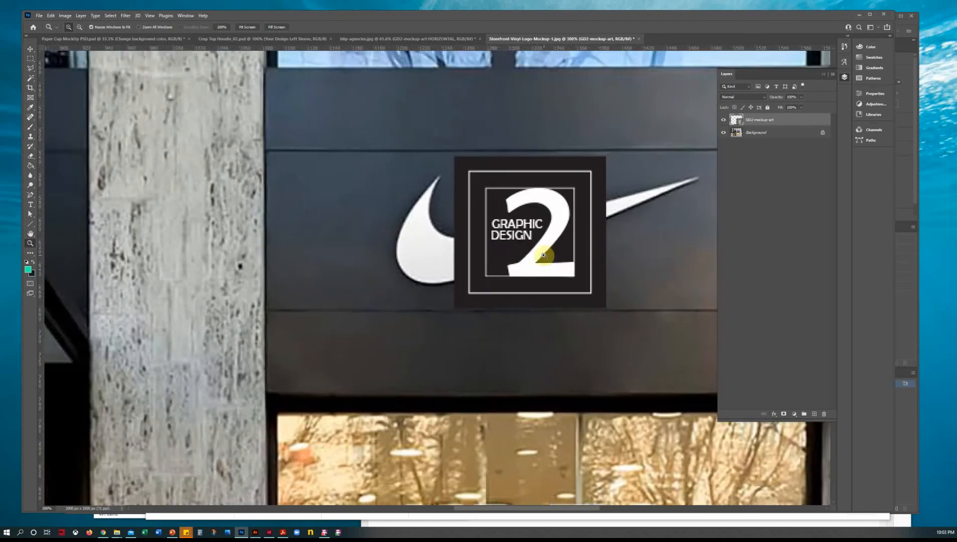
left_click_drag(558, 255, 350, 263)
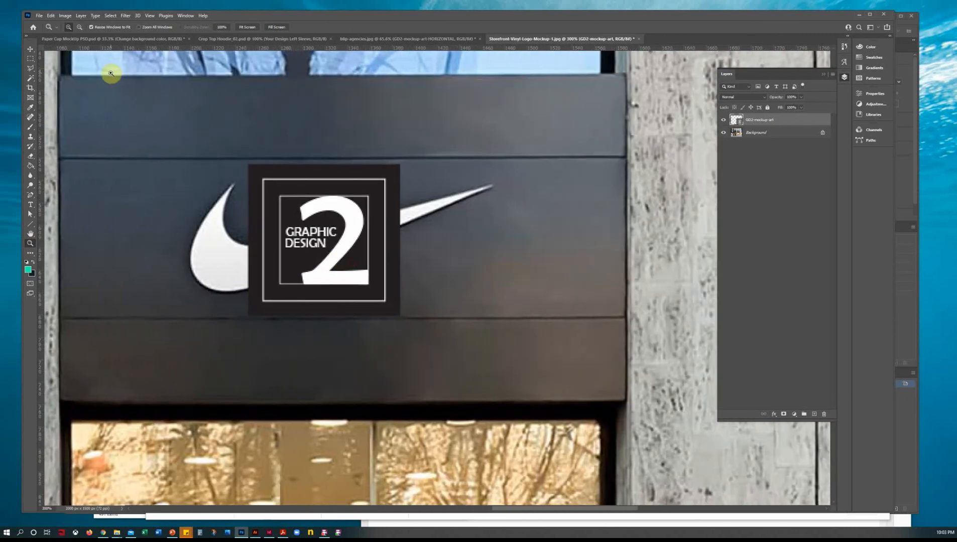
left_click(31, 49)
left_click_drag(345, 228, 353, 225)
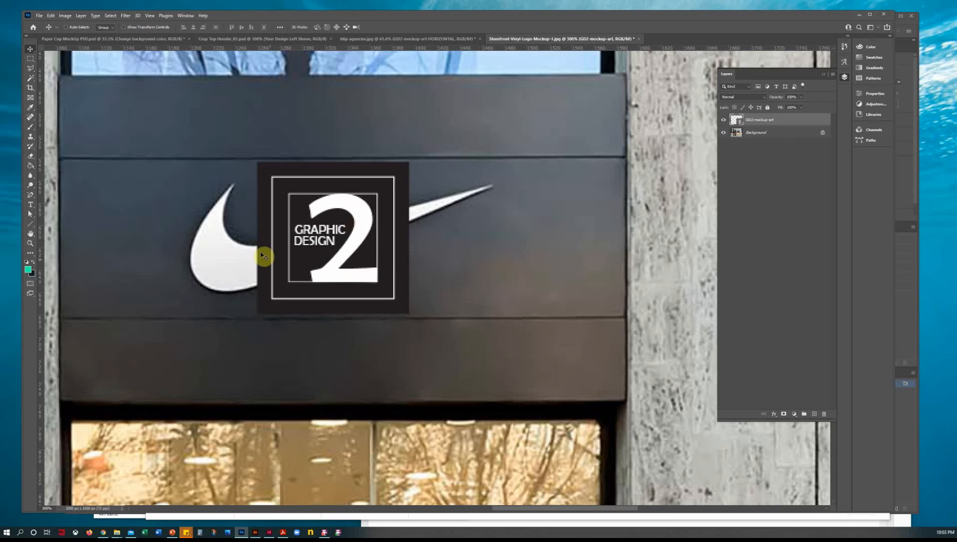
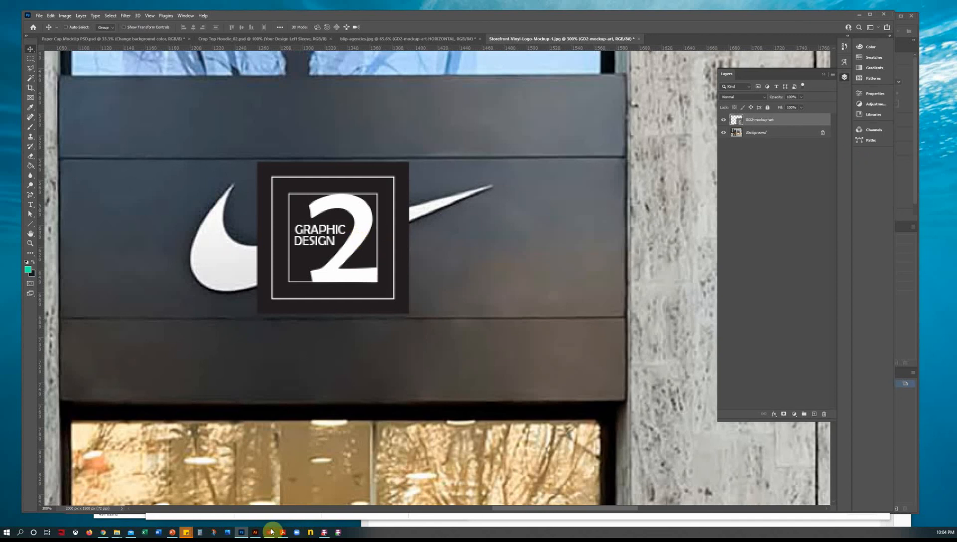
Switch to Illustrator and open the recent file GD2-mockup-art.ai
left_click(255, 532)
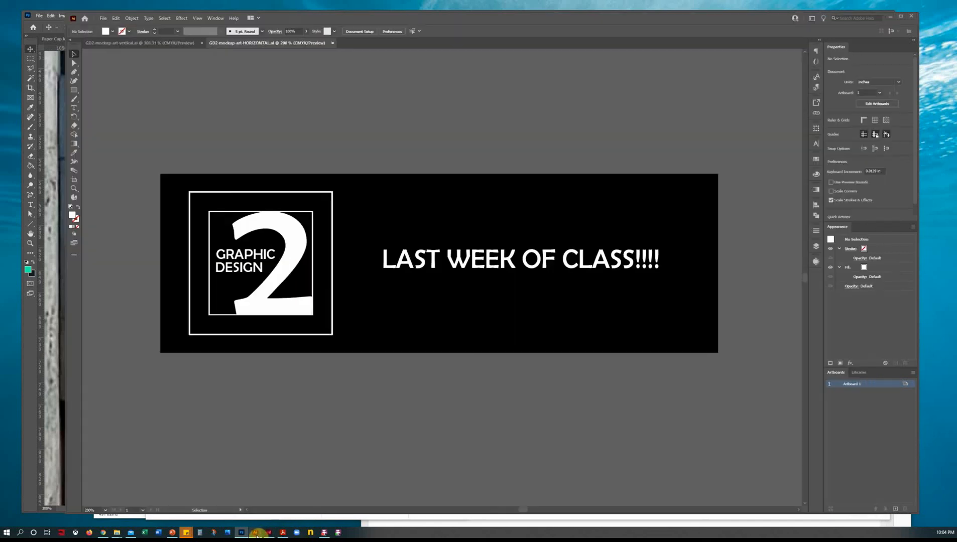
left_click(103, 18)
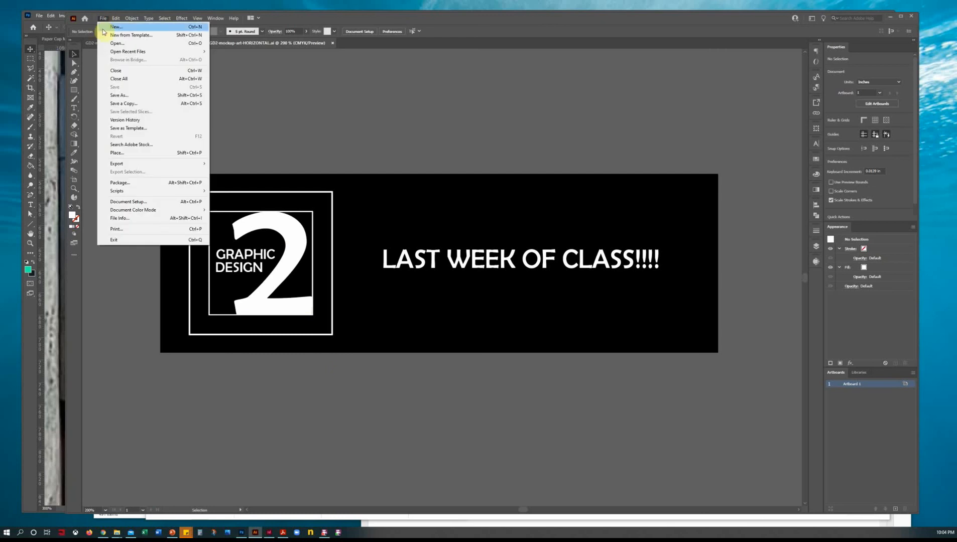
mouse_move(108, 51)
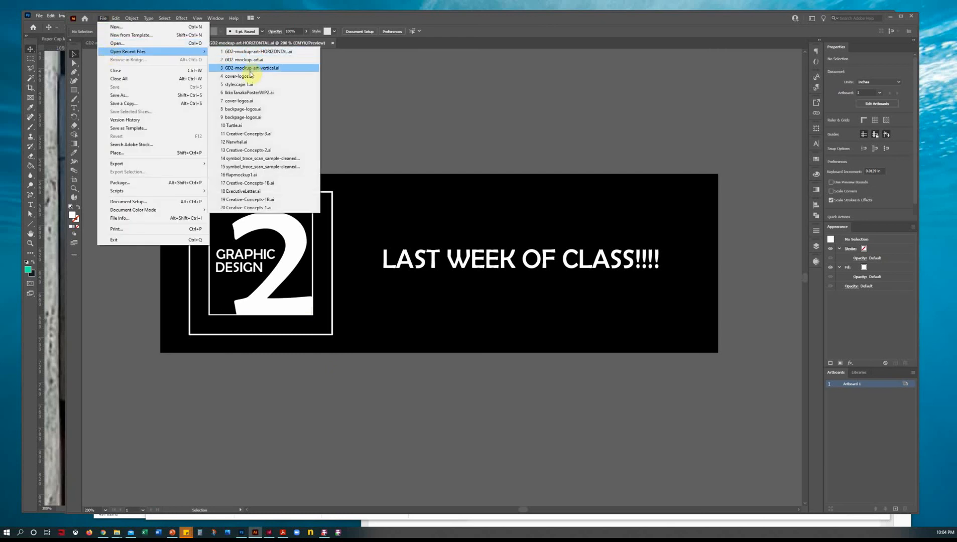
left_click(269, 59)
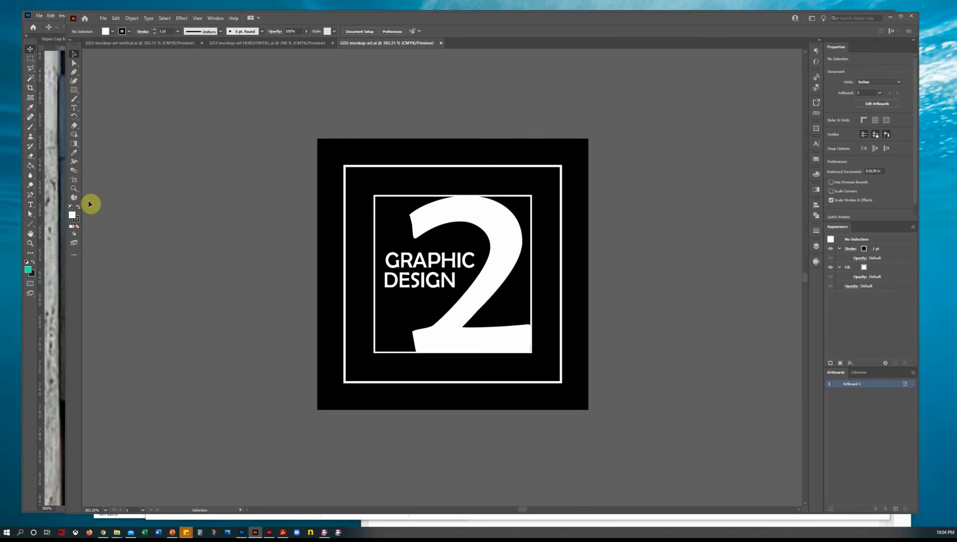
Expand Layer 1 and hide the black background rectangle at the bottom of its stack
left_click(74, 189)
left_click(458, 295, "alt")
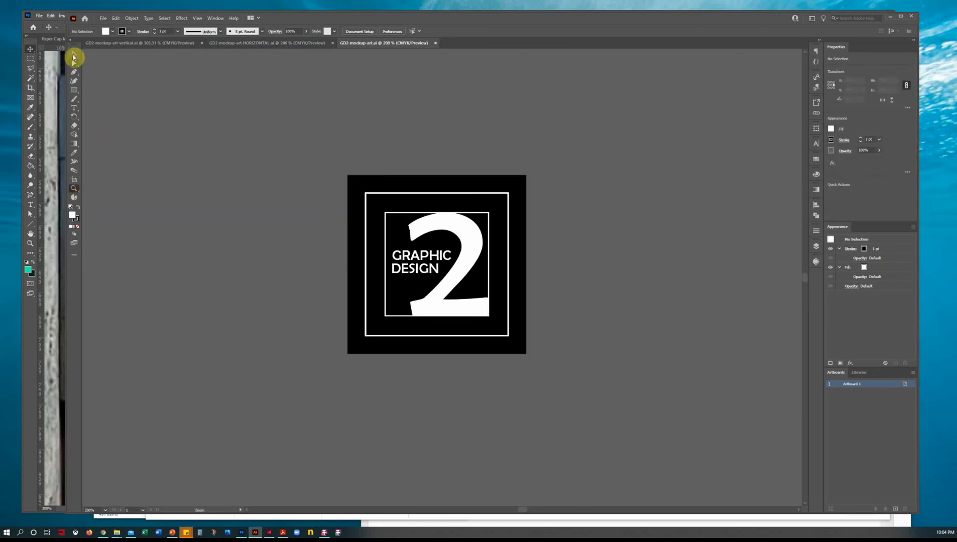
left_click(74, 54)
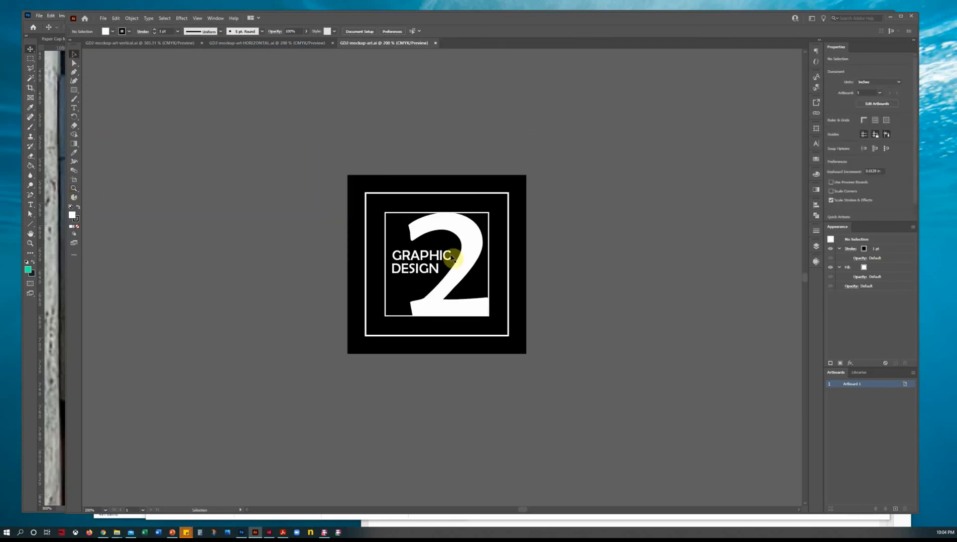
left_click(817, 247)
left_click(732, 199)
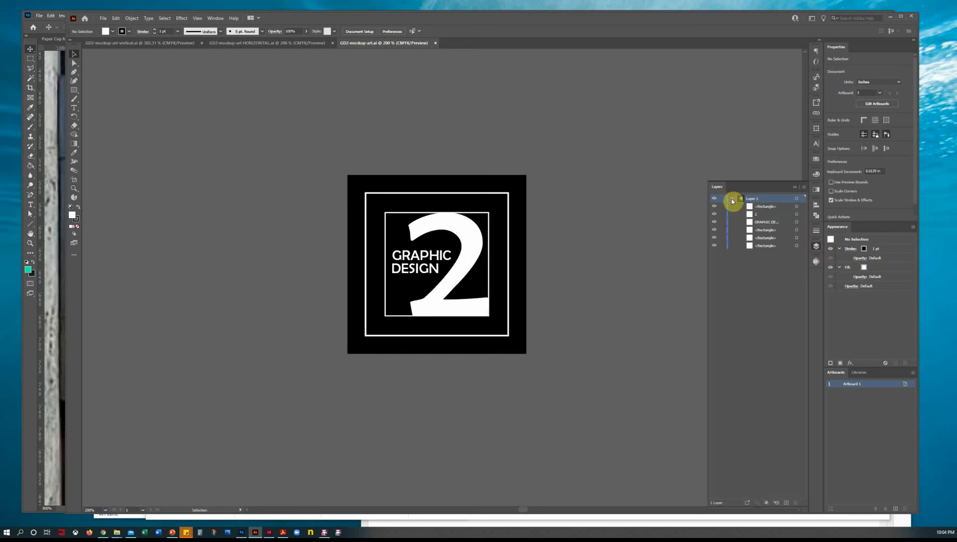
left_click(714, 245)
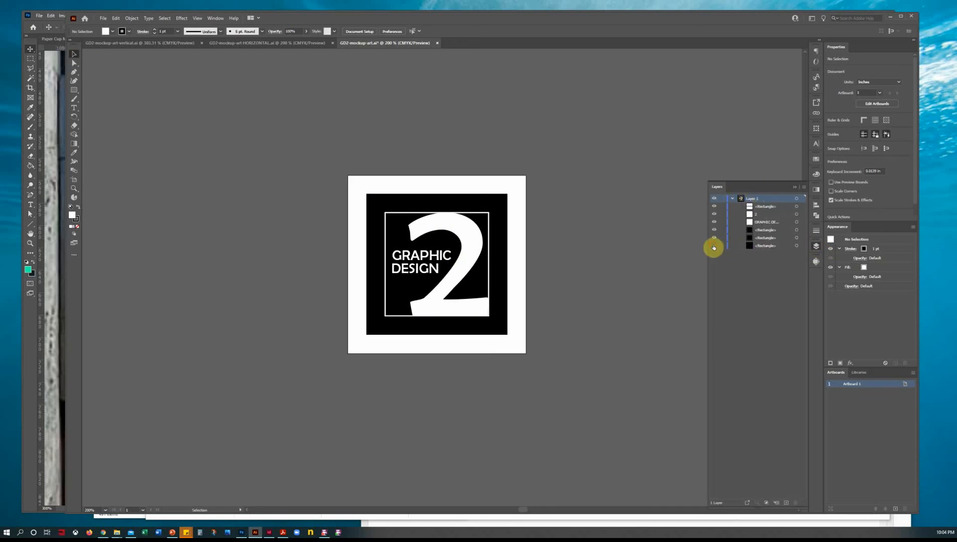
Set the fill to None on the outer and inner frame rectangles, keeping their white strokes
left_click(796, 237)
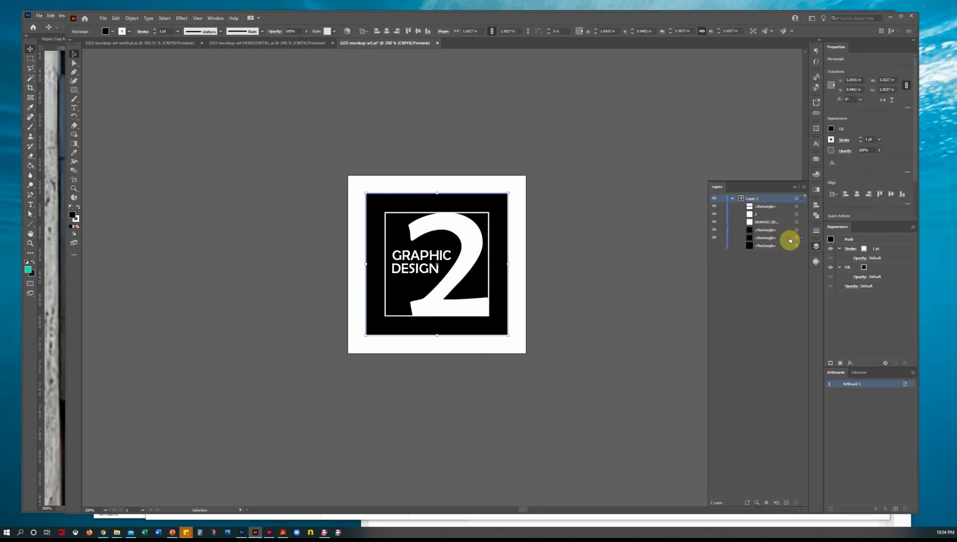
left_click(74, 226)
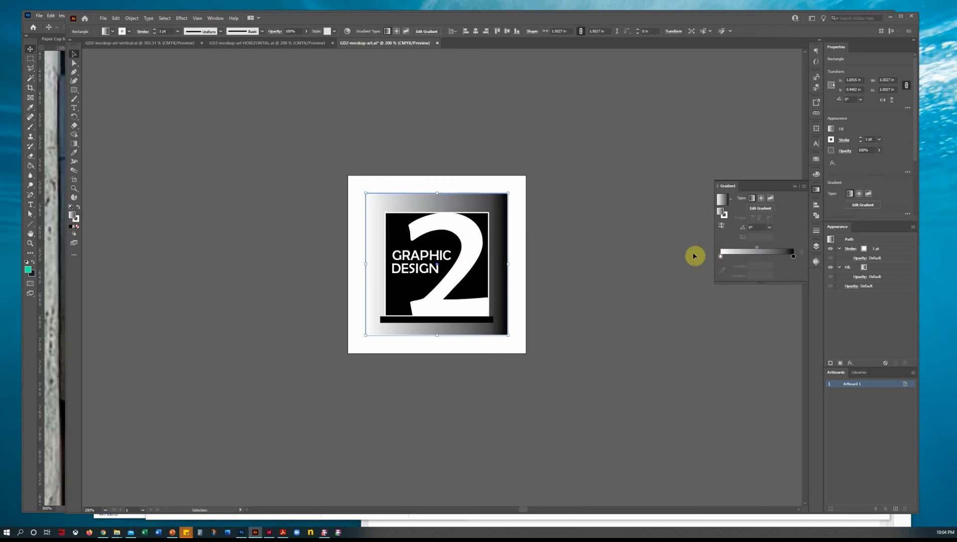
left_click(77, 226)
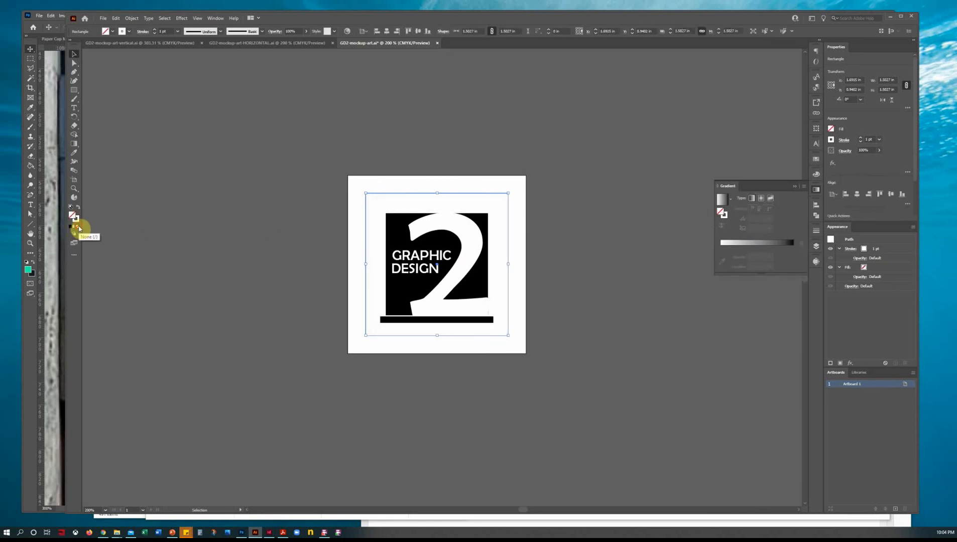
left_click(816, 246)
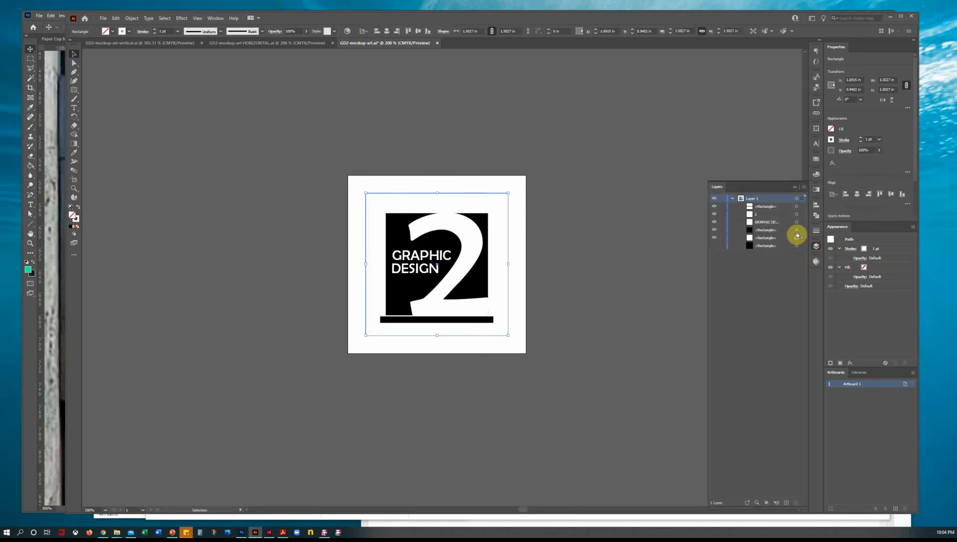
left_click(797, 230)
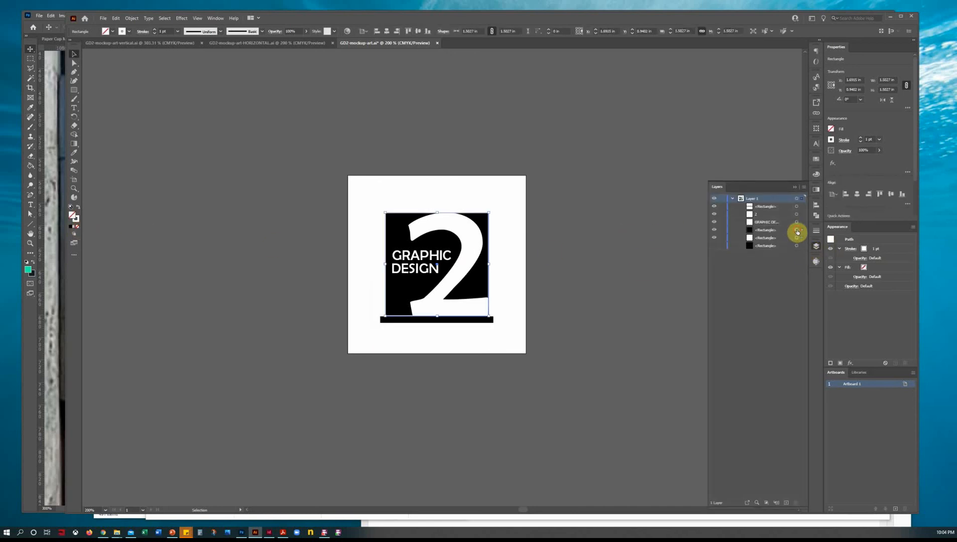
left_click(77, 228)
left_click(605, 338)
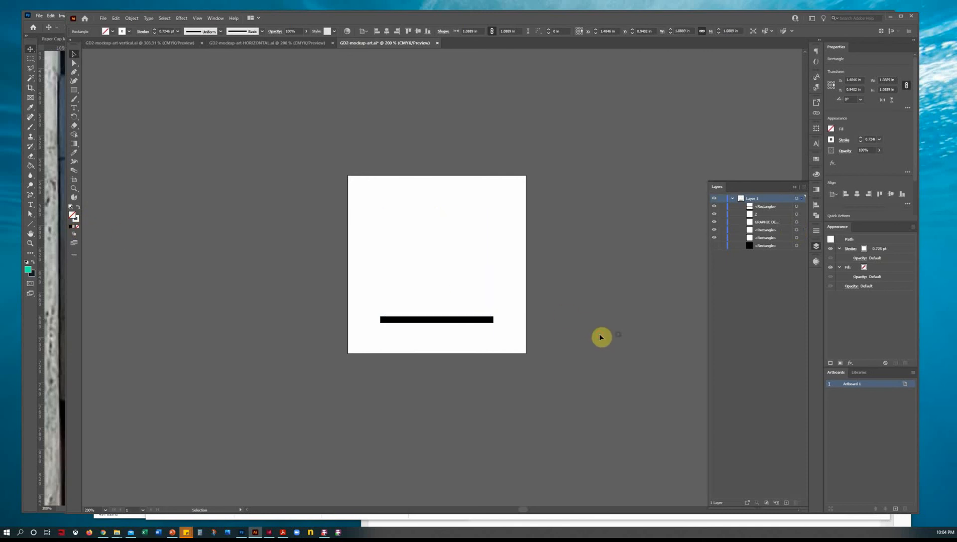
Delete the black bar below the 2 and the hidden black background rectangle
left_click(473, 324)
key("Delete")
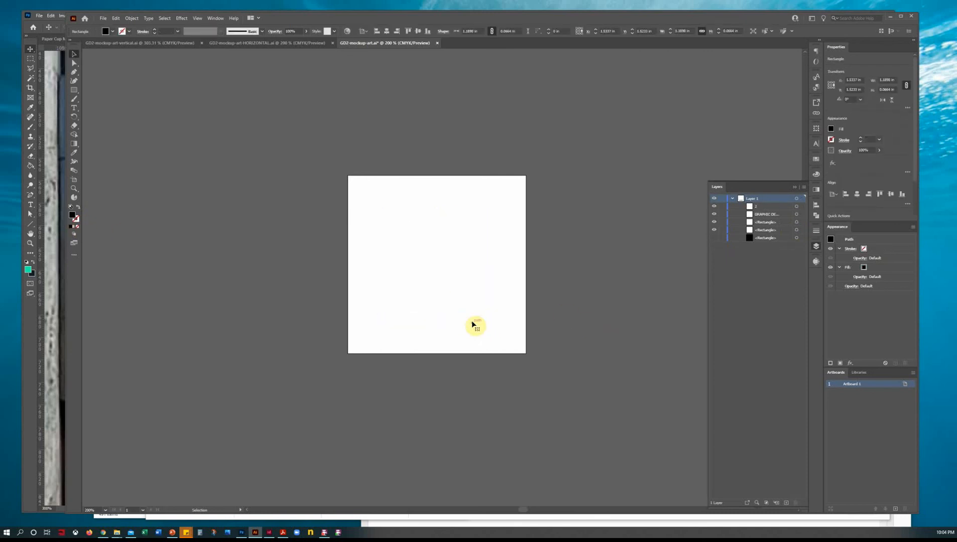
left_click(779, 238)
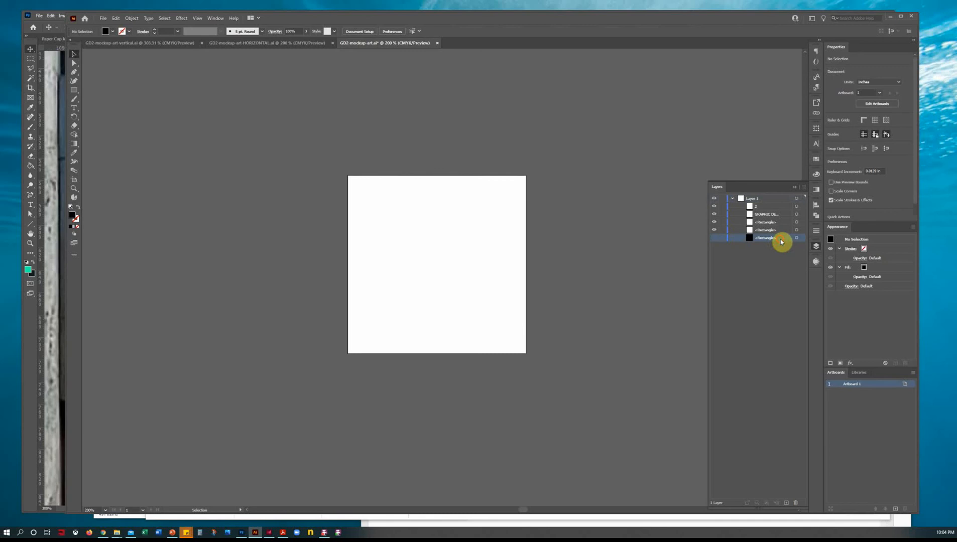
left_click(796, 502)
Show the white artwork in Outline view
left_click(103, 19)
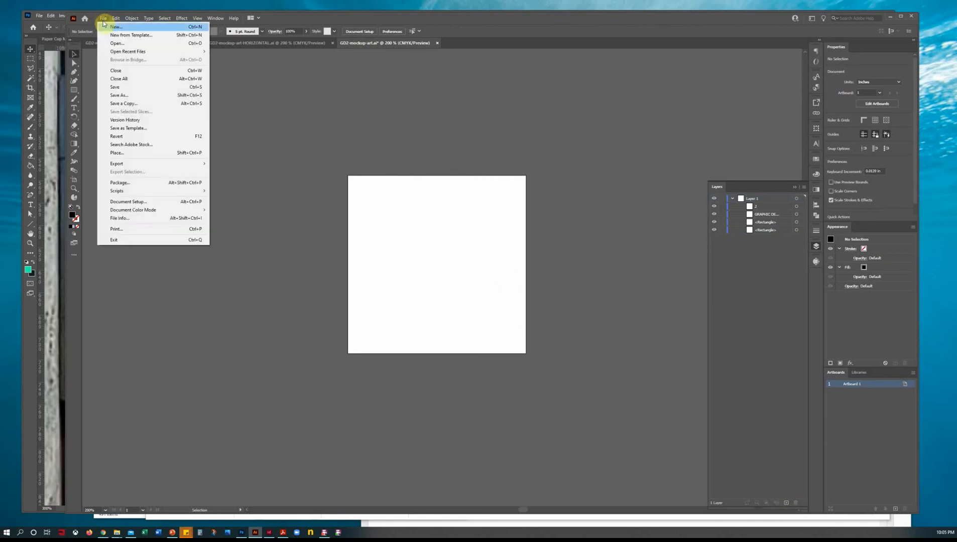
left_click(106, 26)
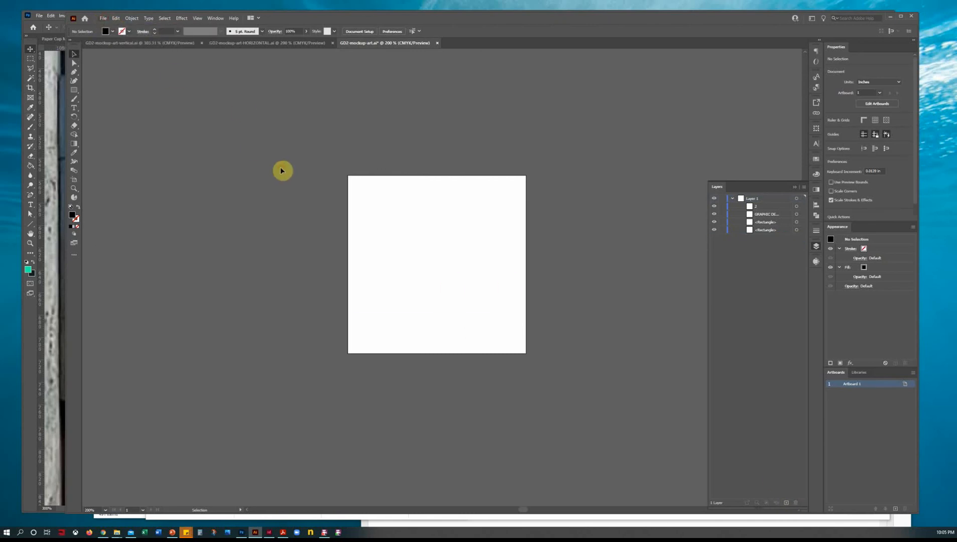
key("ctrl+y")
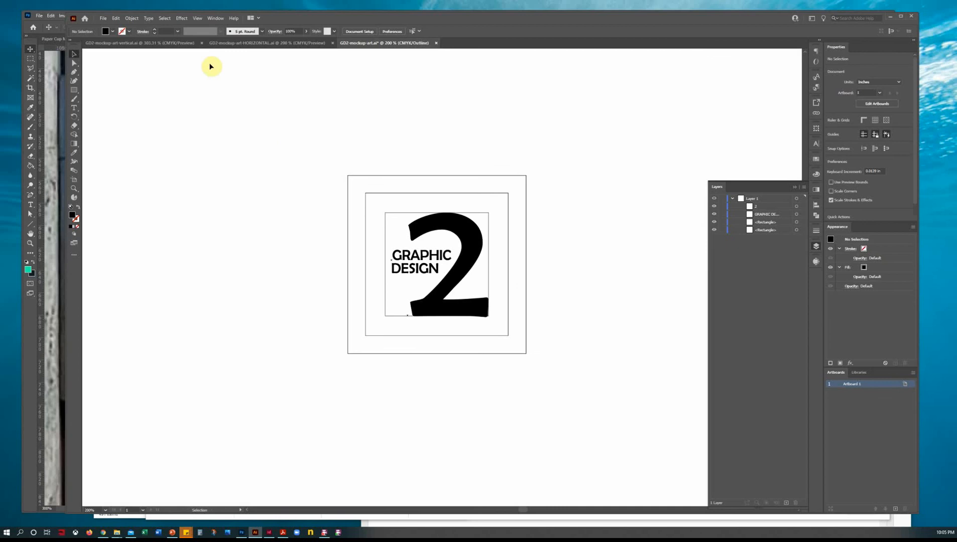
Save the artwork as a separate Illustrator 2020 file with a name beginning GD2-mockup-art-whi, and return to Photoshop
left_click(106, 20)
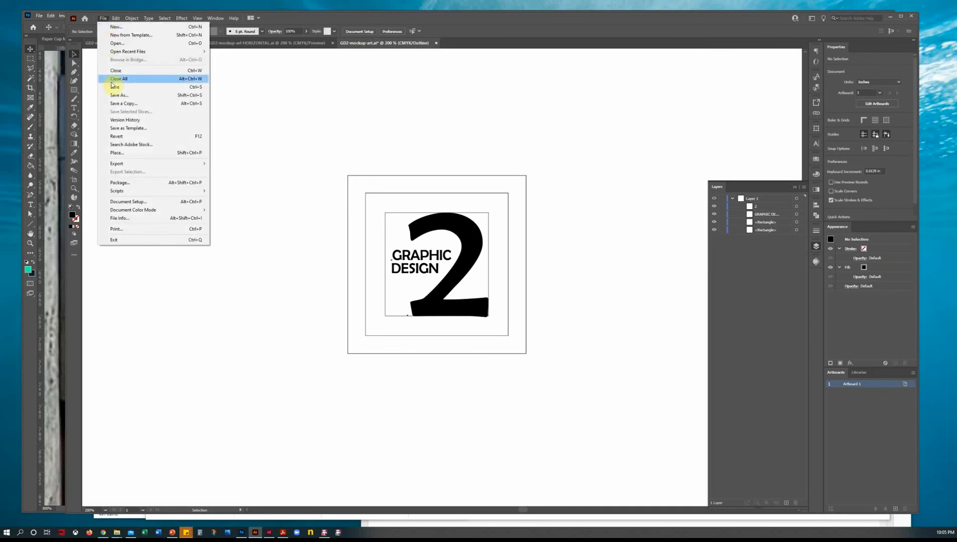
left_click(116, 95)
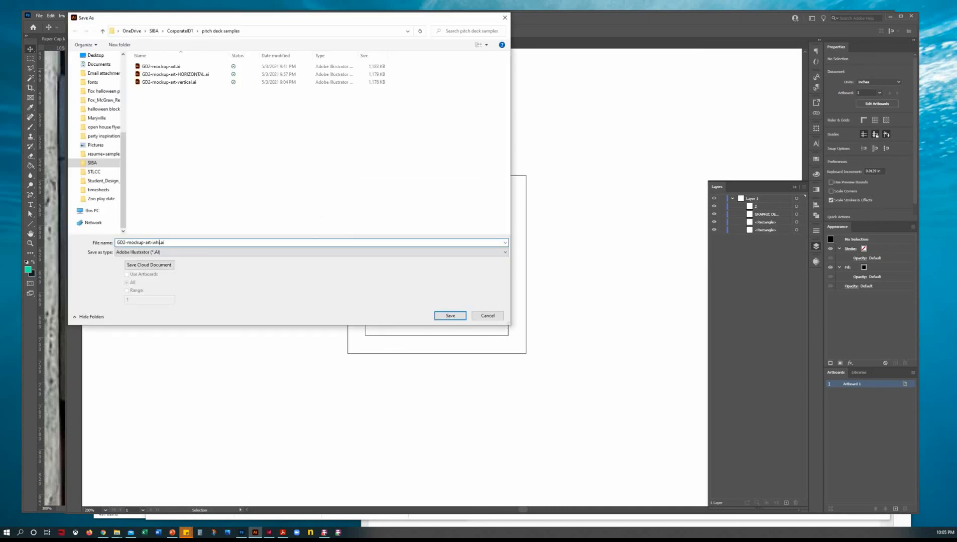
key("Return")
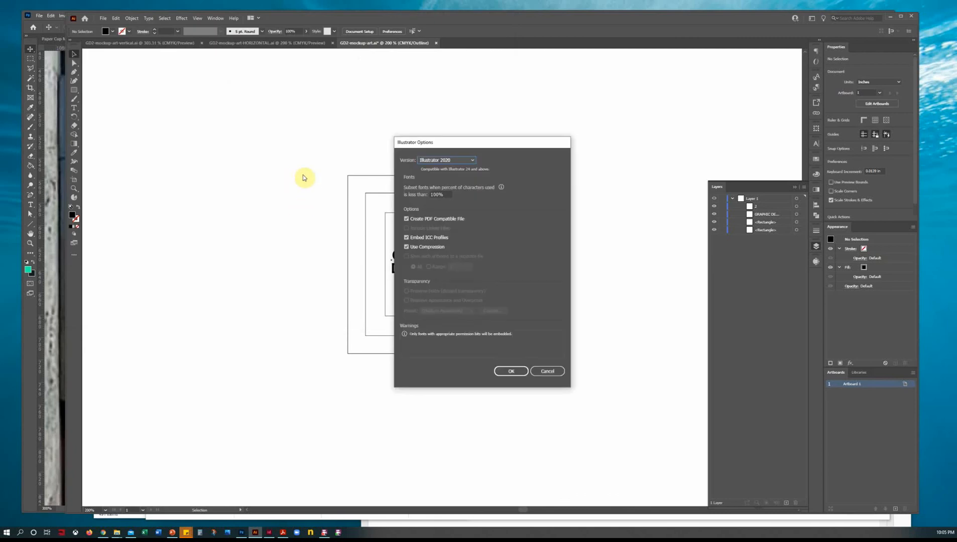
left_click(511, 374)
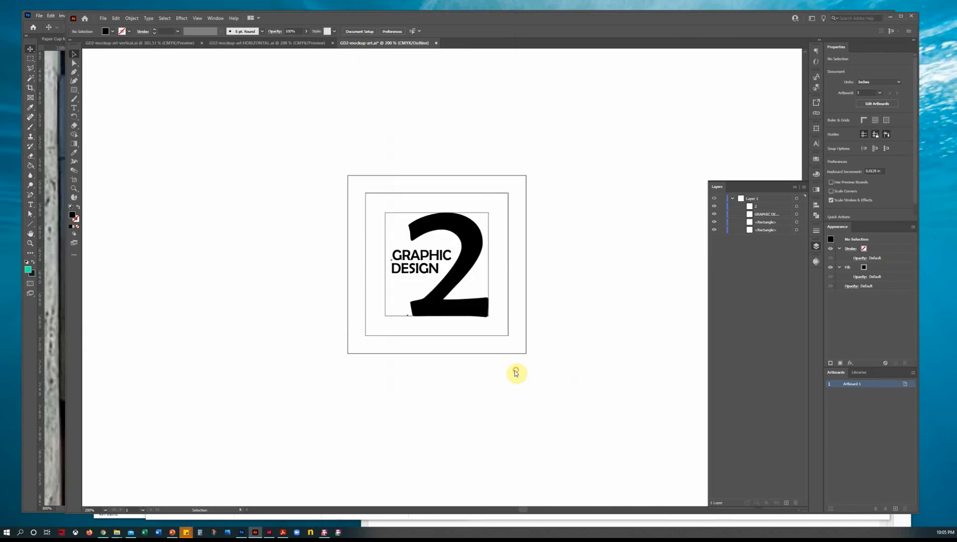
left_click(242, 533)
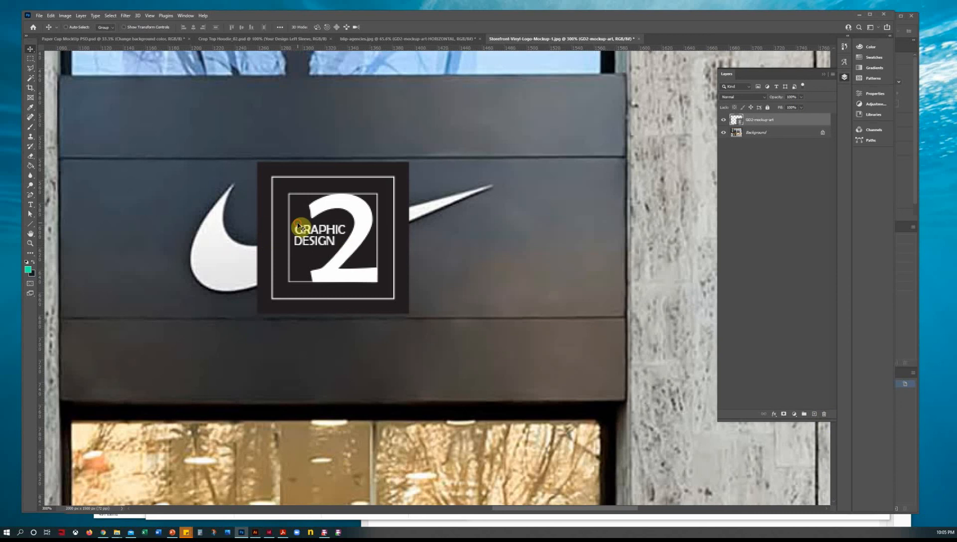
Delete the old artwork layer from the storefront photo and place GD2-mockup-art-white.ai as a linked file
left_click(824, 414)
left_click(421, 196)
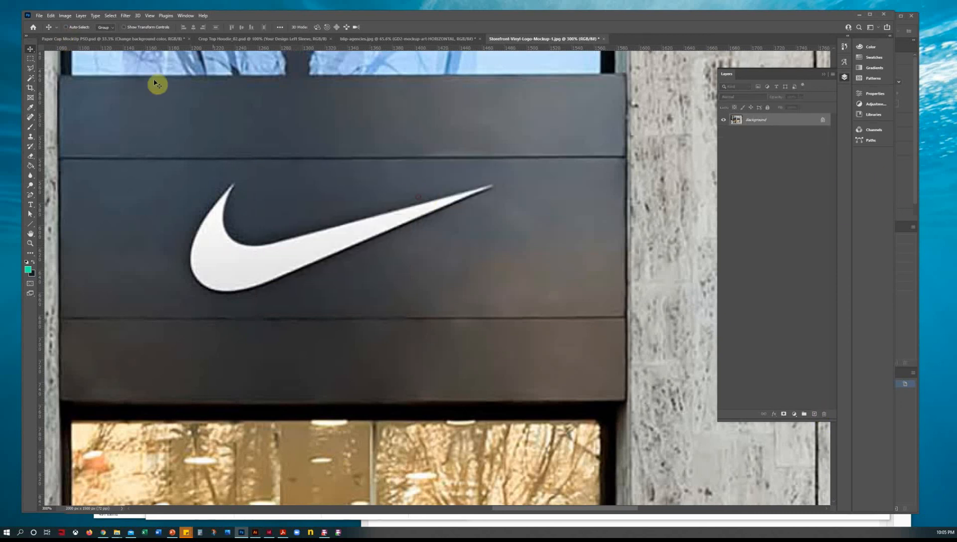
left_click(41, 17)
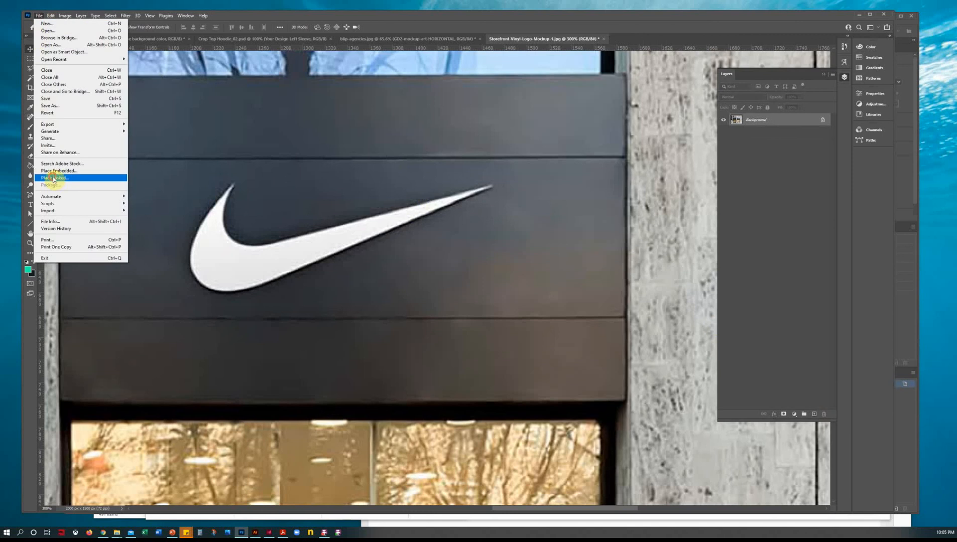
left_click(53, 180)
double_click(133, 127)
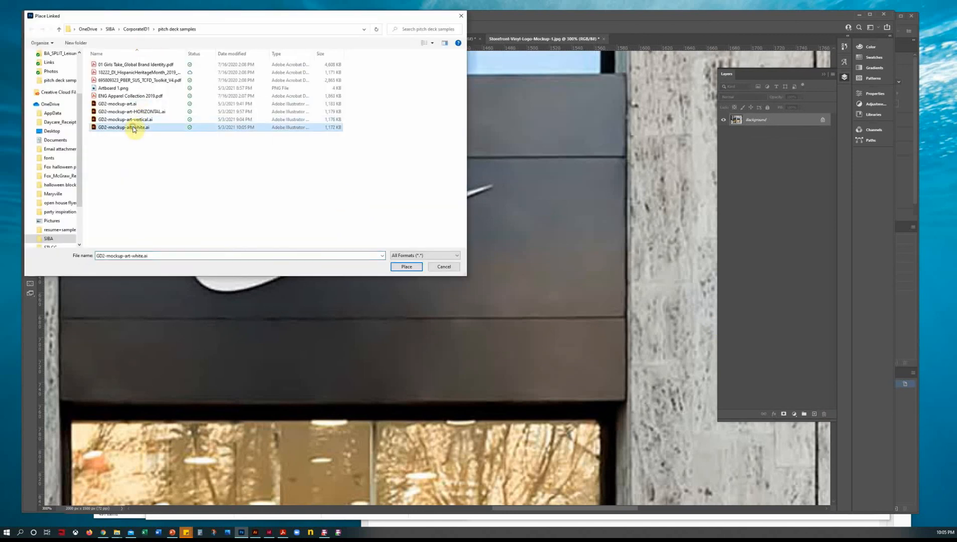
left_click(539, 265)
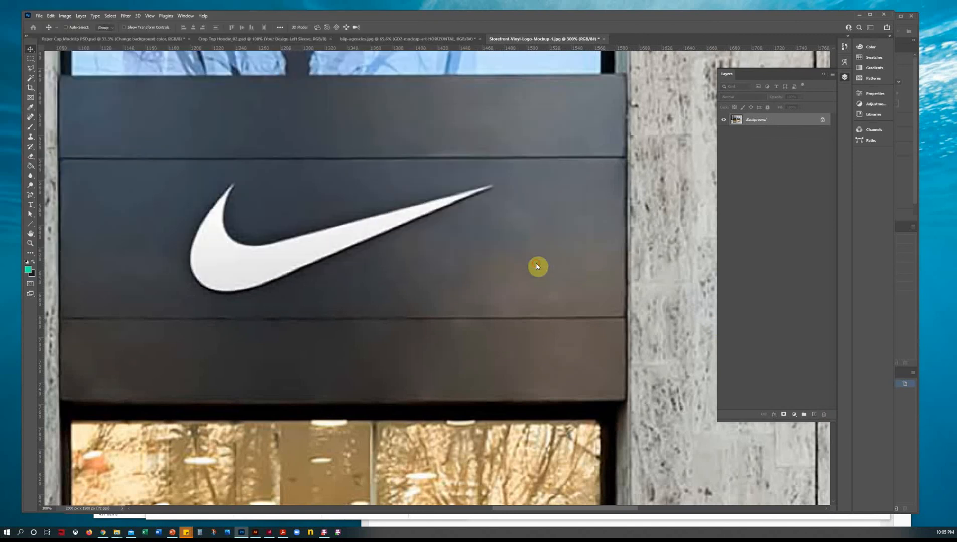
Scale the white artwork up slightly and center it vertically over the swoosh, between the seams of the sign's middle panel
left_click_drag(455, 275, 347, 234)
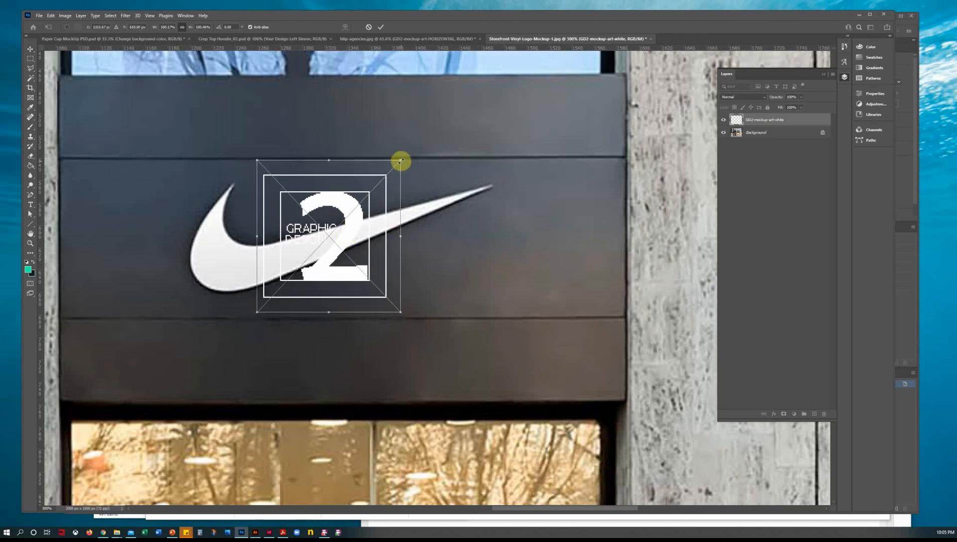
left_click_drag(400, 162, 417, 157)
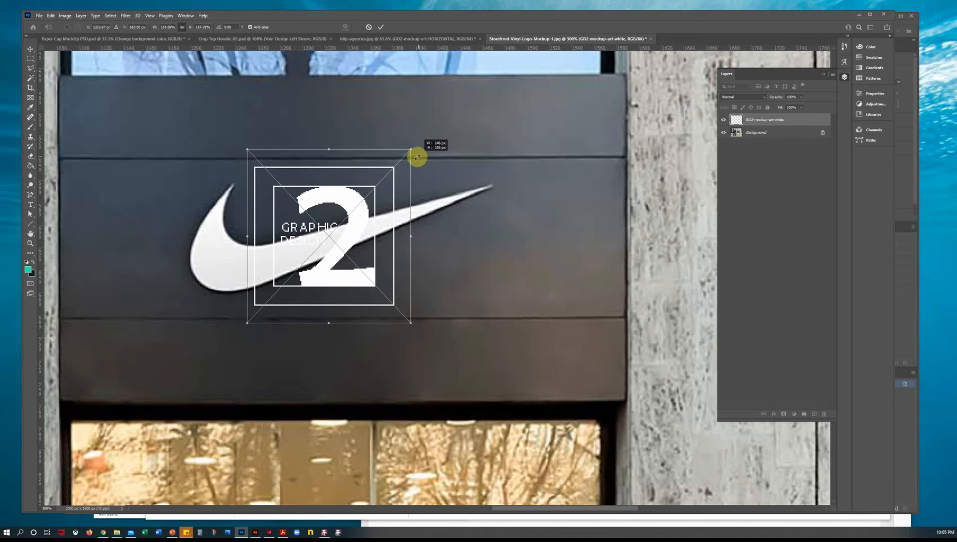
left_click(381, 26)
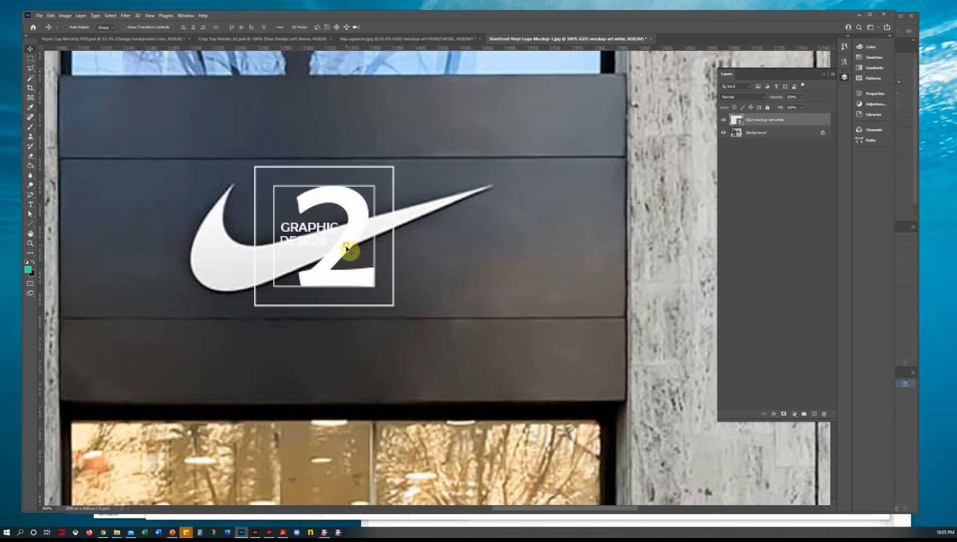
left_click_drag(347, 249, 346, 253)
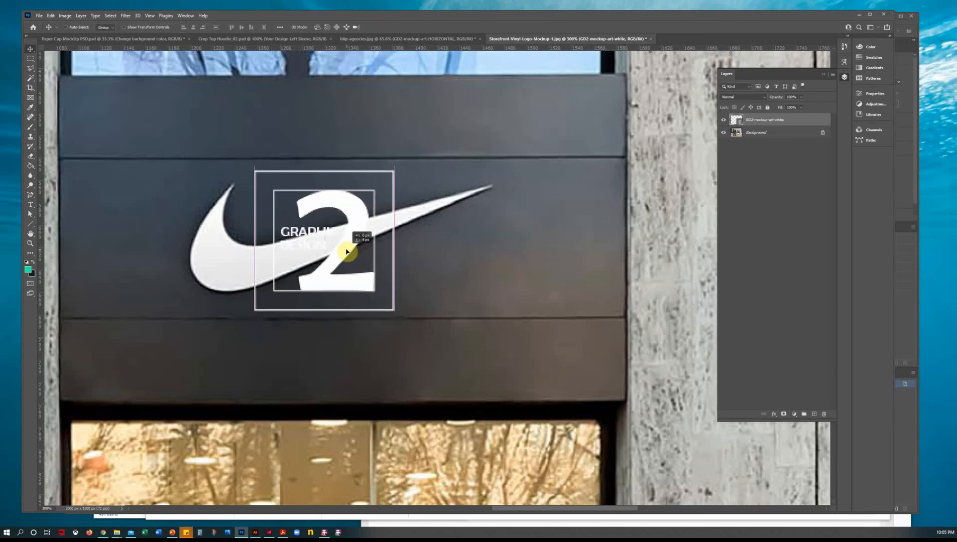
Add a tight black Multiply drop shadow to the white artwork layer, adjusting its angle, reducing distance and size to 1 px, and raising opacity
double_click(805, 121)
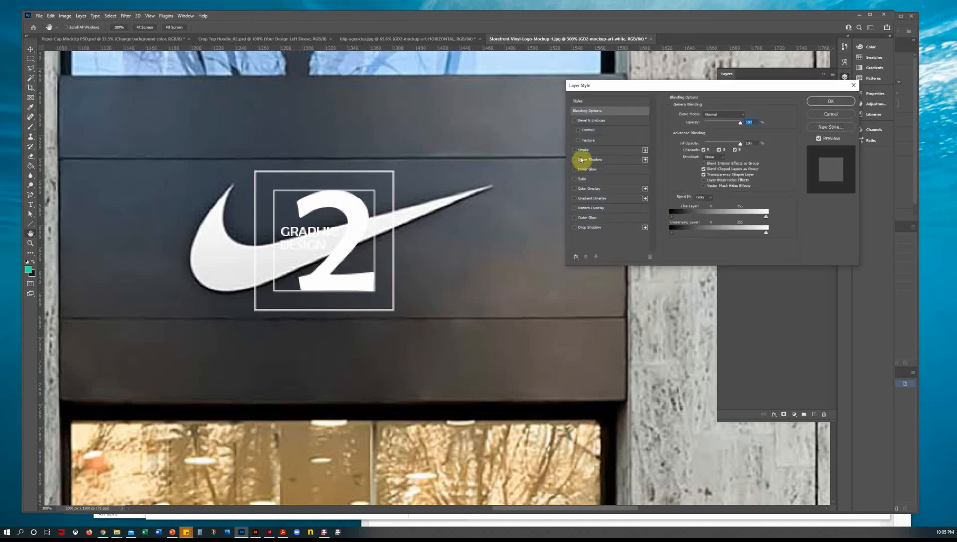
left_click(588, 228)
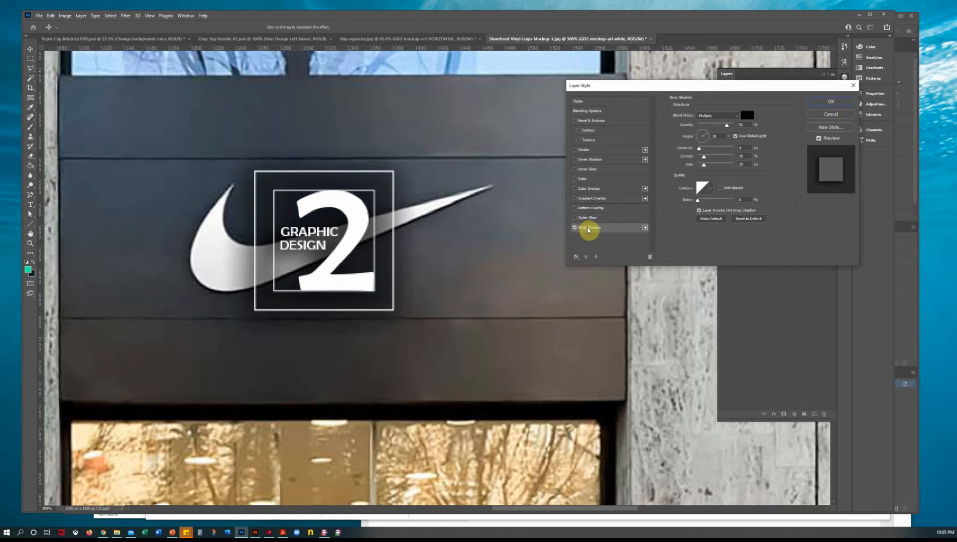
left_click_drag(704, 168, 700, 168)
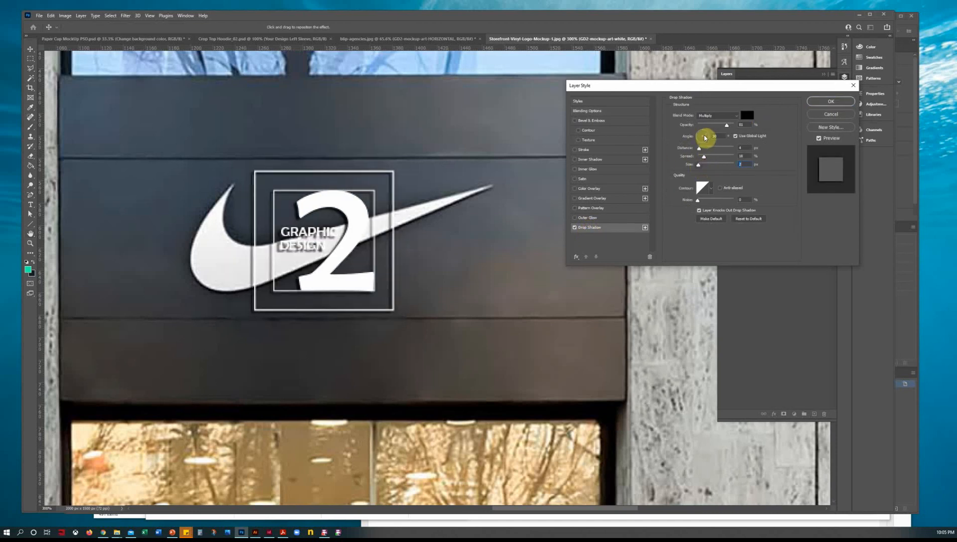
left_click(703, 135)
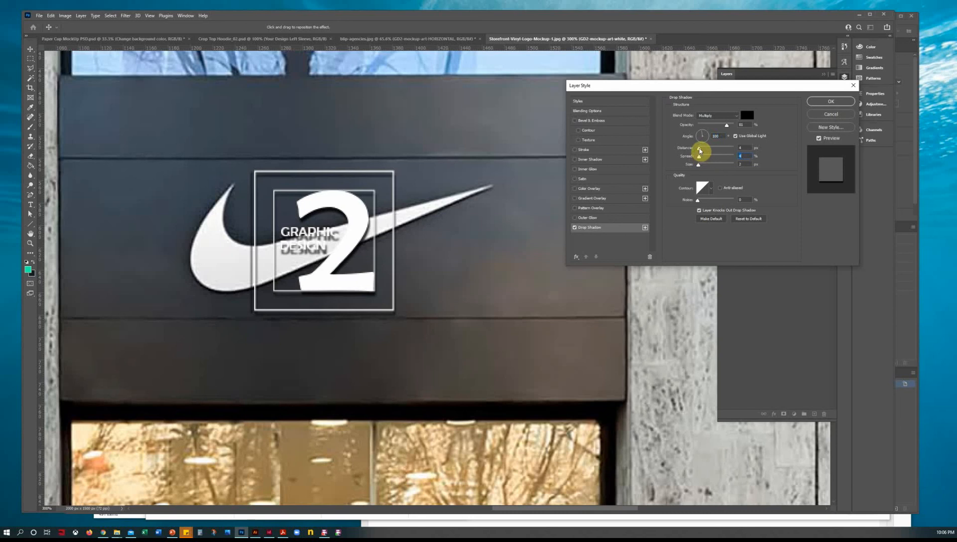
left_click_drag(700, 150, 700, 150)
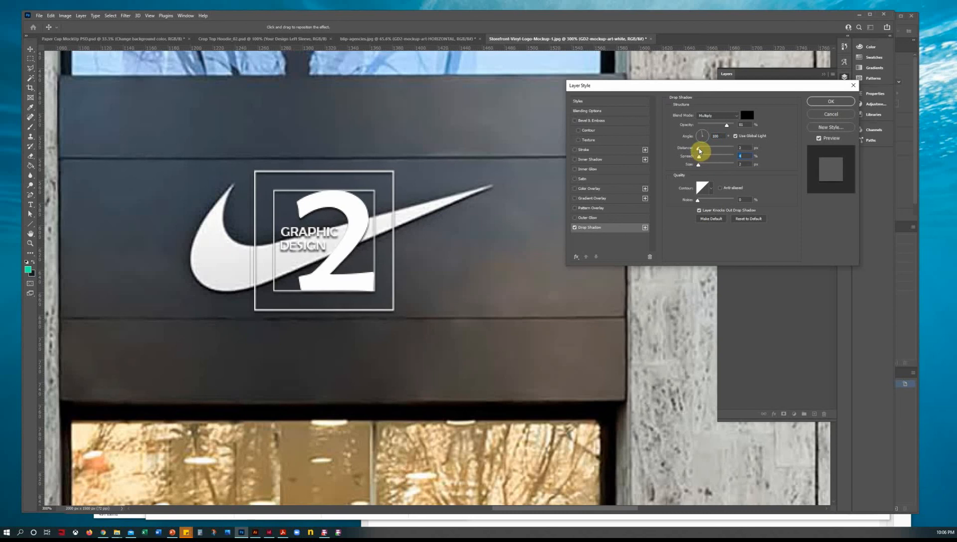
left_click_drag(699, 164, 699, 152)
left_click(700, 158)
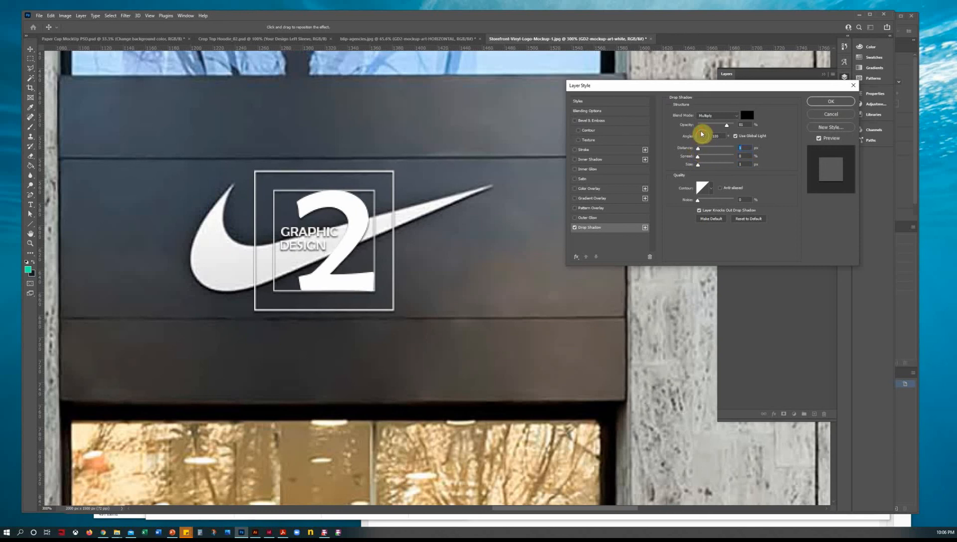
left_click(700, 134)
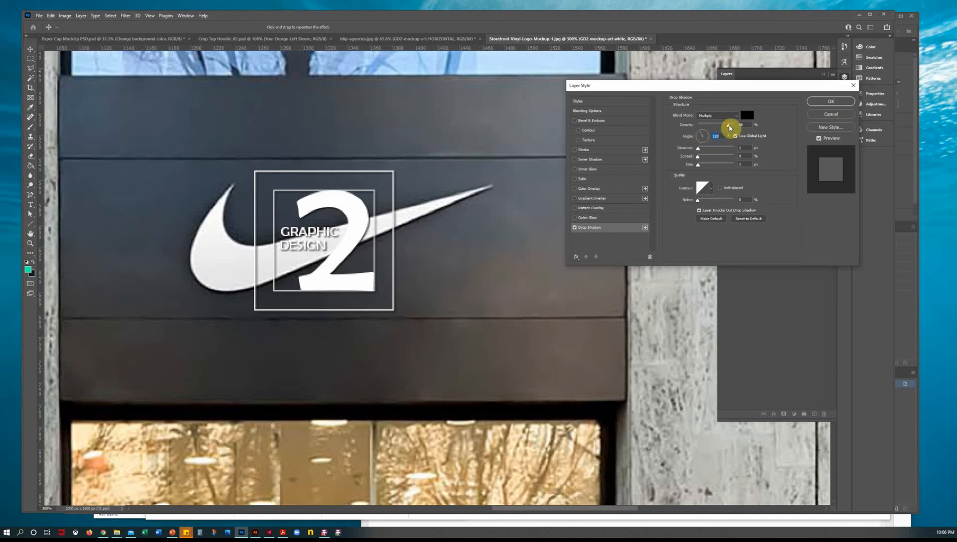
left_click_drag(729, 127, 740, 125)
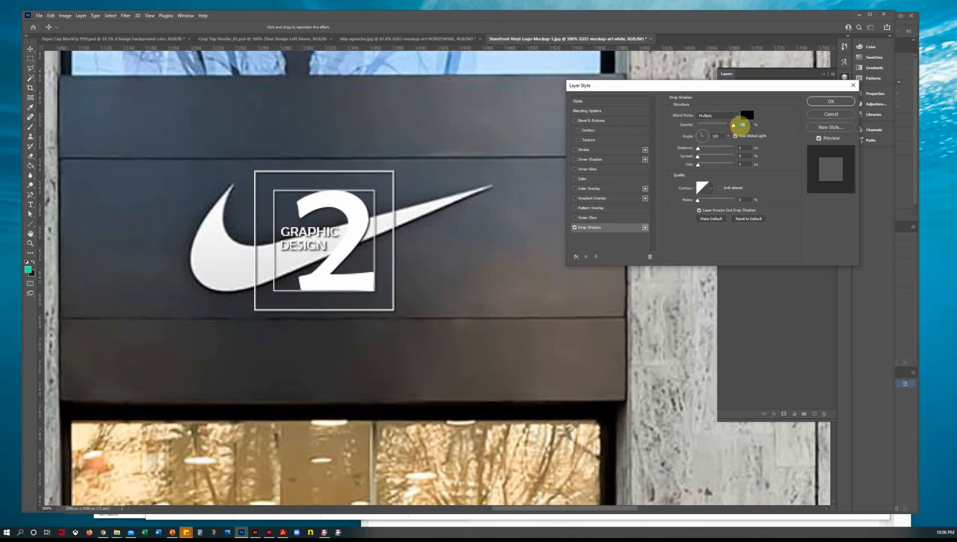
left_click(823, 102)
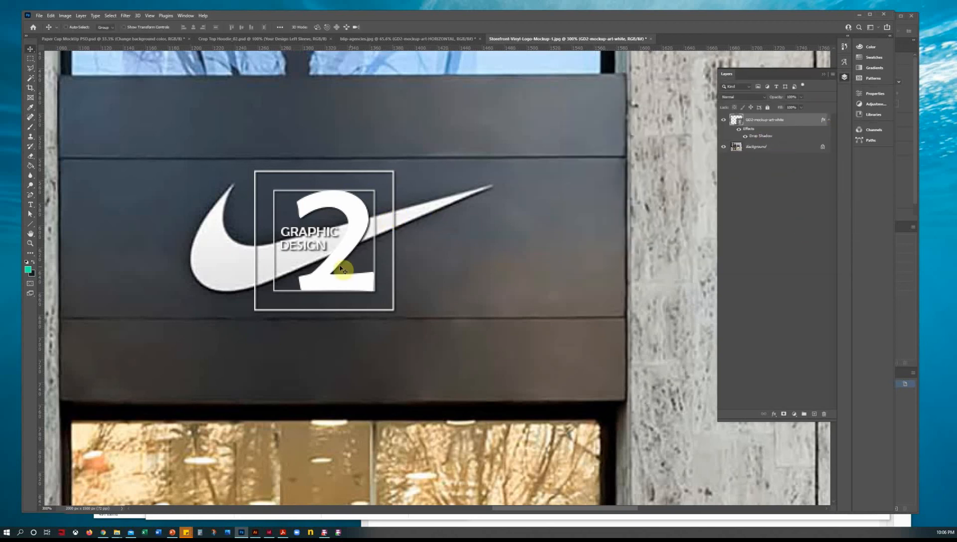
Duplicate the storefront photo's Background layer
left_click(31, 243)
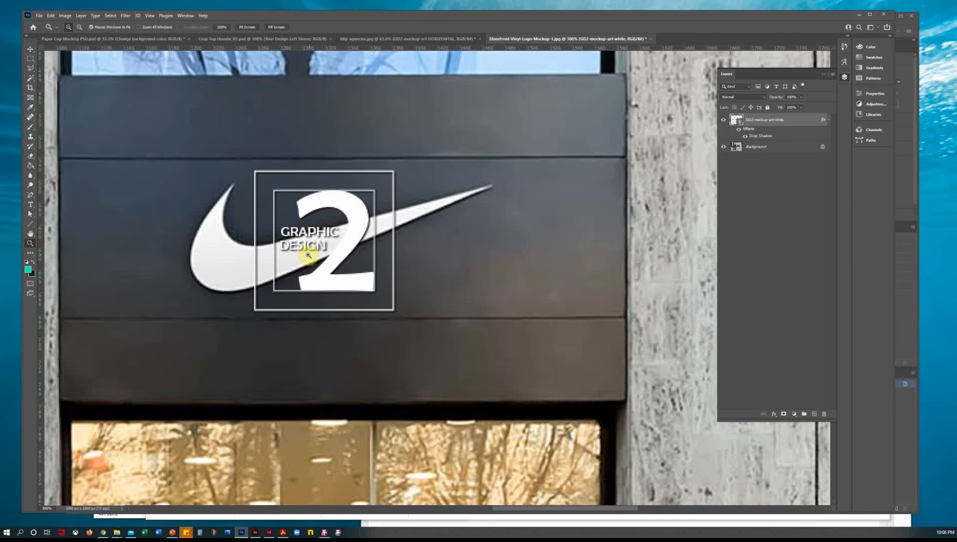
left_click(378, 255)
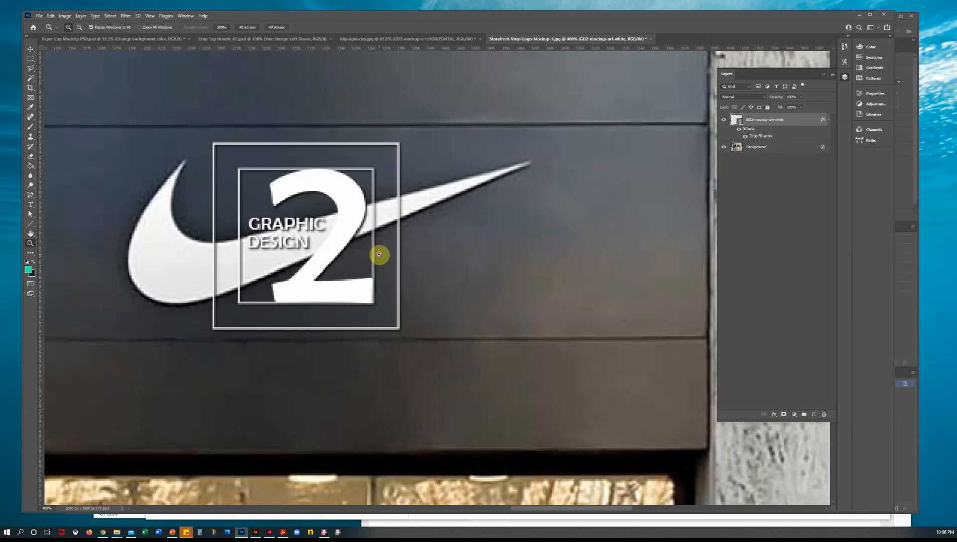
left_click(405, 256)
left_click(405, 256, "alt")
left_click(405, 256, "alt")
left_click(405, 256, "alt")
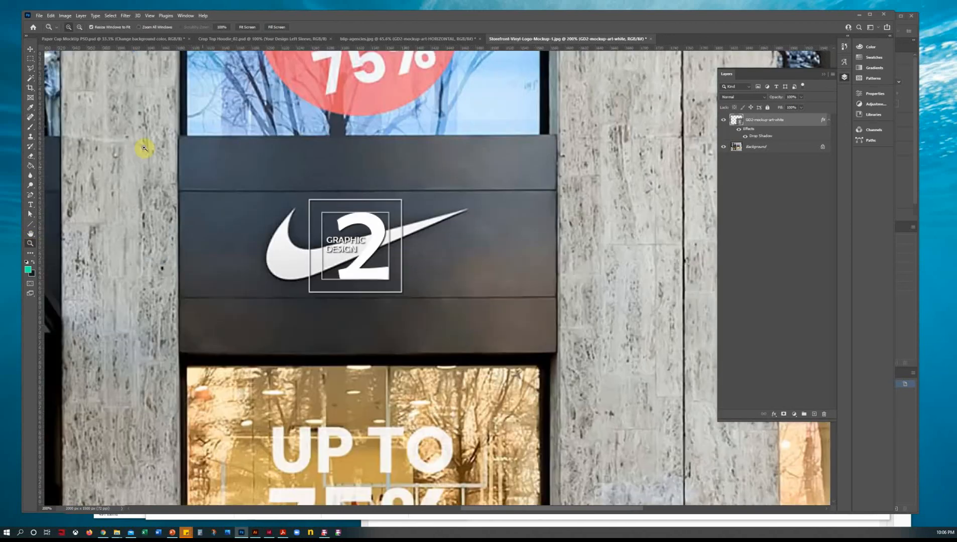
left_click(30, 49)
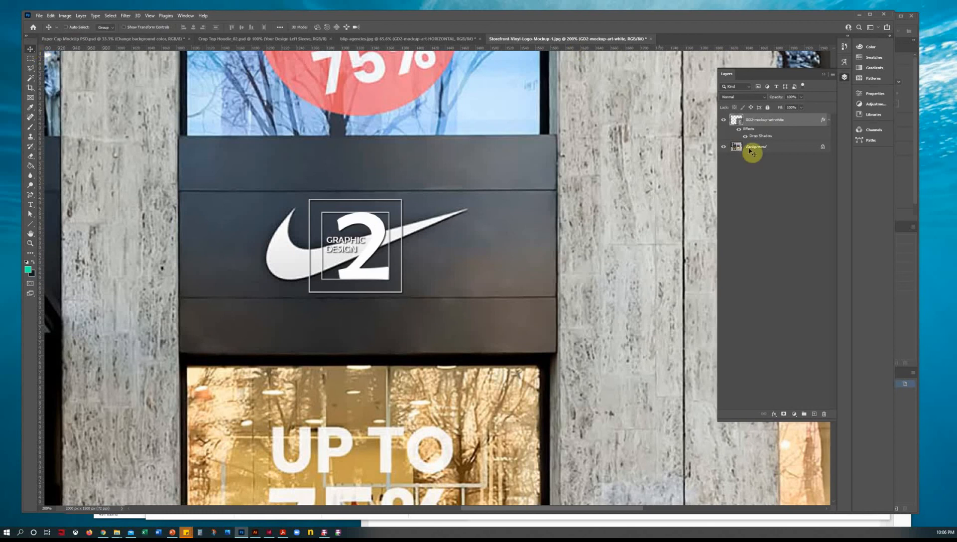
left_click(784, 147)
right_click(788, 149)
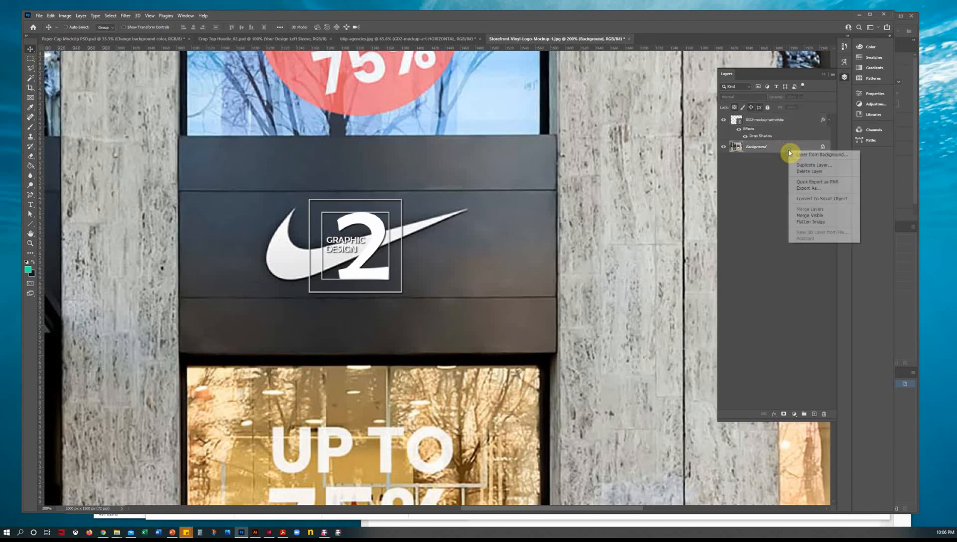
left_click(812, 166)
left_click(535, 156)
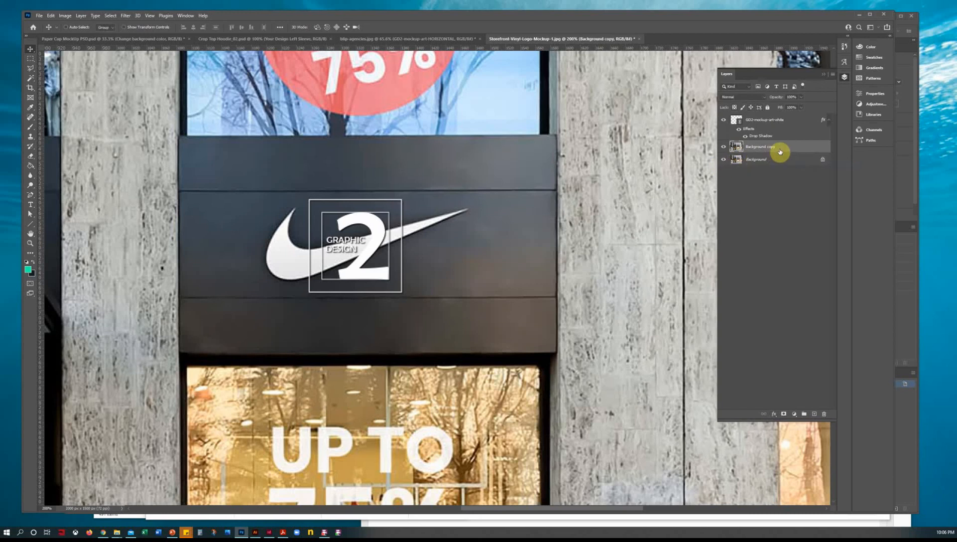
Set up the Clone Stamp tool with a soft brush of about 34 px for the Background copy layer
key("s")
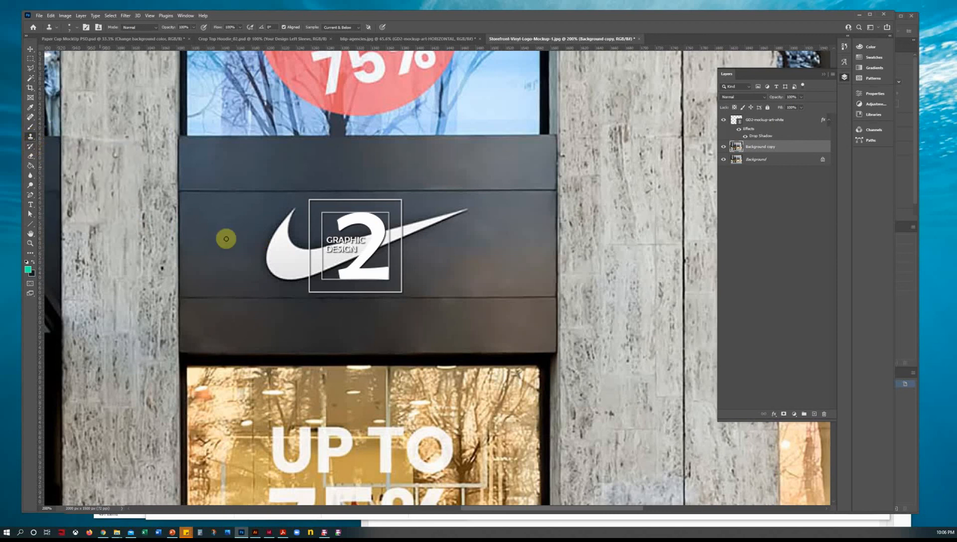
left_click(71, 27)
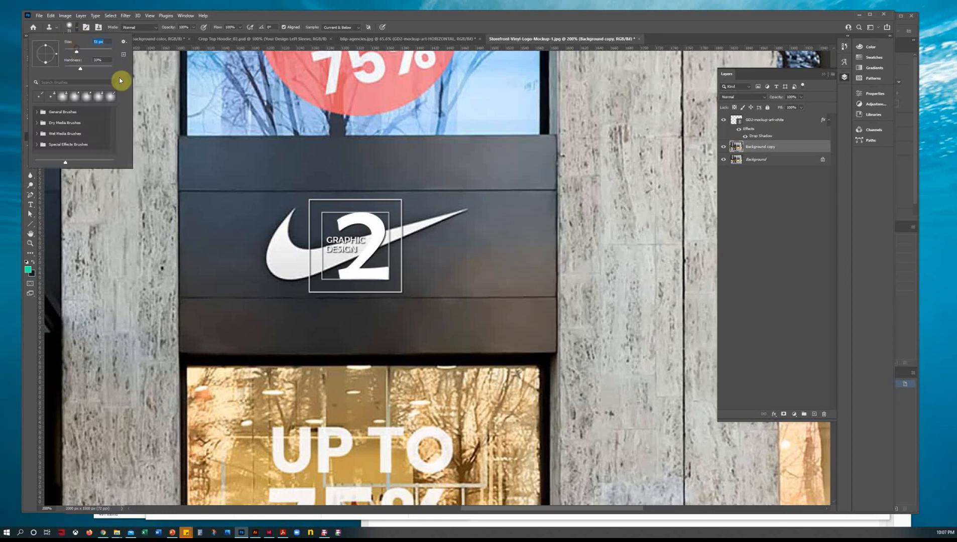
left_click(70, 27)
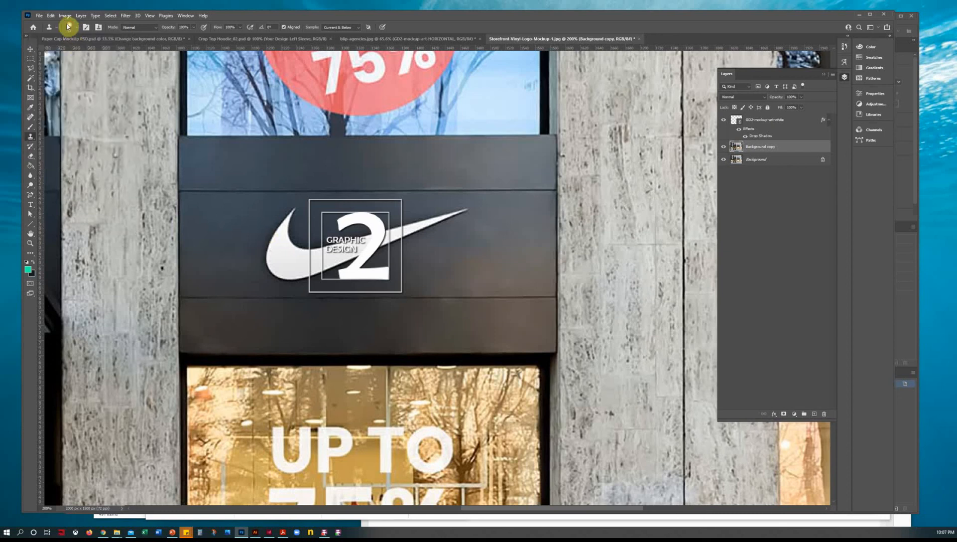
left_click(71, 27)
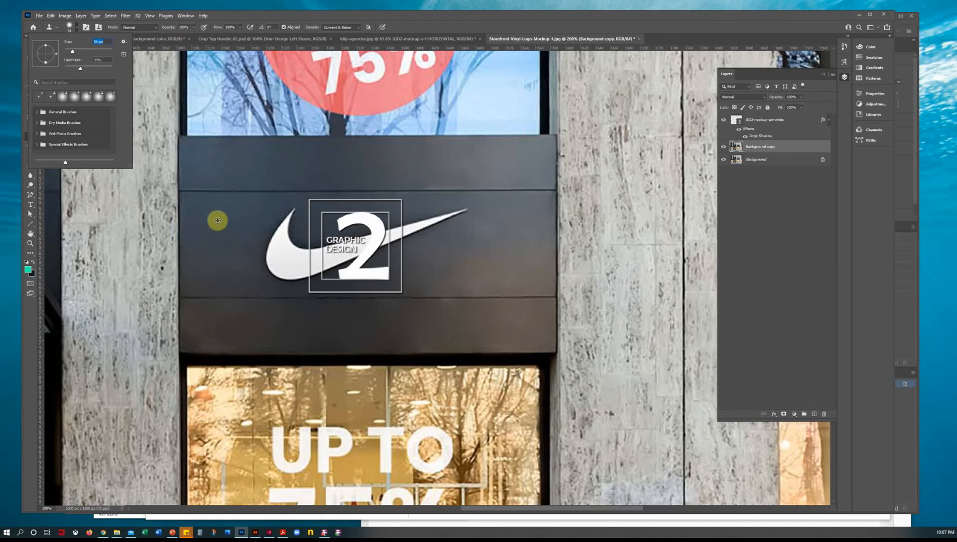
left_click(217, 230, "alt")
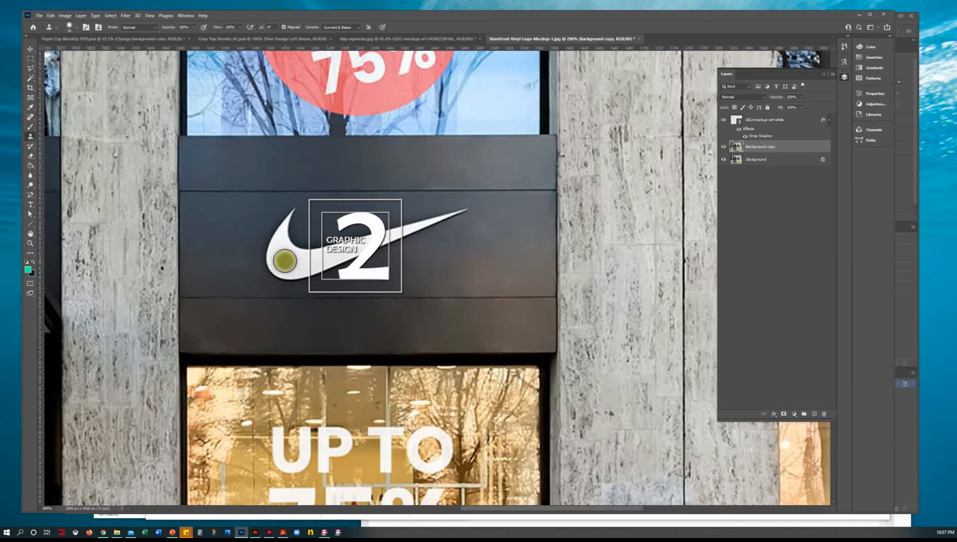
left_click_drag(284, 258, 290, 216)
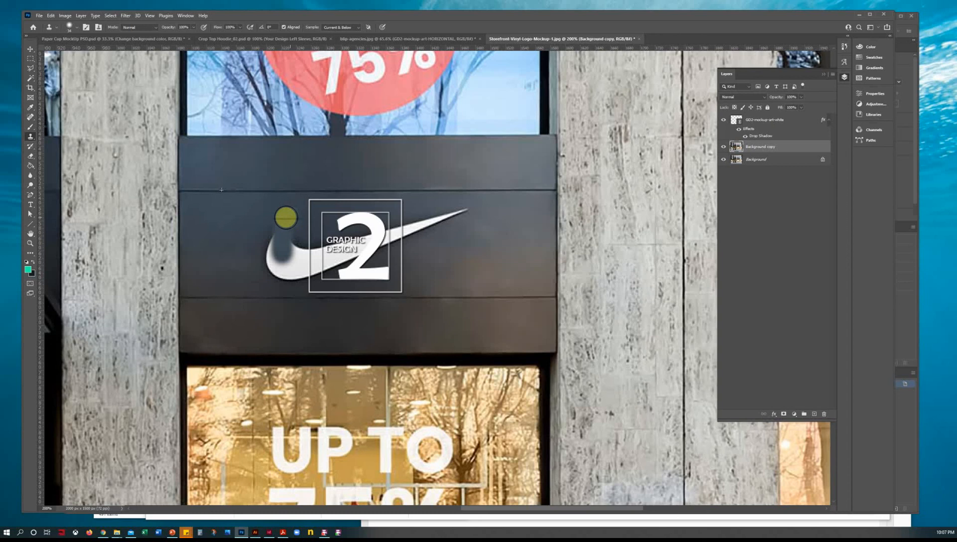
mouse_move(286, 218)
left_mouse_down()
mouse_move(269, 217)
mouse_move(288, 219)
left_mouse_up()
key("ctrl+z")
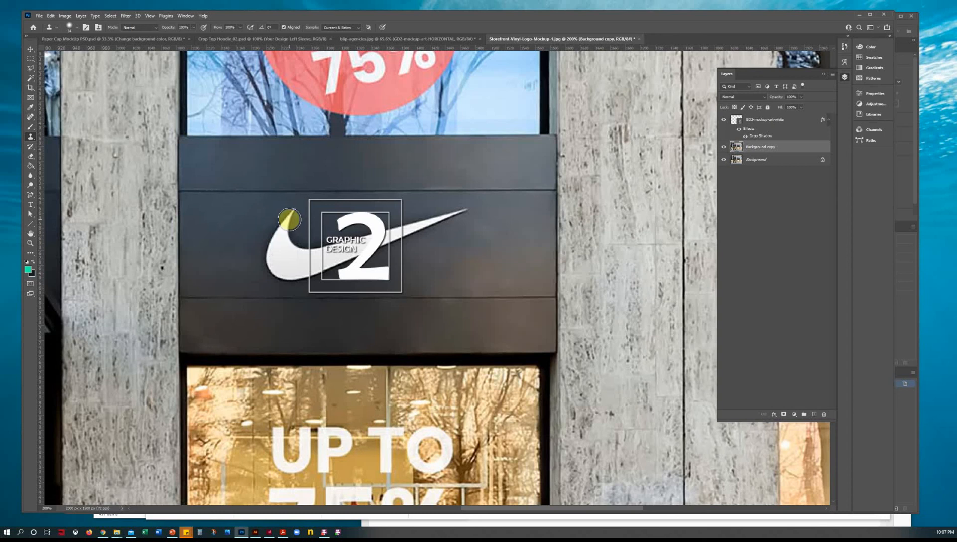
Clone clean dark panel surface over the swoosh's curved left part on the Background copy layer
left_click(218, 247, "alt")
mouse_move(263, 249)
left_mouse_down()
mouse_move(285, 247)
mouse_move(274, 246)
mouse_move(292, 216)
mouse_move(286, 253)
mouse_move(223, 248)
mouse_move(263, 254)
mouse_move(276, 270)
mouse_move(239, 250)
mouse_move(258, 261)
mouse_move(284, 251)
mouse_move(288, 261)
mouse_move(300, 239)
mouse_move(243, 237)
mouse_move(287, 278)
mouse_move(271, 264)
left_mouse_up()
left_click(223, 248, "alt")
left_click(240, 250, "alt")
left_click(241, 237, "alt")
Clone nearby panel surface over the swoosh's right tail, undoing and repainting the uneven patch at its tip
left_click(432, 254, "alt")
mouse_move(422, 238)
left_mouse_down()
mouse_move(461, 222)
mouse_move(461, 211)
mouse_move(430, 223)
left_mouse_up()
left_click(436, 243, "alt")
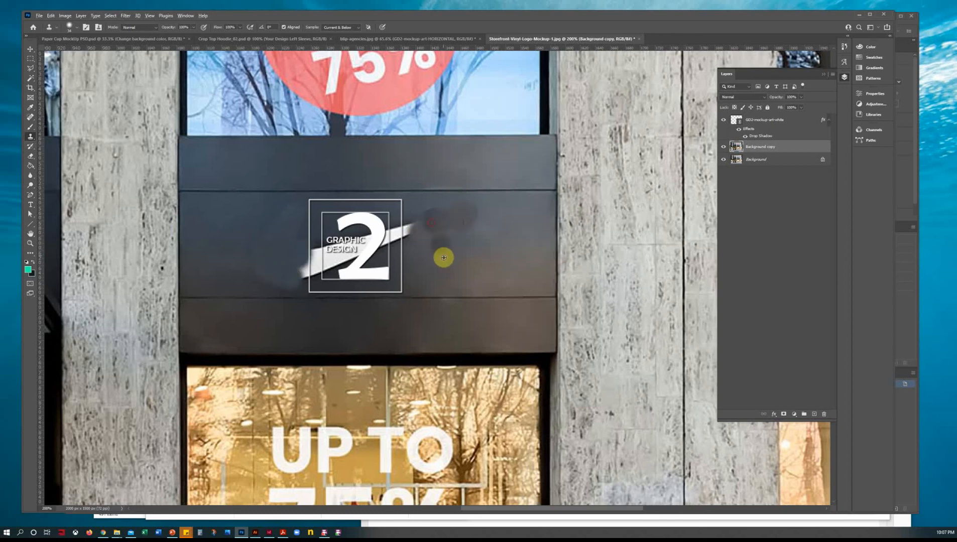
key("ctrl+z")
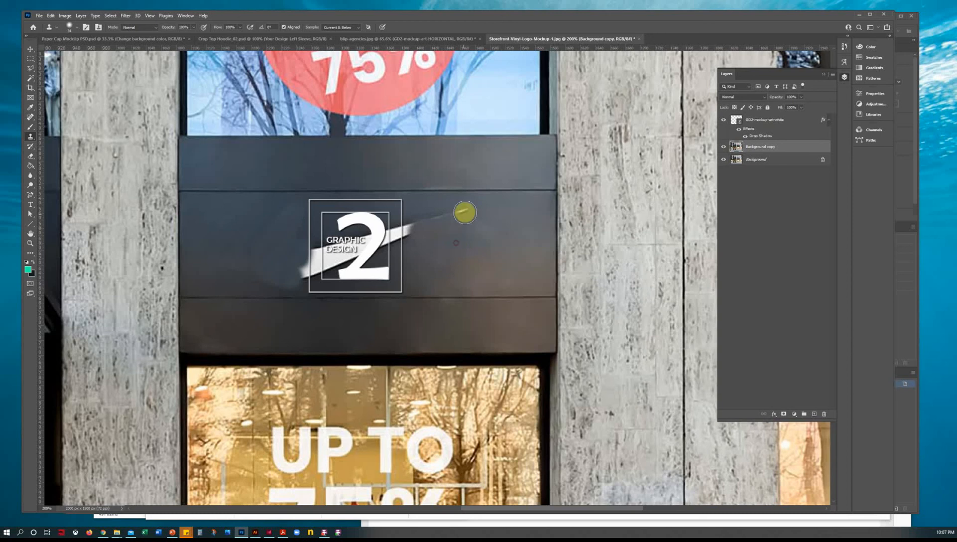
mouse_move(458, 213)
left_mouse_down()
mouse_move(446, 259)
mouse_move(440, 219)
mouse_move(419, 223)
mouse_move(437, 276)
mouse_move(394, 222)
left_mouse_up()
left_click(445, 258, "alt")
left_click(436, 275, "alt")
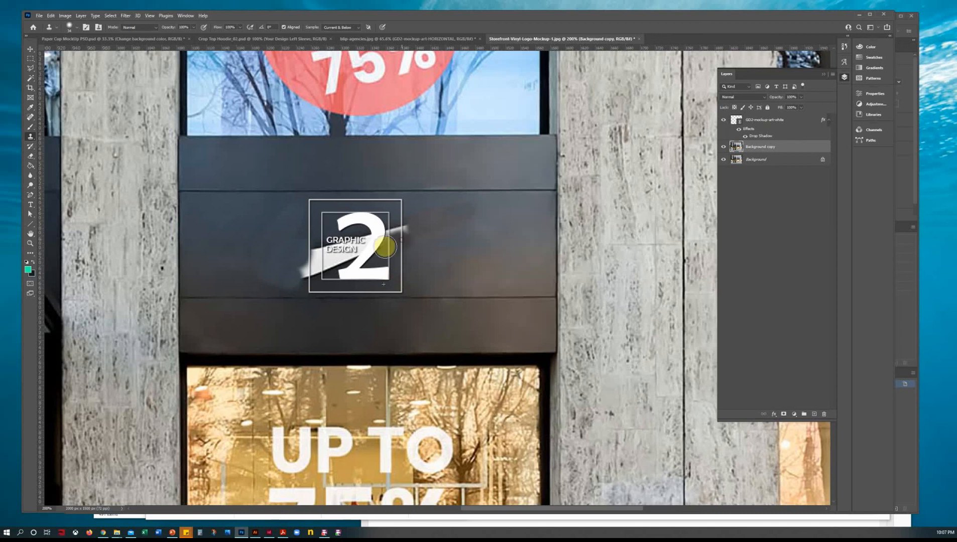
Clone sampled panel surface over the remaining middle part of the swoosh behind the white artwork
mouse_move(407, 236)
left_mouse_down()
mouse_move(385, 230)
mouse_move(371, 235)
mouse_move(381, 251)
mouse_move(333, 254)
mouse_move(355, 234)
mouse_move(365, 255)
left_mouse_up()
left_click(412, 266, "alt")
left_click(414, 263, "alt")
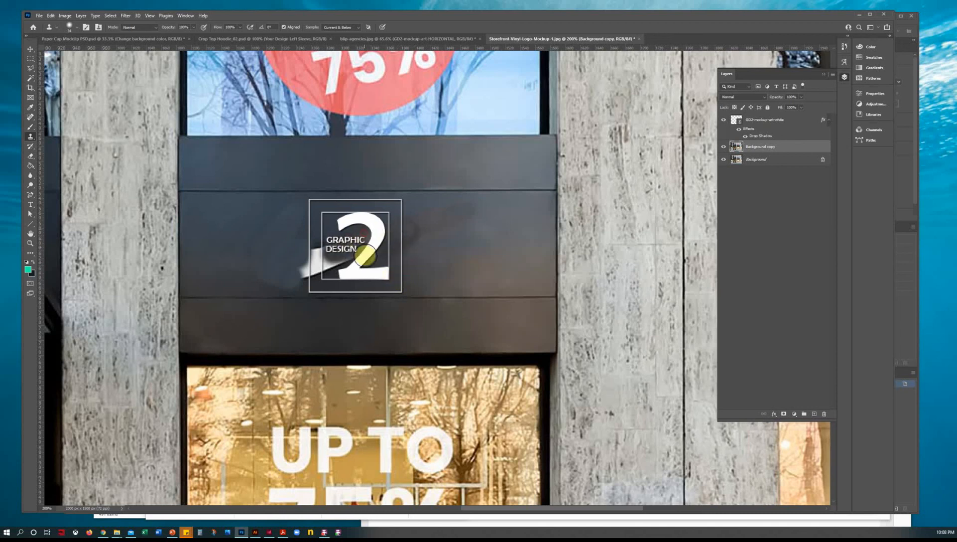
left_click(257, 262, "alt")
mouse_move(291, 262)
left_mouse_down()
mouse_move(347, 252)
mouse_move(259, 251)
mouse_move(278, 271)
mouse_move(320, 273)
mouse_move(345, 261)
mouse_move(255, 251)
mouse_move(363, 243)
left_mouse_up()
left_click(259, 251, "alt")
left_click(256, 252, "alt")
left_click(266, 237, "alt")
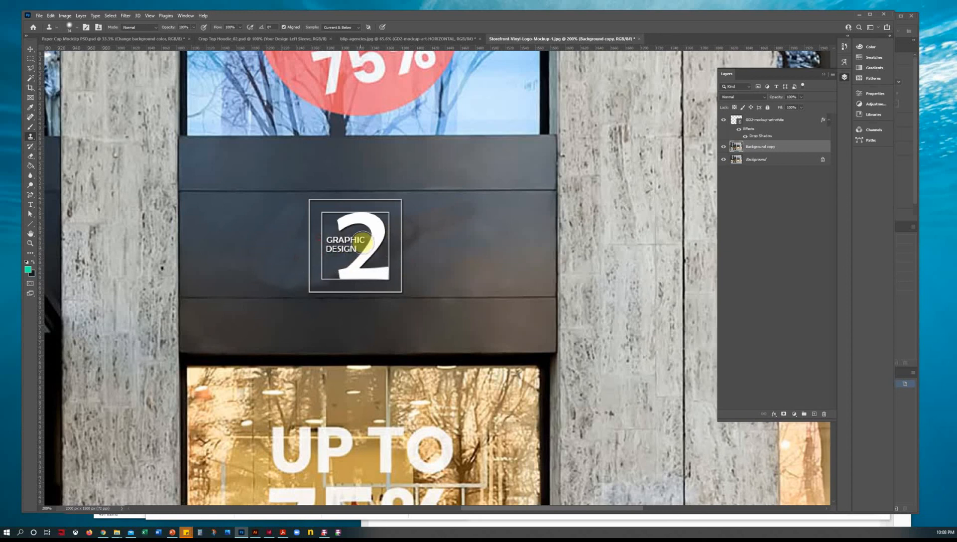
Blend the blotchy cloned areas of the dark sign panel on the Background copy layer using the Smudge tool with a larger soft brush
left_click(32, 177)
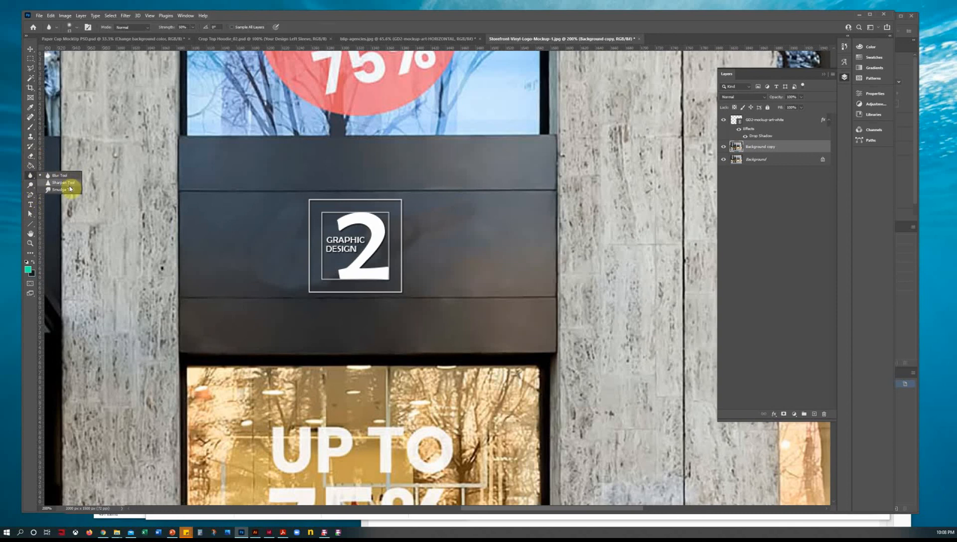
left_click(62, 190)
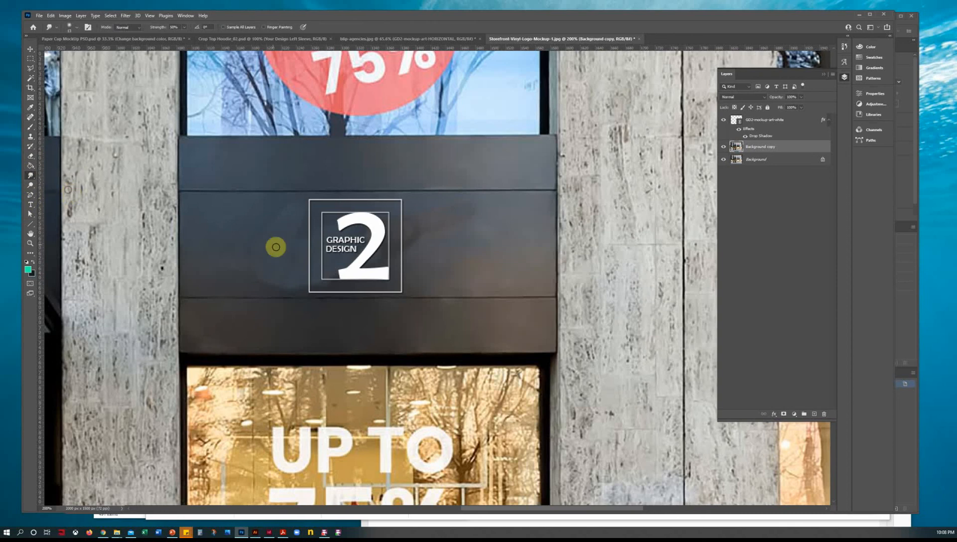
left_click(70, 27)
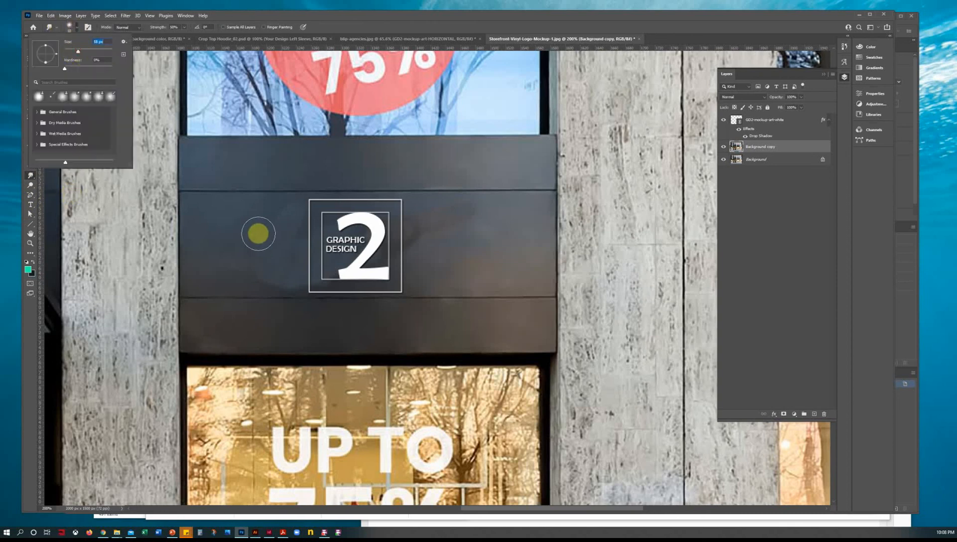
left_click(244, 218)
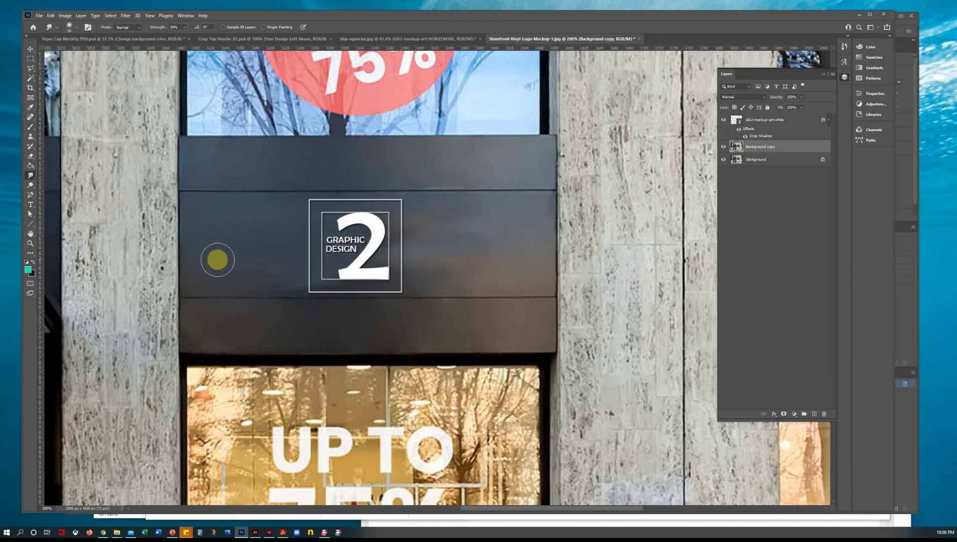
Nudge the GD2-mockup-art-white artwork slightly up and to the right on the dark sign panel
left_click(30, 49)
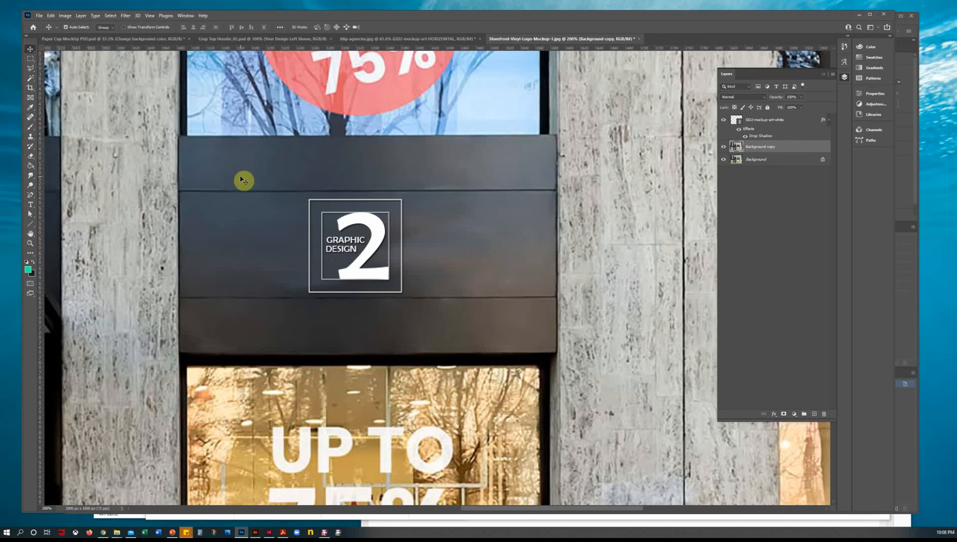
key("ctrl+0")
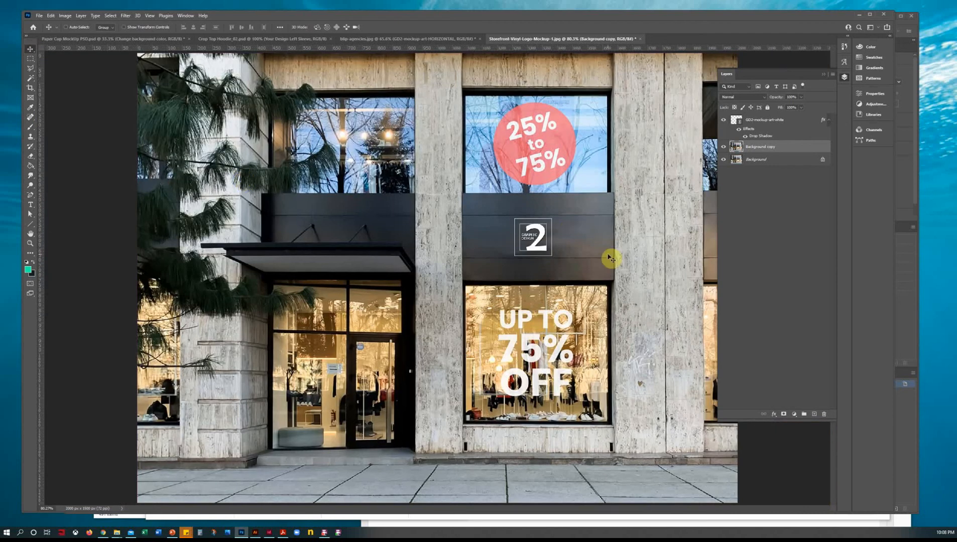
left_click(787, 125)
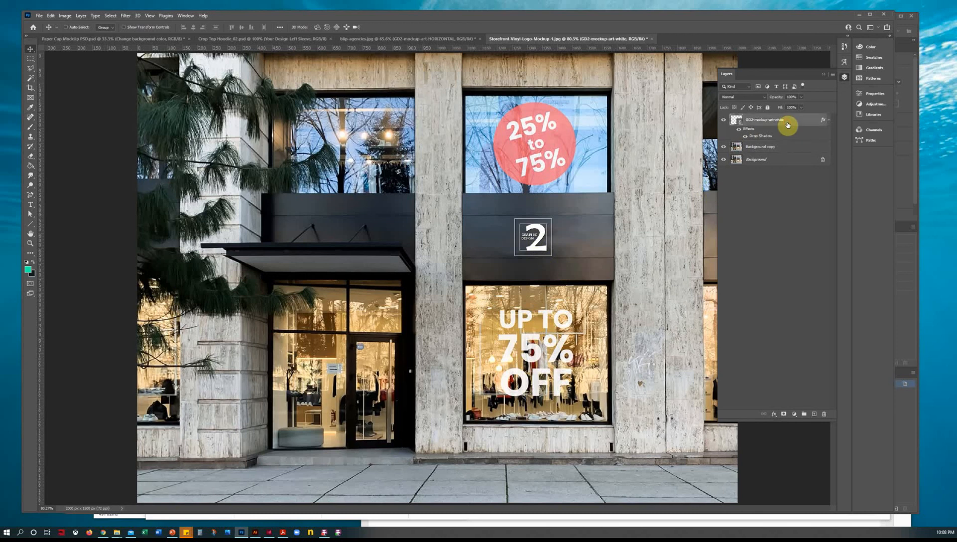
key("Up")
key("Up")
key("Up")
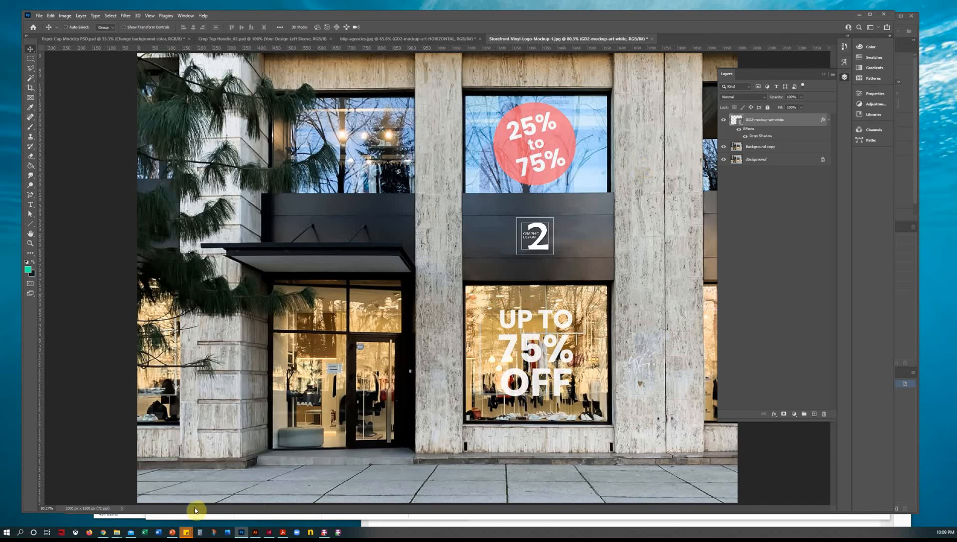
Switch to Chrome and search Google Images for "trees", refining the search to "trees winter"
mouse_move(265, 537)
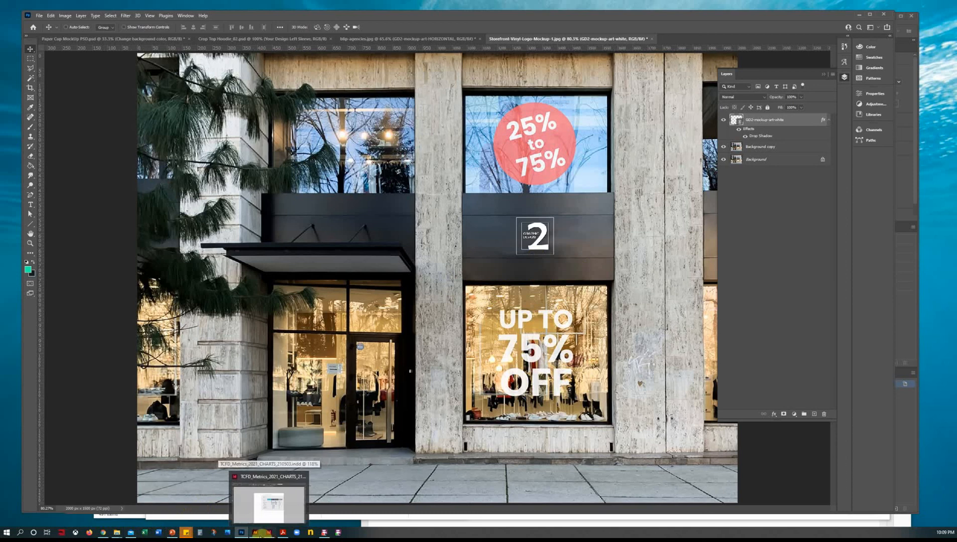
mouse_move(171, 535)
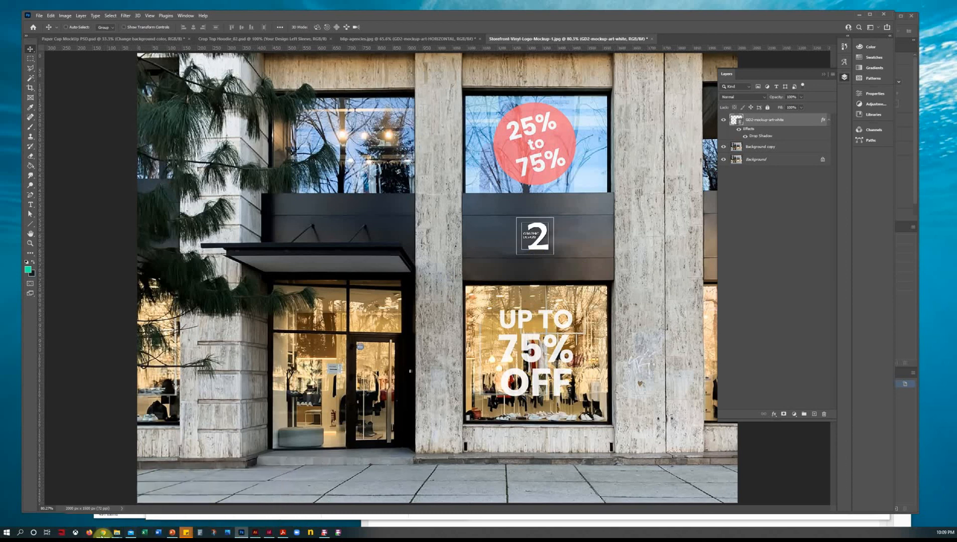
left_click(103, 532)
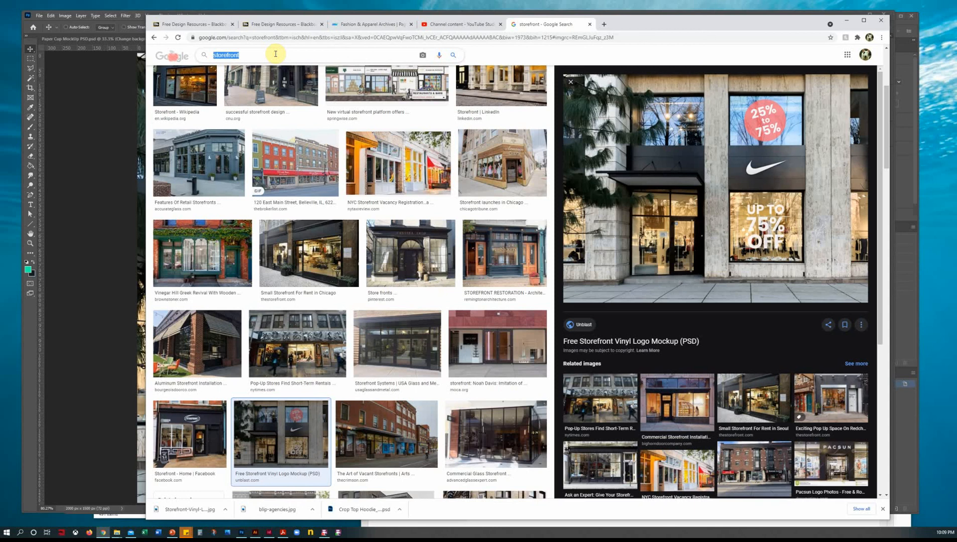
type("trees")
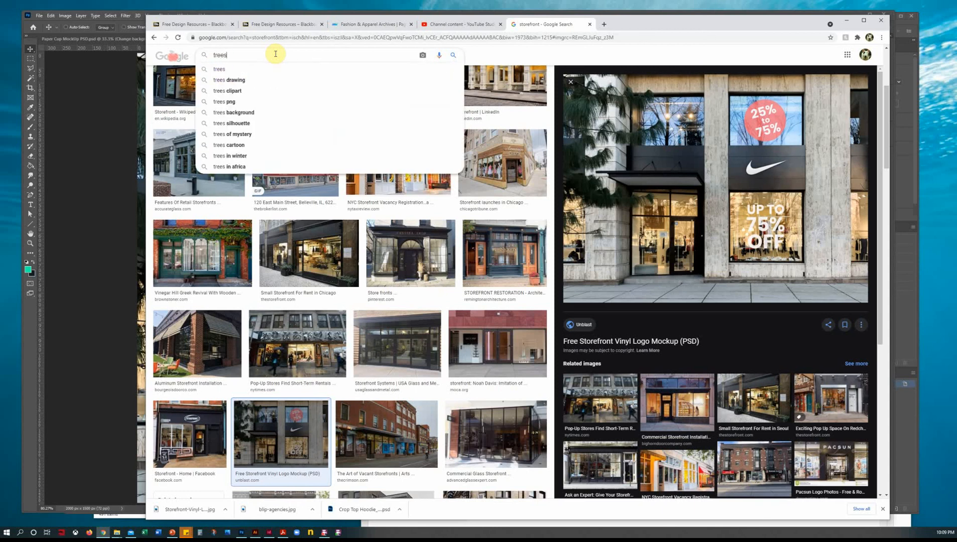
key("Return")
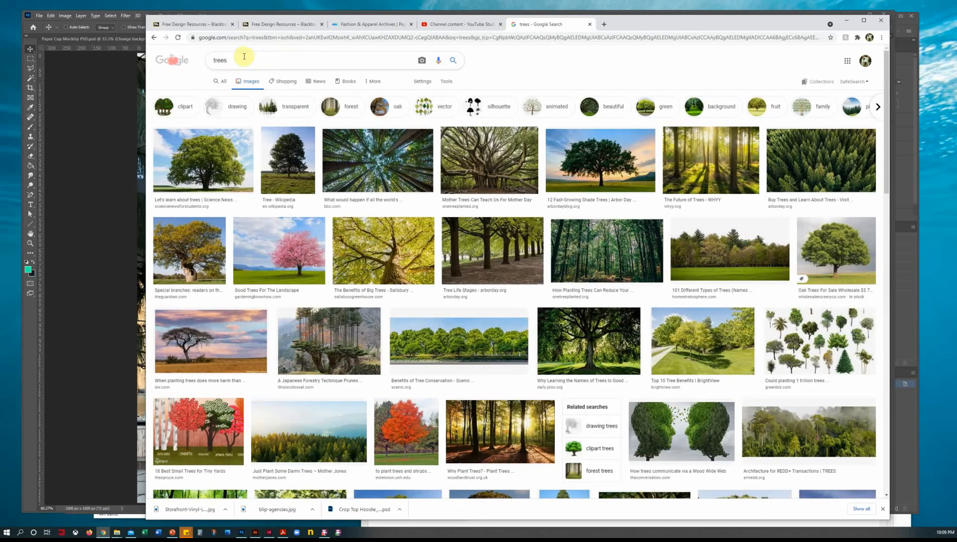
left_click(232, 60)
type("w")
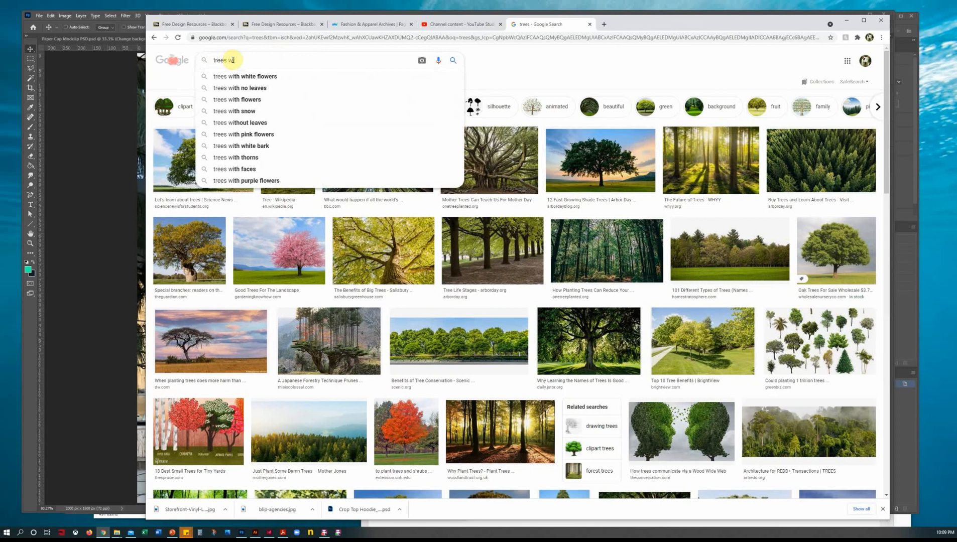
type("inter")
key("Return")
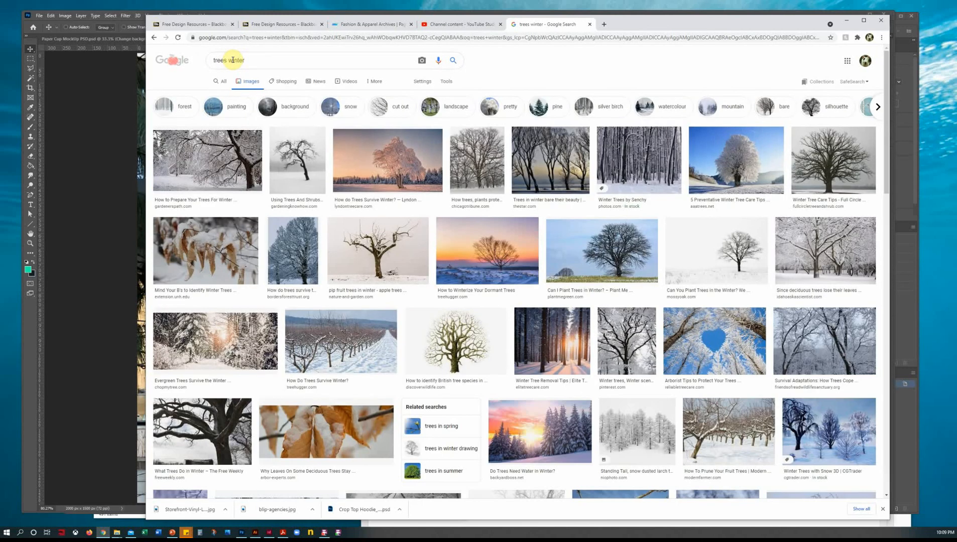
Save the Chicago Tribune photo of a bare winter tree to the Downloads folder as a JPEG, keeping its suggested name
left_click(474, 156)
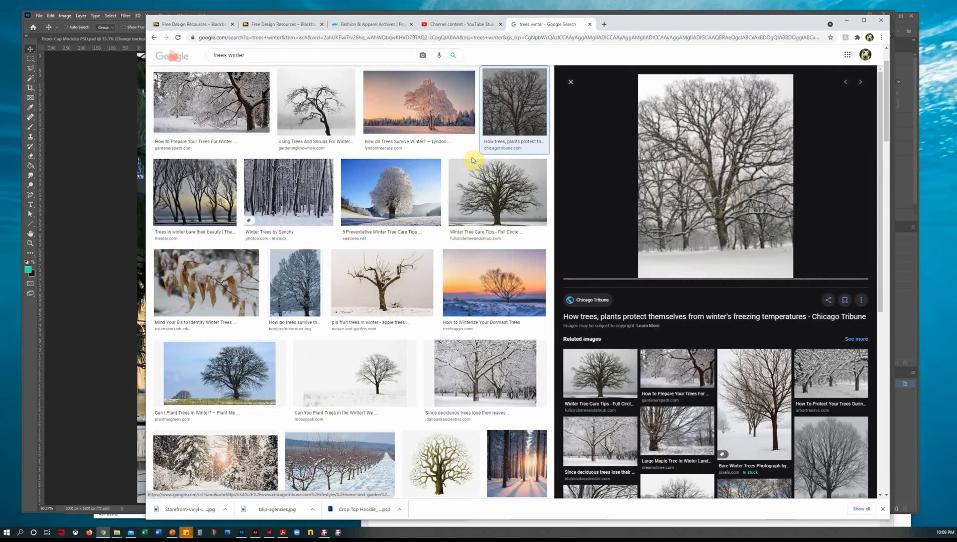
right_click(730, 210)
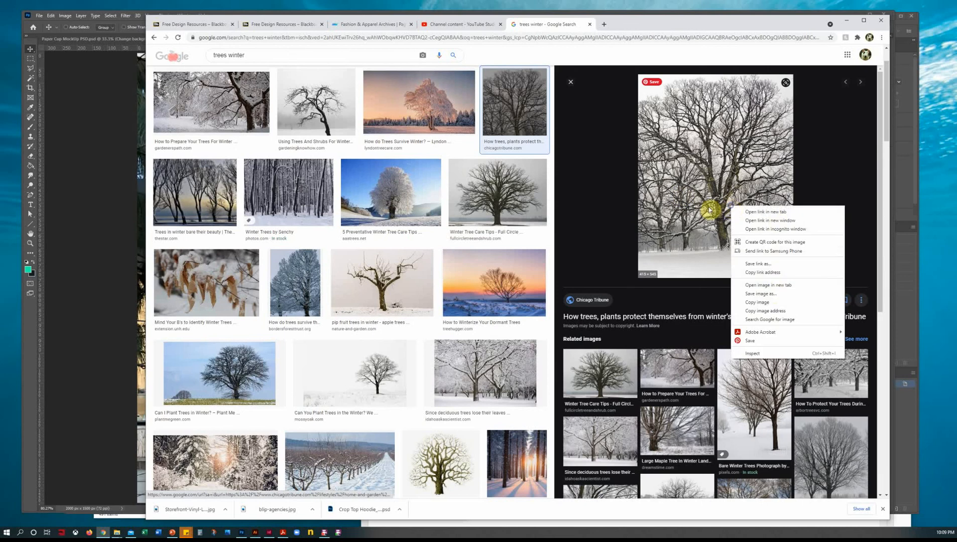
left_click(774, 295)
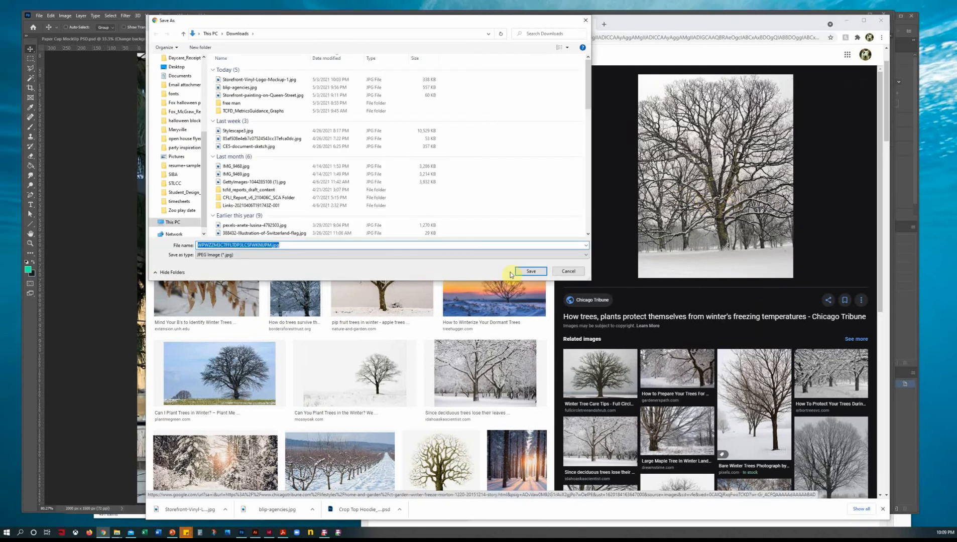
left_click(523, 272)
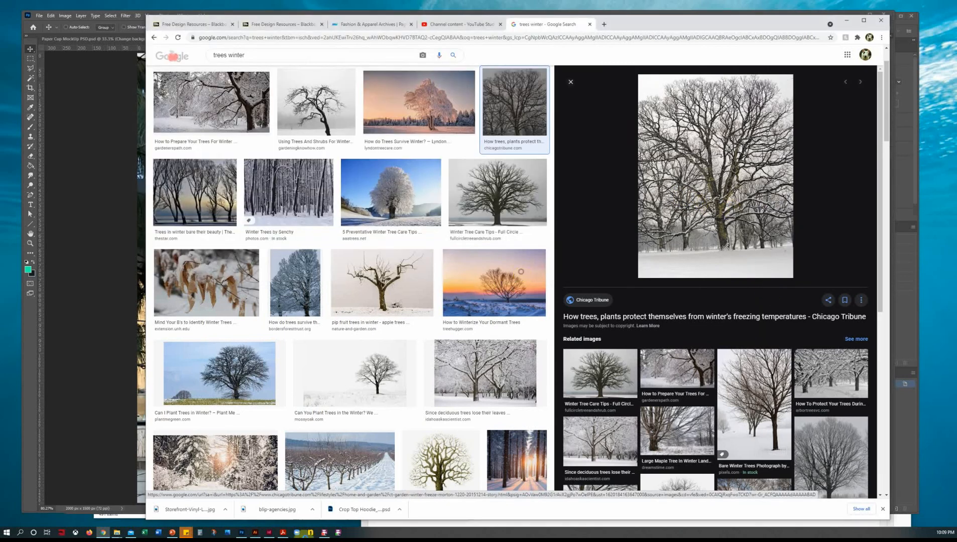
Switch back to Photoshop and place the downloaded winter tree photo from Downloads as a linked image in the storefront document
left_click(242, 532)
left_click(39, 16)
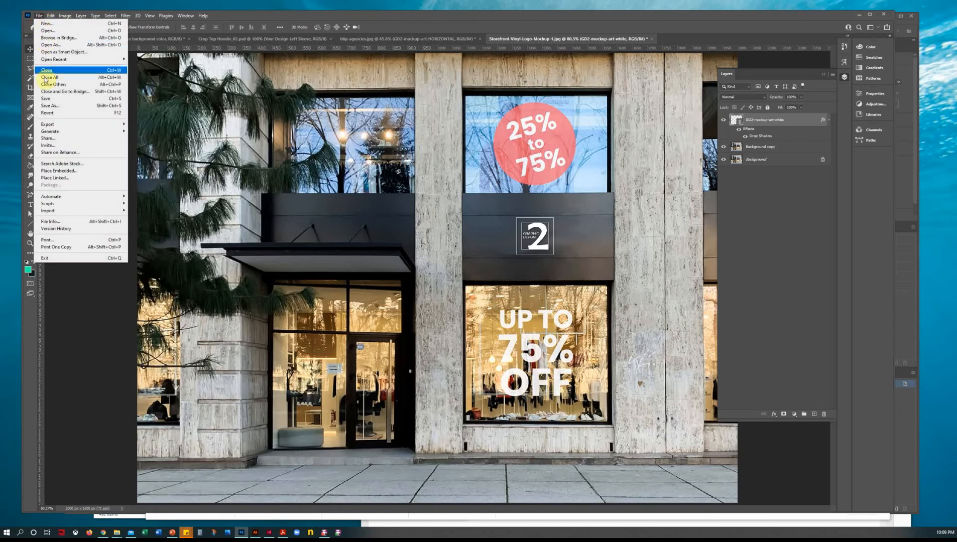
left_click(59, 179)
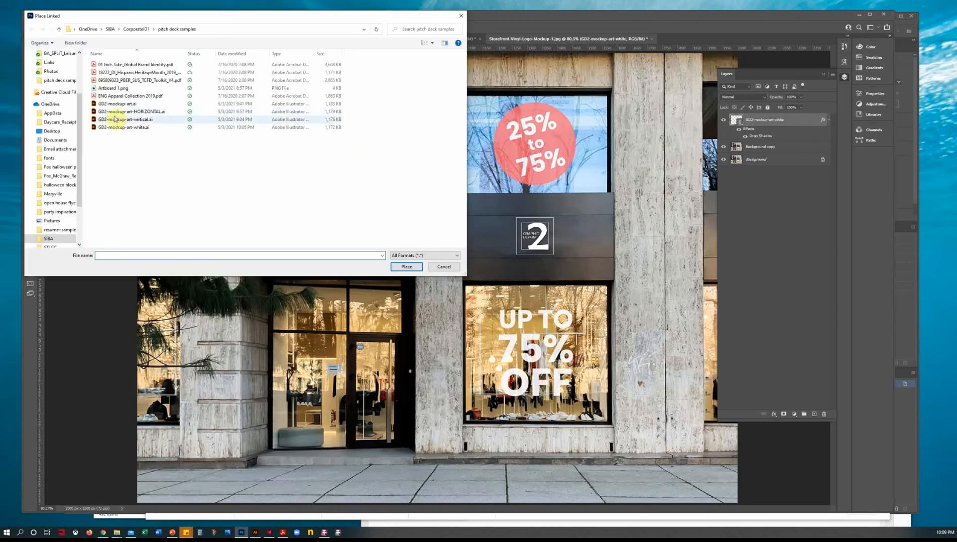
left_click_drag(80, 113, 79, 56)
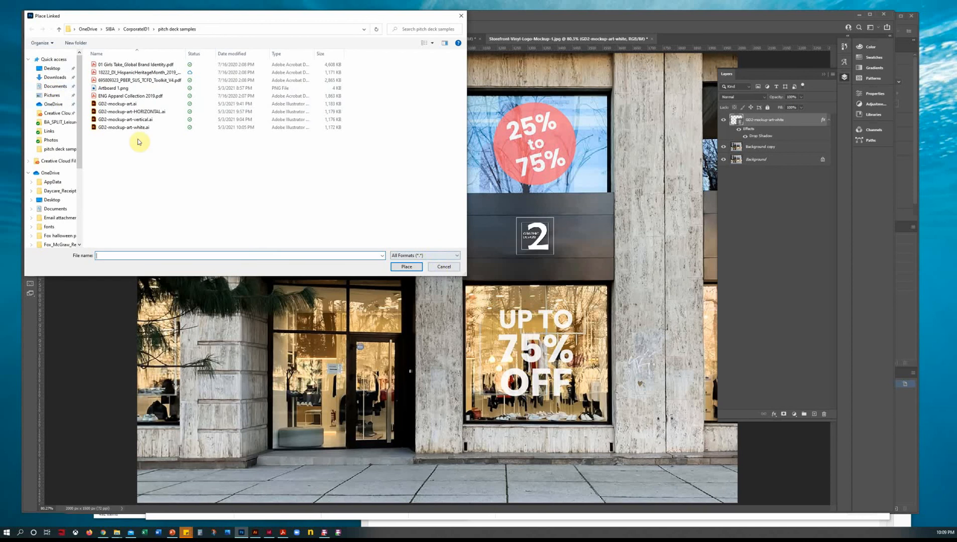
left_click(55, 77)
left_click(139, 75)
left_click(406, 266)
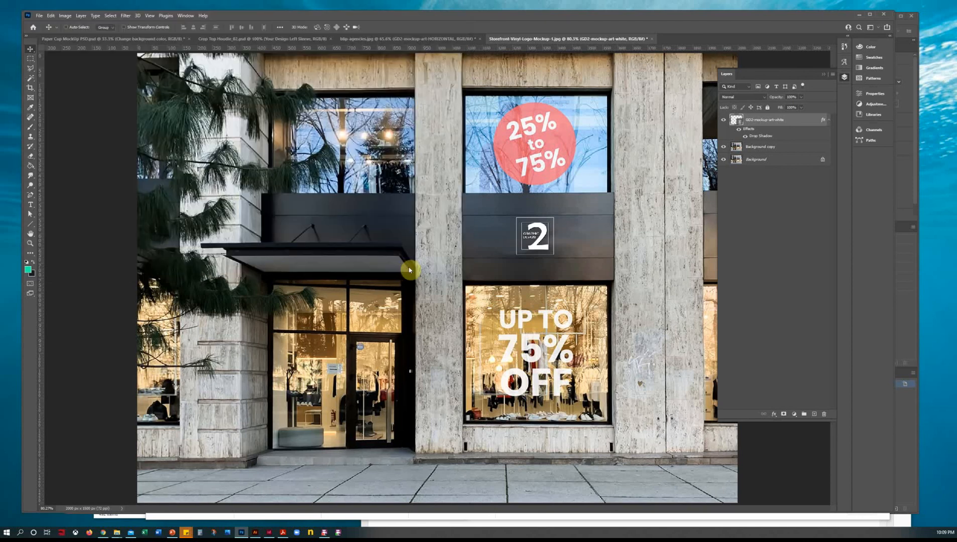
Scale the placed tree photo to about 168% over the upper window and sign panel, and fade it to a faint overlay
left_click_drag(458, 273, 547, 154)
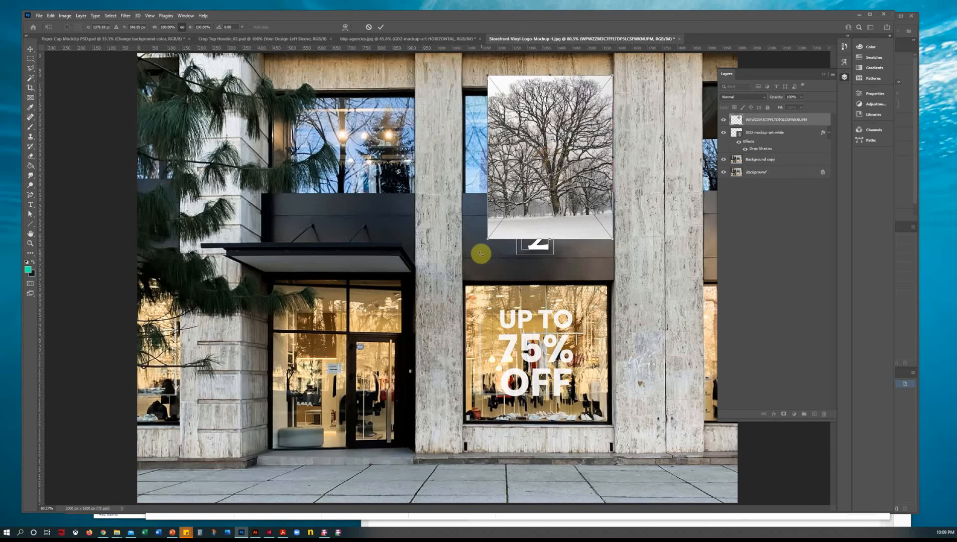
left_click_drag(487, 239, 403, 350)
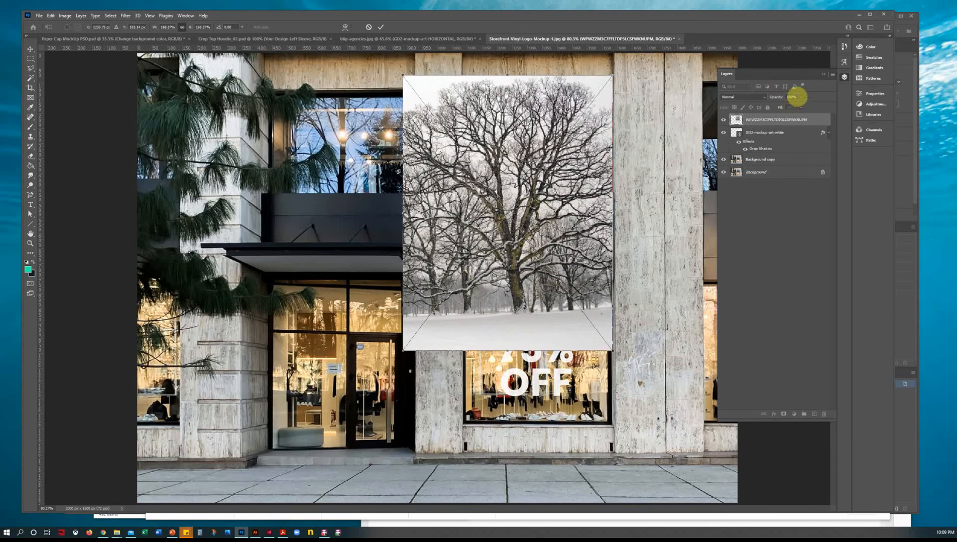
left_click(802, 99)
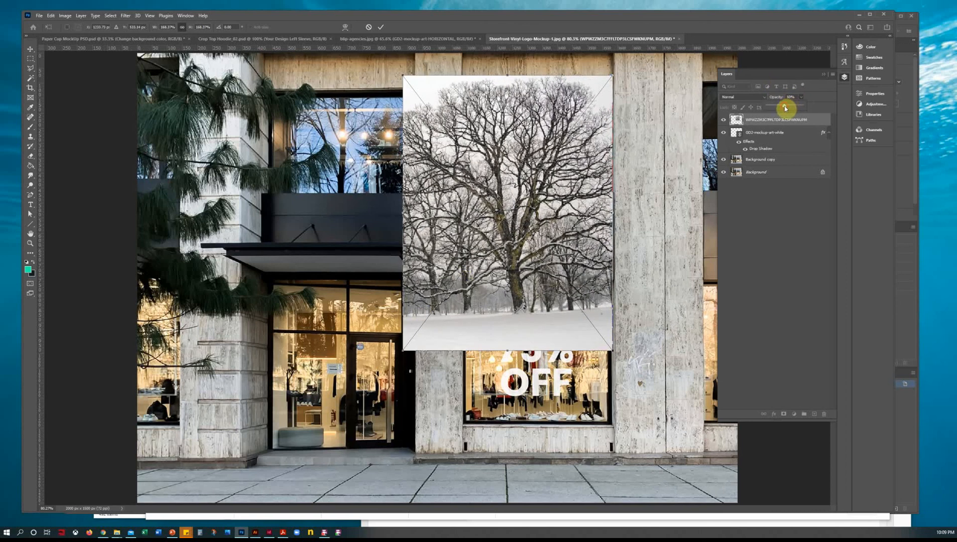
left_click_drag(519, 199, 532, 190)
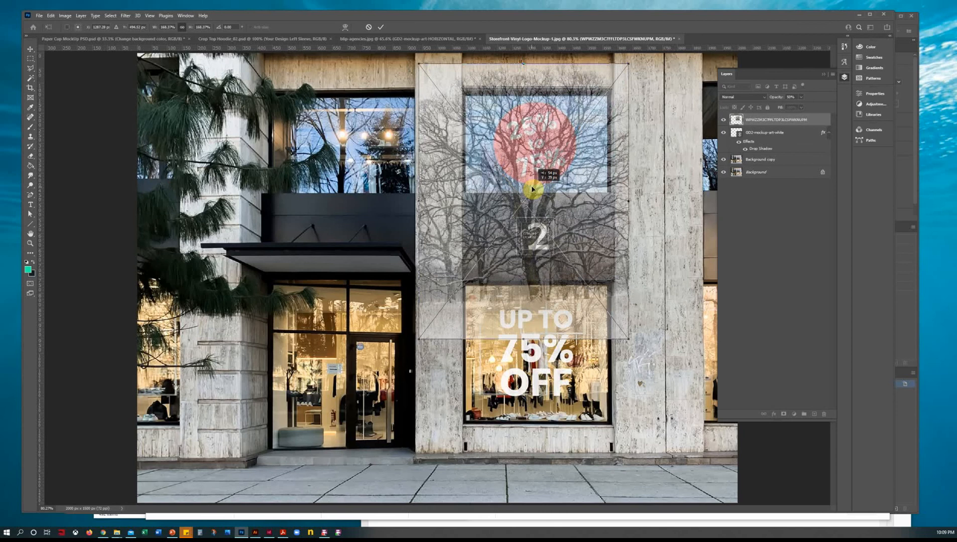
left_click(380, 27)
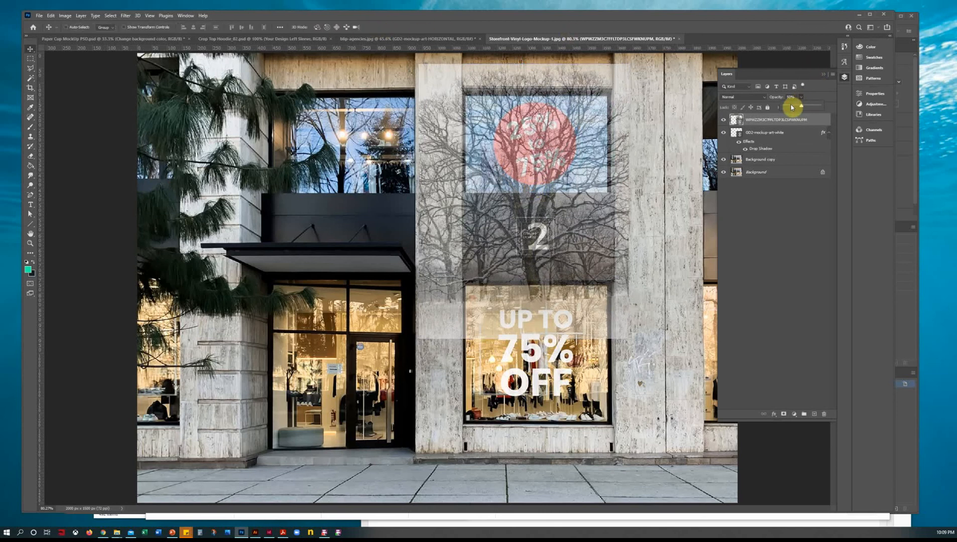
left_click_drag(792, 108, 792, 107)
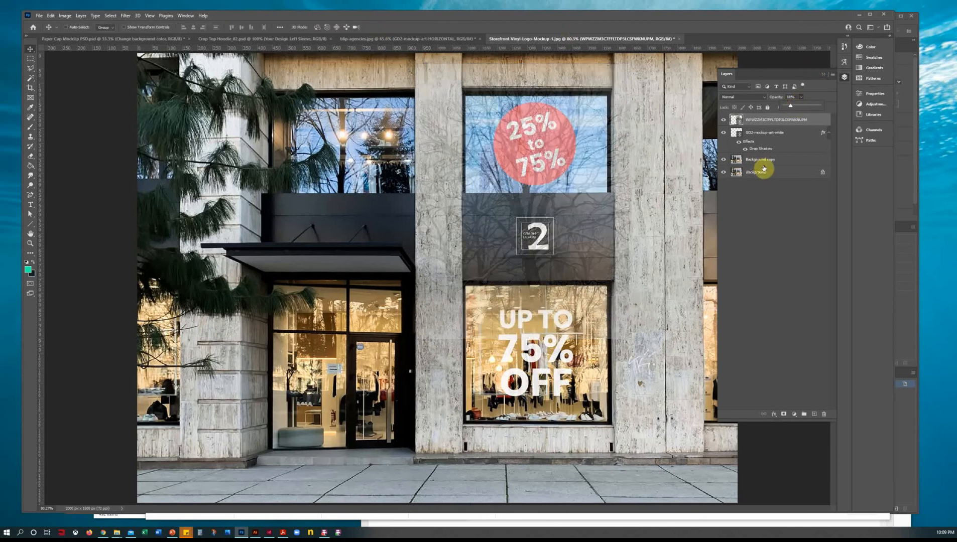
Hide the tree layer, outline the upper window glass with the Polygonal Lasso, and add a new layer above Background copy
left_click(778, 161)
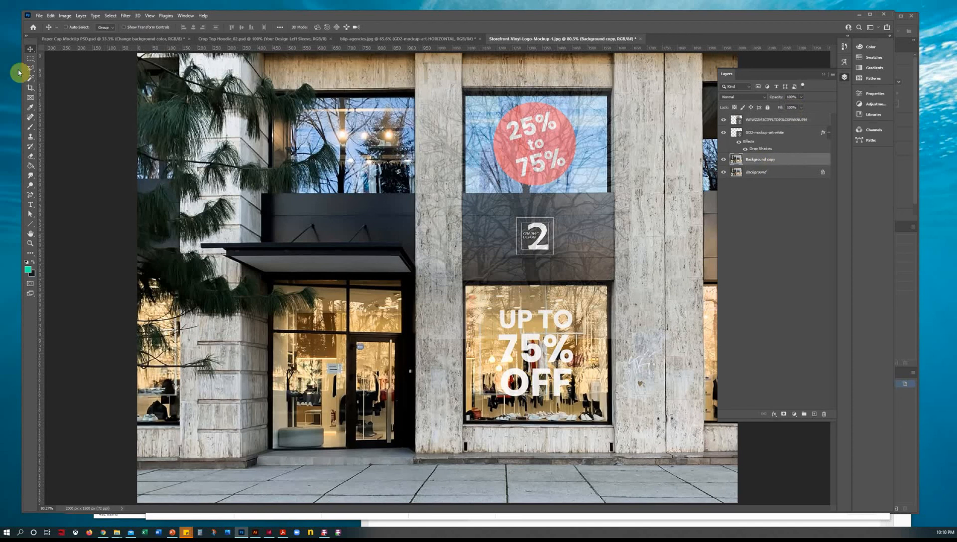
left_click(724, 119)
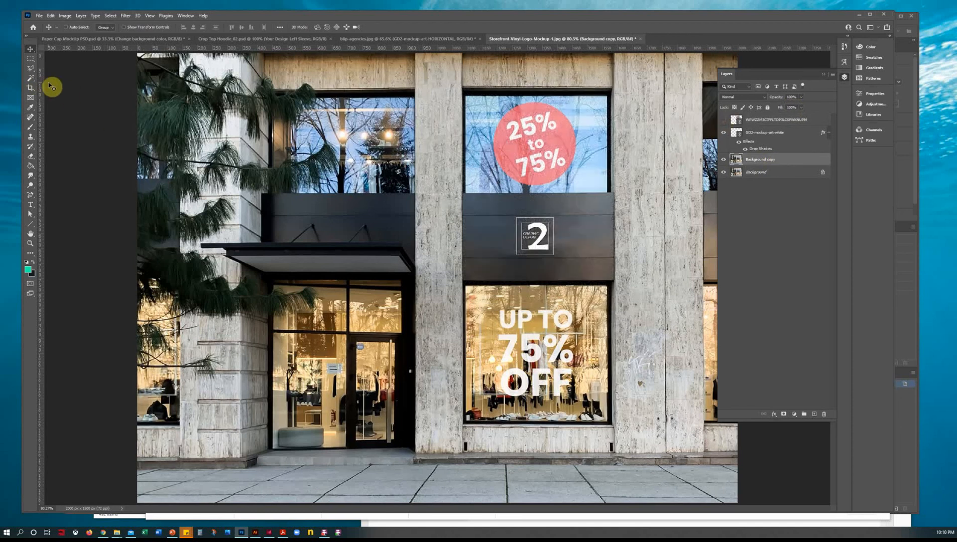
left_click(30, 68)
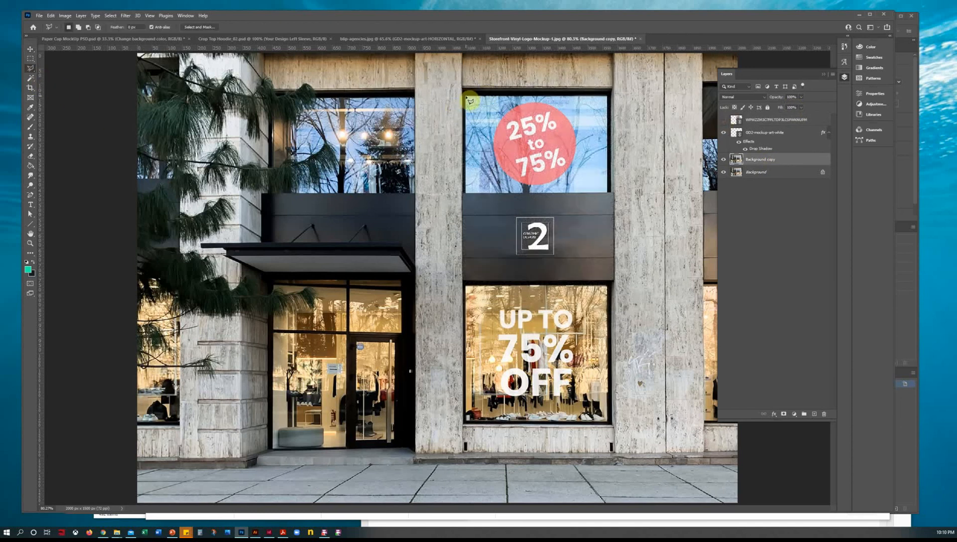
left_click_drag(467, 97, 605, 96)
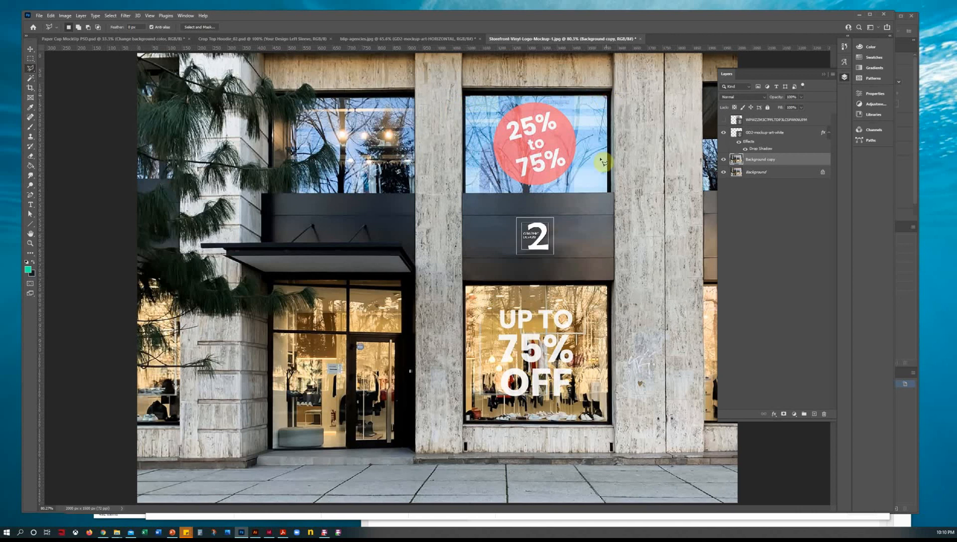
mouse_move(601, 160)
left_mouse_down()
mouse_move(608, 193)
mouse_move(471, 199)
mouse_move(461, 114)
left_mouse_up()
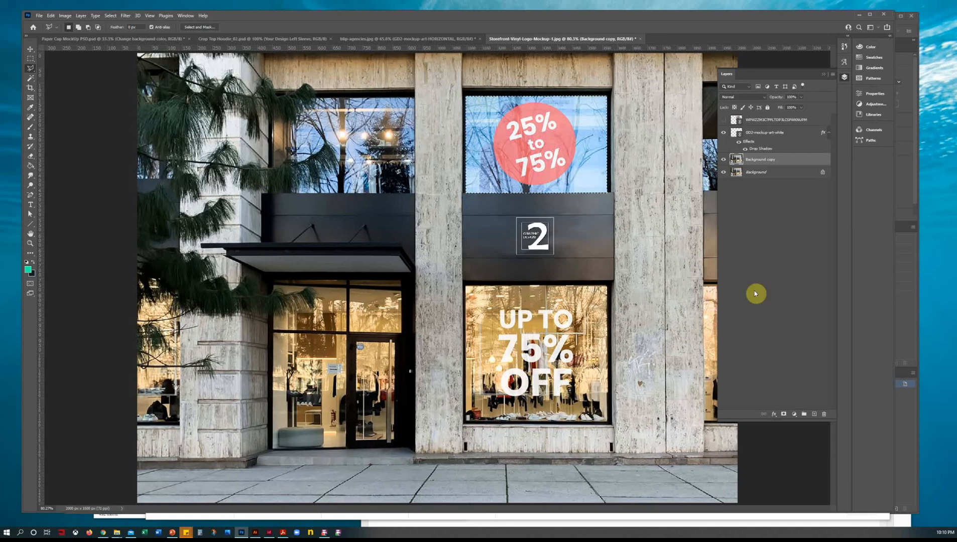
left_click(815, 414)
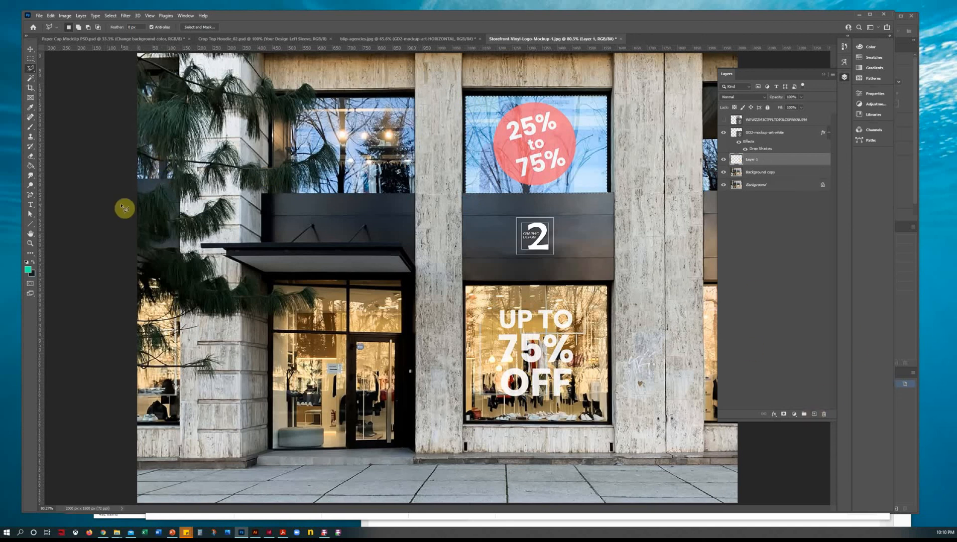
Fill the upper window selection on Layer 1 with green, move Layer 1 directly below the tree layer, and show the tree layer
key("g")
left_click(485, 142)
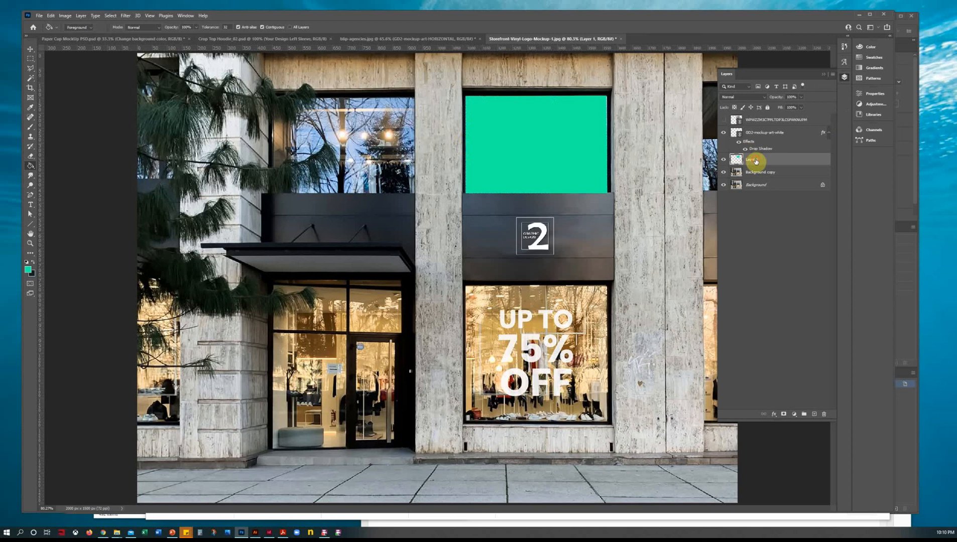
left_click_drag(756, 160, 736, 125)
left_click(724, 120)
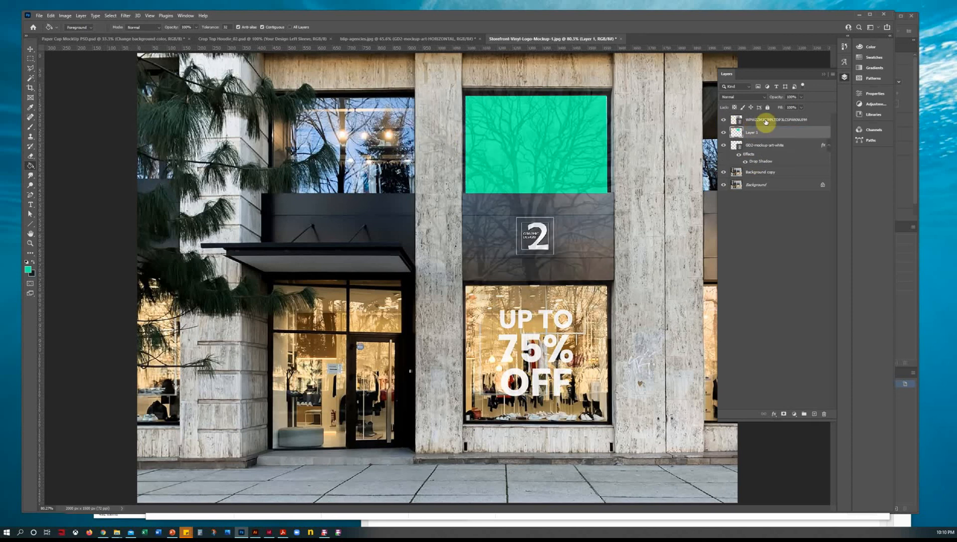
Raise the tree layer to 100% opacity and clip it to the window shape on Layer 1
left_click(773, 121)
left_click(801, 97)
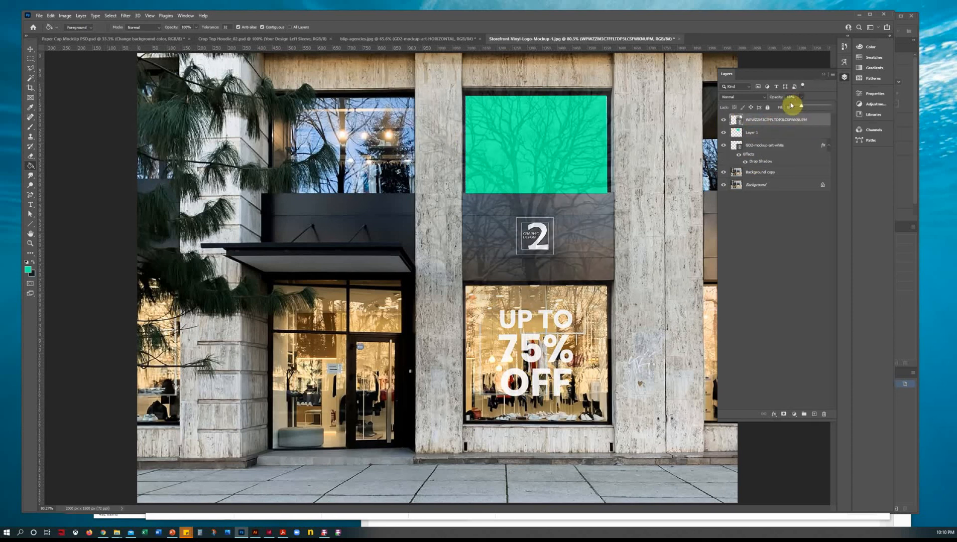
left_click_drag(796, 105, 859, 107)
right_click(818, 123)
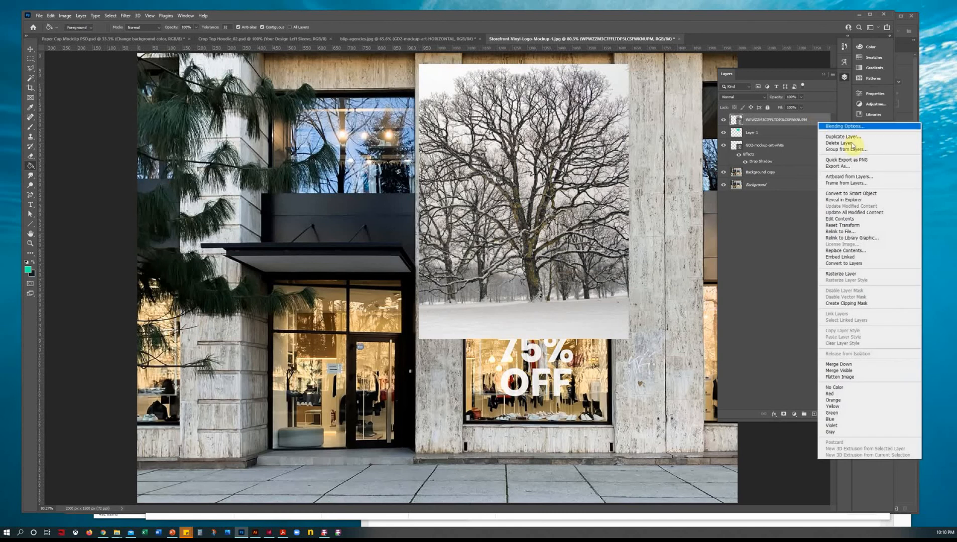
left_click(877, 307)
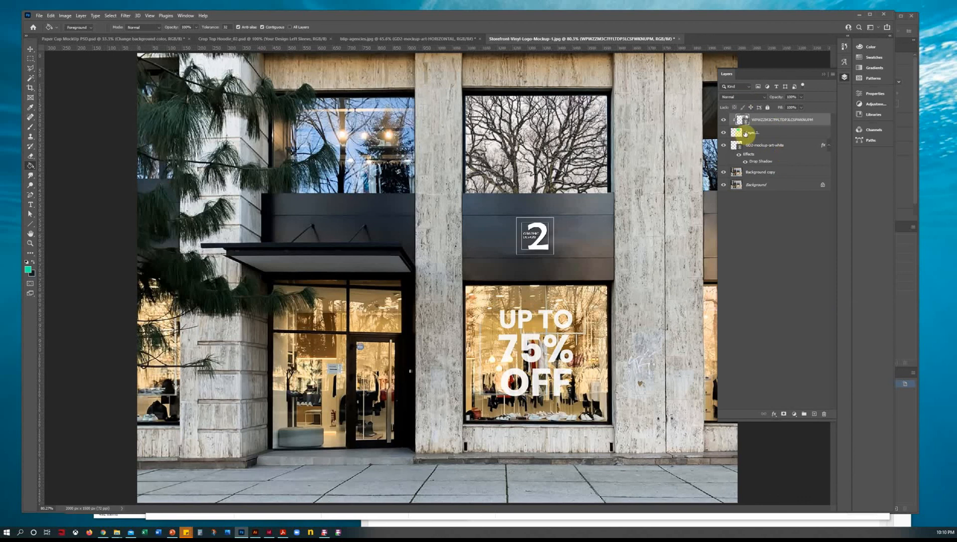
Compare the upper window with the clipped tree layer and Layer 1 hidden and shown
left_click(724, 120)
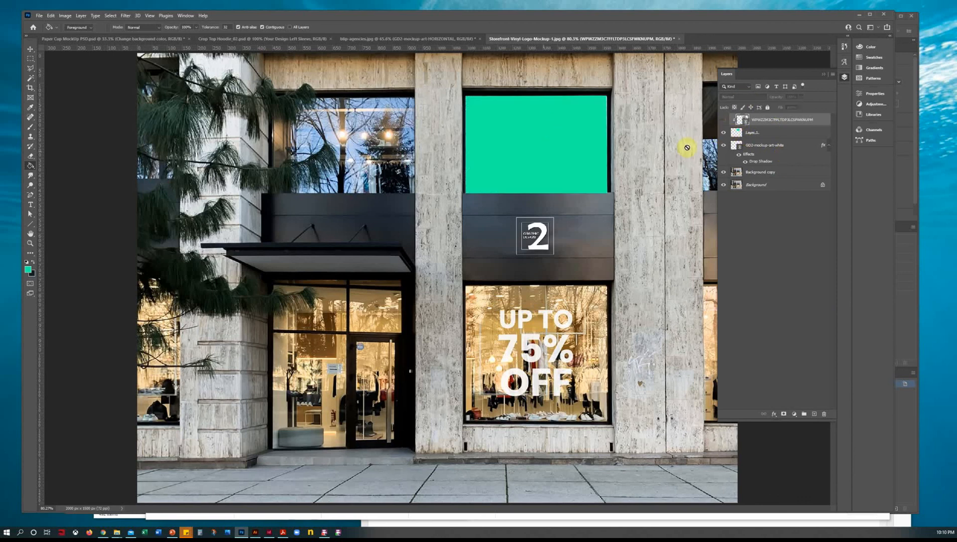
left_click(724, 120)
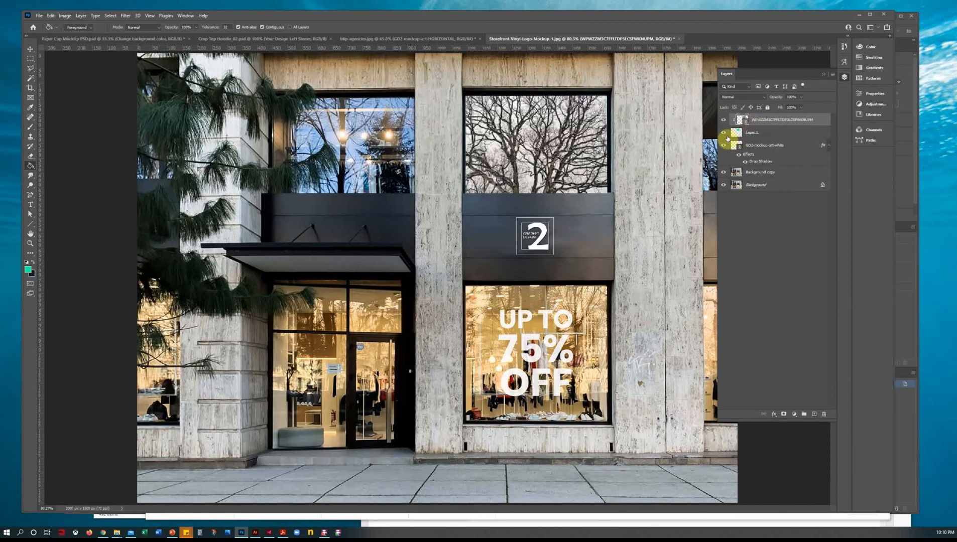
left_click(724, 133)
left_click(724, 133)
Hide the tree layer, choose a pale blue foreground color, and fill the window shape on Layer 1 with it
left_click(724, 119)
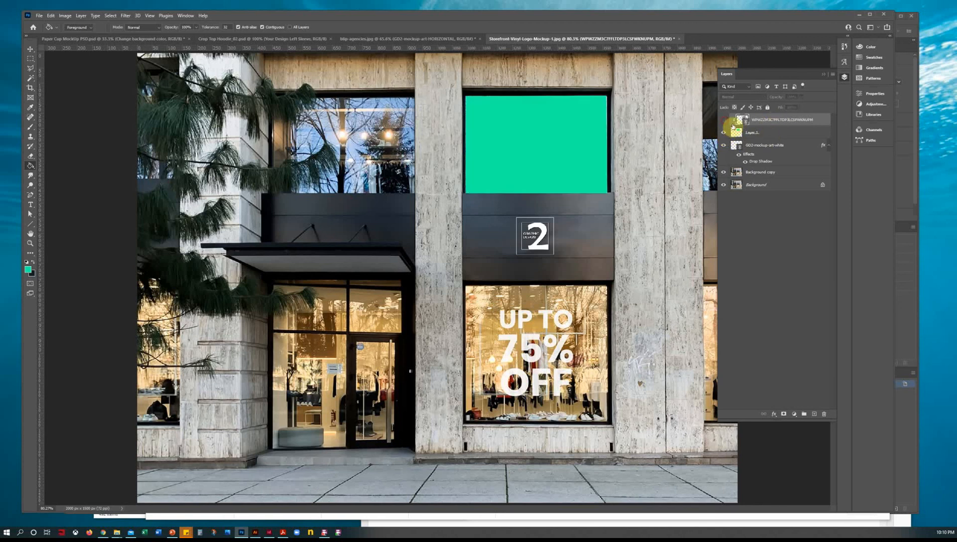
left_click(28, 270)
left_click(466, 294)
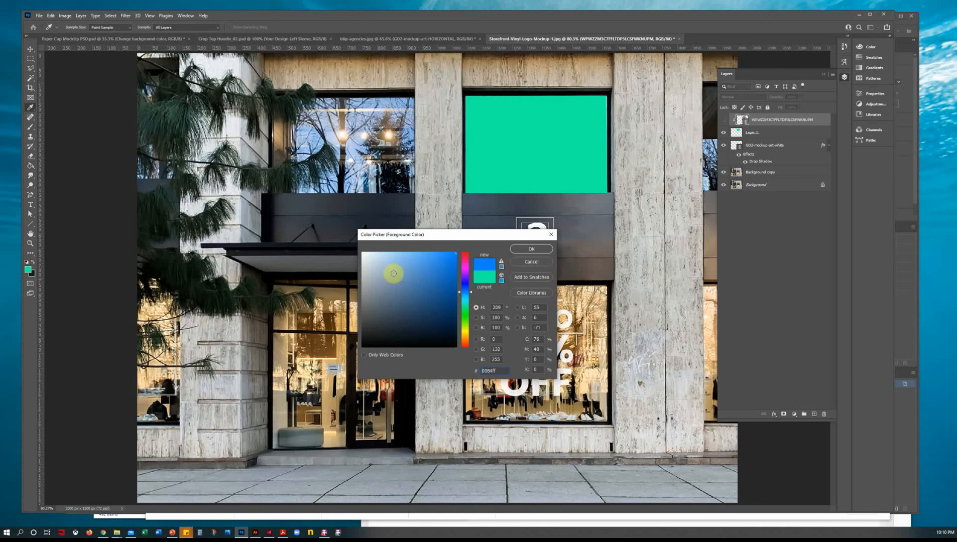
left_click_drag(391, 272, 379, 260)
left_click(521, 249)
key("g")
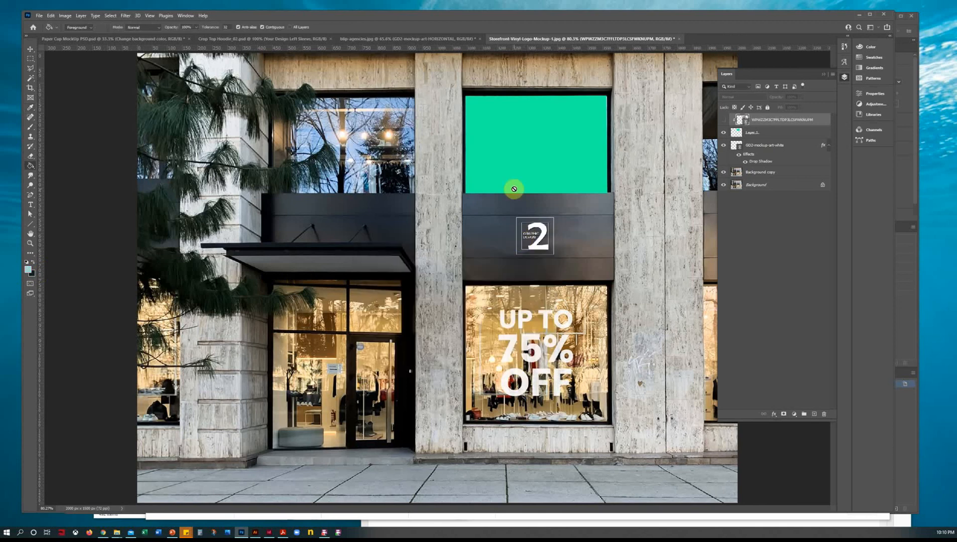
left_click(514, 166)
left_click(480, 201)
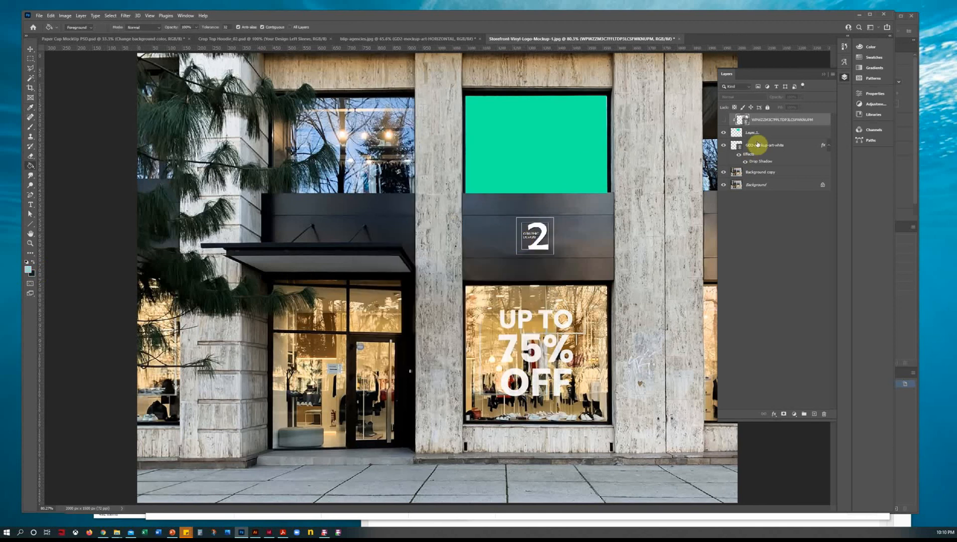
left_click(755, 133)
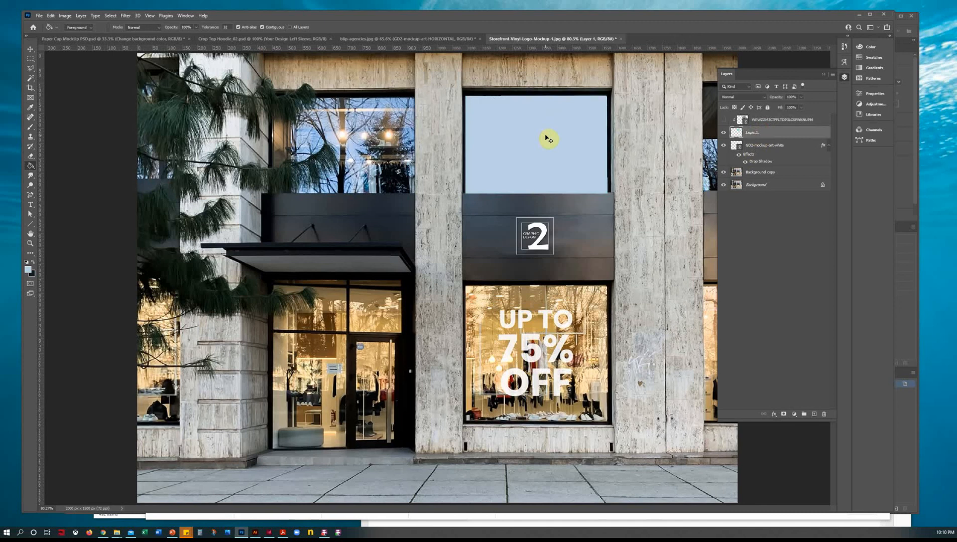
Show the clipped tree layer again and lower its opacity to about 28%
left_click(723, 120)
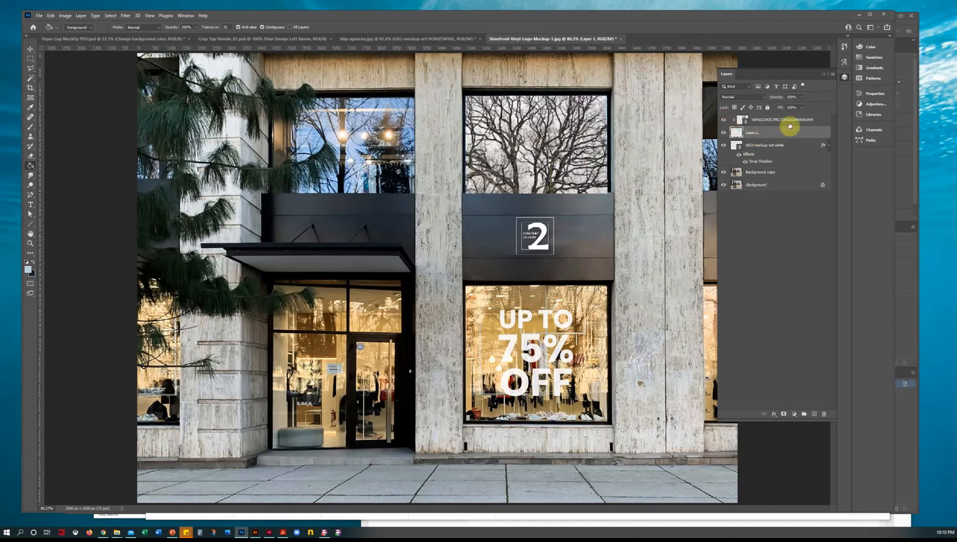
left_click(808, 119)
left_click(801, 97)
left_click_drag(801, 97, 777, 107)
Compare the original upper window with the new tree reflection by hiding and showing Layer 1
left_click(723, 133)
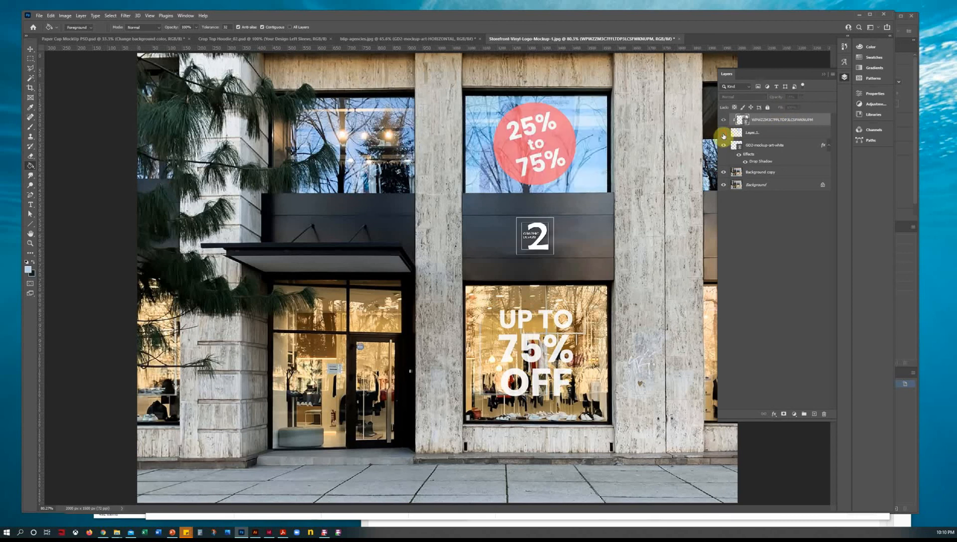
left_click(723, 135)
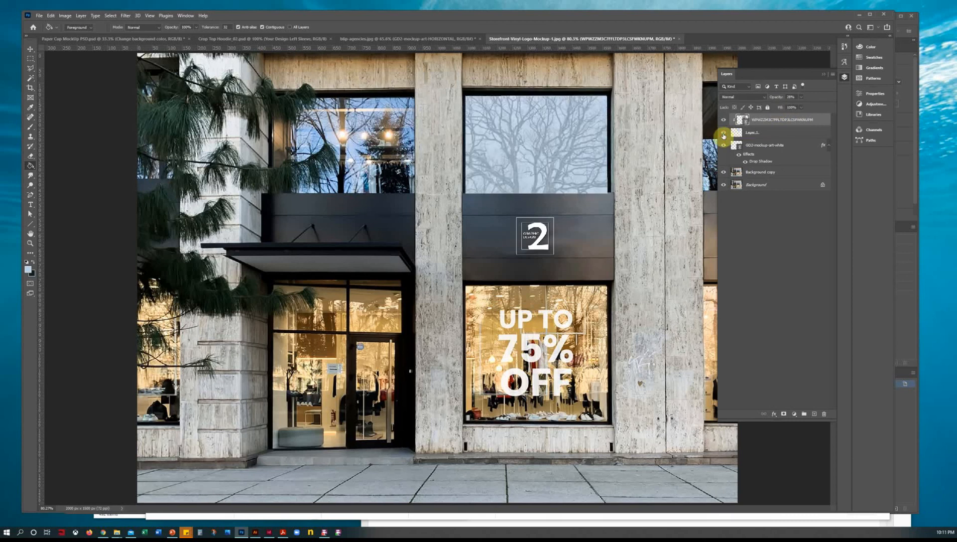
left_click(723, 135)
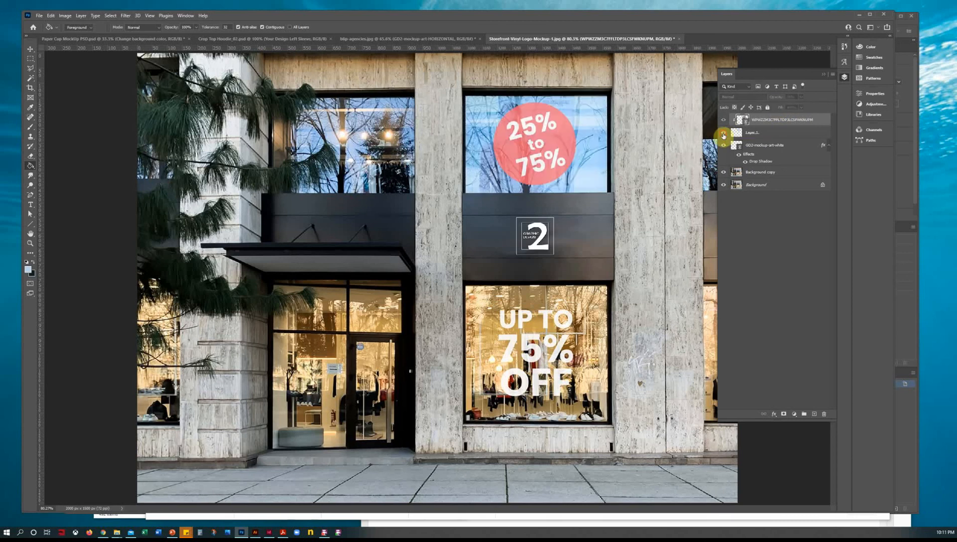
left_click(723, 135)
left_click(723, 134)
left_click(723, 134)
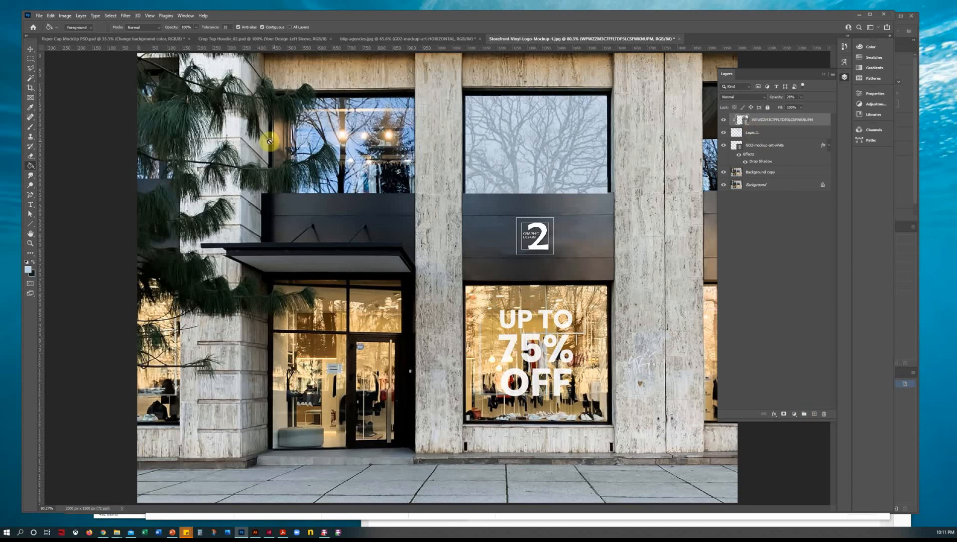
Place GD2-mockup-art.ai from the pitch deck samples folder as a linked image, cropped to its bounding box
left_click(39, 15)
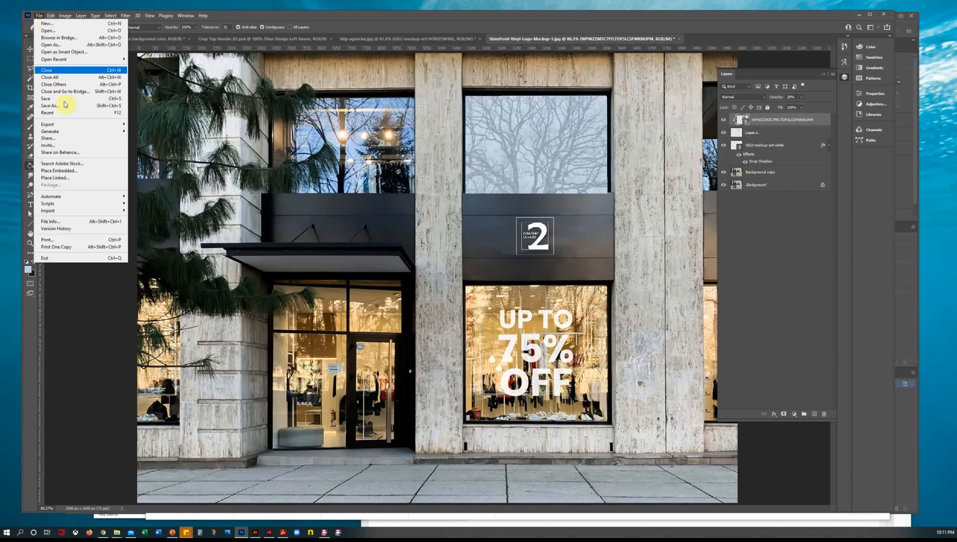
left_click(65, 178)
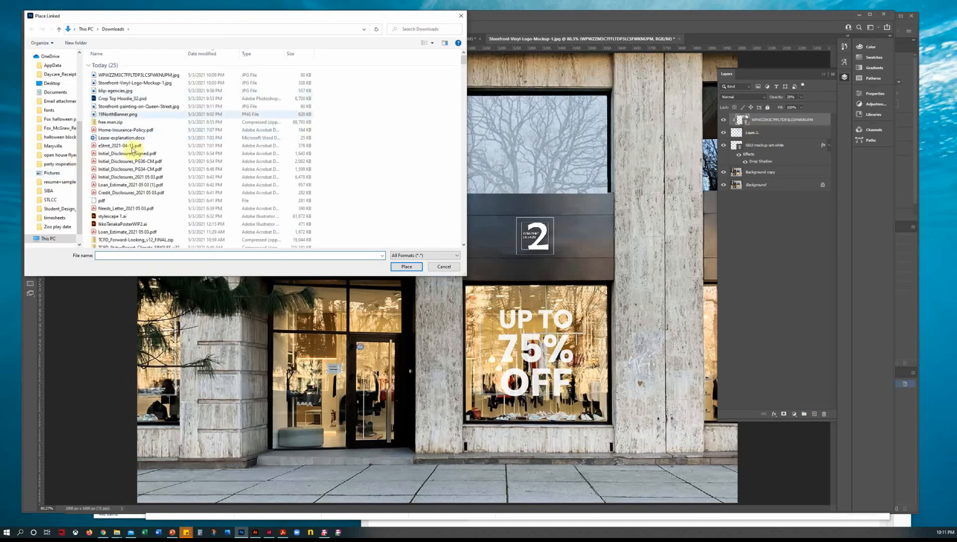
scroll(60, 150, "up", 5)
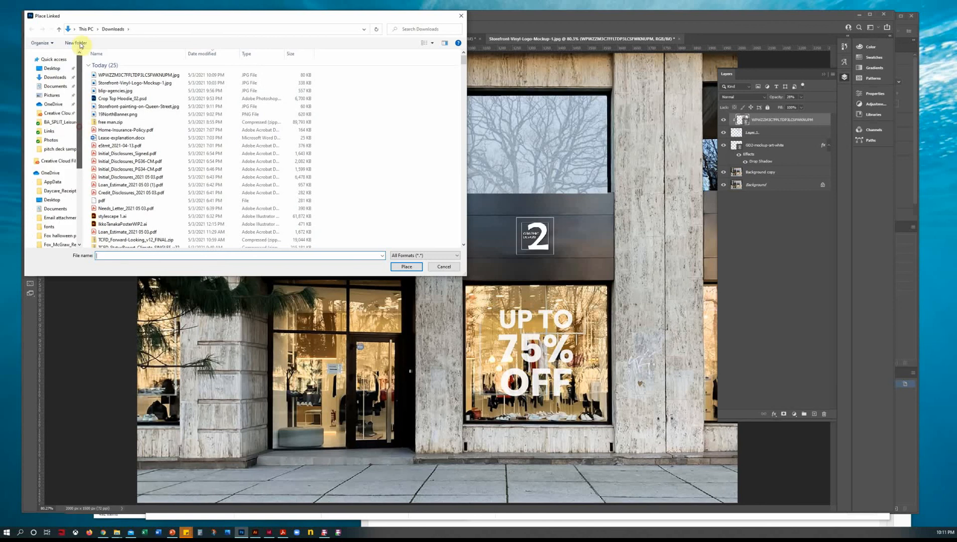
left_click(59, 149)
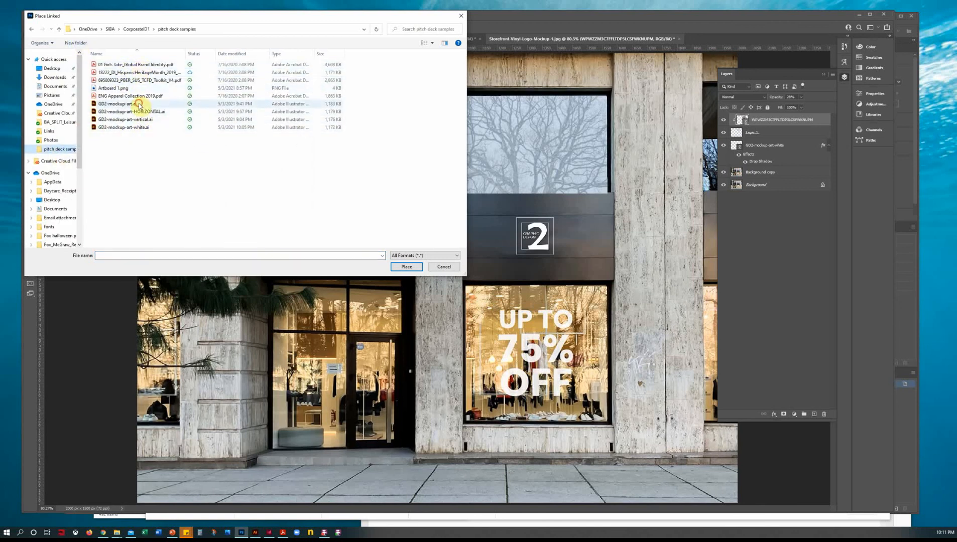
left_click(118, 104)
left_click(404, 267)
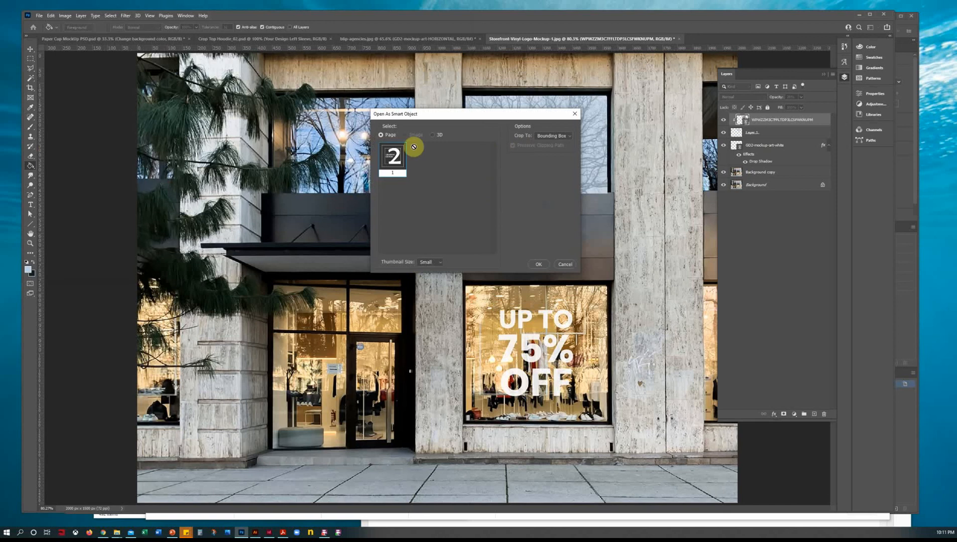
left_click(539, 264)
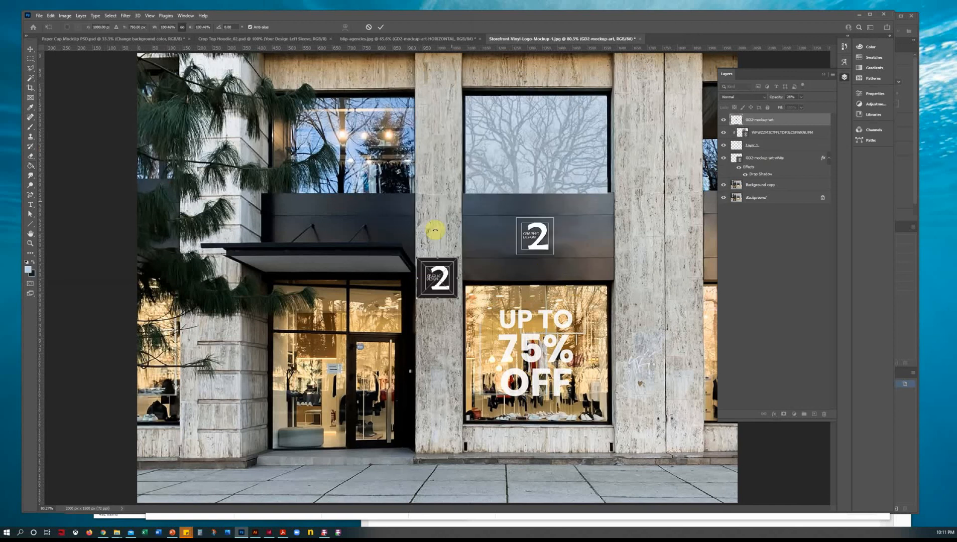
Move the placed logo into the upper window, enlarge it to most of the window's height, and tilt it slightly counterclockwise
left_click_drag(433, 274, 571, 187)
mouse_move(543, 174)
left_mouse_down()
mouse_move(540, 160)
mouse_move(583, 167)
left_mouse_up()
left_click(381, 27)
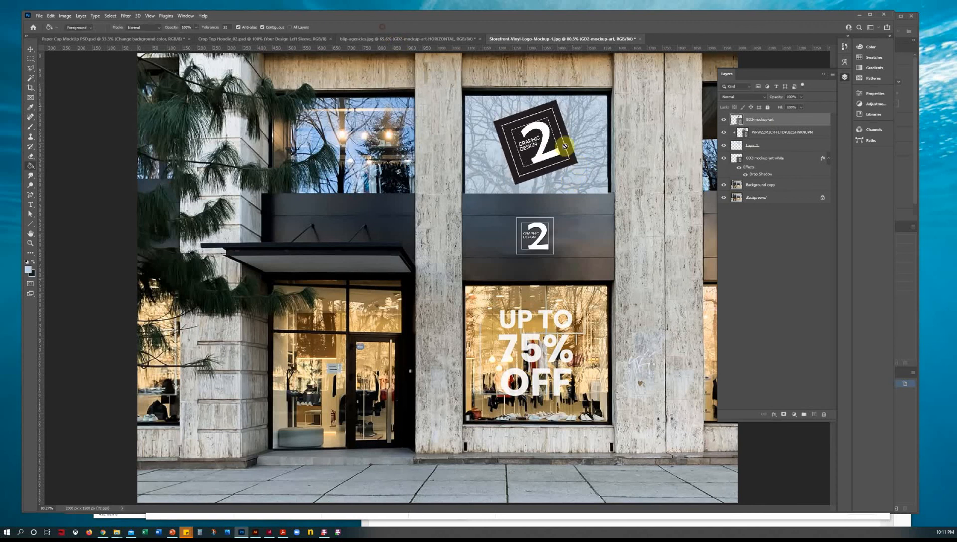
Lower the tilted logo's opacity to about 72% and nudge it slightly downward in the upper window
left_click(801, 97)
left_click_drag(792, 105, 793, 107)
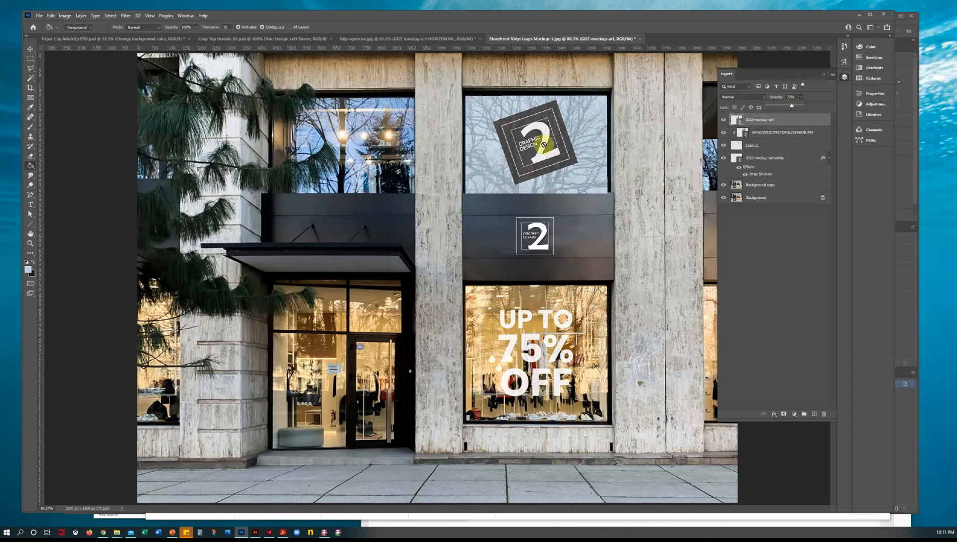
key("v")
left_click_drag(539, 147, 541, 152)
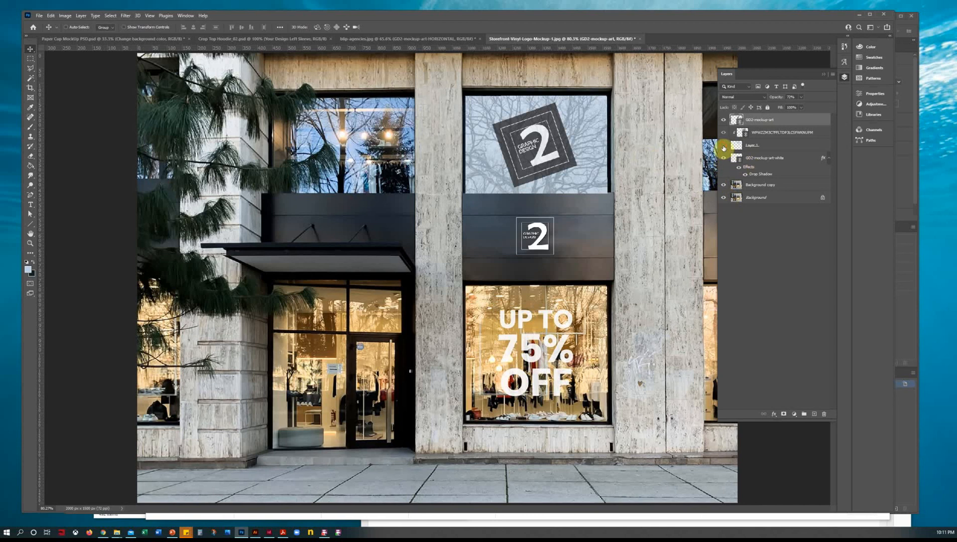
Toggle Layer 1 to check the window, and clip the GD2-mockup-art layer to Layer 1 along with the tree
left_click(723, 147)
left_click(723, 146)
right_click(795, 123)
left_click(826, 302)
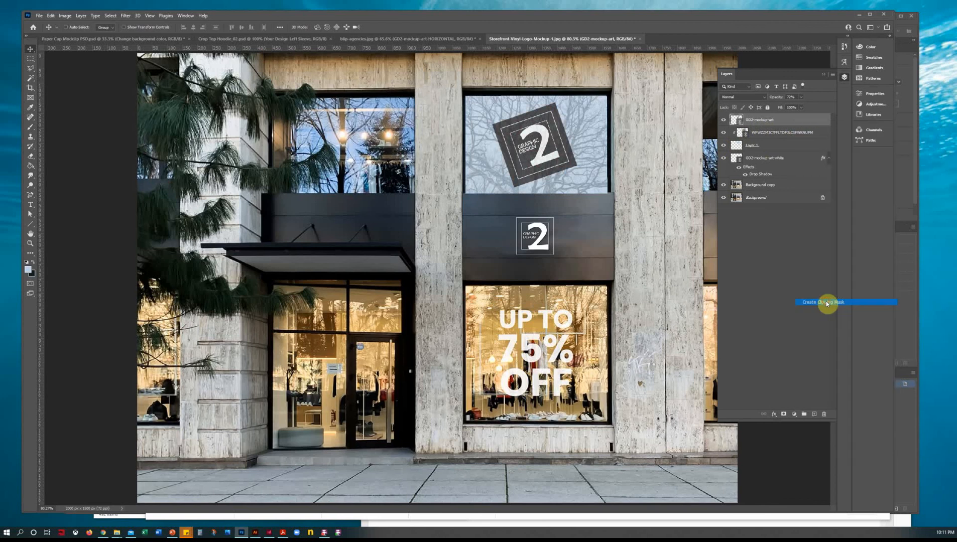
Compare the upper window before and after the logo replacement by toggling Layer 1 with its clipped layers
left_click(723, 147)
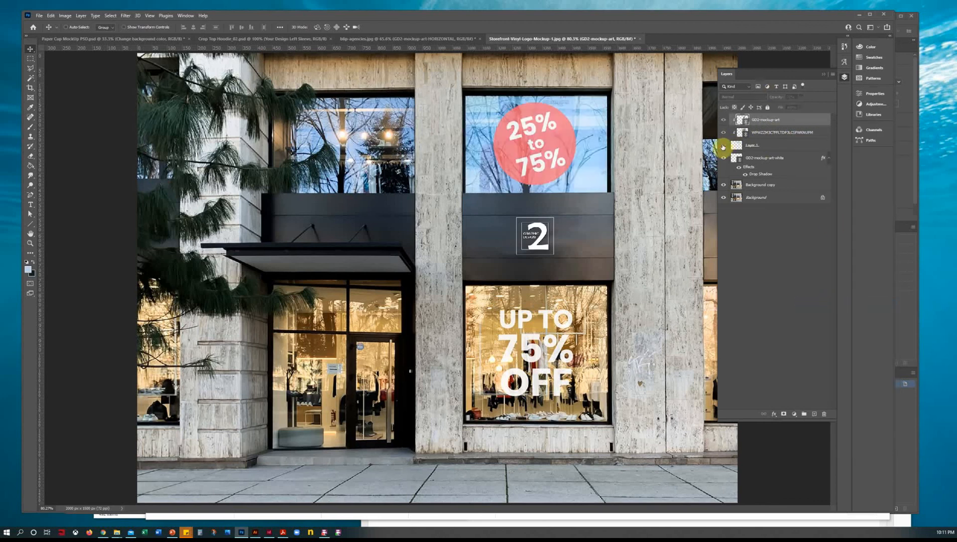
left_click(724, 147)
left_click(724, 146)
left_click(723, 147)
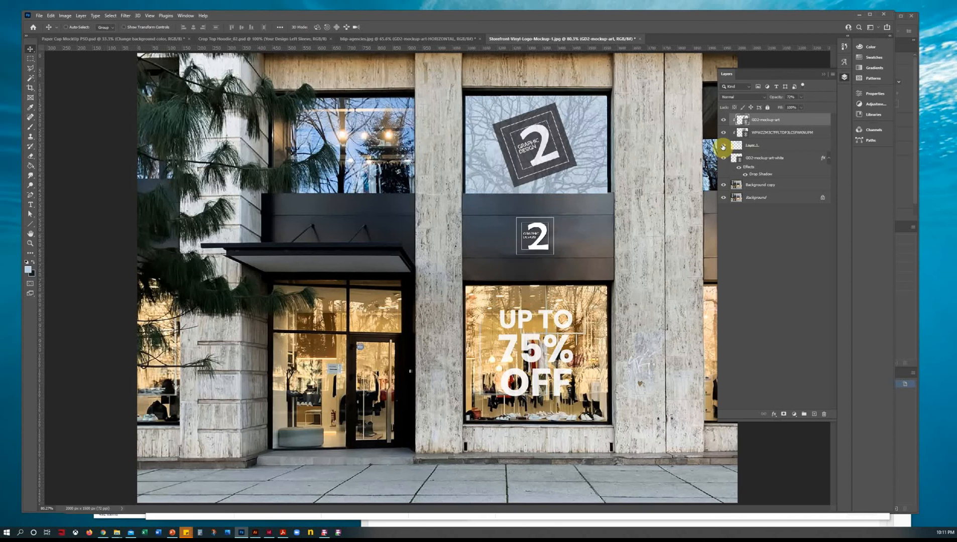
left_click(724, 146)
left_click(724, 146)
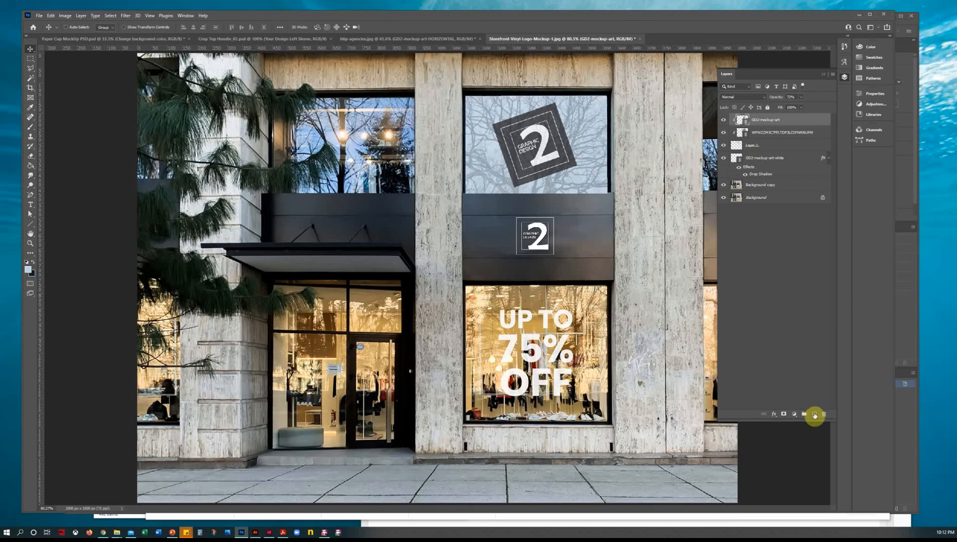
Outline the light underside of the entrance awning with the Polygonal Lasso on the Background copy layer
left_click(770, 185)
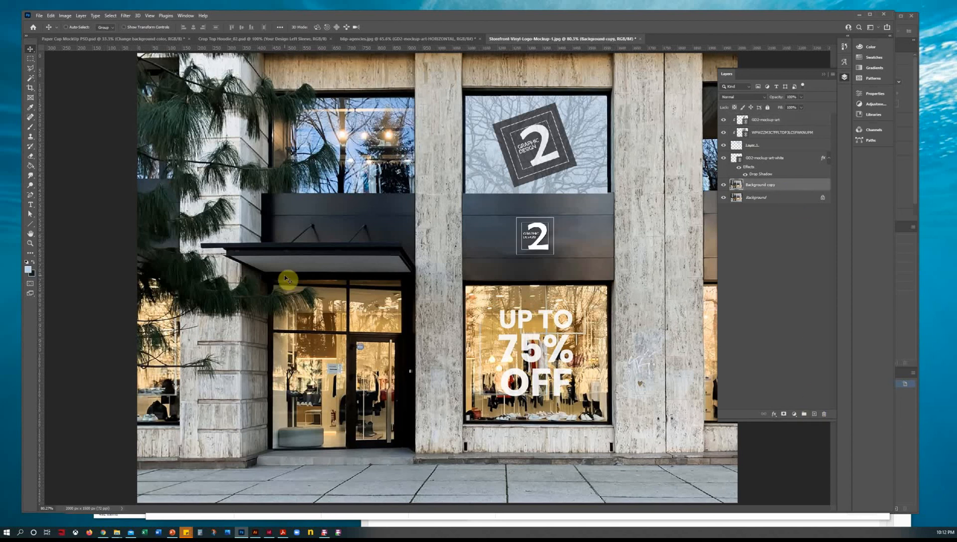
key("l")
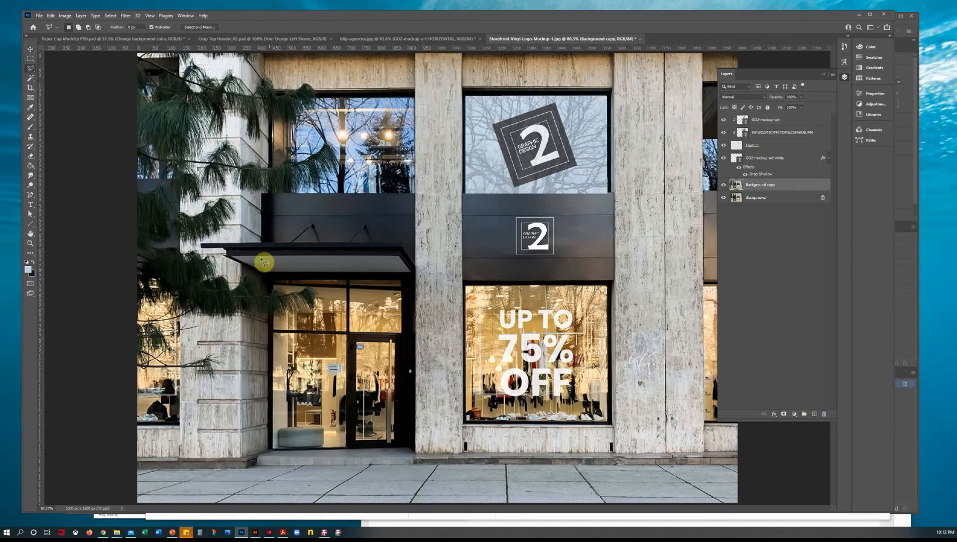
left_click(230, 258)
left_click(401, 259)
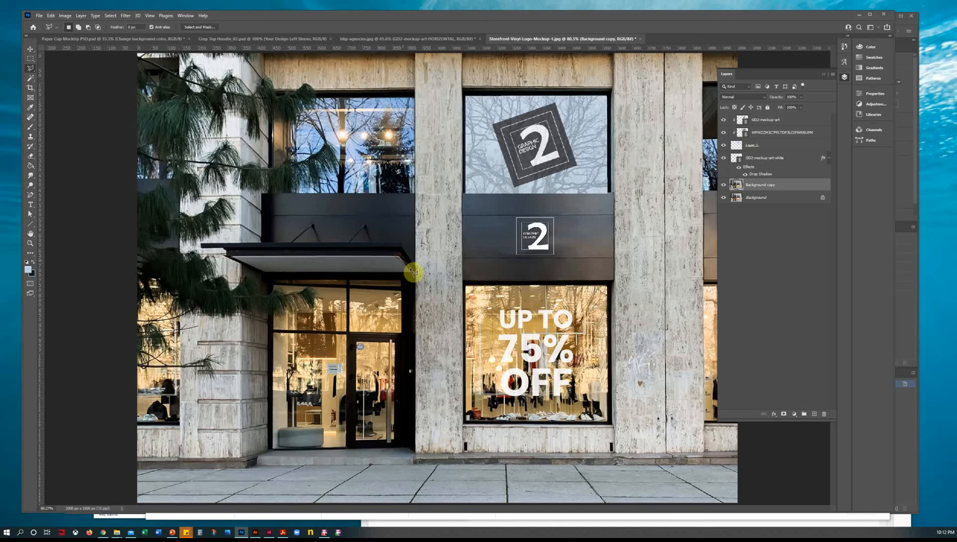
left_click(413, 273)
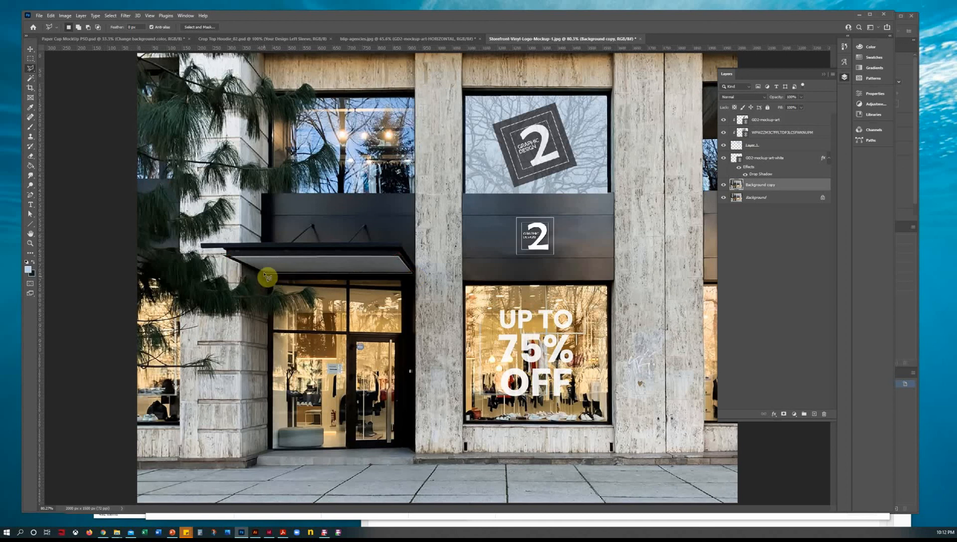
left_click(264, 274)
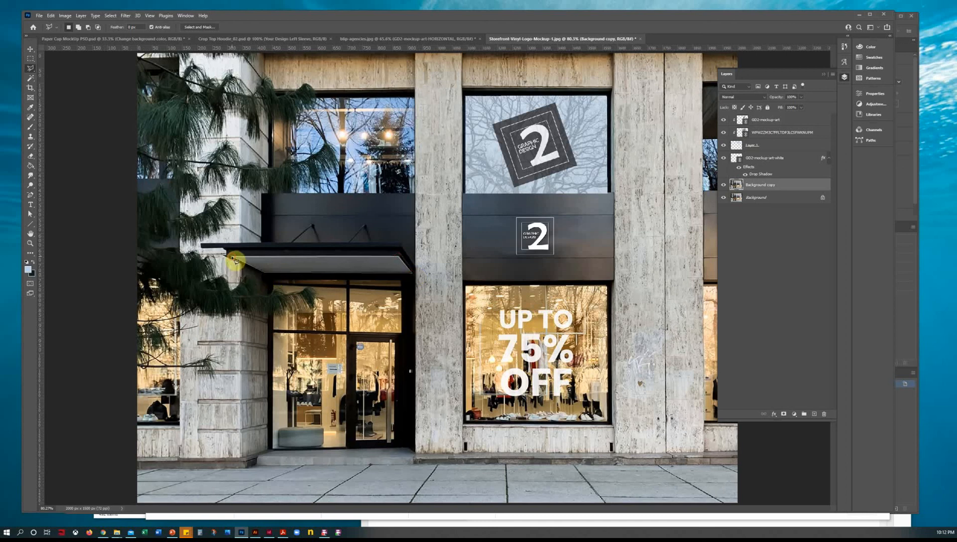
left_click(232, 258)
Set the foreground color to a bright, saturated green
left_click(28, 269)
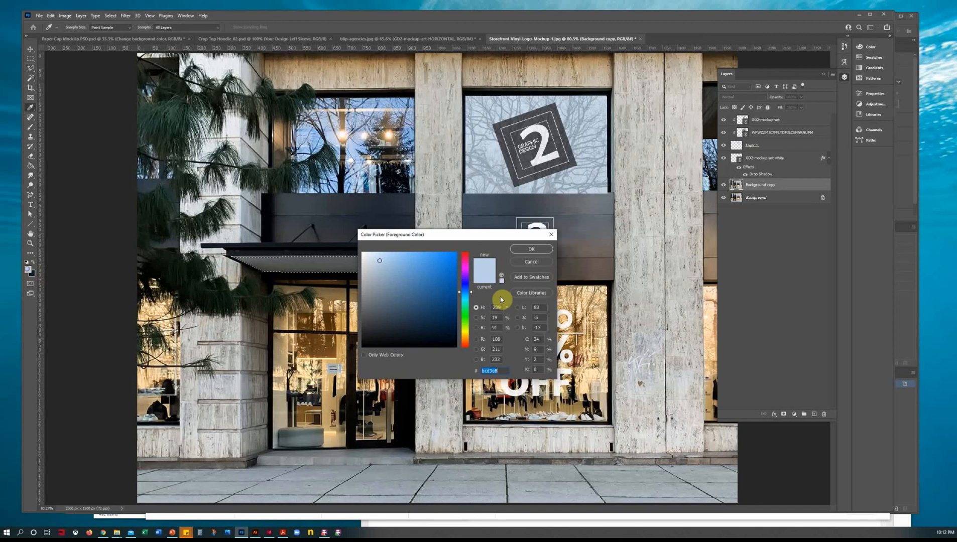
left_click(465, 316)
left_click(455, 257)
left_click(531, 249)
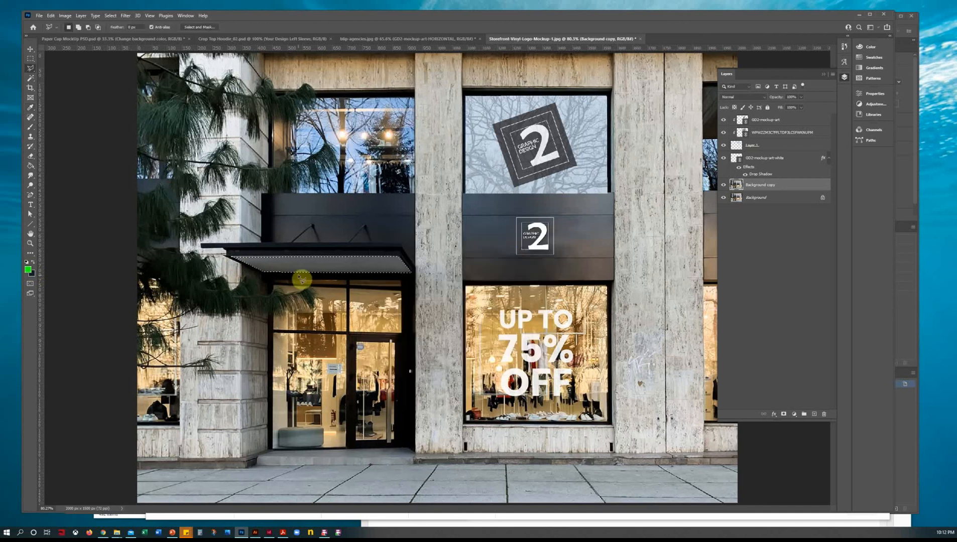
key("g")
left_click(331, 269)
key("ctrl+d")
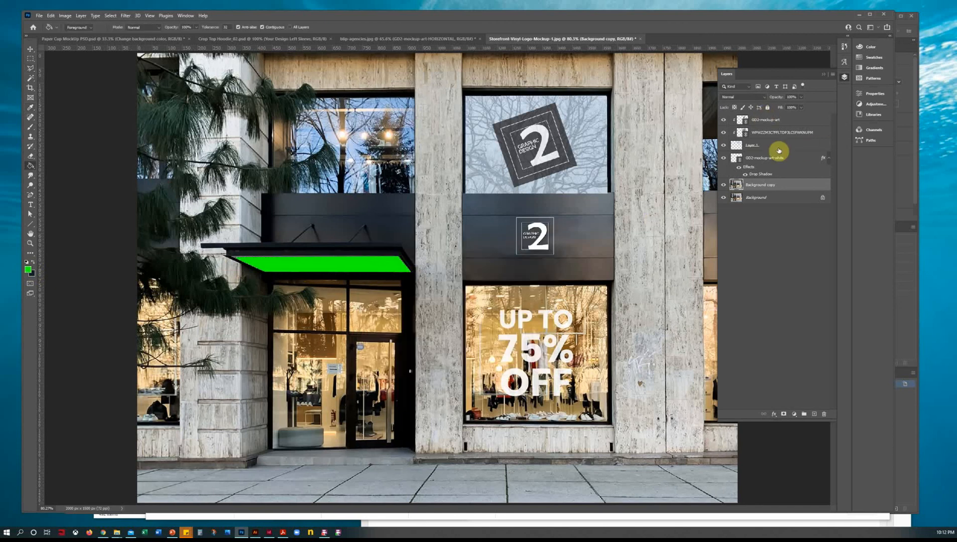
left_click(844, 46)
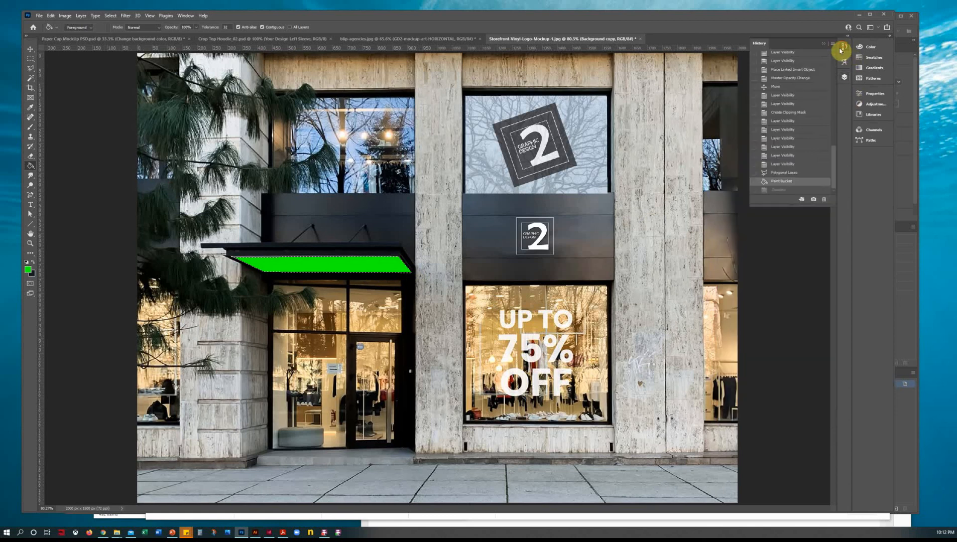
left_click(787, 173)
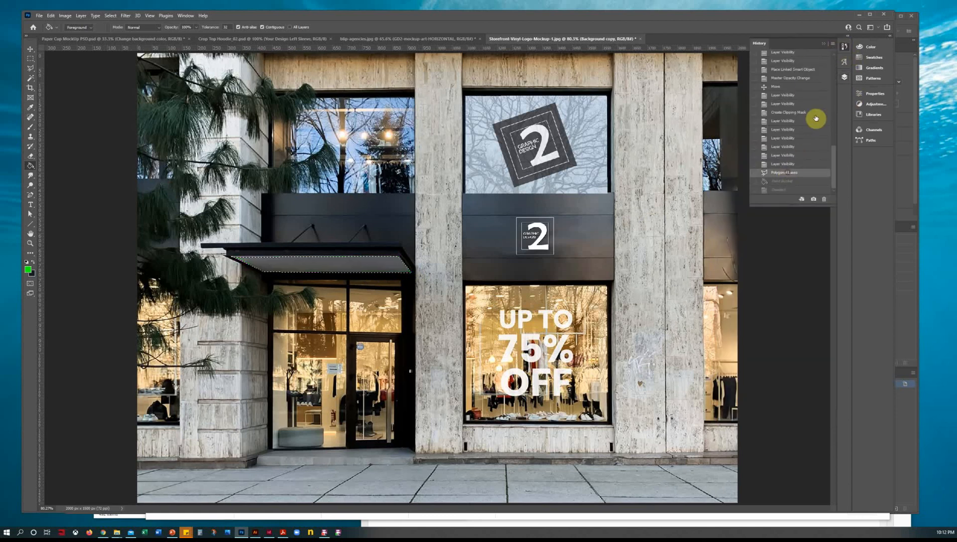
Fill the awning selection with the green on a new layer above Background copy, and set that layer's blend mode to Soft Light
left_click(844, 77)
left_click(814, 415)
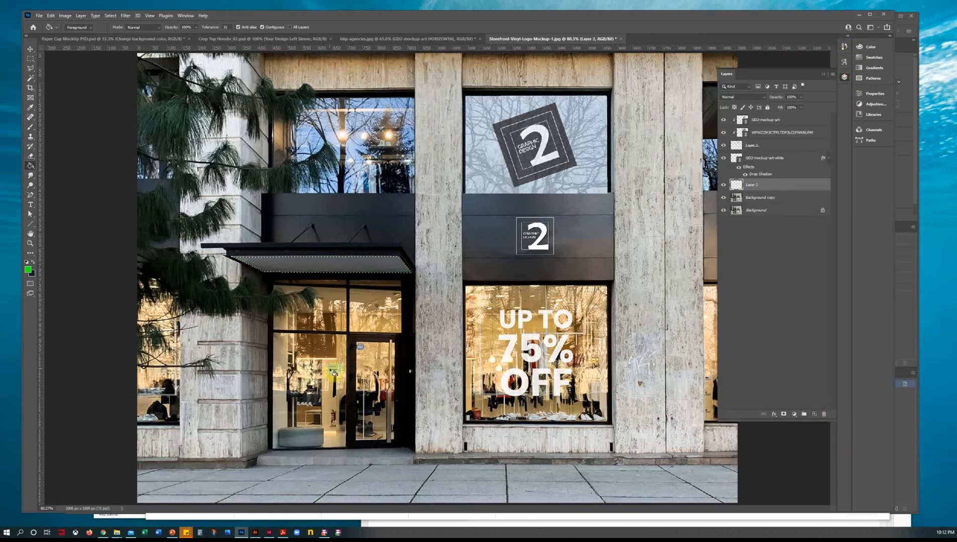
left_click(299, 268)
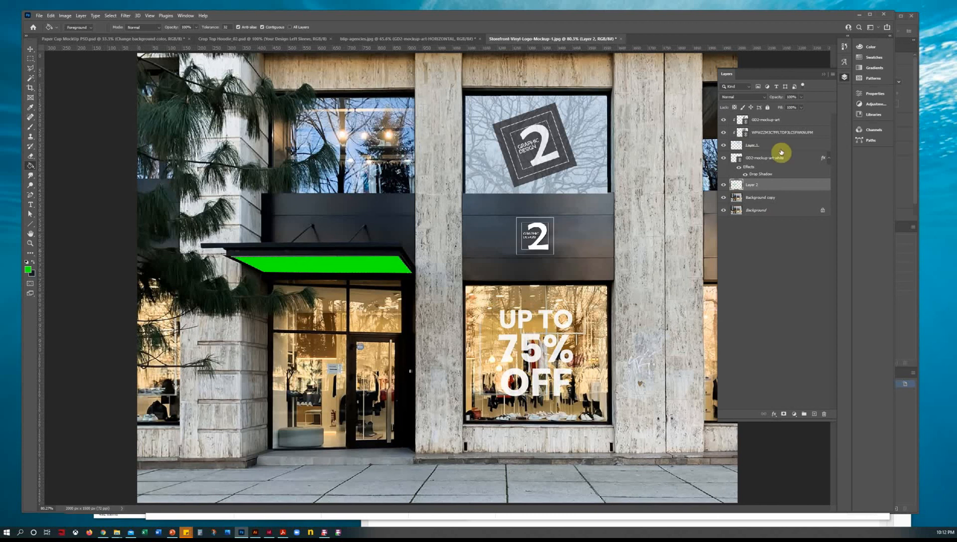
left_click(763, 98)
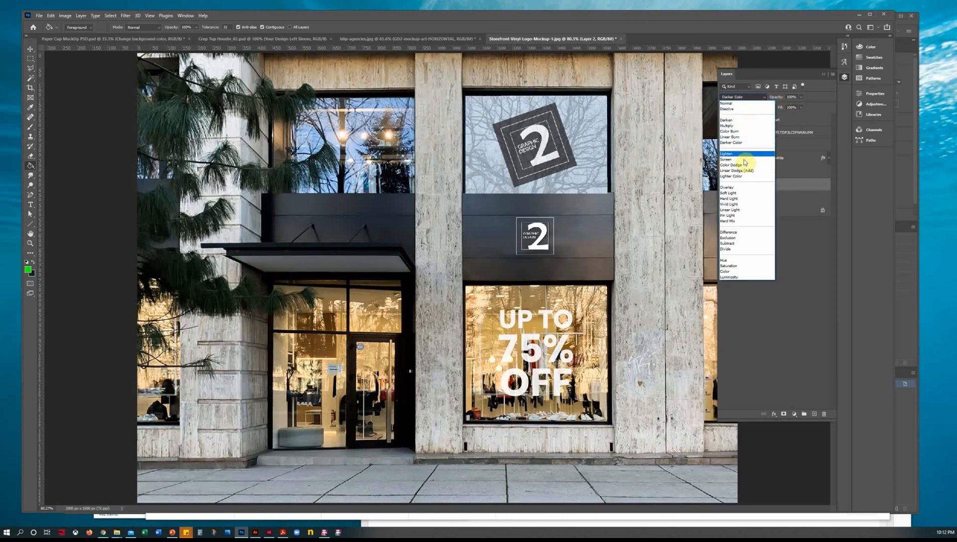
left_click(753, 193)
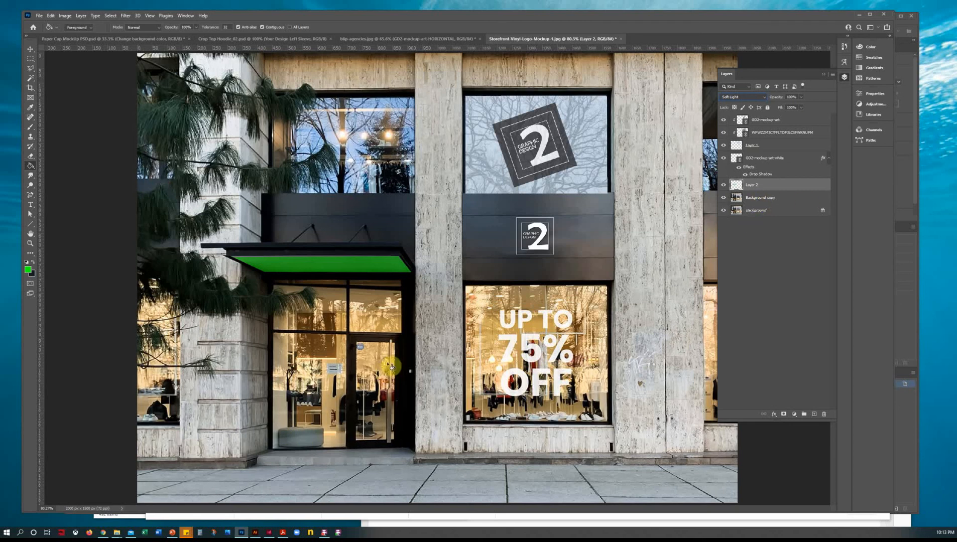
Outline the gray bench behind the entrance glass with the Polygonal Lasso
left_click(284, 435)
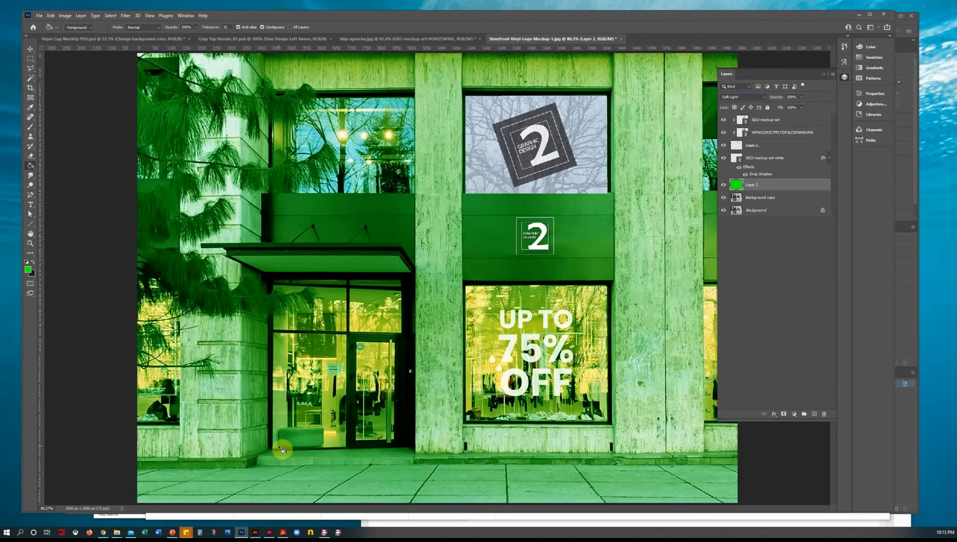
key("ctrl+z")
key("l")
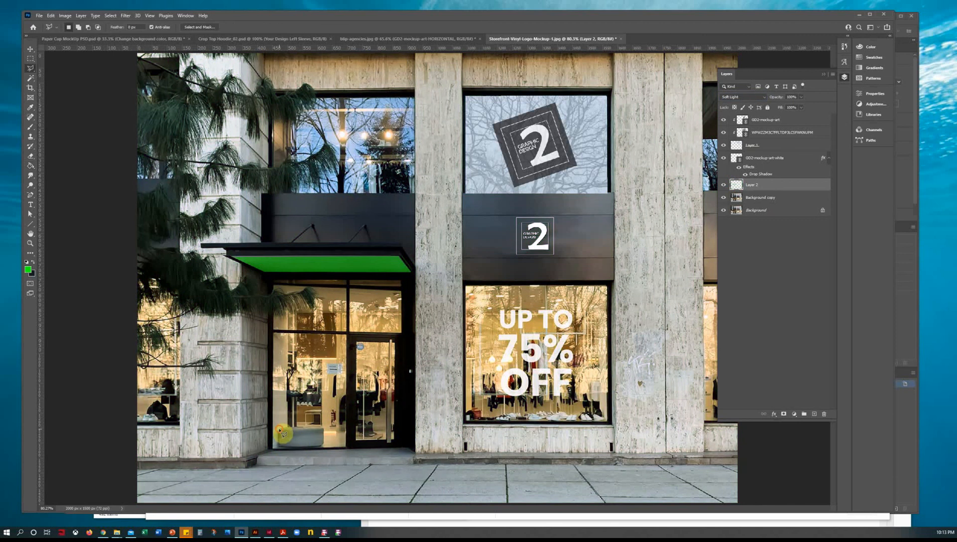
left_click(278, 444)
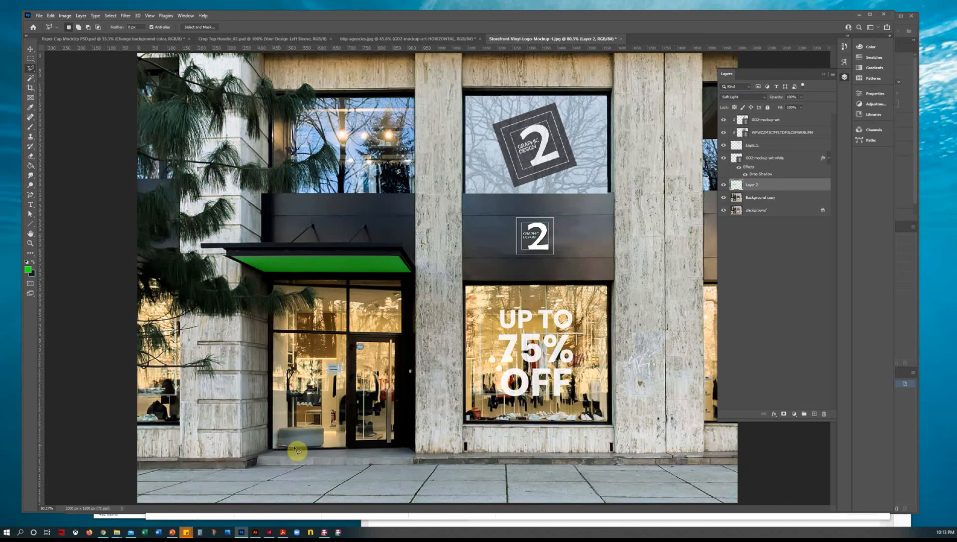
left_click(323, 446)
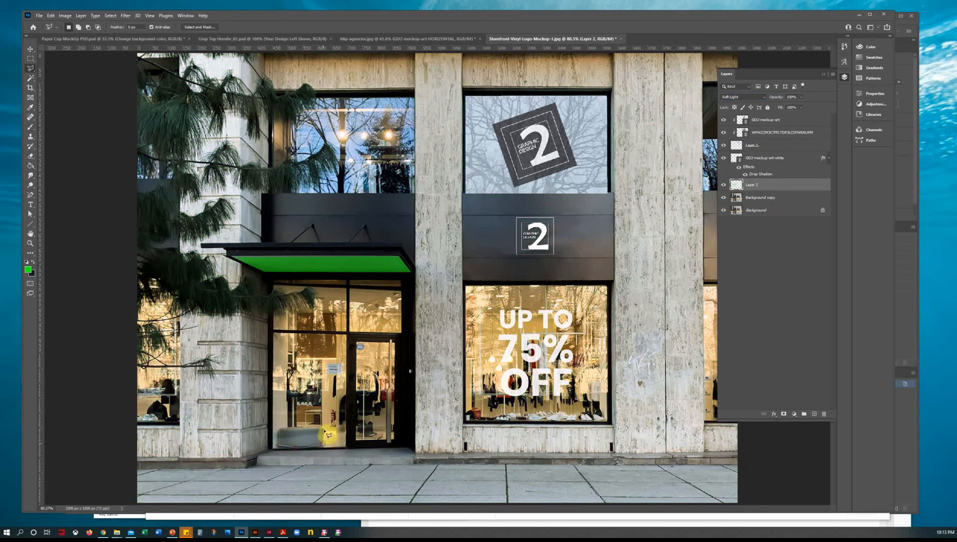
left_click(324, 428)
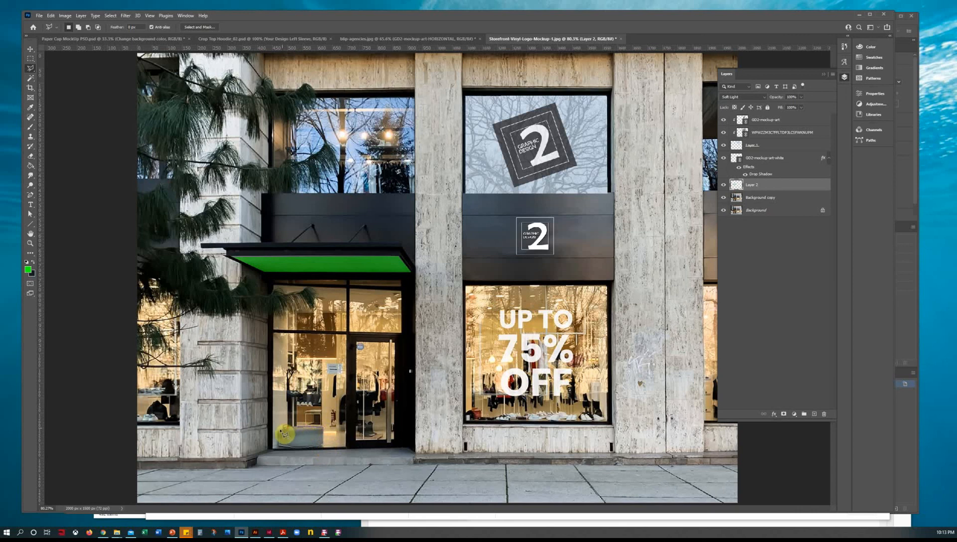
left_click(283, 432)
Paint the selected bench green with the Brush on the Soft Light layer and clear the selection
key("b")
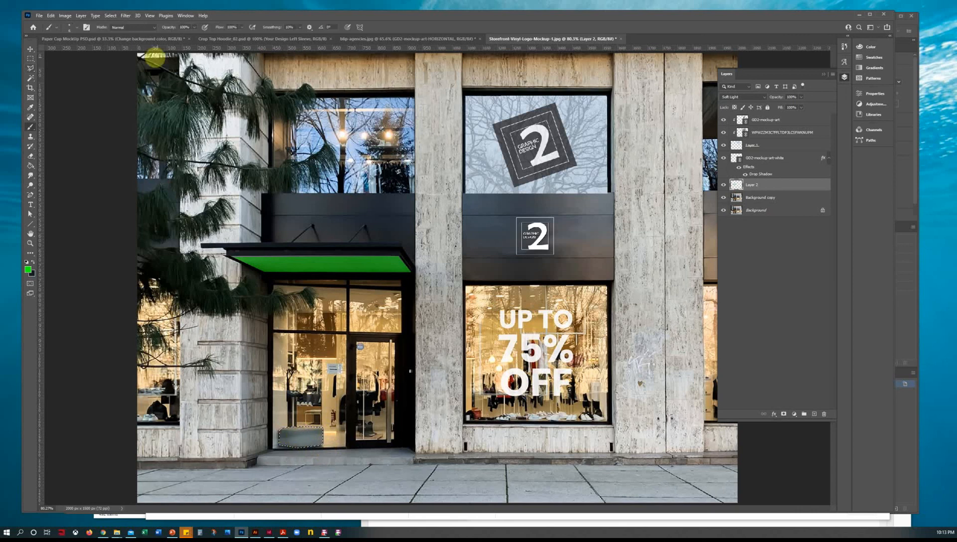
left_click(71, 30)
left_click(85, 52)
mouse_move(285, 433)
left_mouse_down()
mouse_move(291, 445)
mouse_move(324, 442)
left_mouse_up()
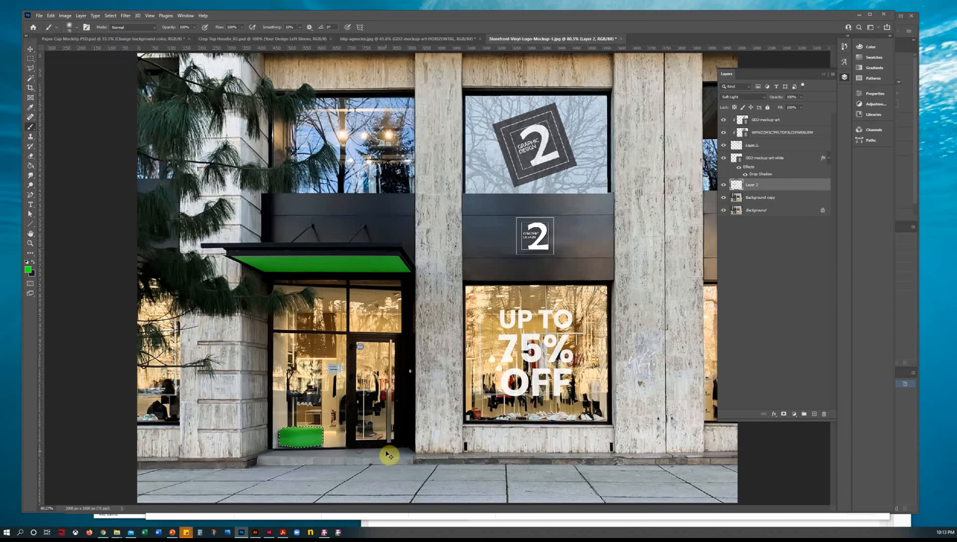
key("ctrl+d")
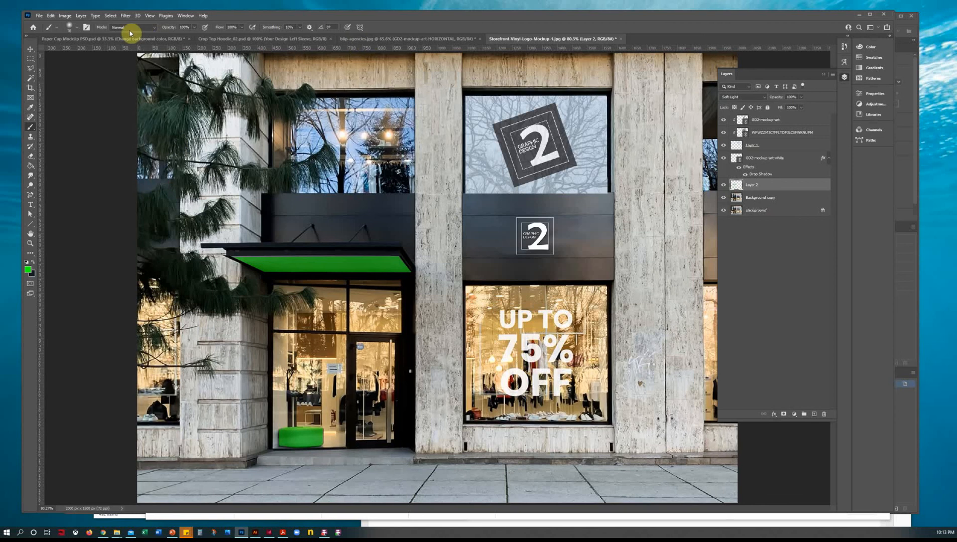
Show the paper cup mockup, and switch to the browser to review the mockup links on the Blackboard course's Resources page
left_click(117, 40)
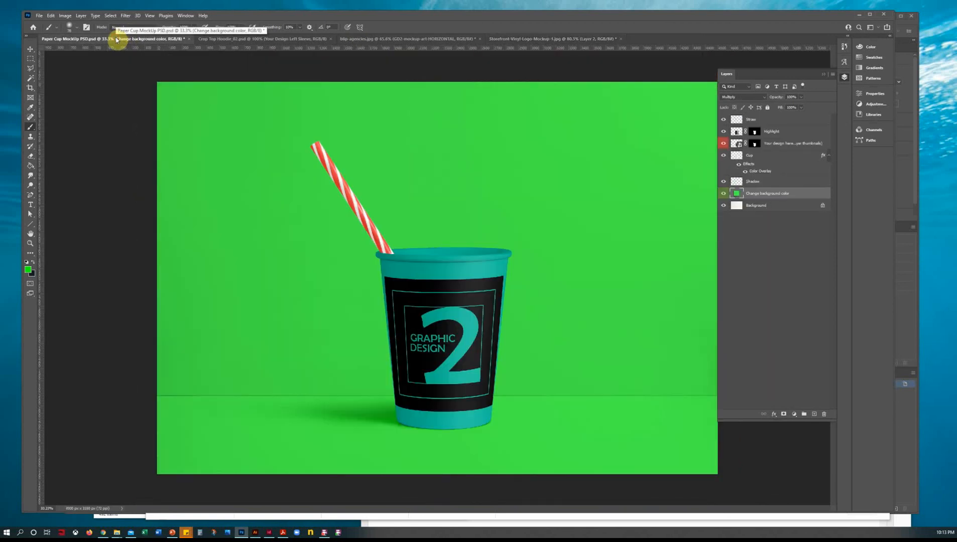
left_click(103, 532)
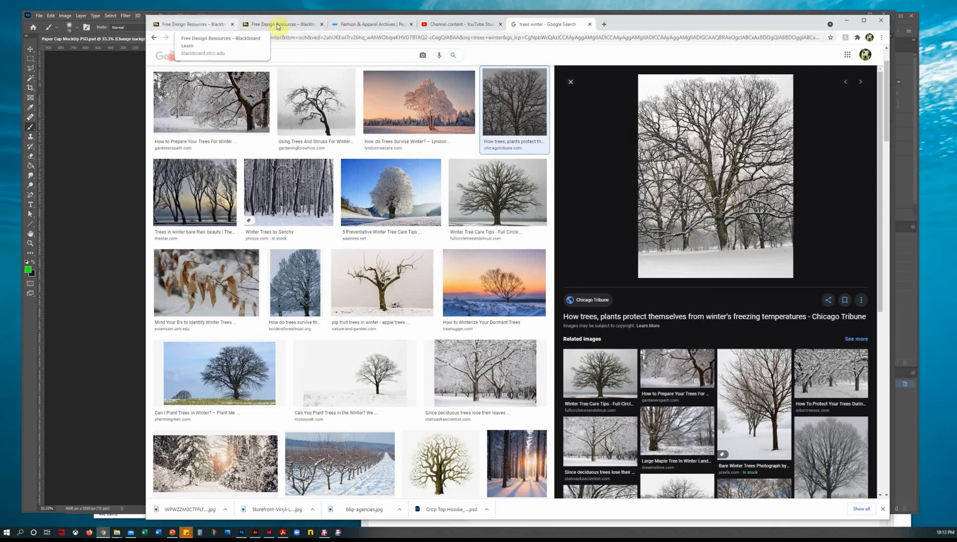
left_click(279, 26)
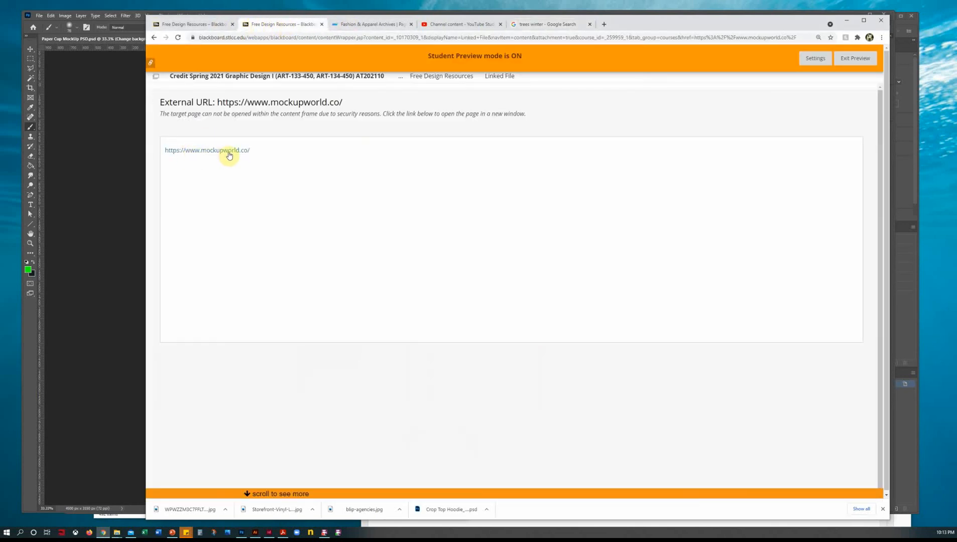
left_click(206, 25)
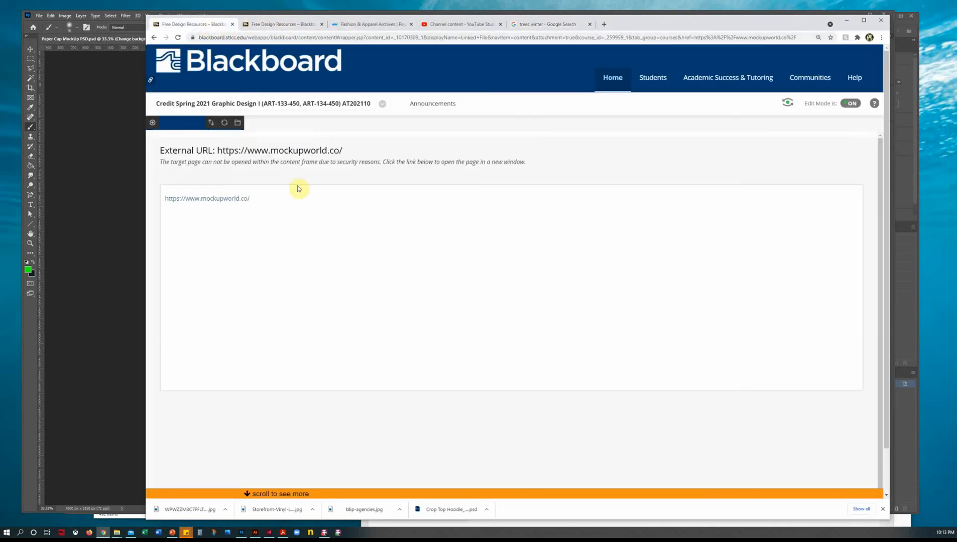
left_click(153, 37)
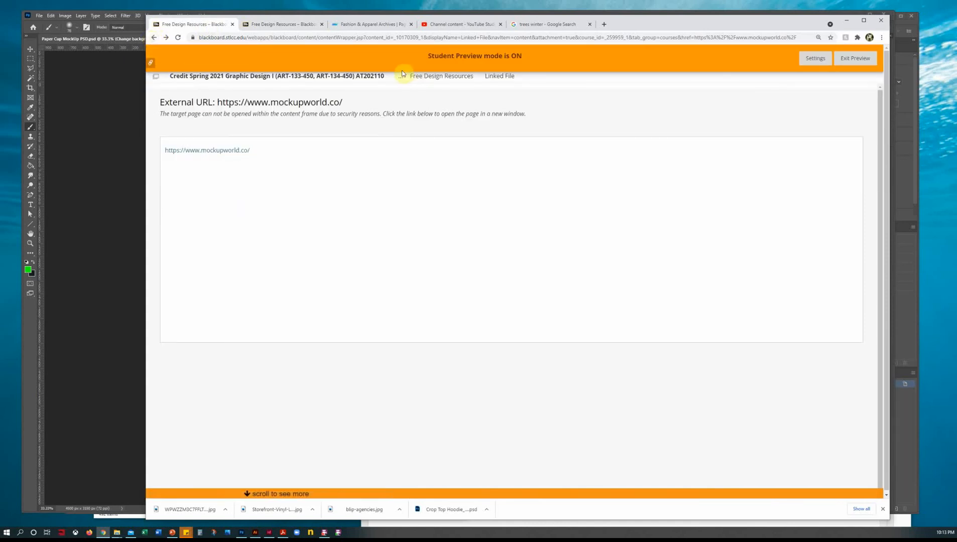
left_click(434, 76)
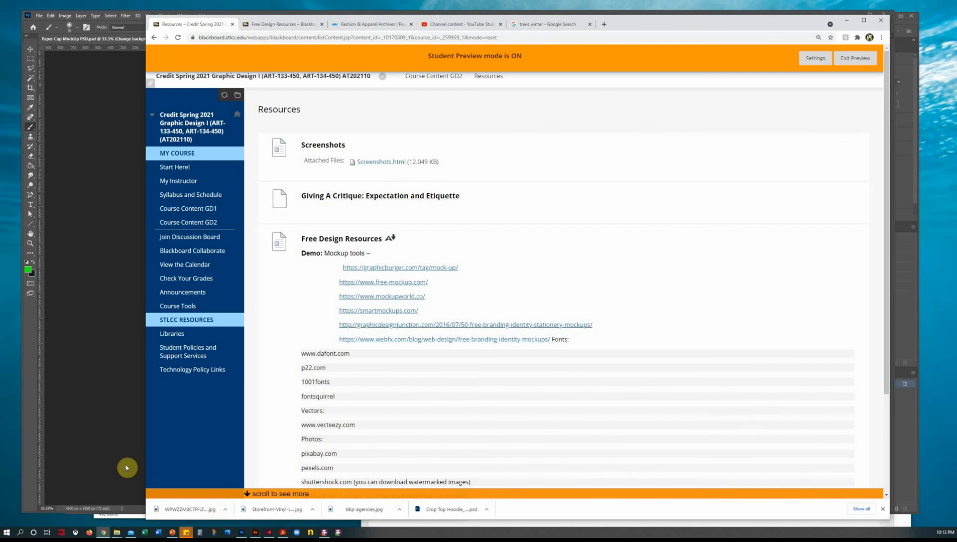
Return to the paper cup mockup in Photoshop, inspect the contents of its design smart object, and close it
left_click(124, 468)
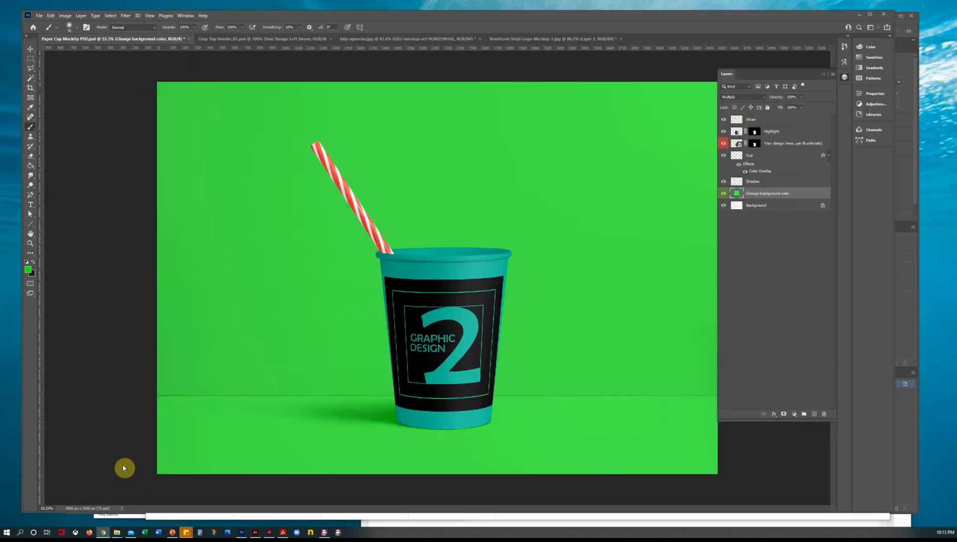
double_click(736, 144)
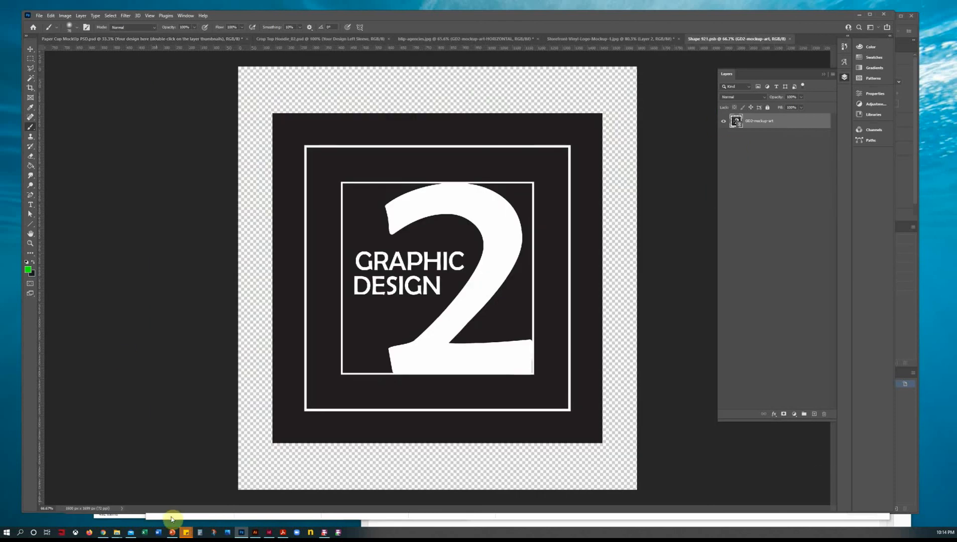
left_click(789, 39)
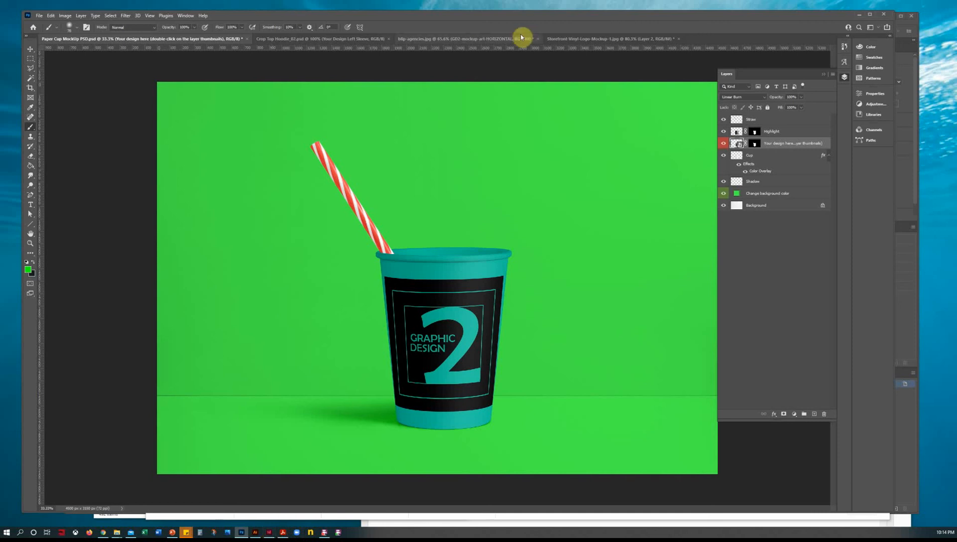
Review the storefront and billboard mockups, and look up the Distort transform for the billboard's artwork layer
left_click(571, 40)
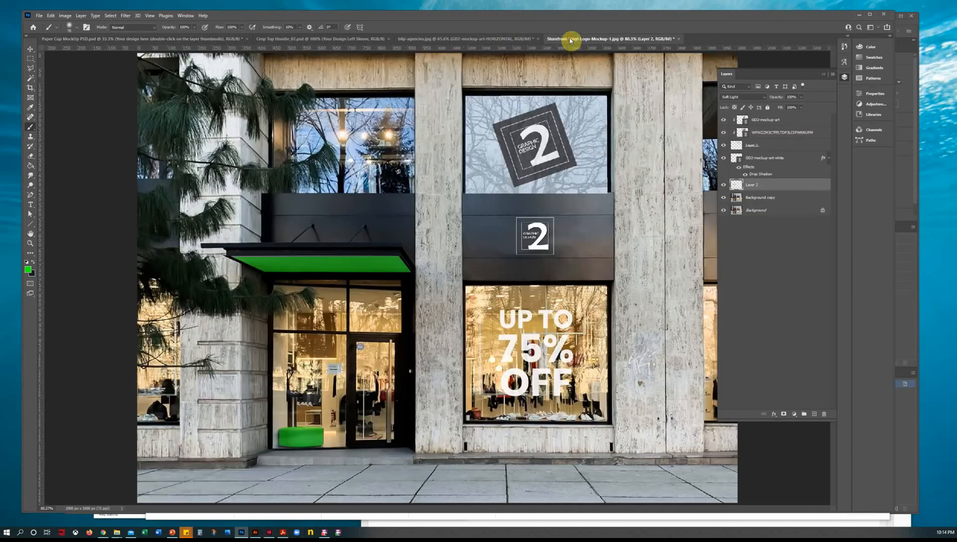
left_click(480, 39)
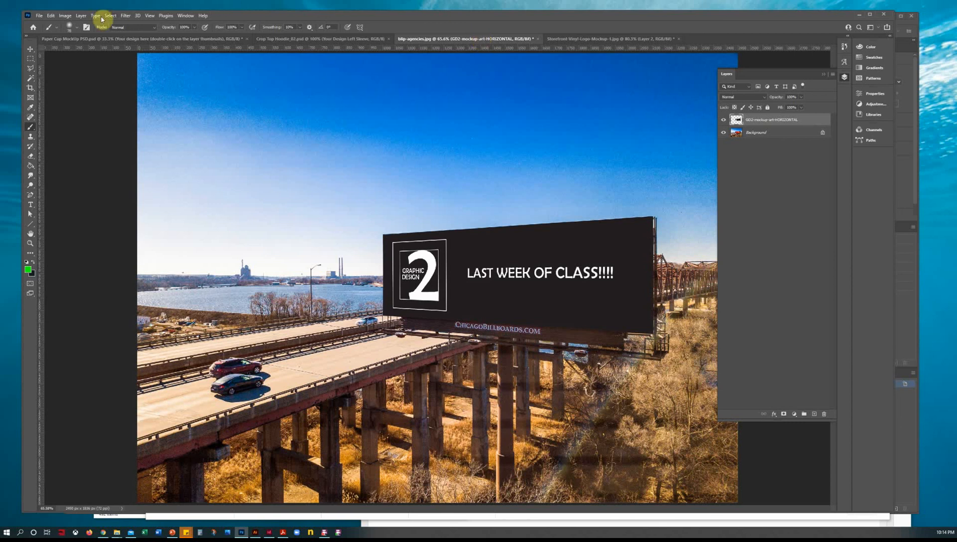
left_click(66, 15)
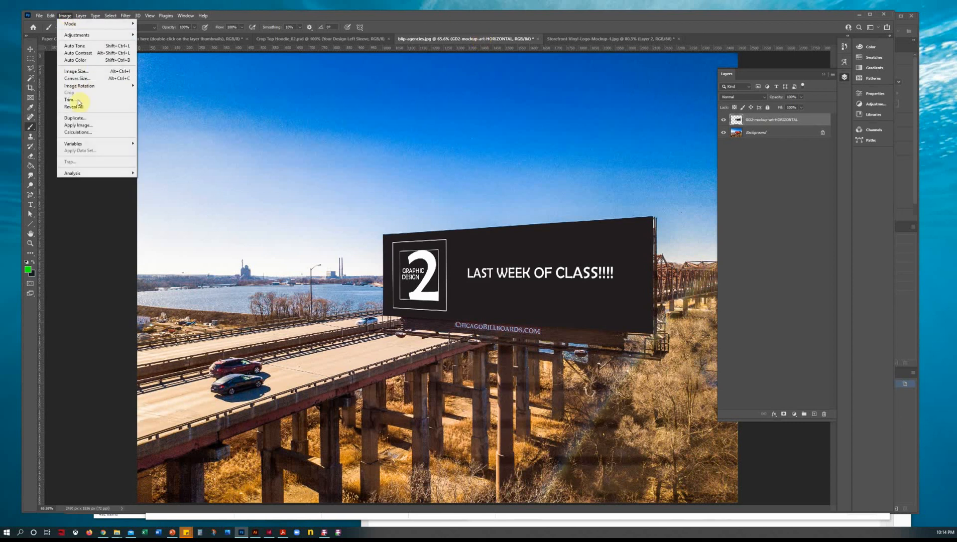
mouse_move(51, 16)
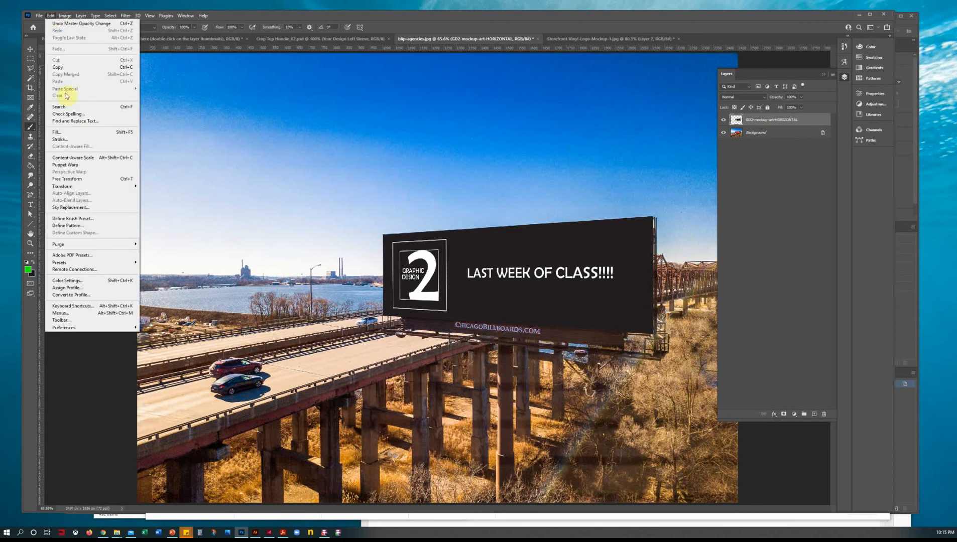
mouse_move(100, 186)
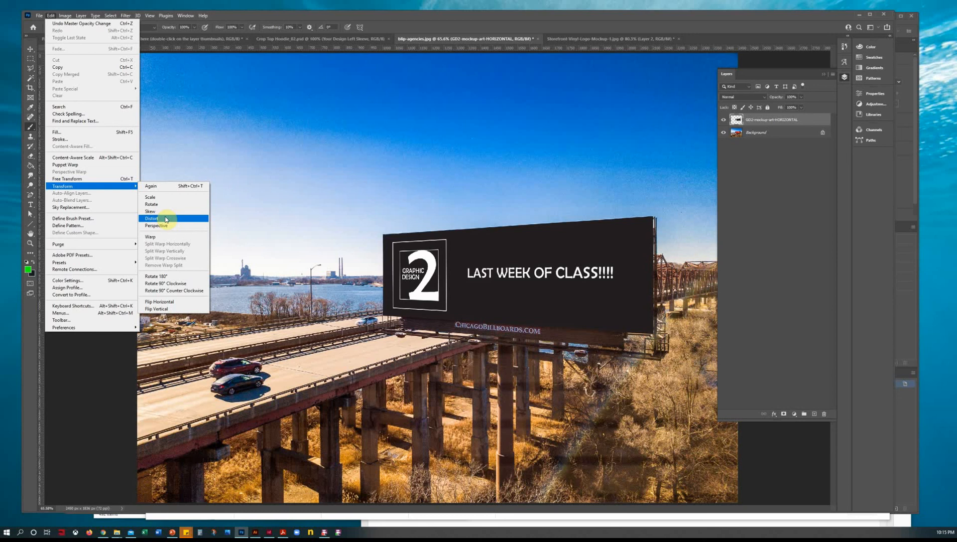
Switch to Illustrator and examine the GD2-mockup-art-HORIZONTAL billboard artwork
left_click(254, 534)
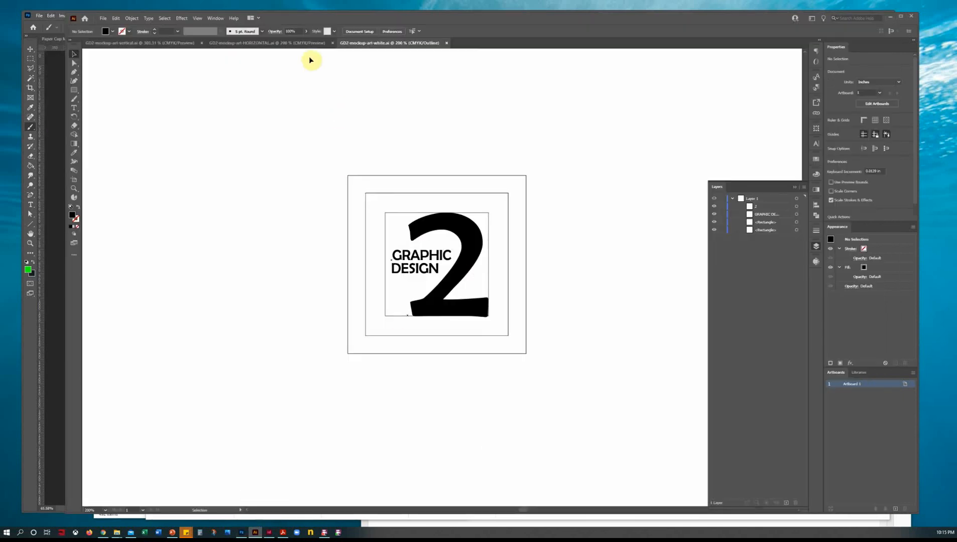
left_click(296, 43)
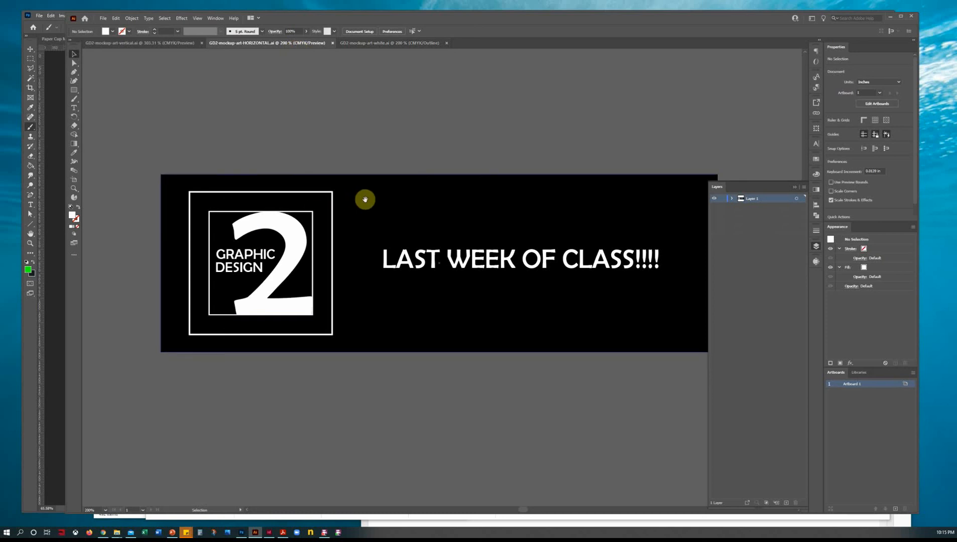
left_click_drag(365, 199, 328, 125)
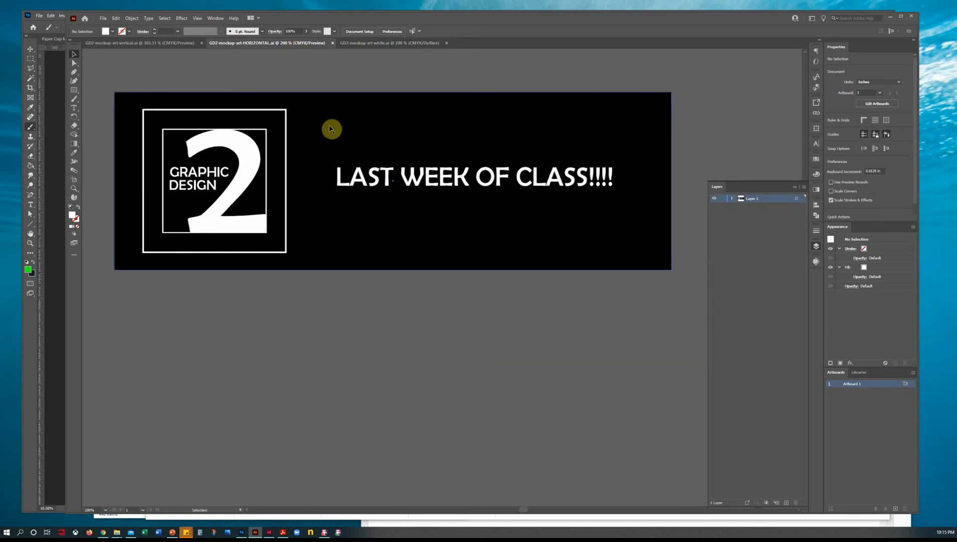